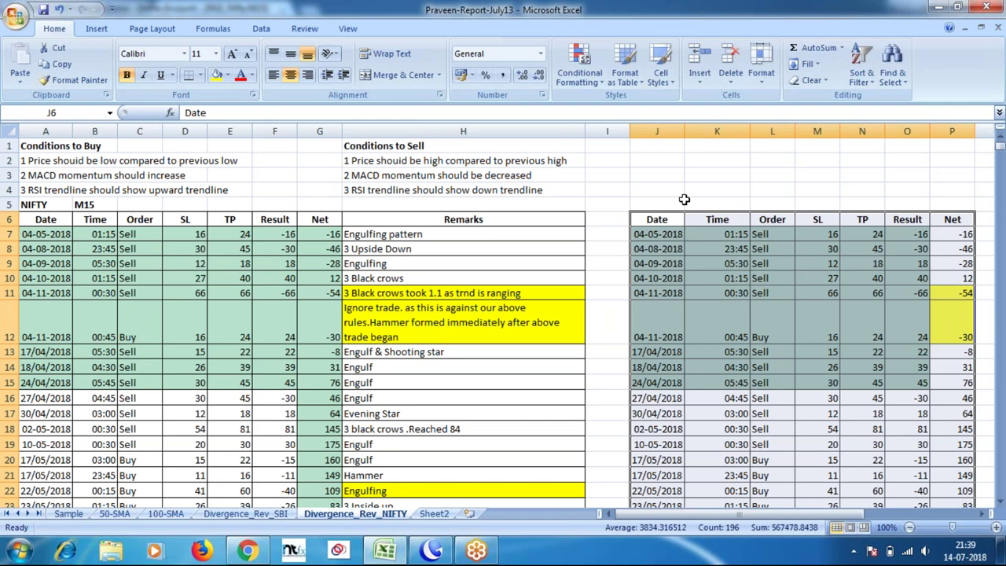
Step: Review the original NIFTY M15 trade log beside its copy that starts in column J
left_click(607, 278)
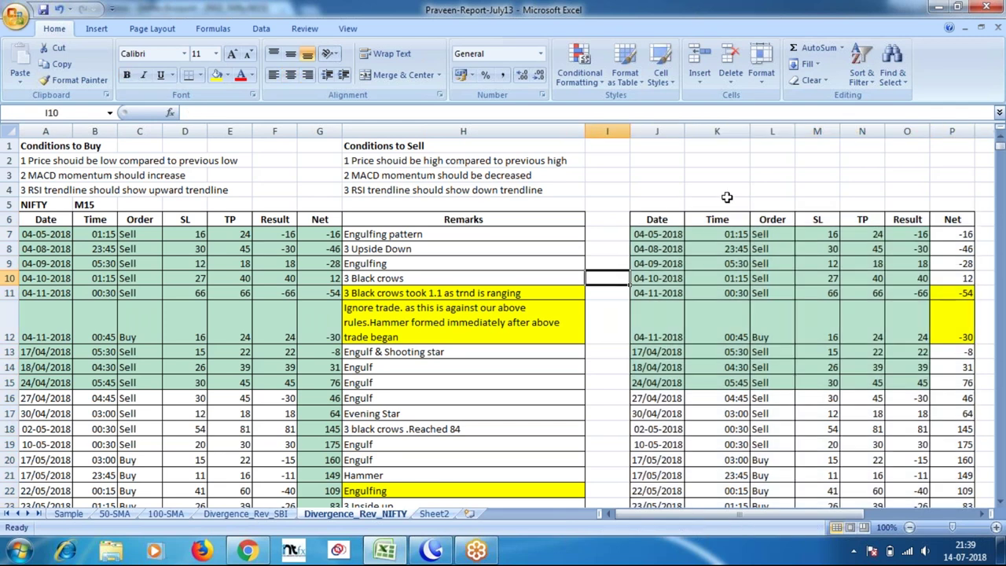
left_click(726, 199)
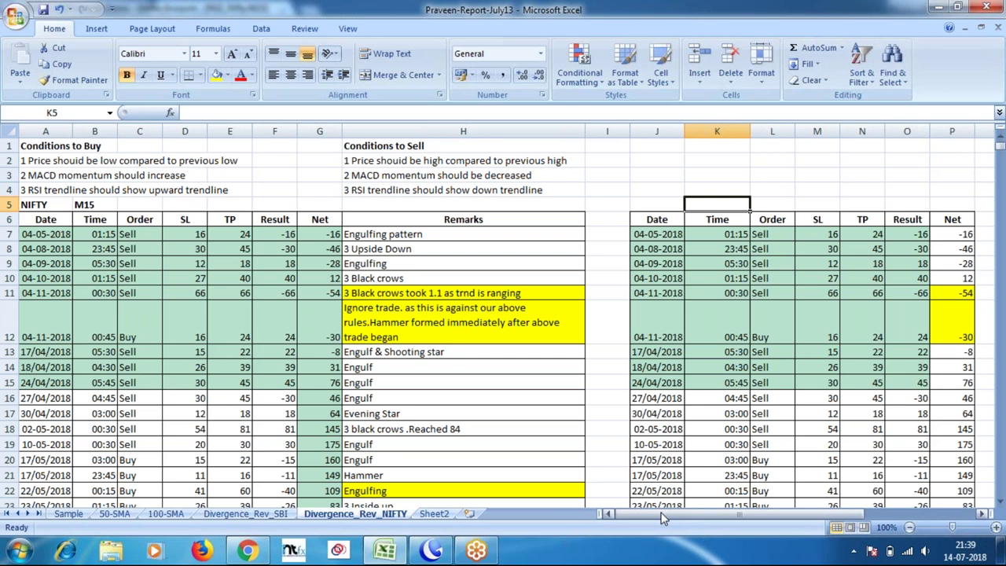
left_click_drag(662, 518, 686, 518)
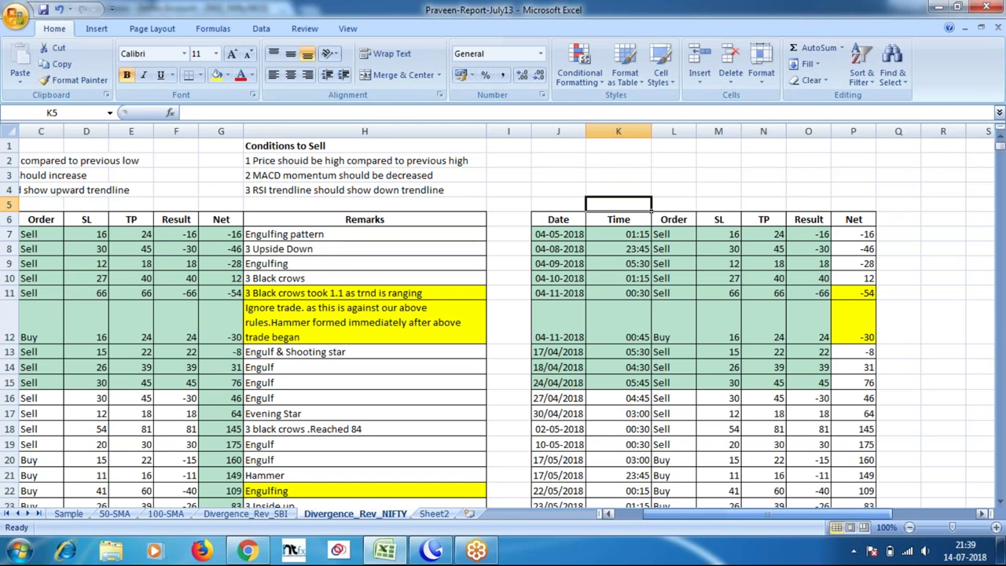
scroll(470, 351, "down", 4)
scroll(469, 351, "left", 2)
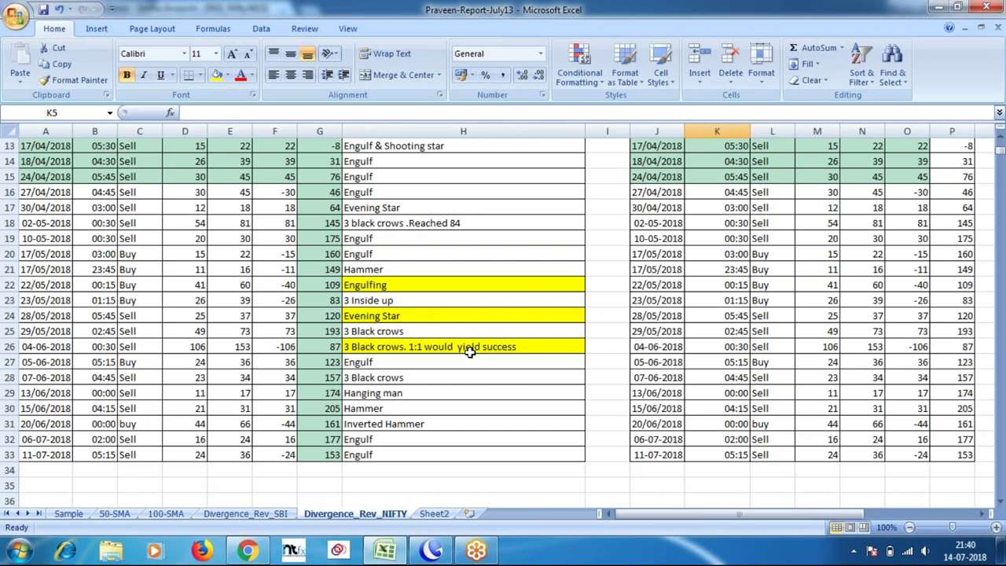
key("ctrl+BackSpace")
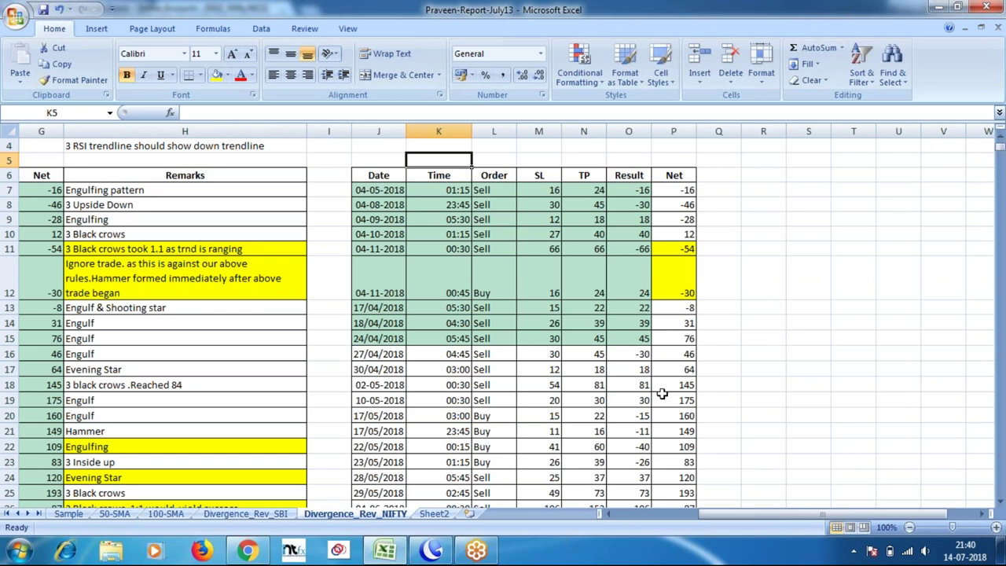
left_click(554, 249)
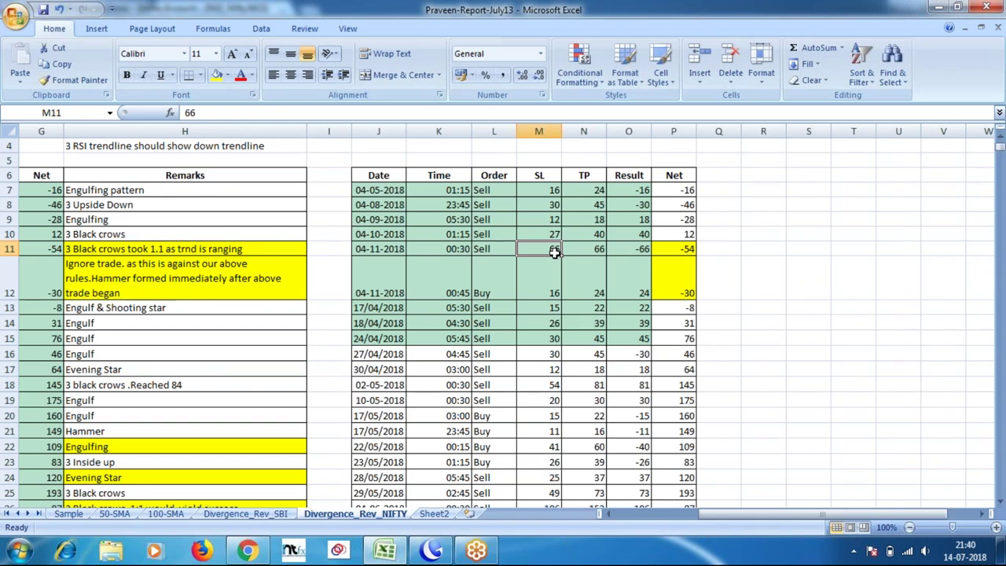
key("ctrl+s")
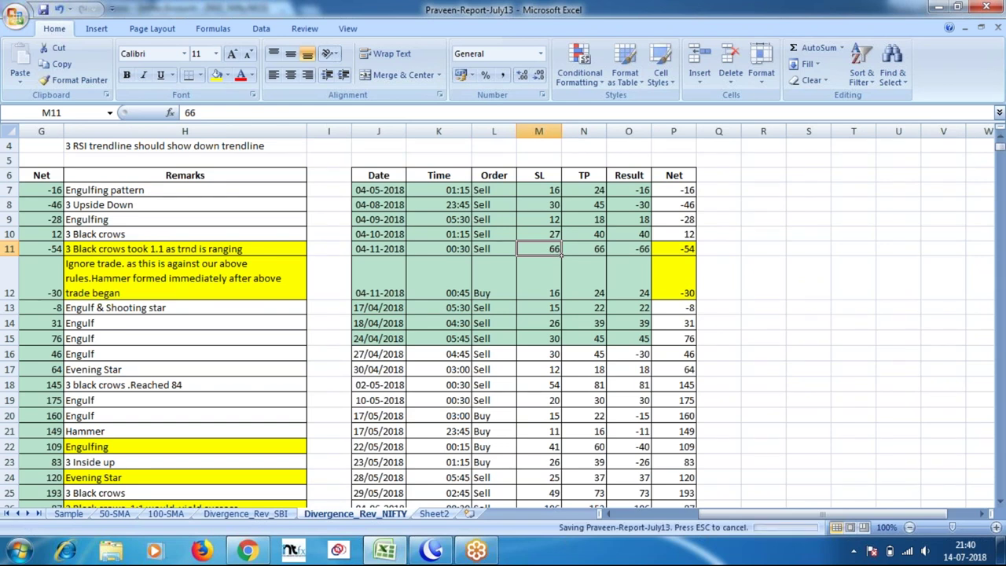
left_click(630, 249)
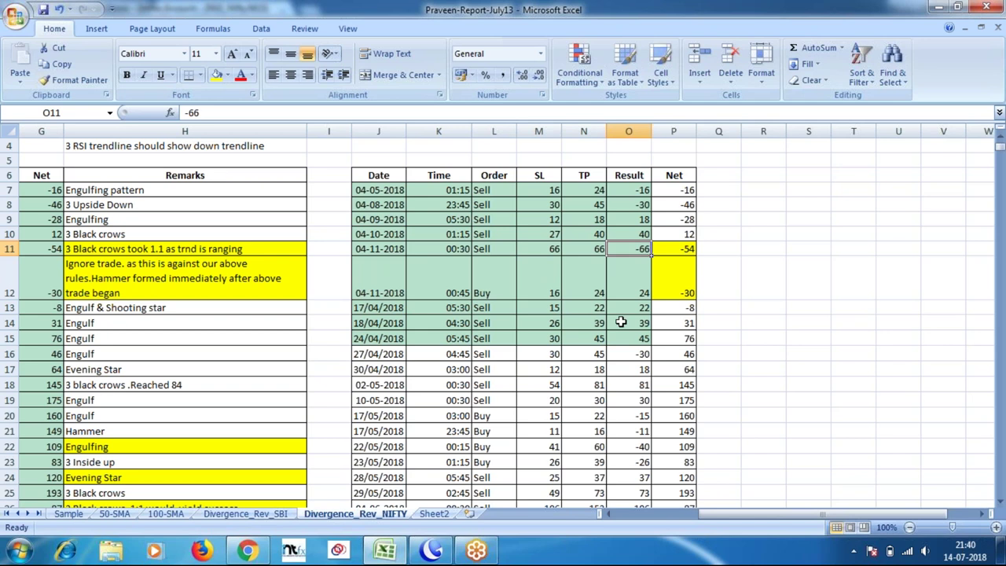
key("Delete")
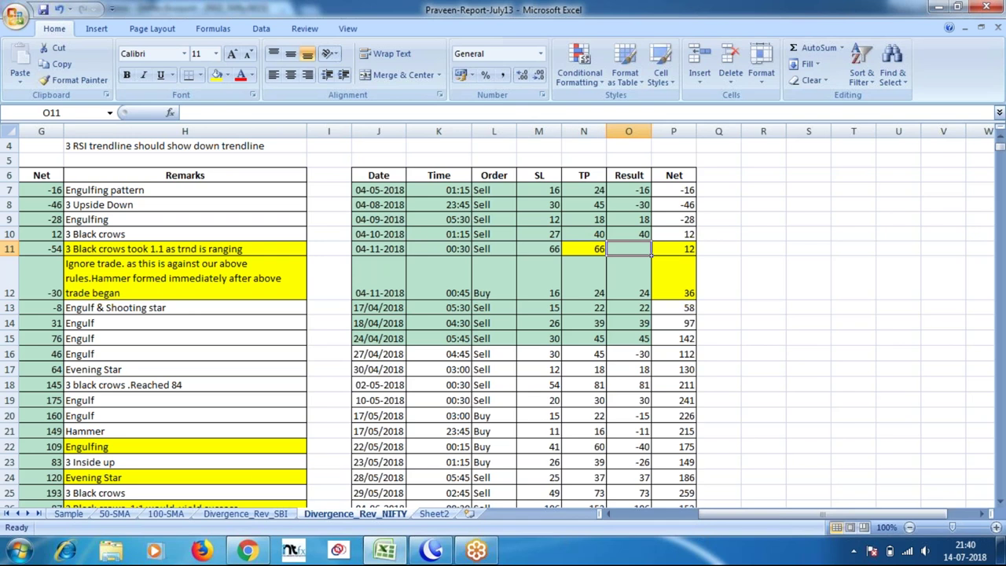
Step: Clear the Result of the 04-06-2018 sell trade in the copied table (O26)
scroll(533, 361, "down", 1)
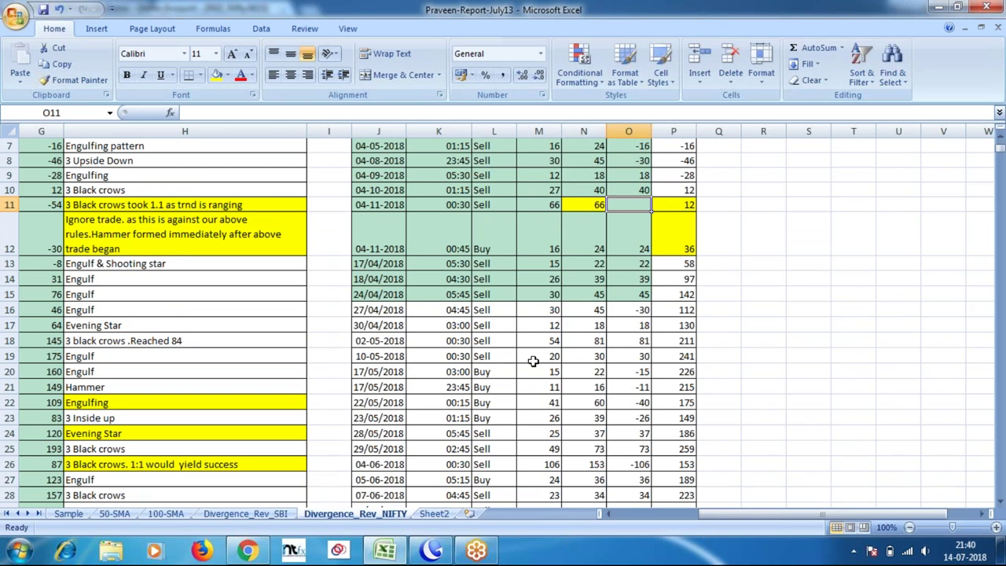
scroll(533, 361, "down", 2)
left_click(629, 347)
key("Delete")
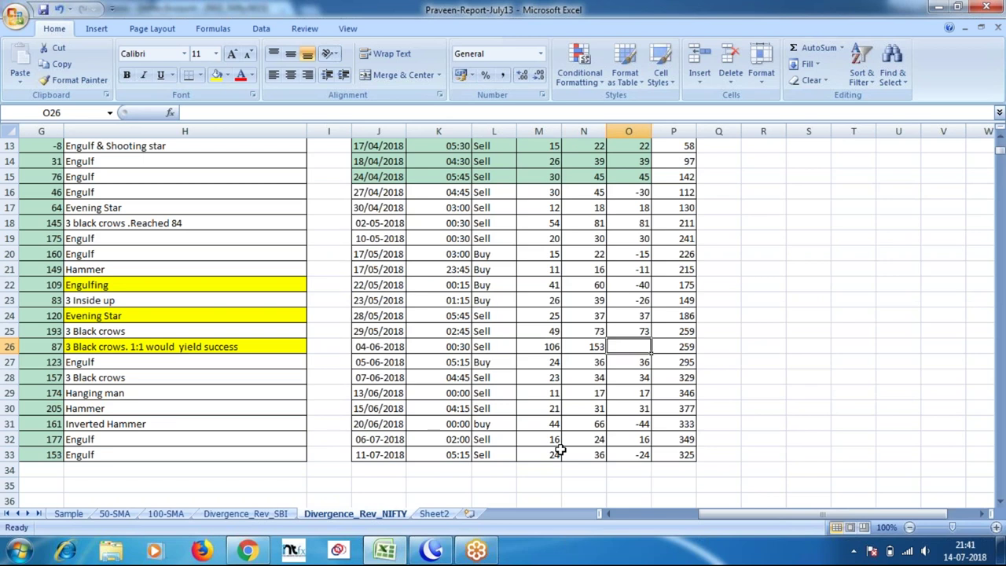
Step: Compare the final Net of the original table in G33 with the copied table's in P33, and check the rows above
key("ctrl+z")
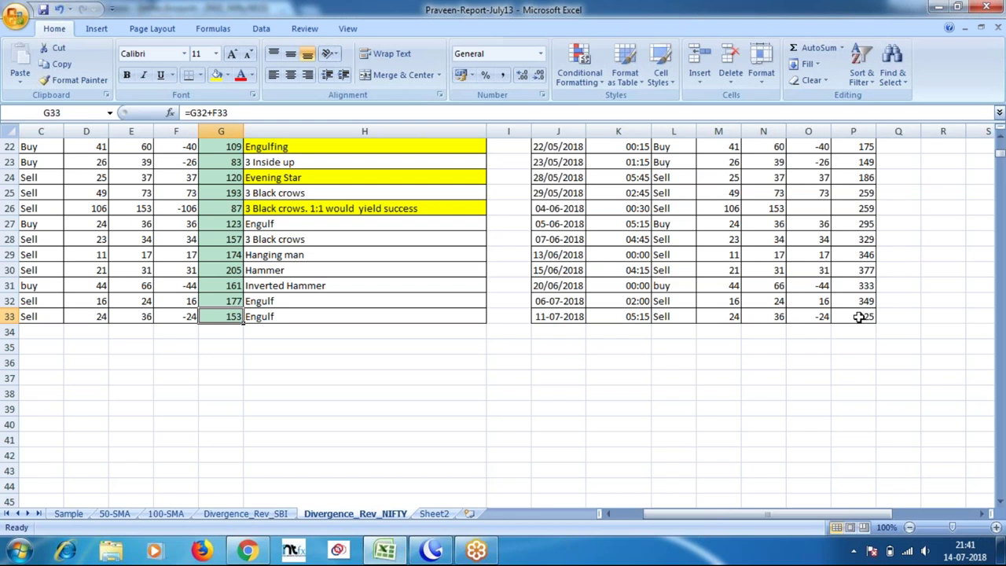
left_click(859, 317)
scroll(723, 444, "up", 5)
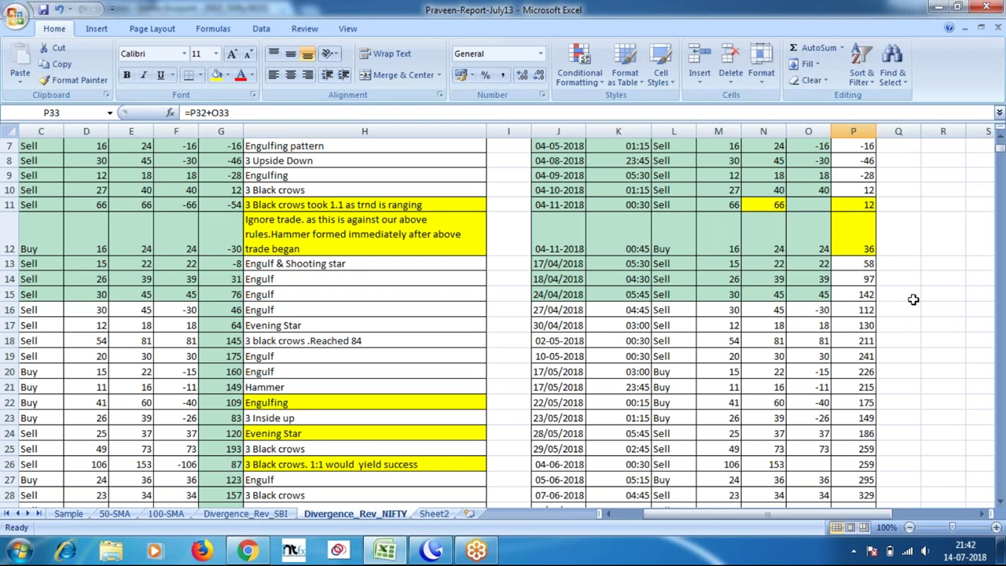
scroll(914, 299, "down", 3)
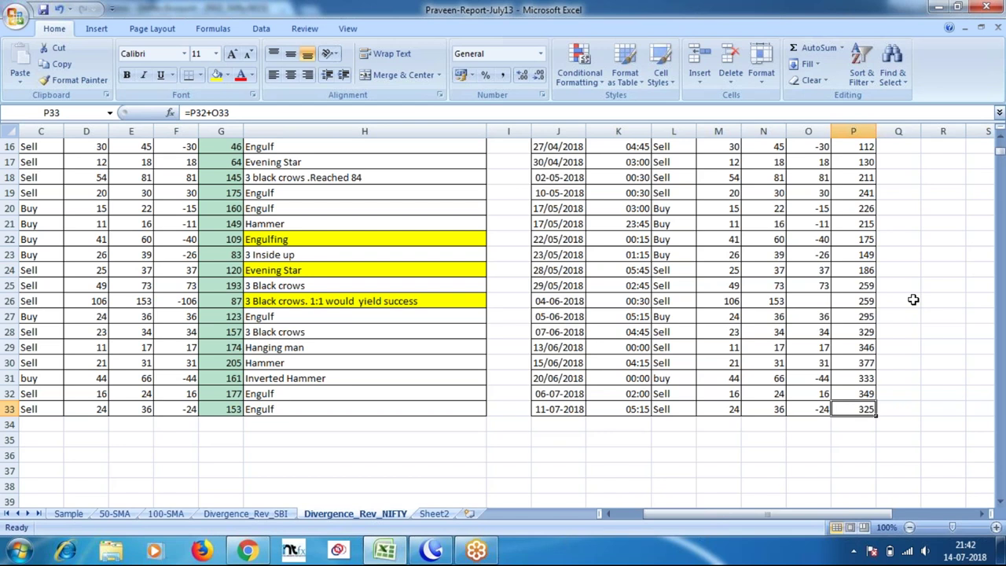
scroll(913, 300, "up", 4)
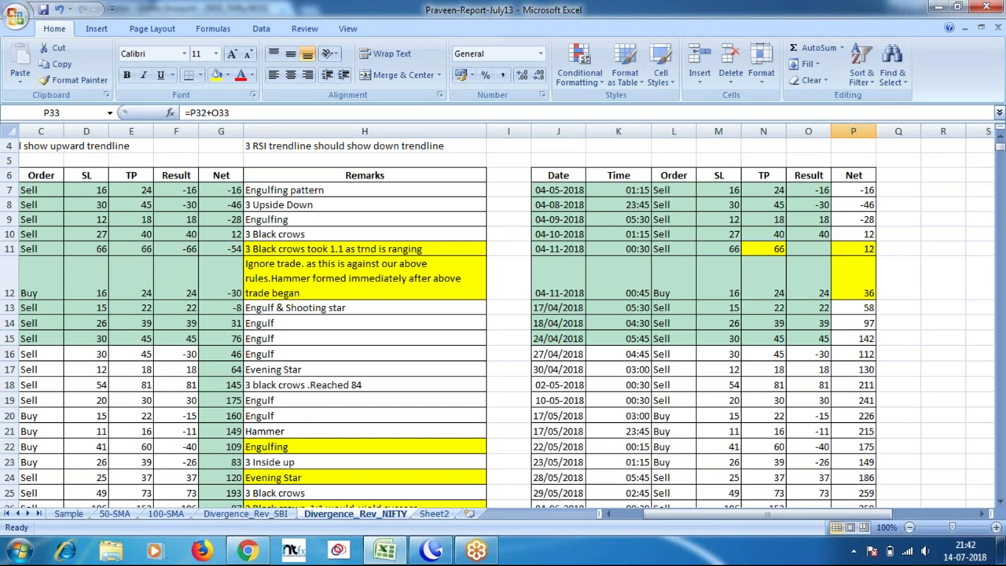
Step: Try the copied table without the 02-05-2018 trade's Result (O18), check the effect on its final Net, and restore the Result to 81
left_click(808, 384)
key("Delete")
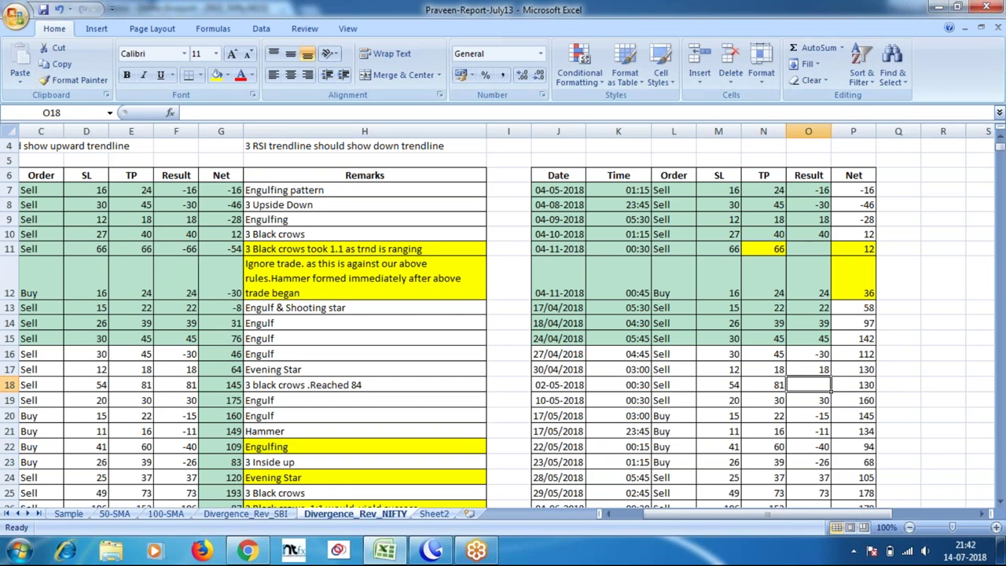
scroll(489, 297, "down", 3)
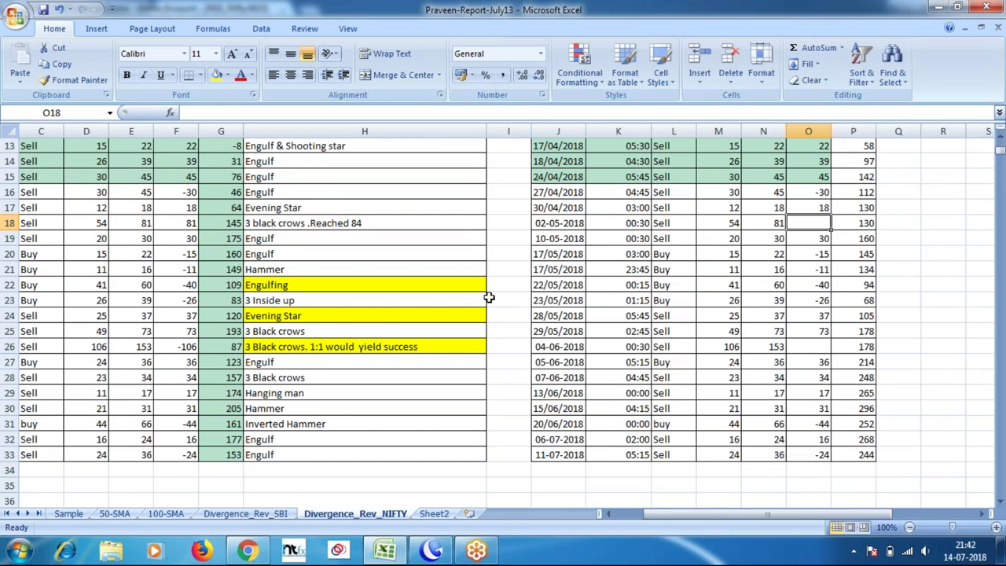
scroll(489, 297, "up", 3)
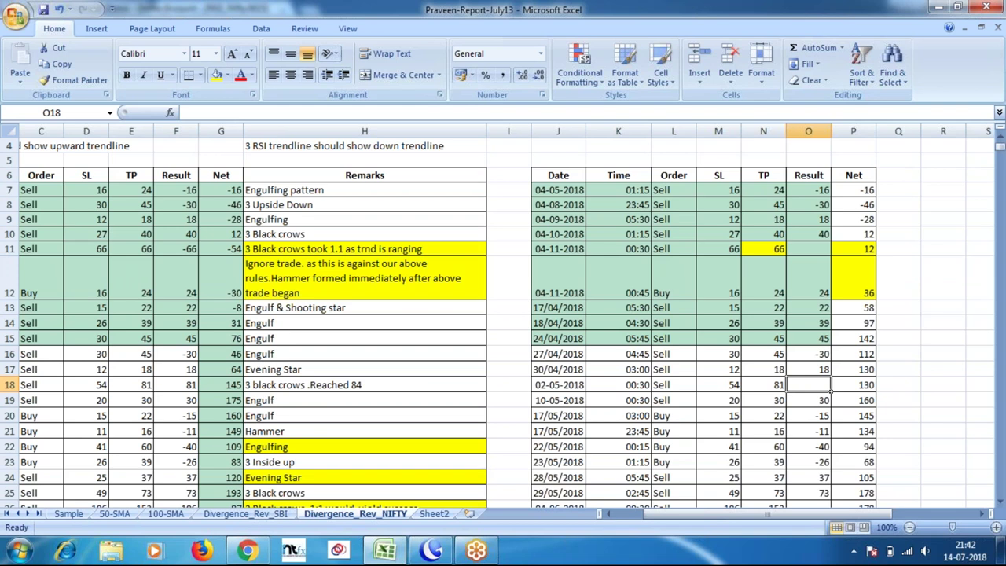
type("81")
key("Return")
Step: Examine the early running Net values in the original table, checking the formulas in G13, G8 and G11
scroll(836, 411, "down", 2)
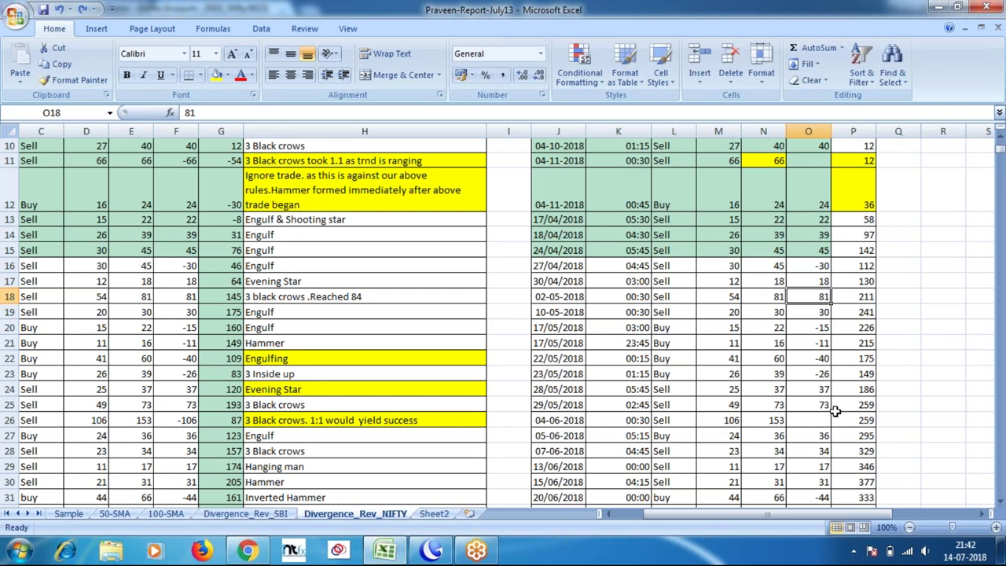
scroll(244, 406, "up", 3)
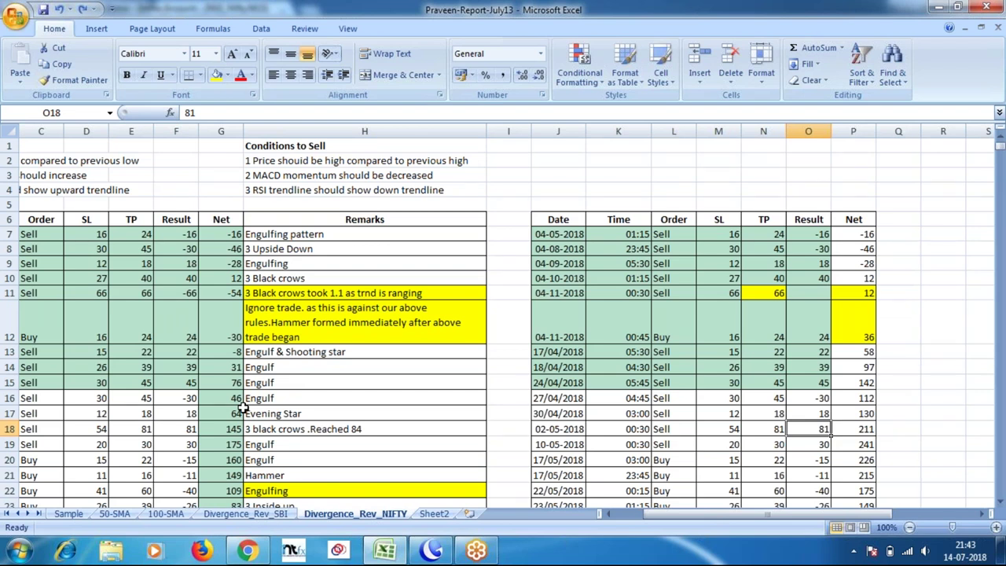
scroll(244, 406, "down", 3)
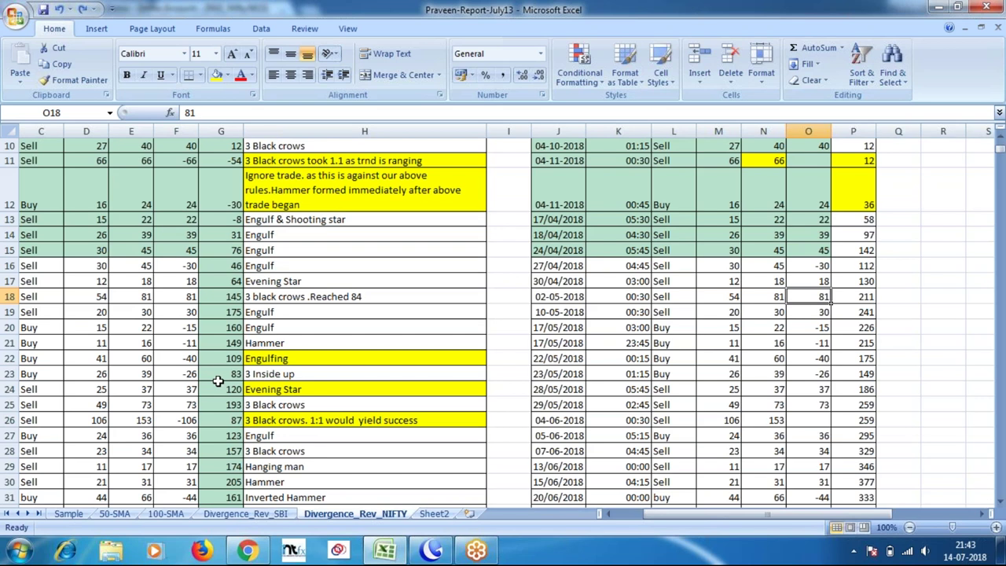
scroll(218, 381, "up", 2)
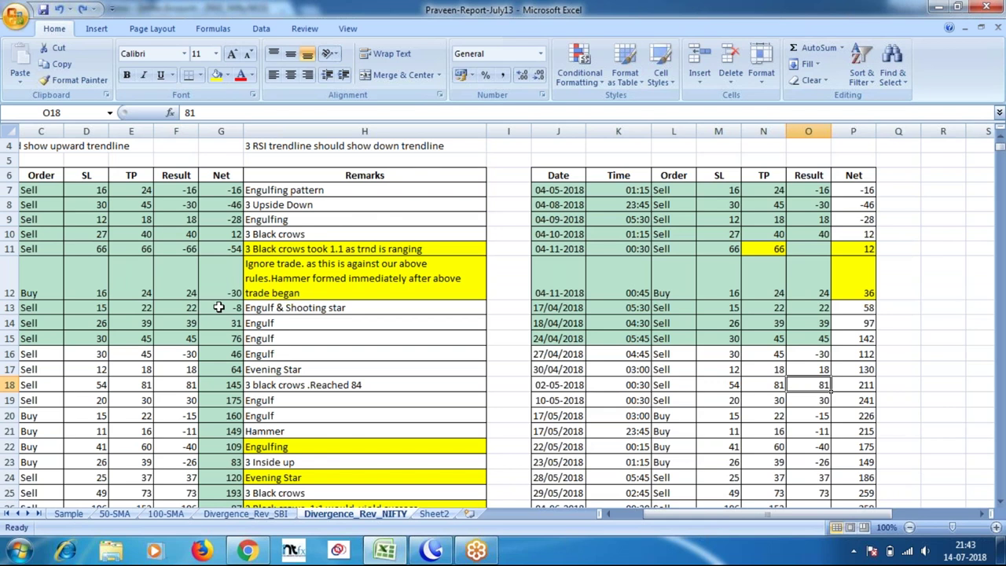
left_click(219, 307)
scroll(221, 312, "down", 2)
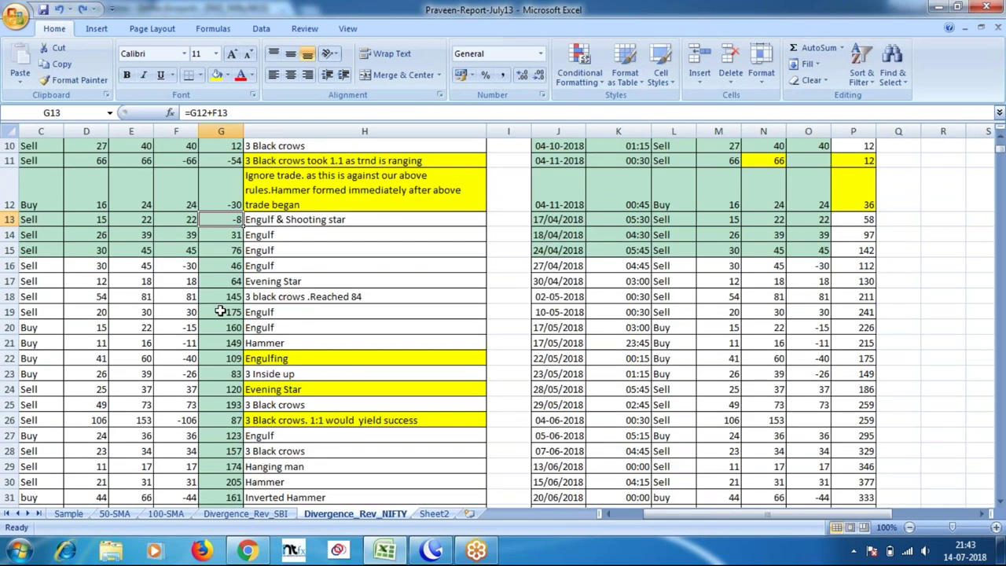
scroll(221, 312, "up", 2)
left_click(223, 205)
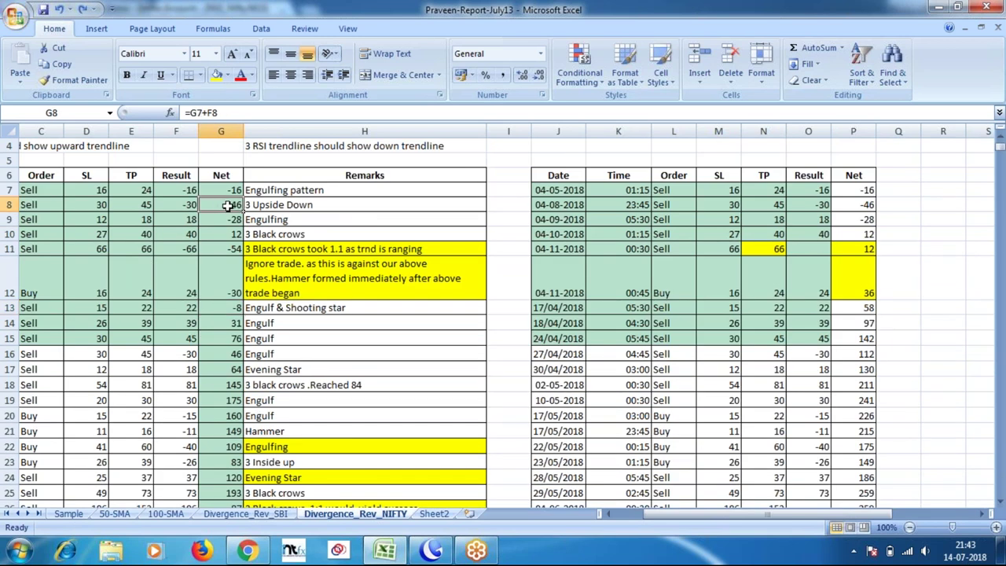
left_click(214, 249)
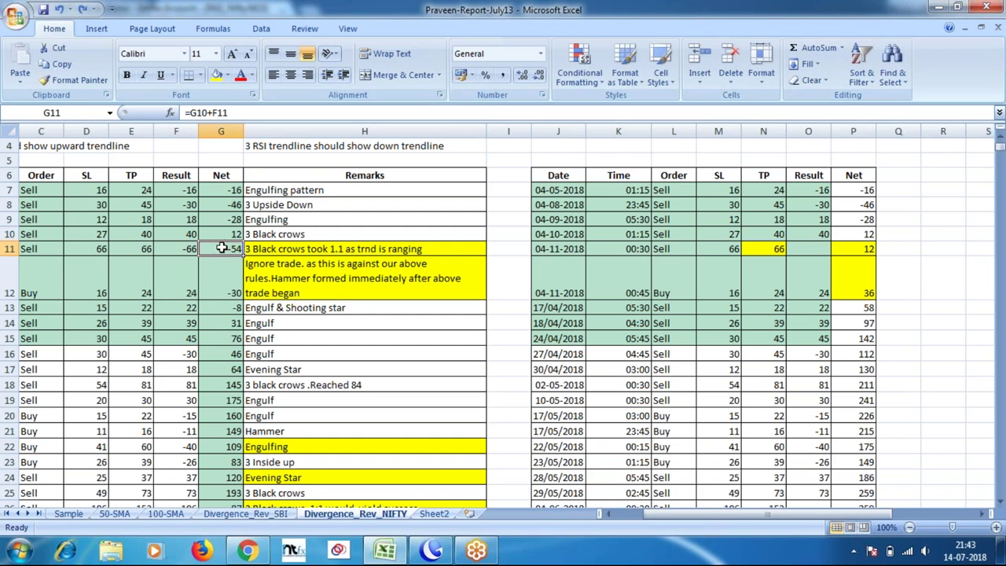
Step: Inspect the original table's May trades through Net cells G19, G20 and G23 and stop loss D20, and return to the Result in F11
scroll(221, 249, "down", 1)
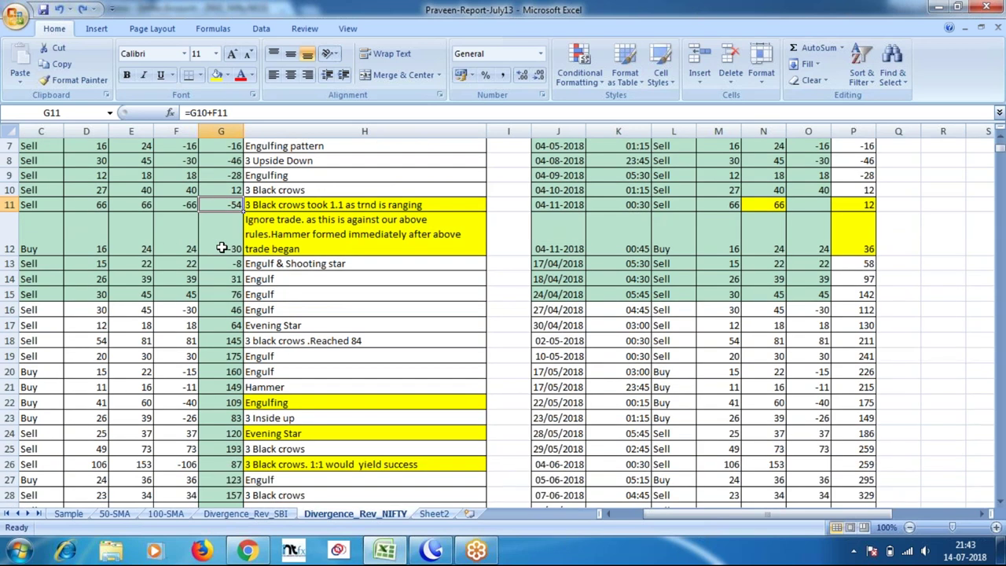
scroll(222, 248, "down", 1)
left_click(225, 312)
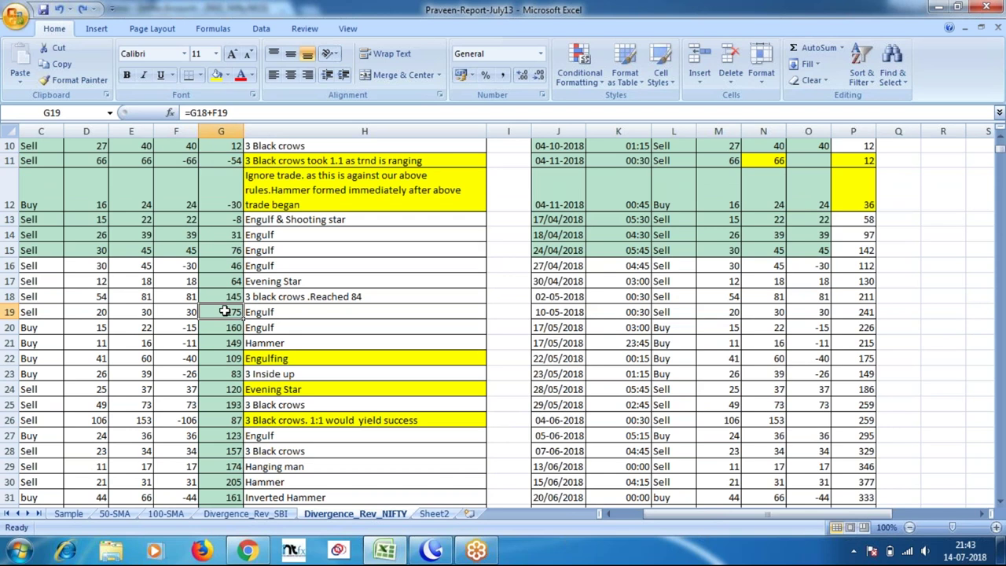
left_click(223, 374)
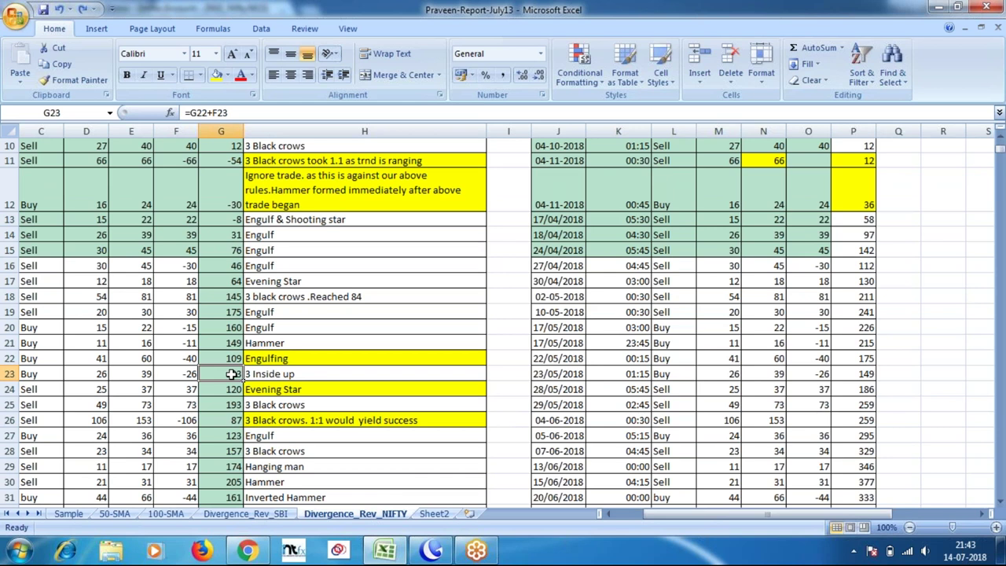
left_click(222, 327)
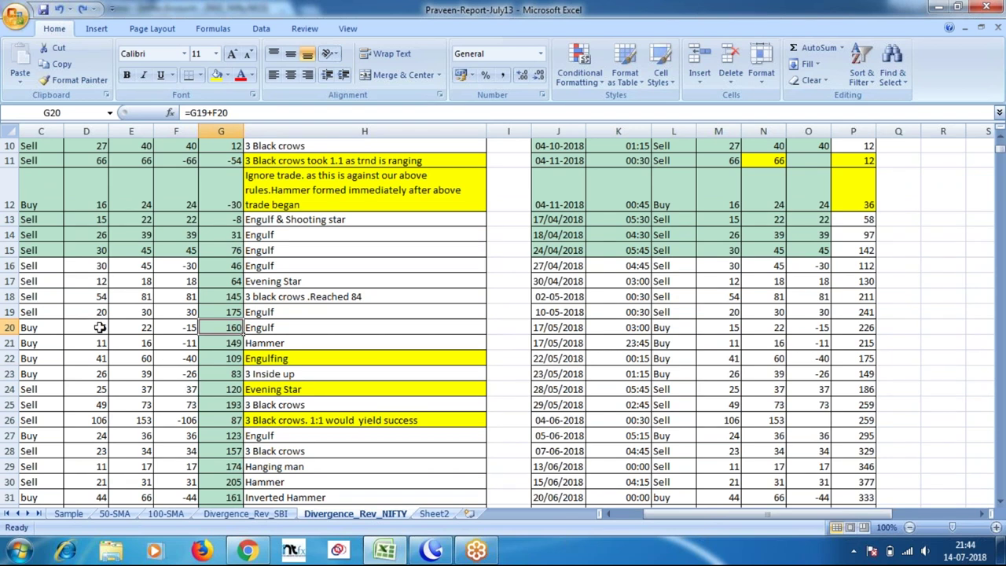
left_click(100, 327)
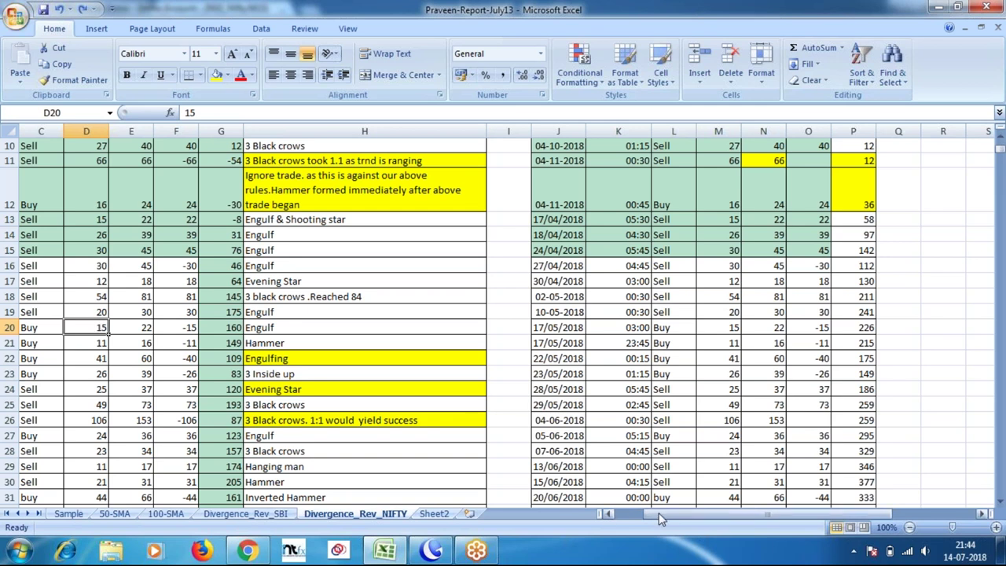
left_click_drag(659, 513, 655, 514)
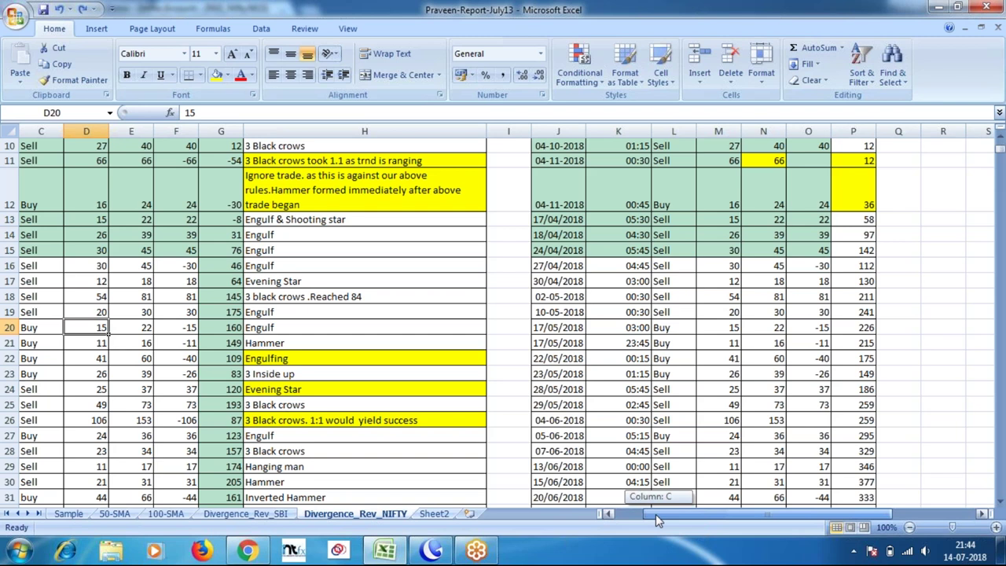
left_click_drag(656, 515, 640, 517)
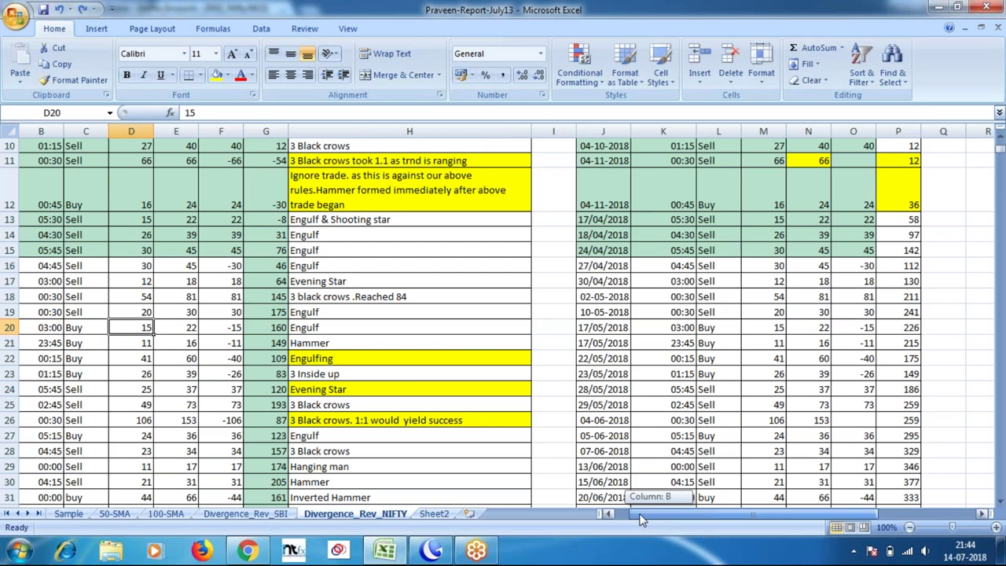
left_click_drag(641, 519, 624, 518)
left_click(326, 374)
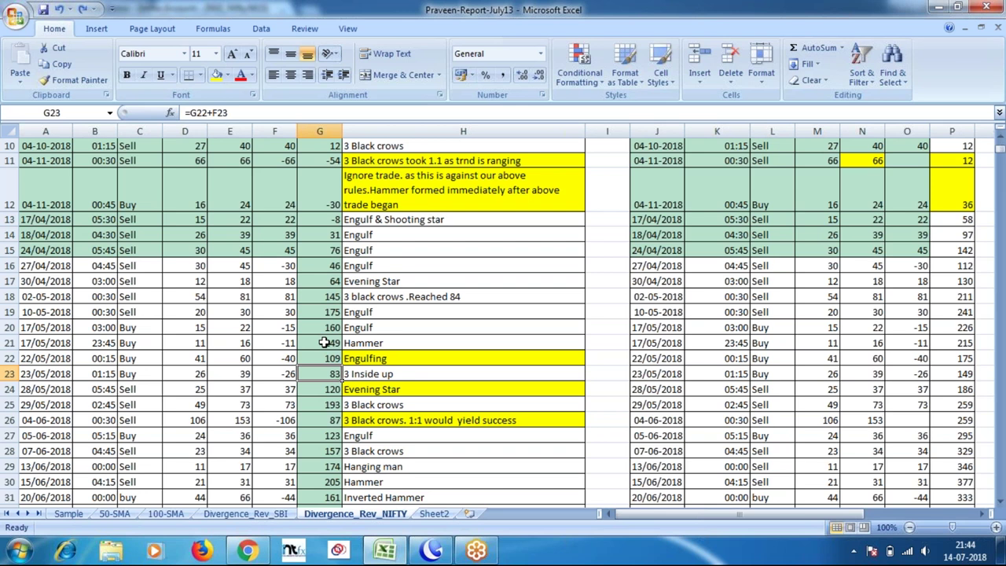
scroll(324, 343, "up", 1)
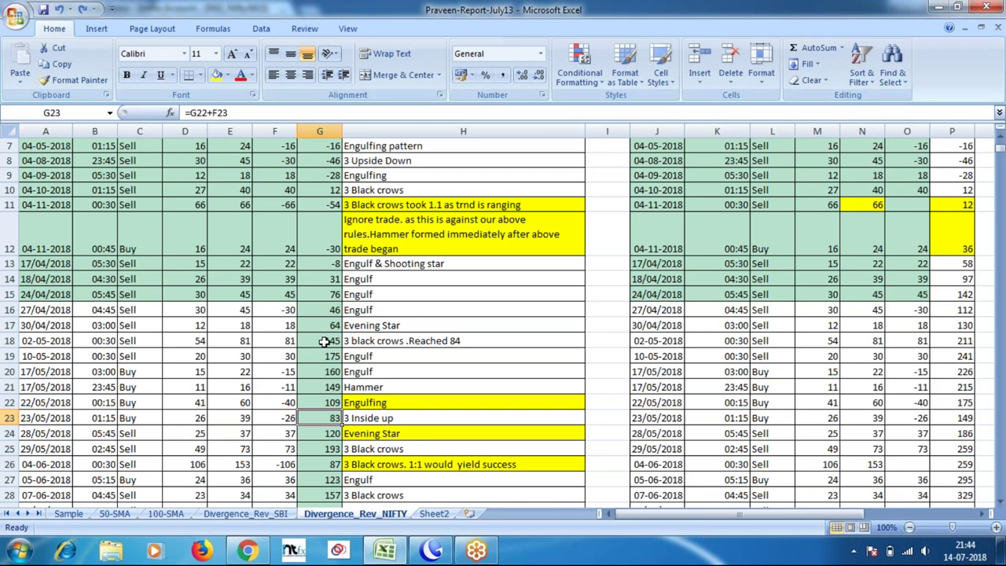
key("ctrl+z")
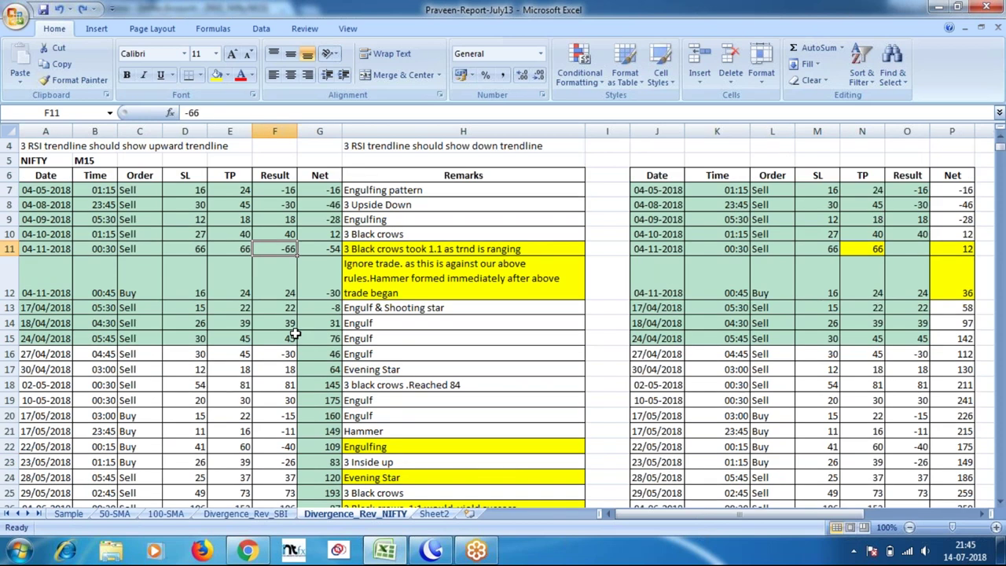
Step: Review the original table's running Net from G23 down to the final Net in G33
scroll(293, 334, "down", 2)
left_click(325, 373)
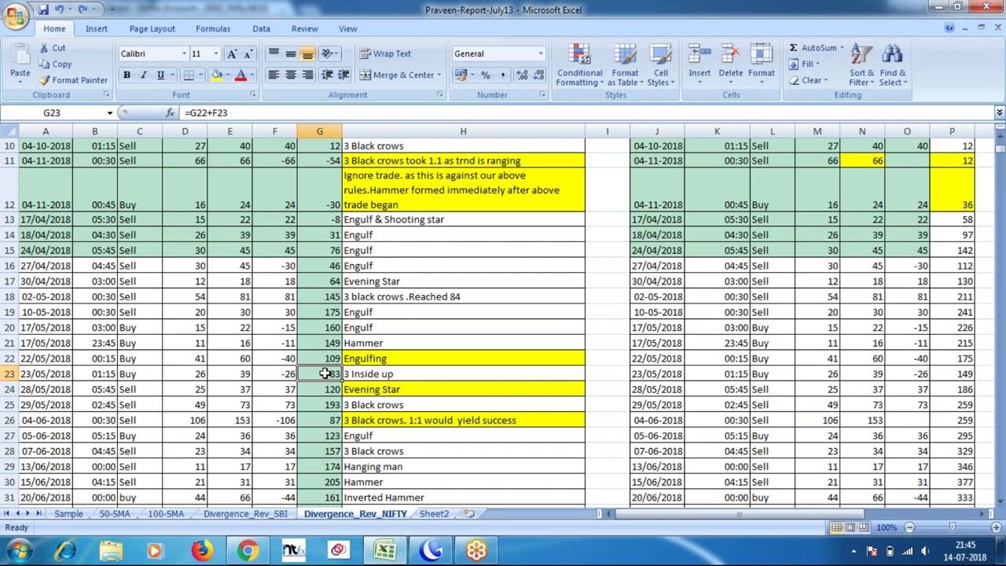
scroll(325, 374, "down", 1)
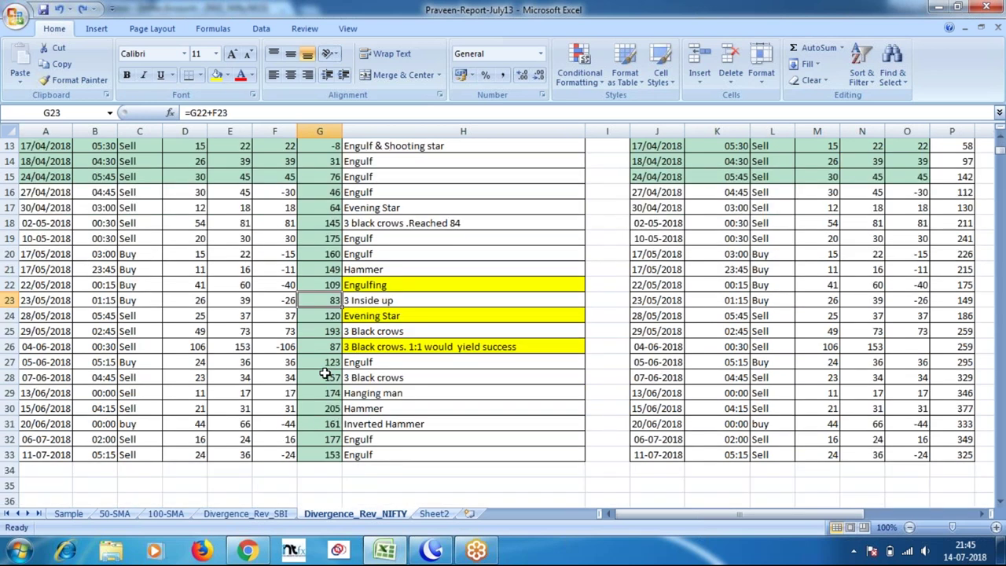
key("ctrl+Down")
scroll(324, 374, "up", 3)
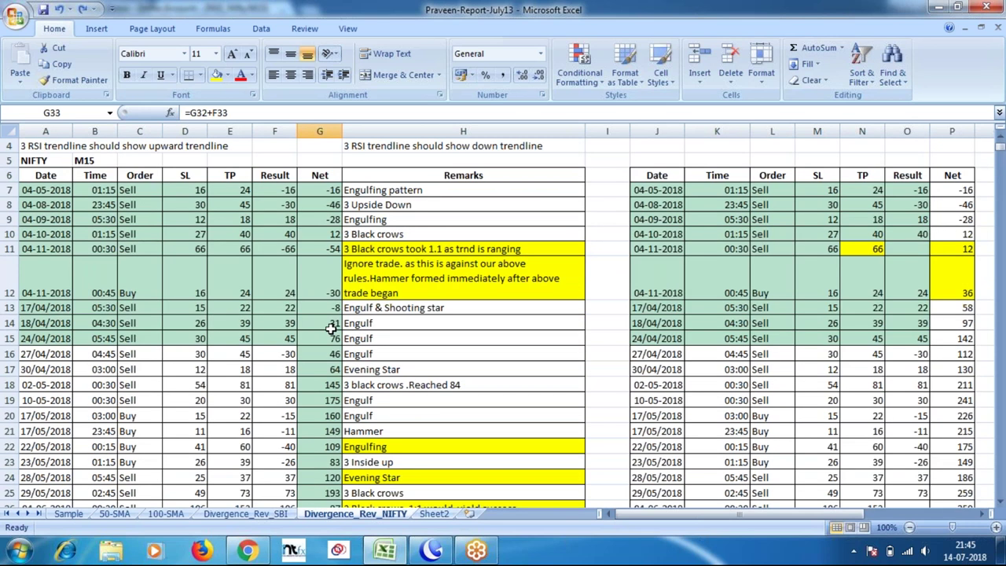
scroll(332, 329, "down", 1)
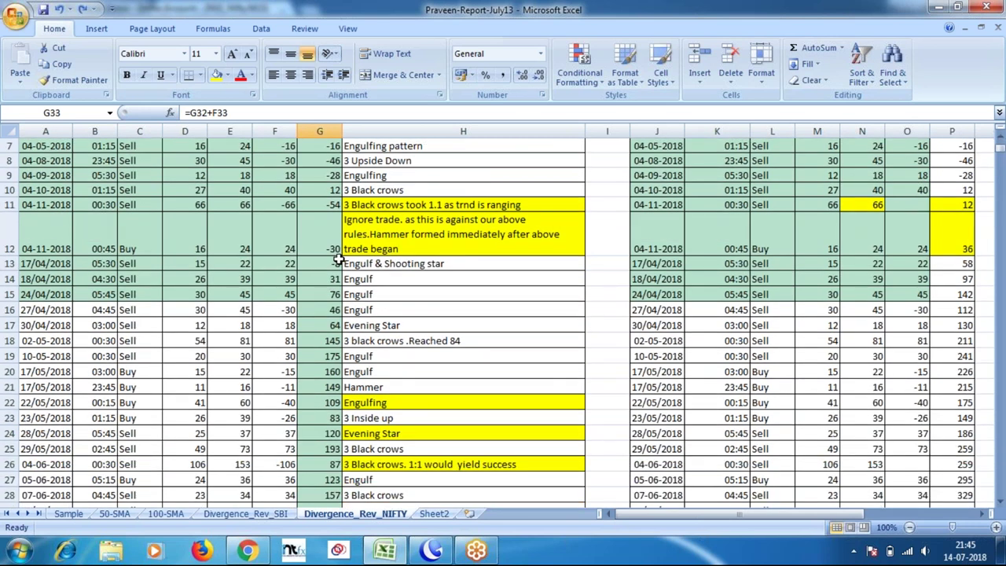
Step: Examine the May losing streak in the original table through Net cells G19 to G23 and the Result in F20
left_click_drag(319, 353, 320, 418)
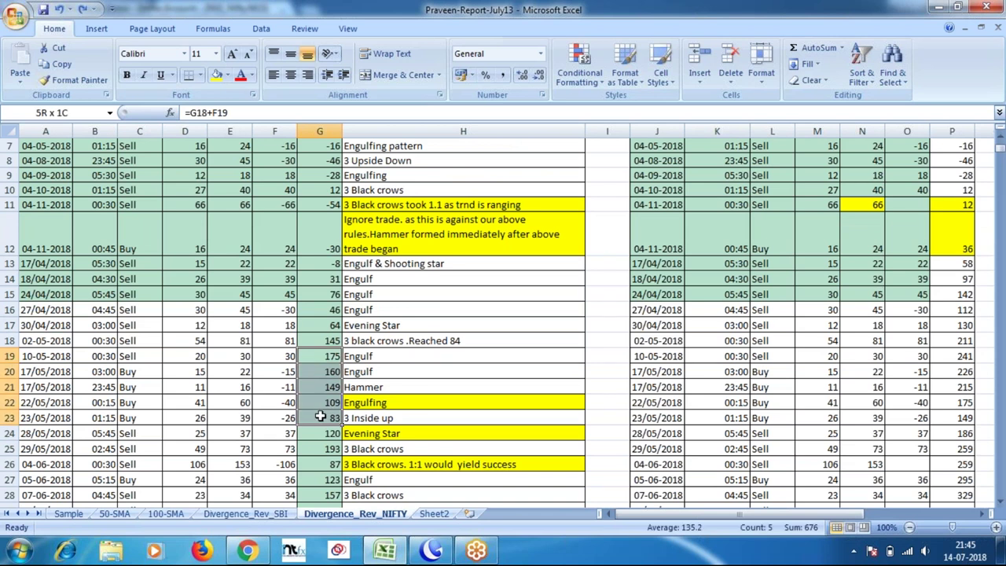
left_click(322, 372)
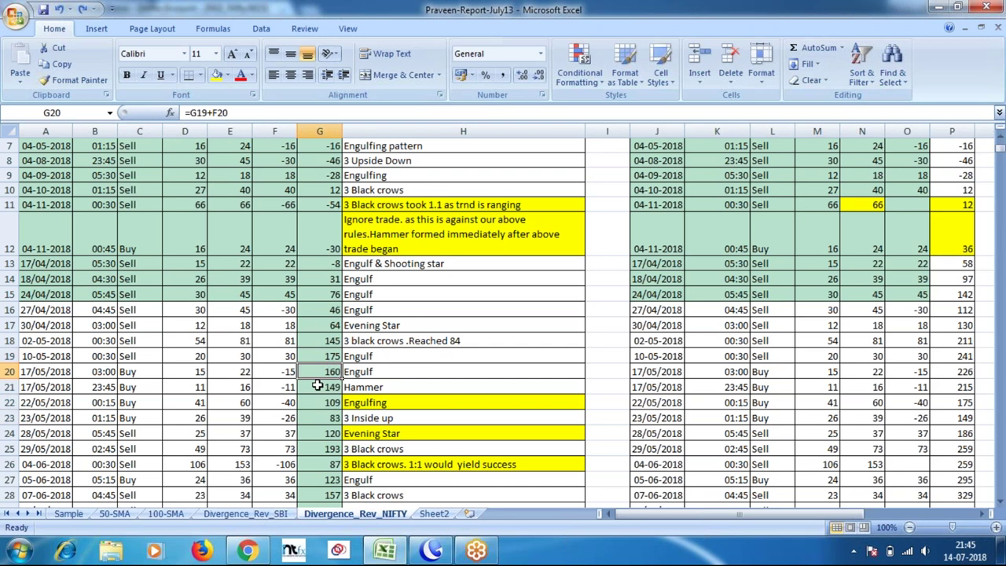
left_click(317, 385)
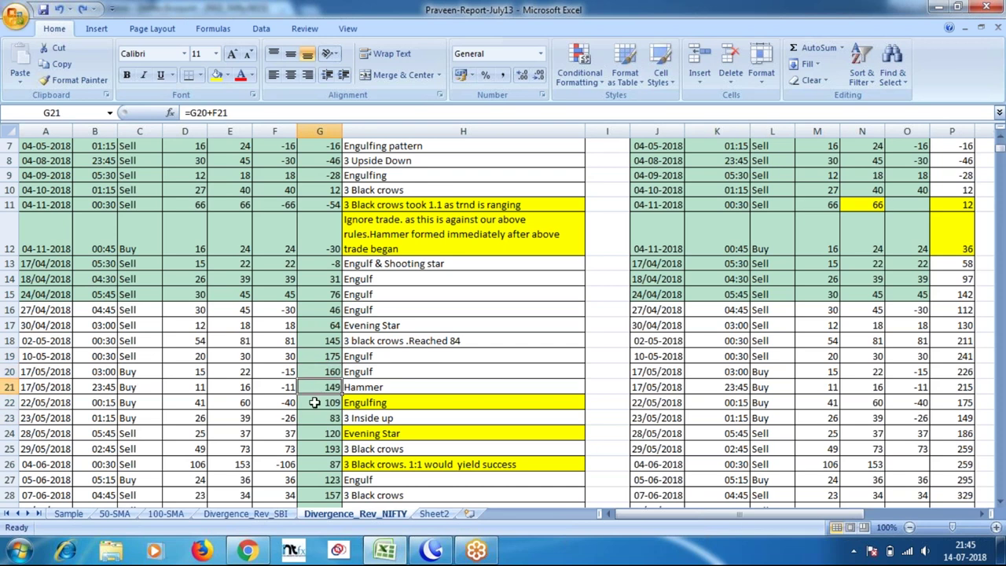
left_click(315, 402)
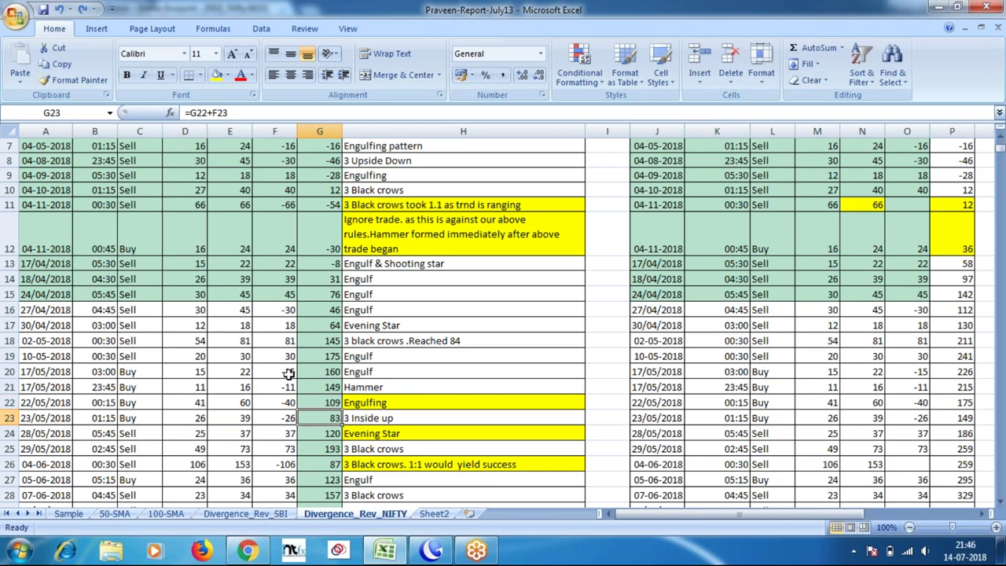
left_click(288, 375)
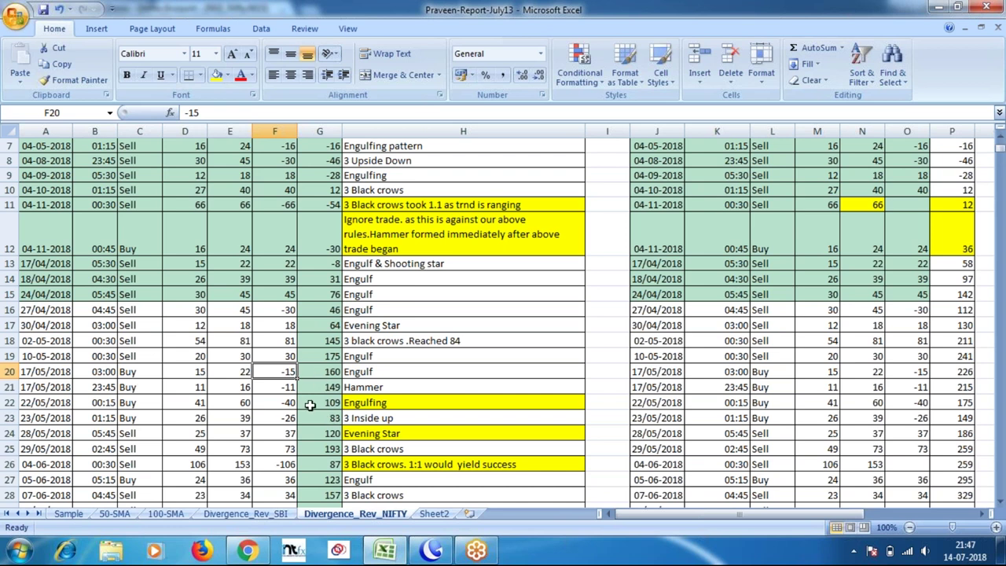
left_click(313, 417)
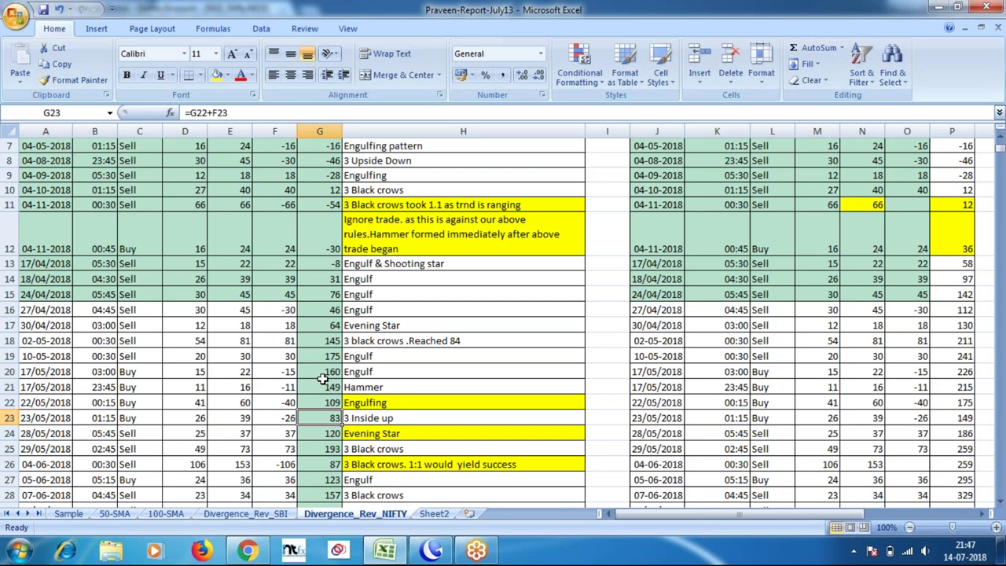
Step: Compare the original table's final Net in G33 with the copied table's final Net in P33
scroll(322, 379, "down", 3)
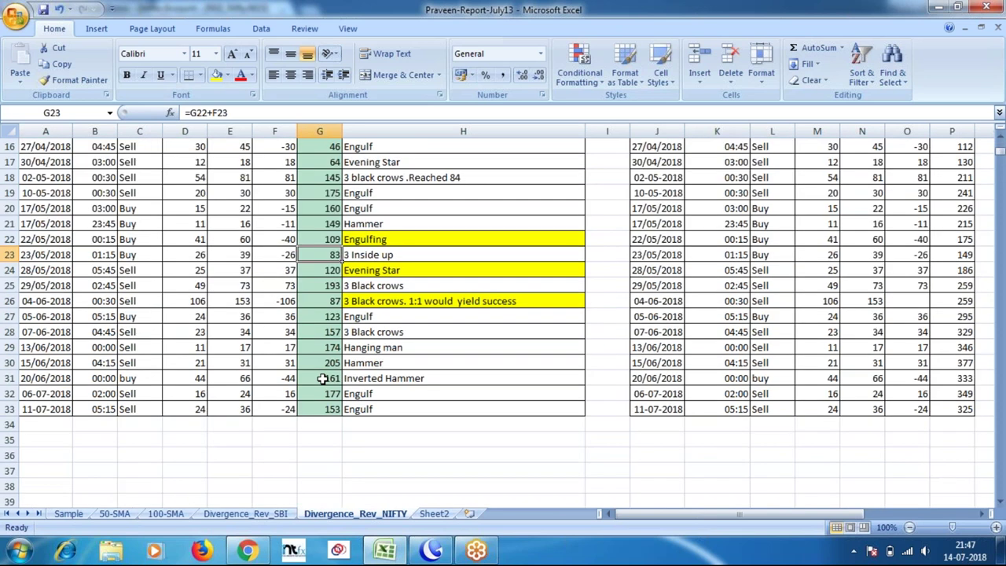
key("ctrl+Down")
scroll(322, 379, "up", 2)
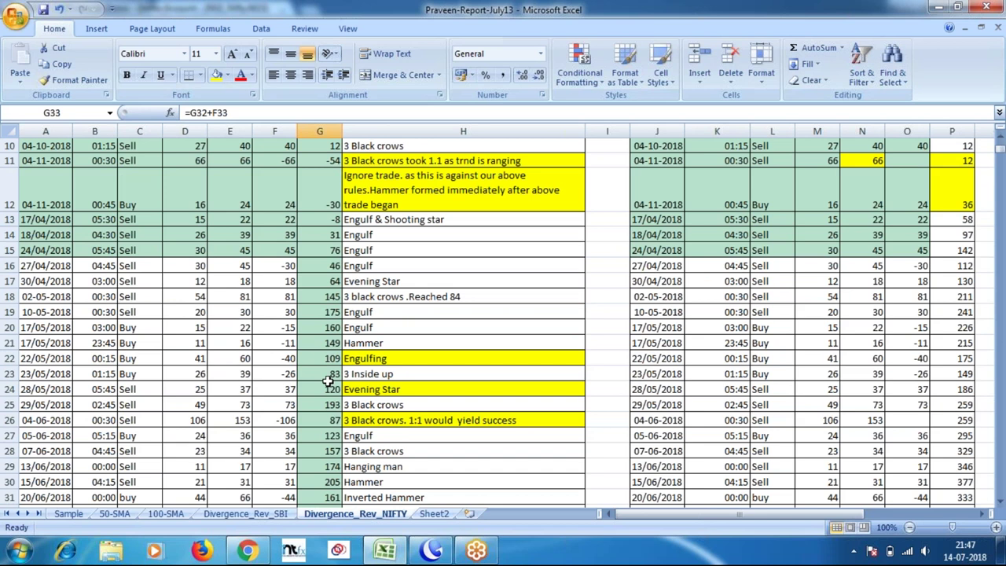
scroll(328, 381, "down", 2)
scroll(597, 322, "right", 3)
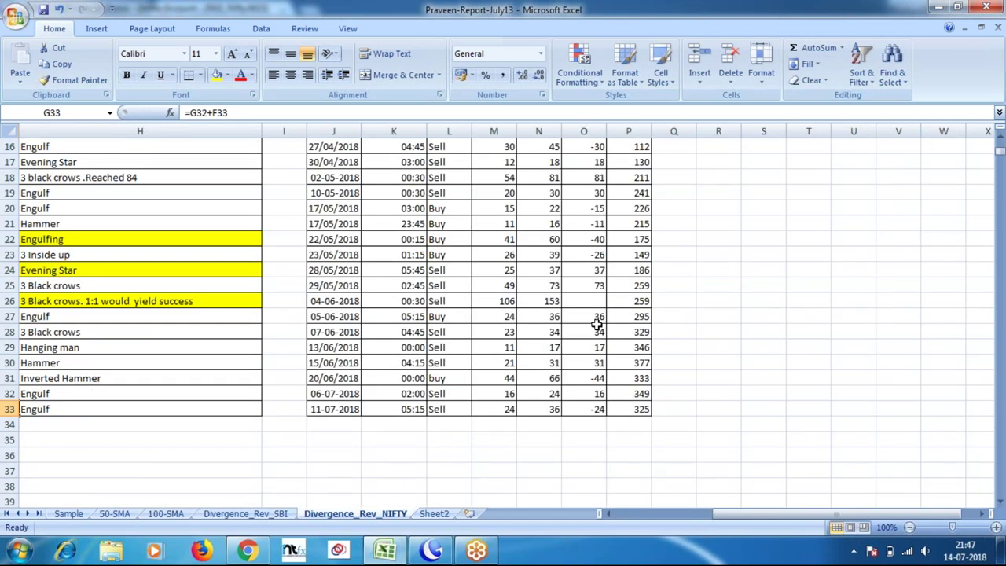
left_click(597, 324)
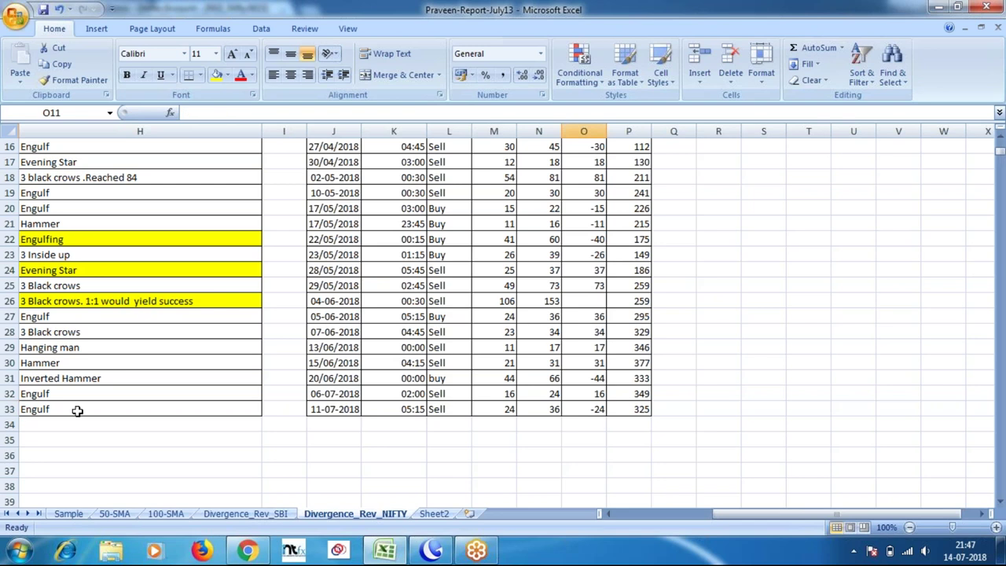
left_click_drag(774, 513, 577, 513)
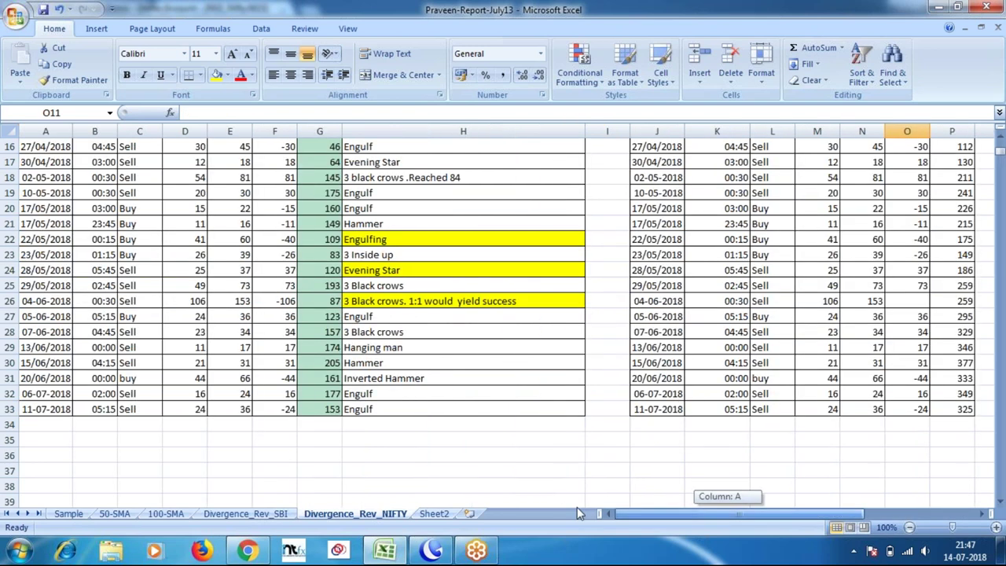
left_click_drag(577, 507, 577, 507)
key("ctrl+End")
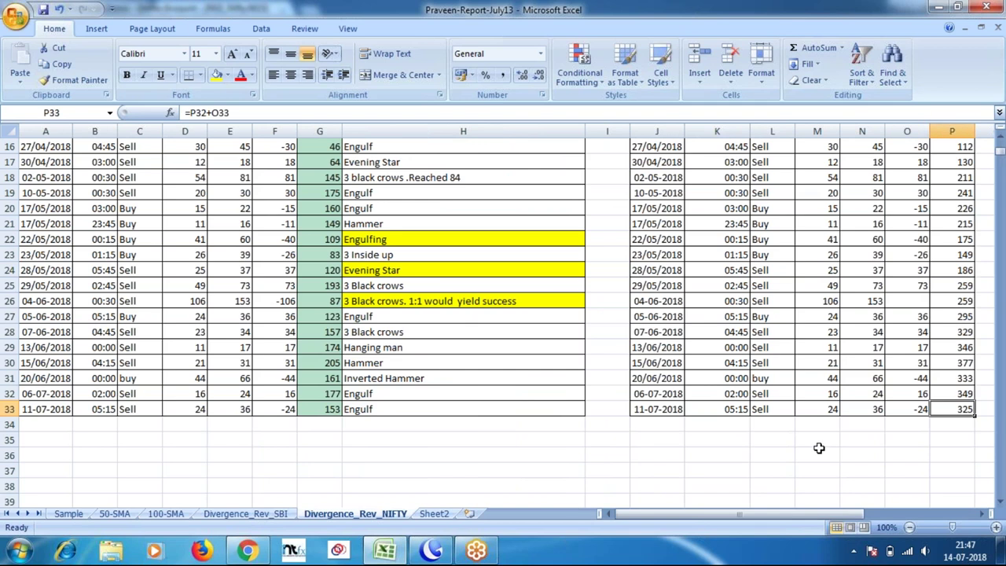
Step: Look through the Sheet2, SBI and NIFTY sheets and bring up the Divergence_Reversal sheet of the July11 report workbook
left_click(435, 515)
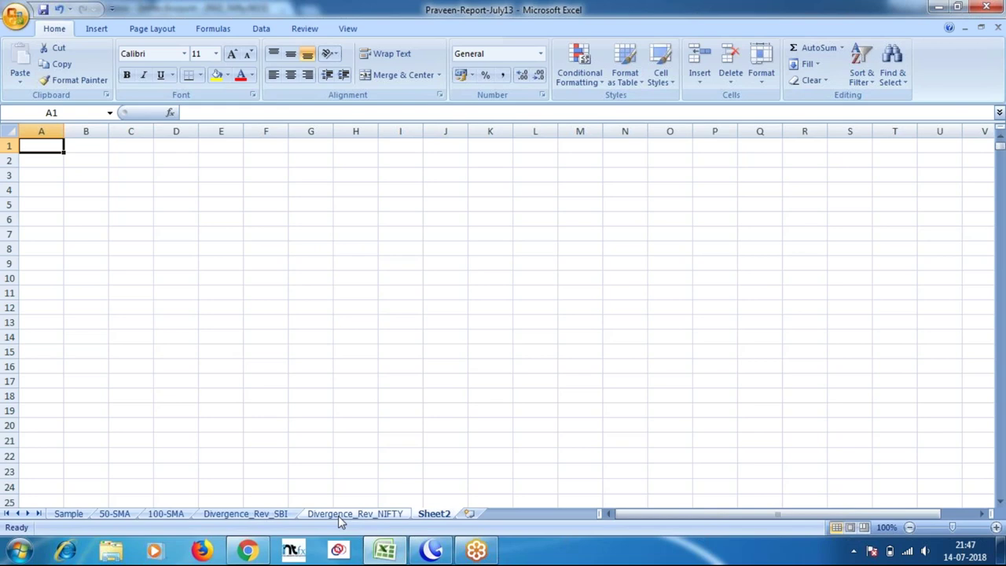
left_click(228, 513)
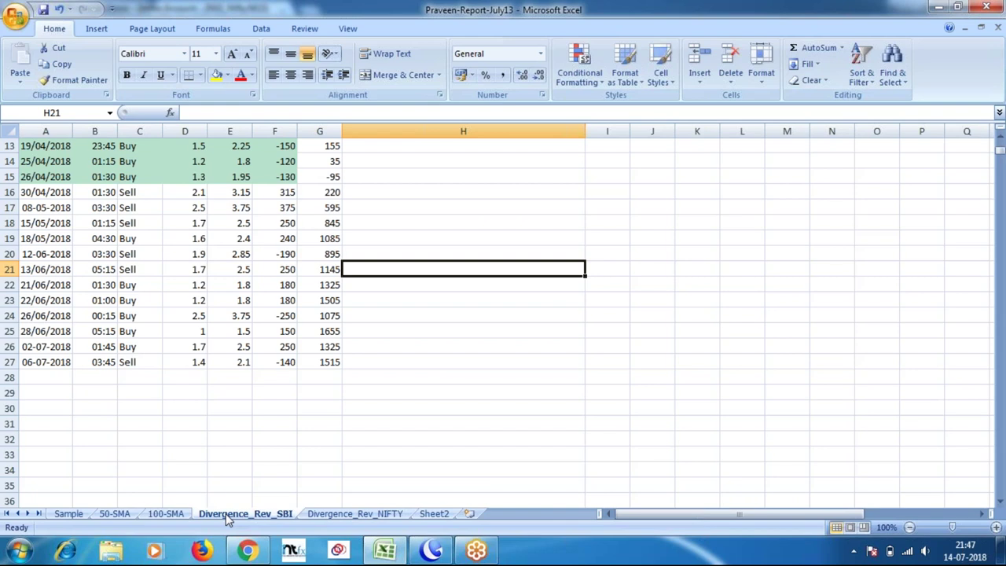
key("ctrl+Page_Down")
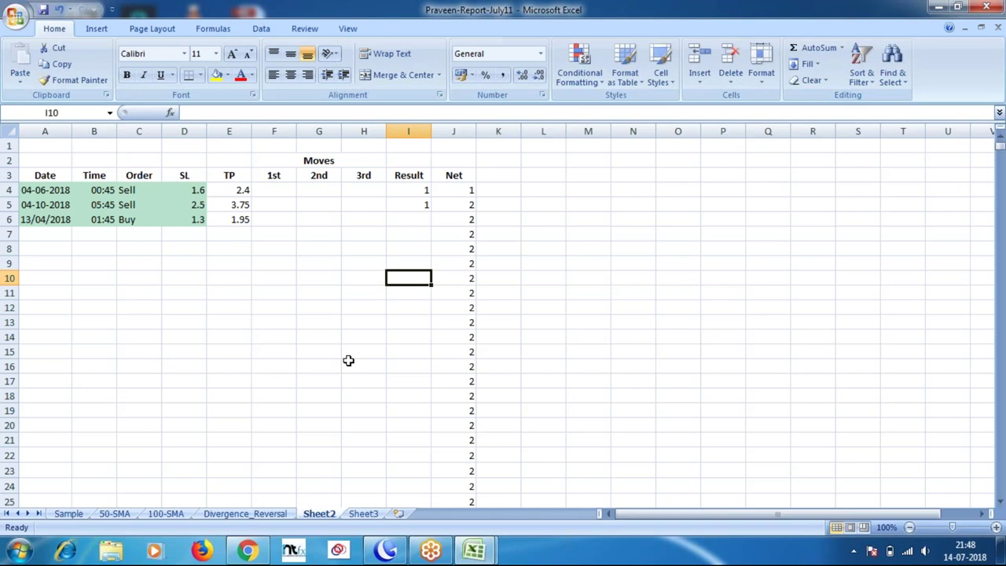
key("ctrl+Page_Up")
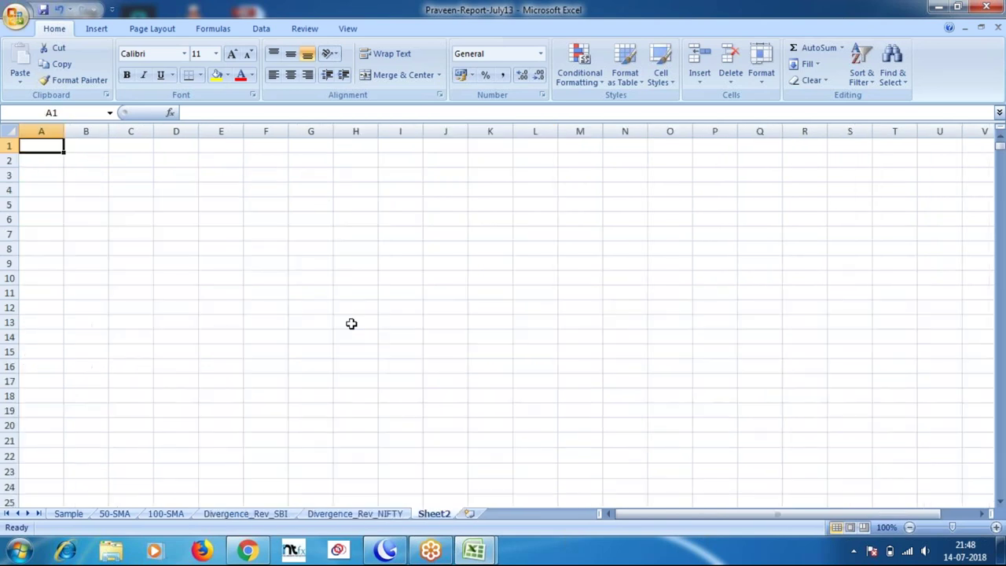
key("ctrl+Page_Up")
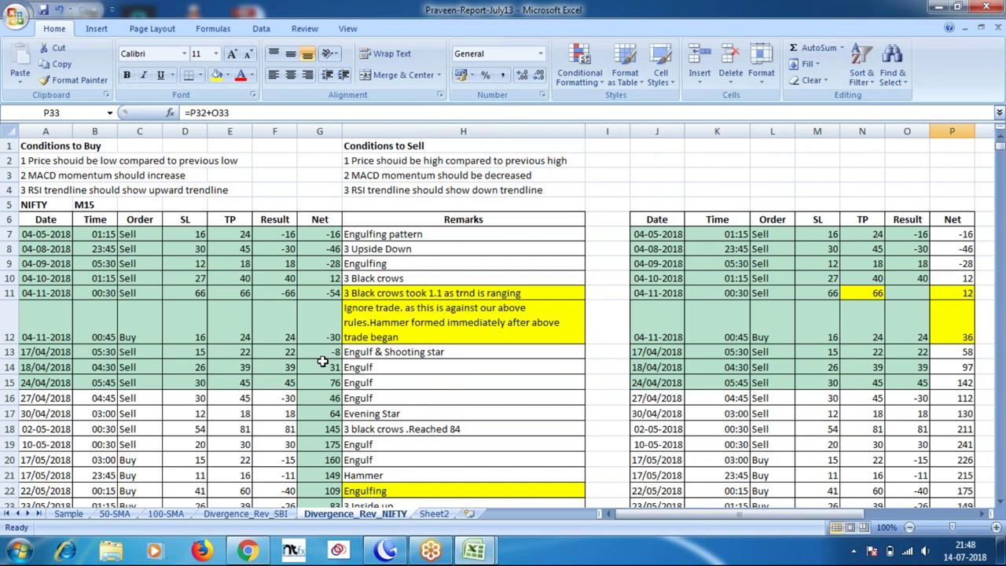
key("ctrl+Tab")
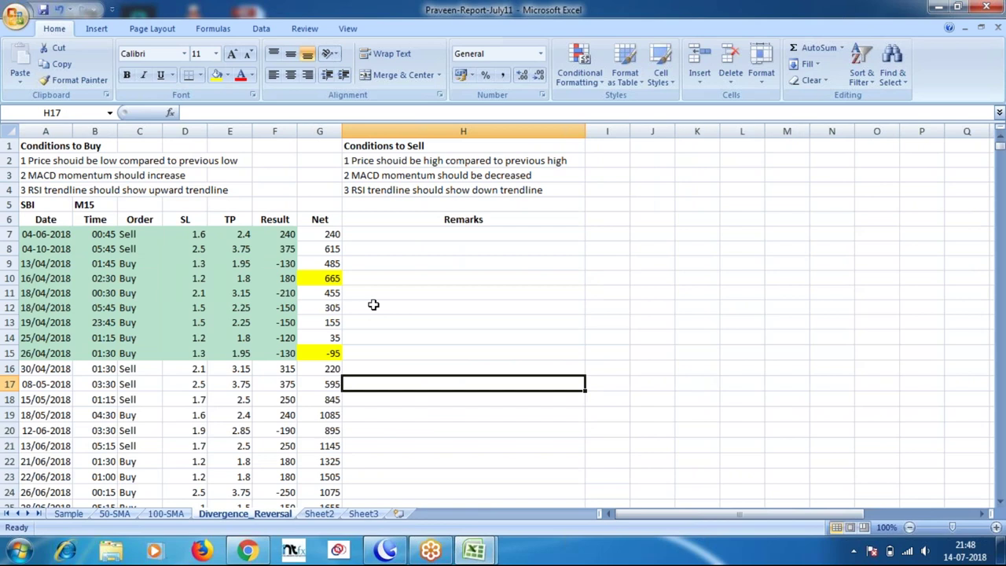
Step: Examine the SBI log's April drawdown through Net G15 and stop loss D11, and review the trades down to row 27
key("Left")
key("Up")
key("Up")
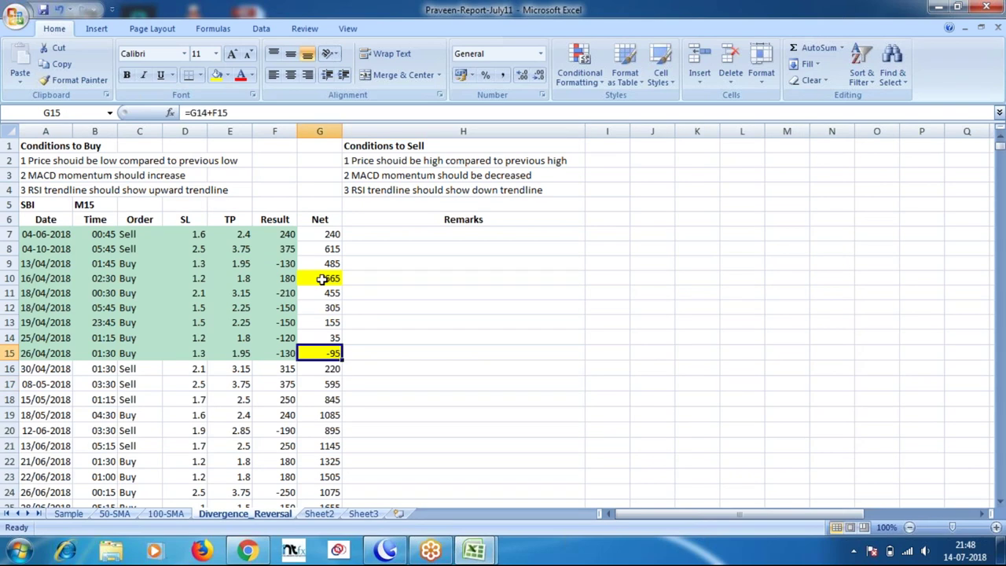
left_click(200, 294)
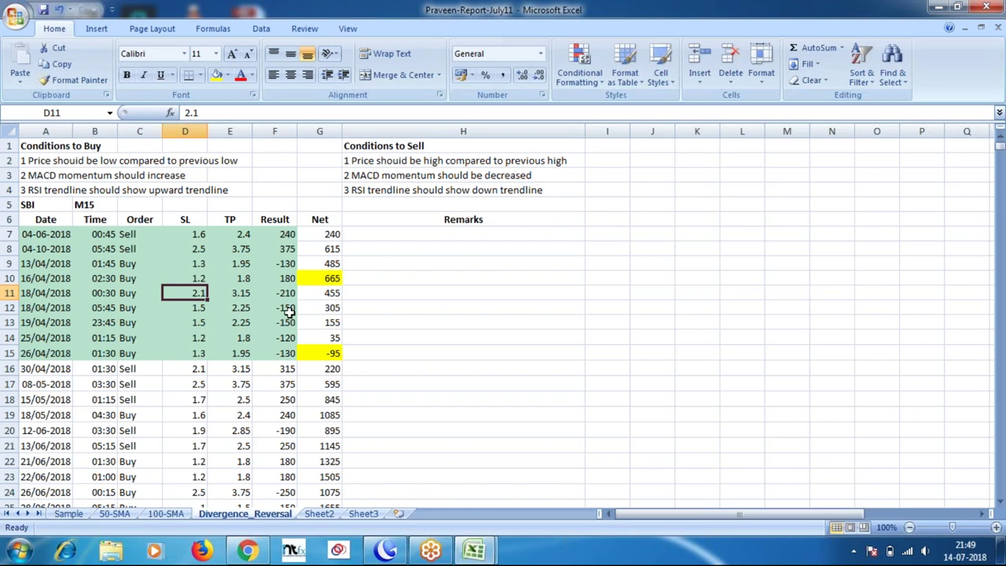
left_click(328, 354)
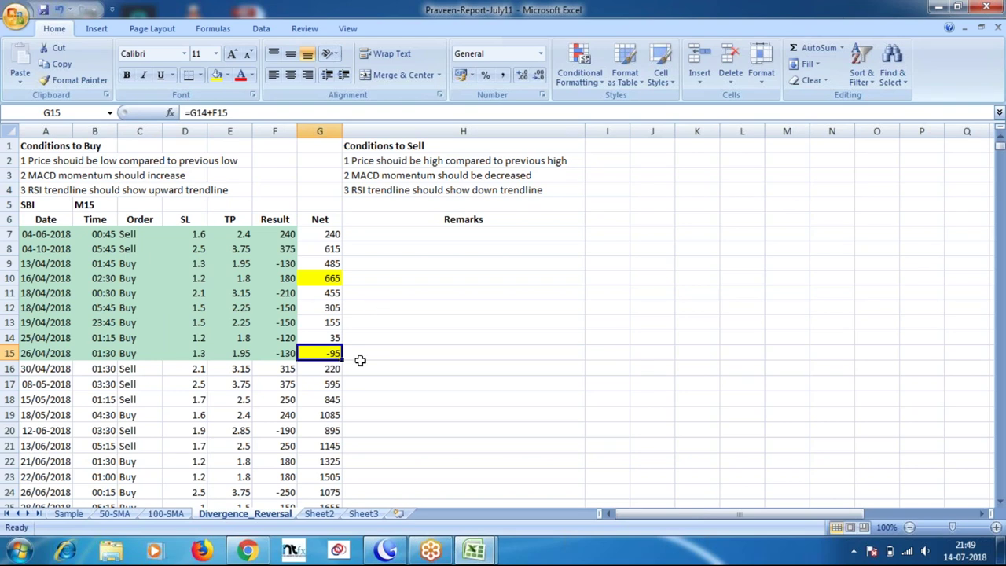
scroll(360, 360, "down", 1)
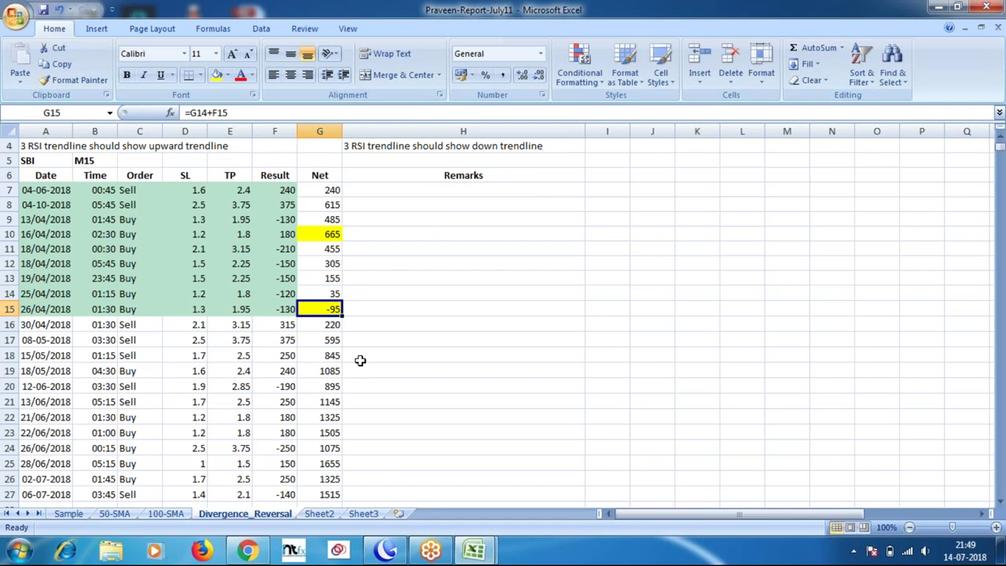
scroll(360, 360, "down", 3)
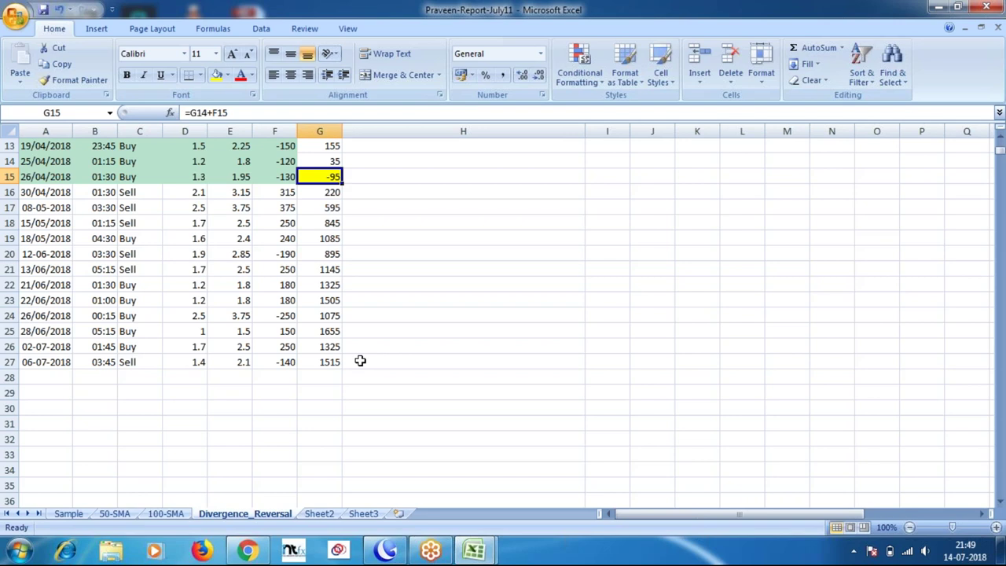
scroll(361, 360, "up", 1)
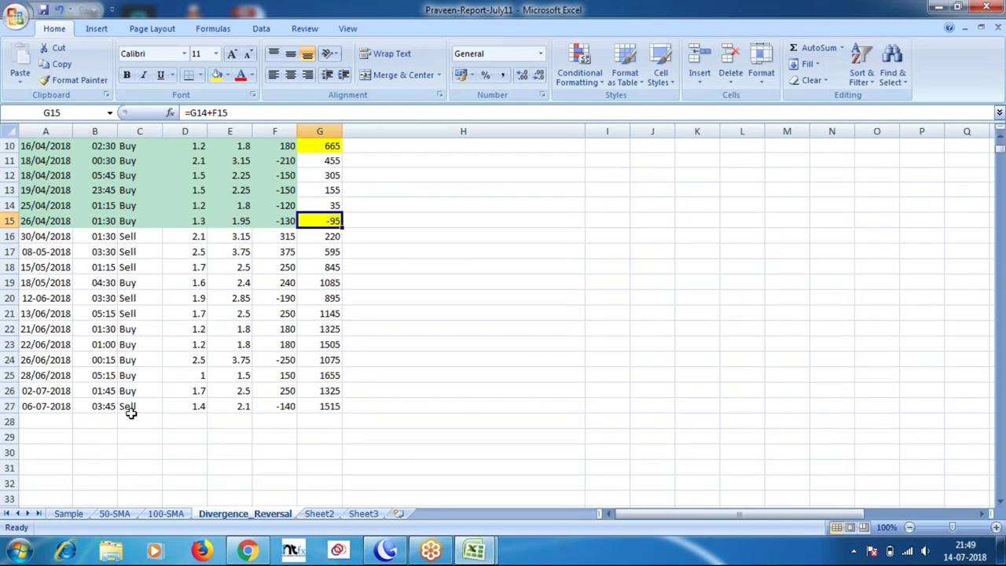
Step: Trace the SBI log's Net column from its last row up to G15, and check the Order and Result of row 11
key("ctrl+Down")
key("Up")
key("Up")
key("Up")
key("Up")
key("Up")
key("Up")
key("Up")
key("Up")
key("Up")
key("Up")
key("Up")
key("Up")
scroll(468, 305, "up", 1)
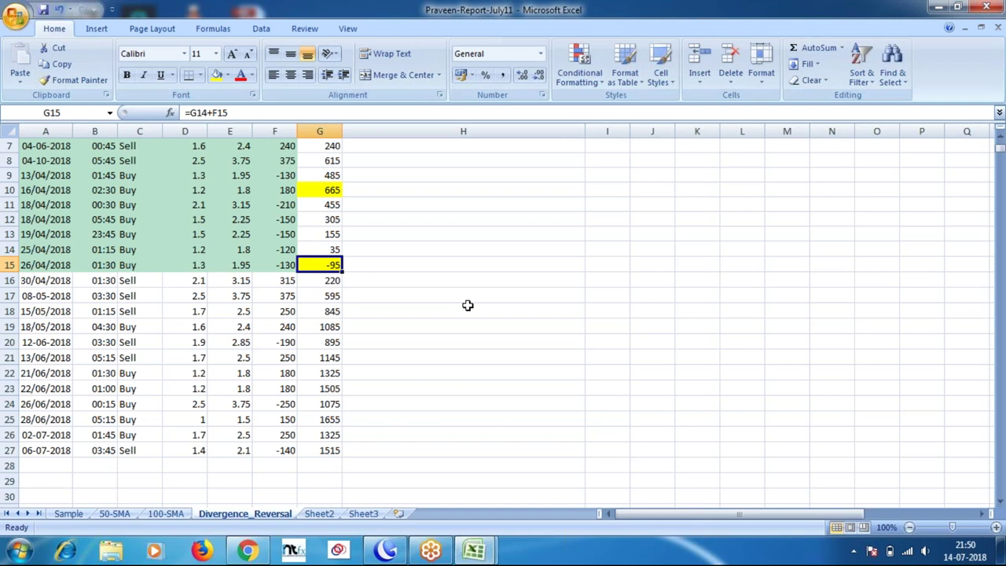
left_click(118, 205)
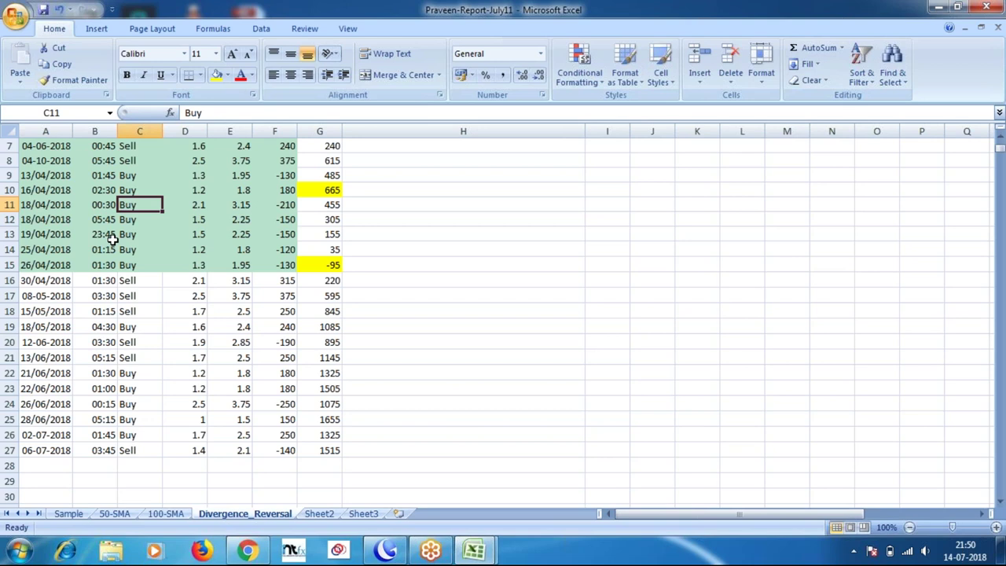
left_click(279, 206)
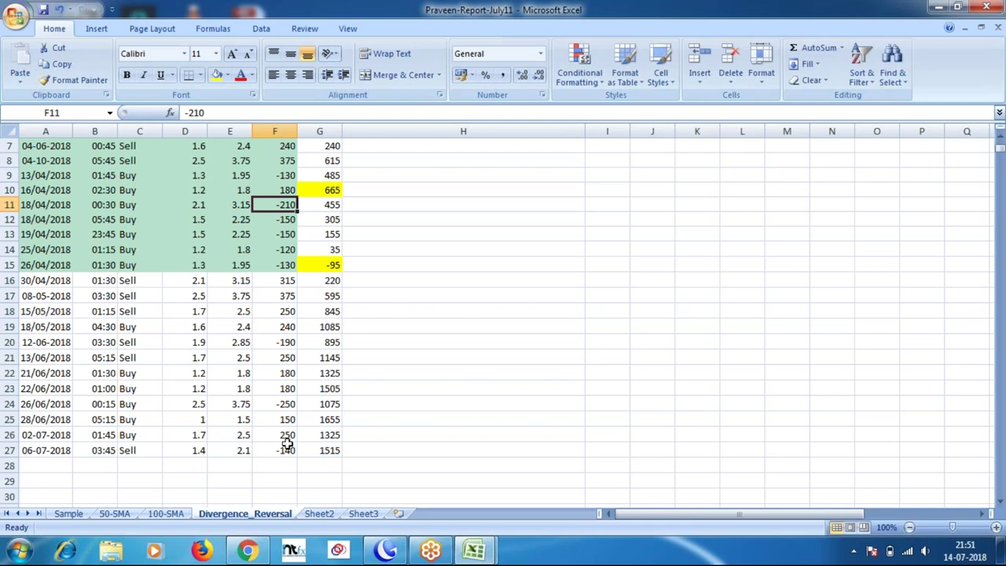
Step: Switch to MetaTrader 4, show the Rel_Ind chart on the daily timeframe and measure the July rise up to the latest high
left_click(386, 549)
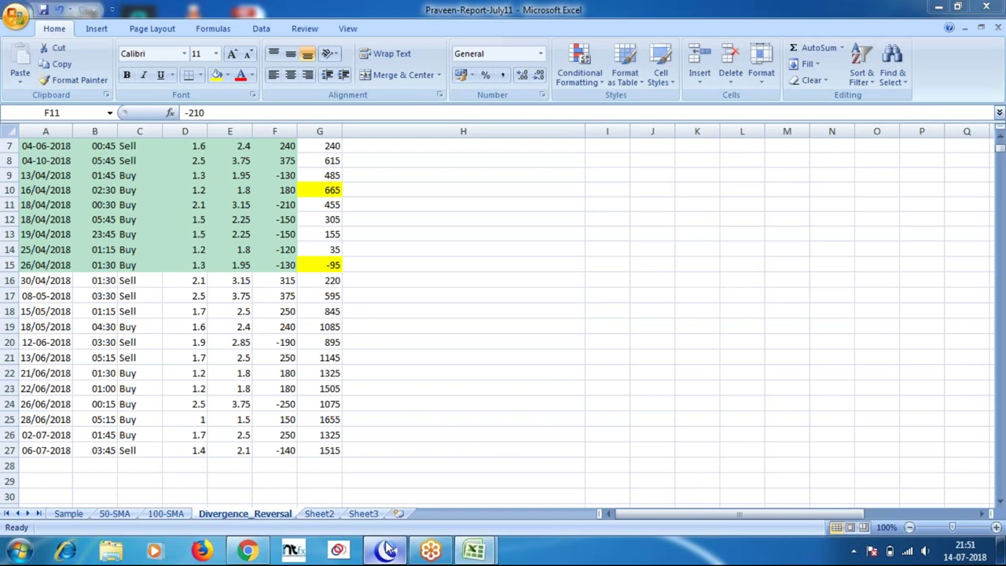
left_click(387, 549)
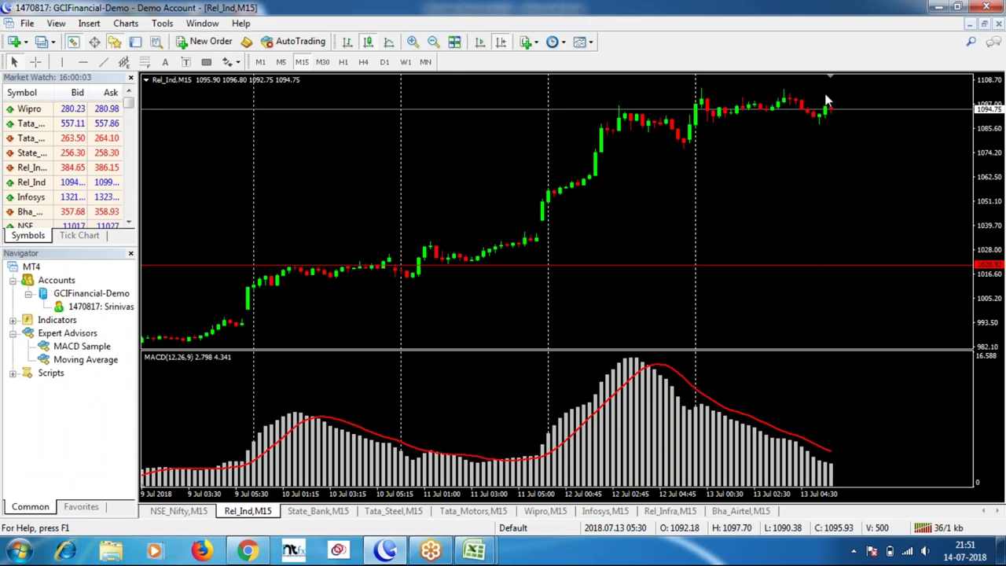
type("D1")
key("Return")
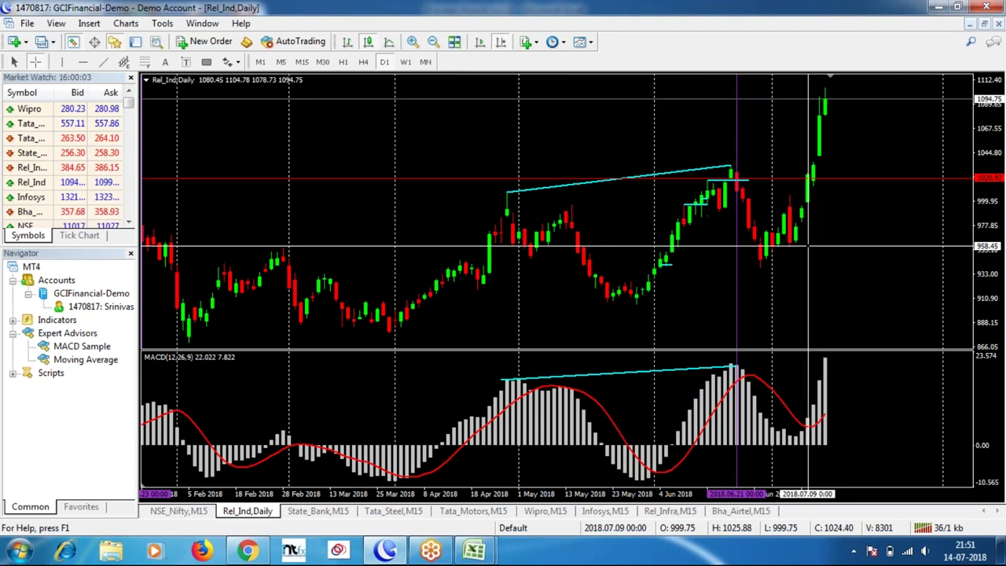
left_click_drag(802, 242, 833, 85)
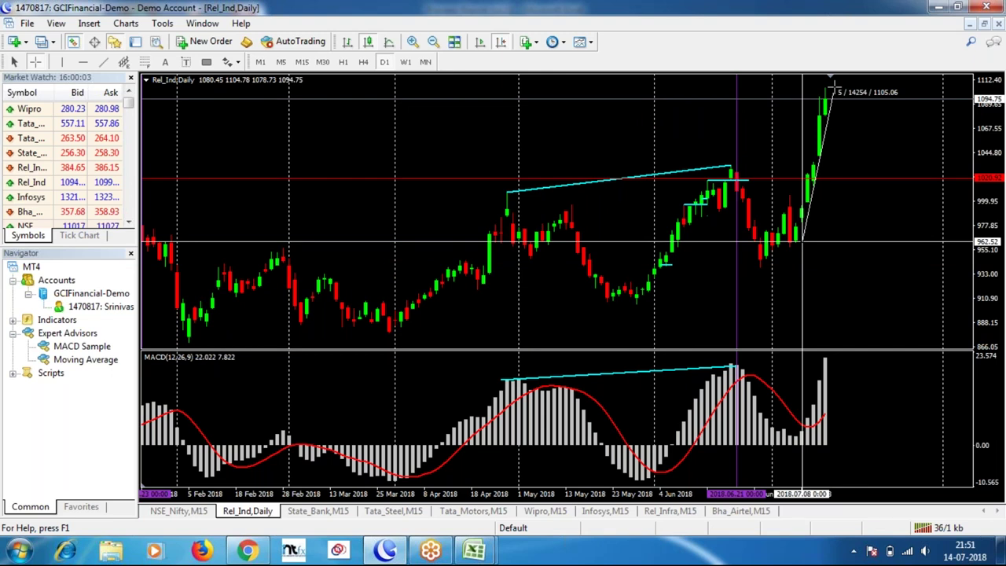
Step: Show the Rel_Ind chart's latest bars on the M15 timeframe and measure the 13 July move from the early high to the later low
left_click_drag(833, 85, 830, 76)
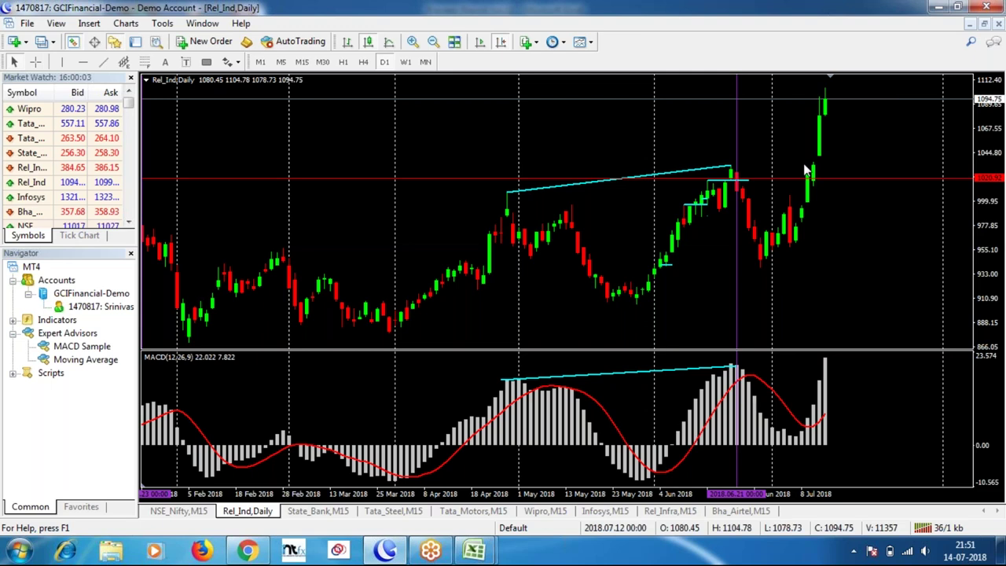
left_click(302, 62)
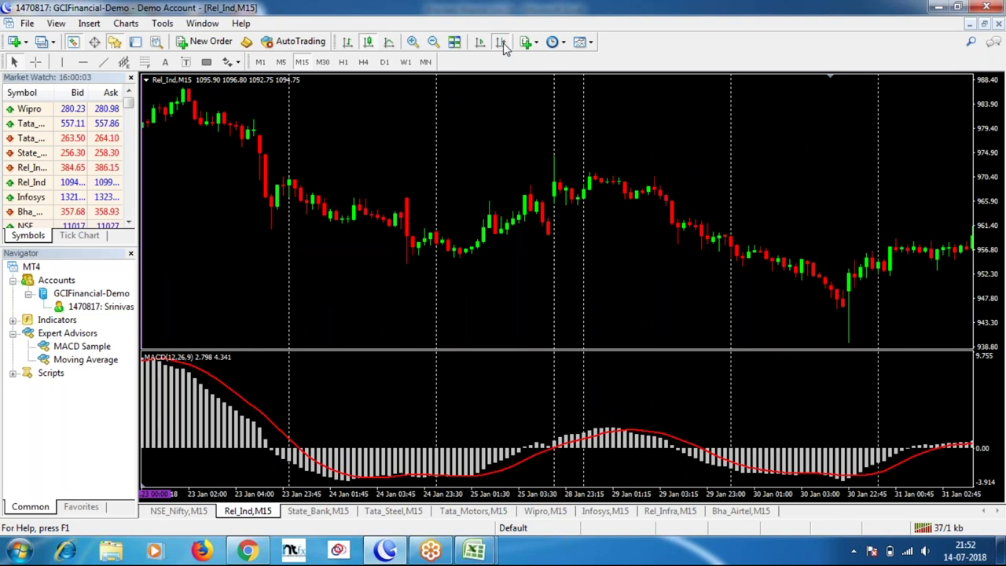
left_click(503, 43)
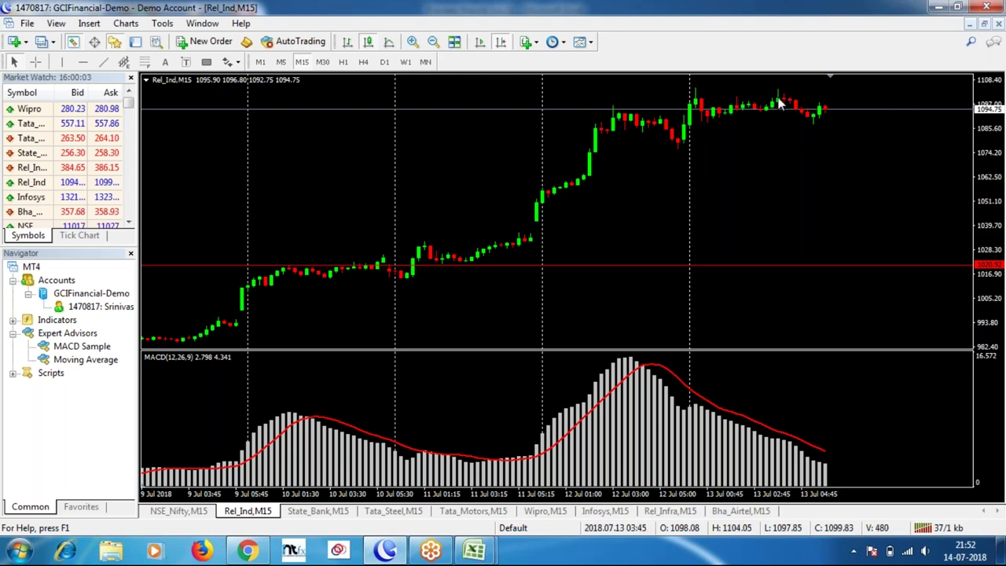
middle_click(848, 174)
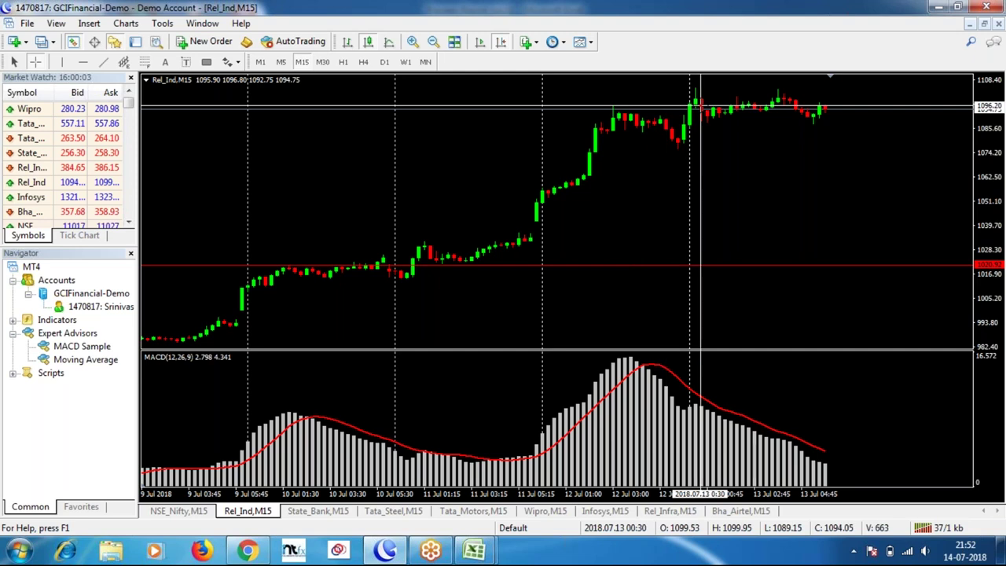
left_click_drag(699, 100, 809, 122)
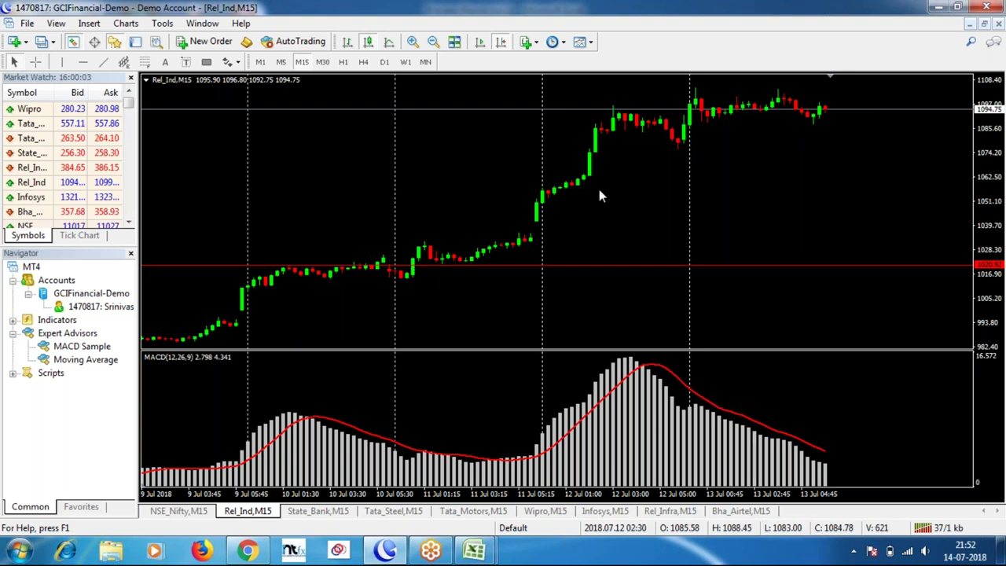
Step: Return the Rel_Ind chart to the daily timeframe and examine the latest July candles with the crosshair
left_click(384, 62)
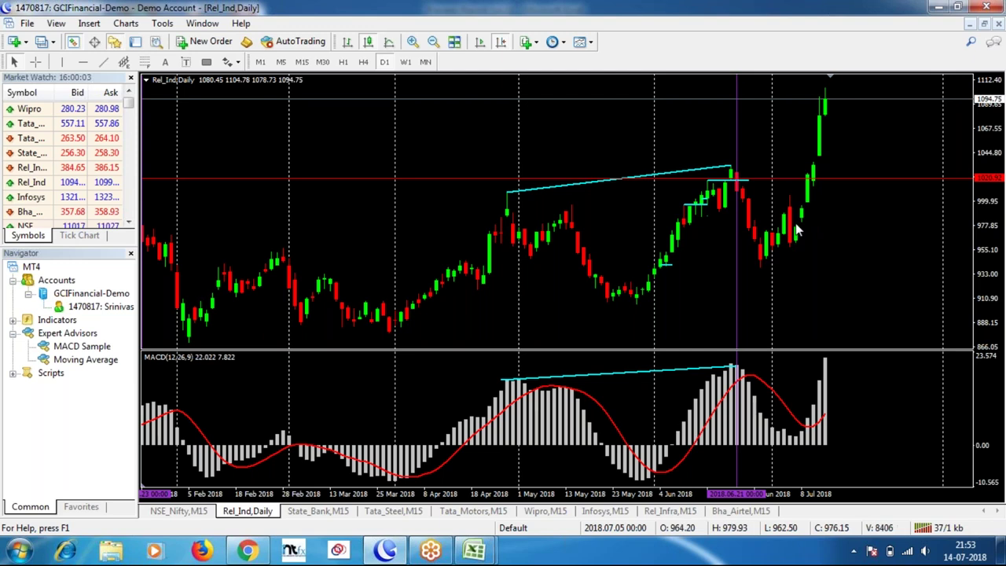
middle_click(823, 100)
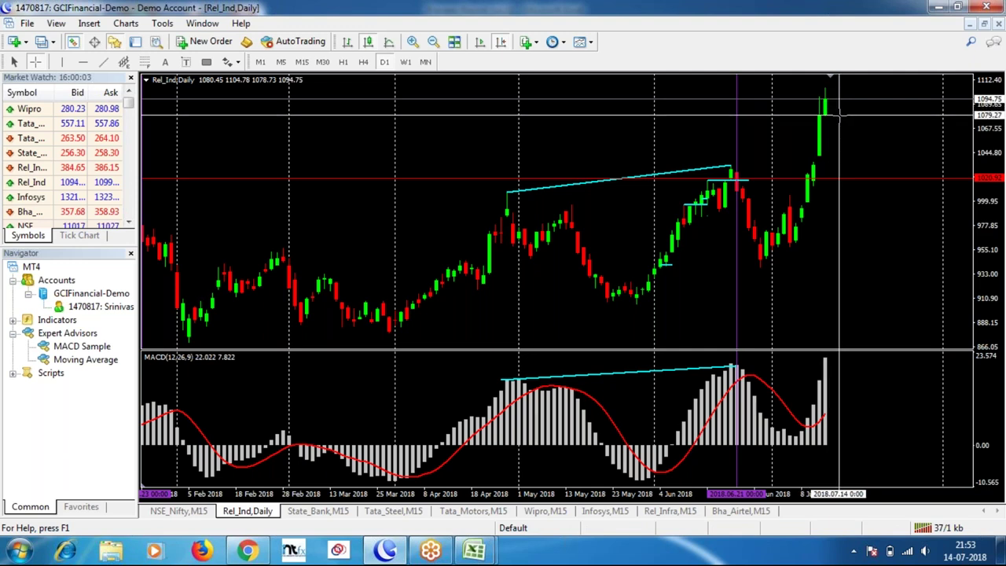
left_click(840, 117)
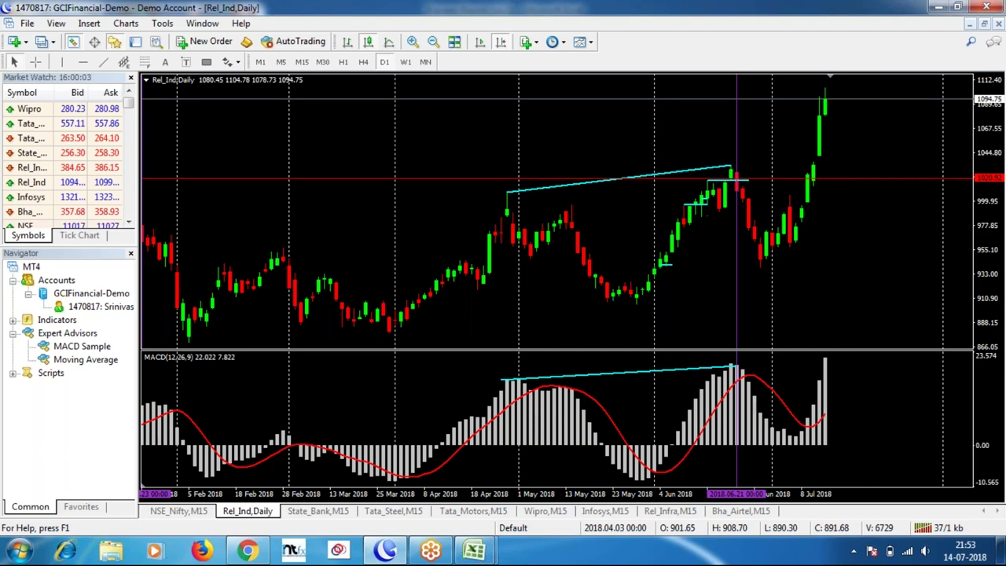
Step: Switch to the Excel report's Divergence_Reversal sheet and compare the Net formulas in G26 and G27 with the Result in F27
key("alt+Tab")
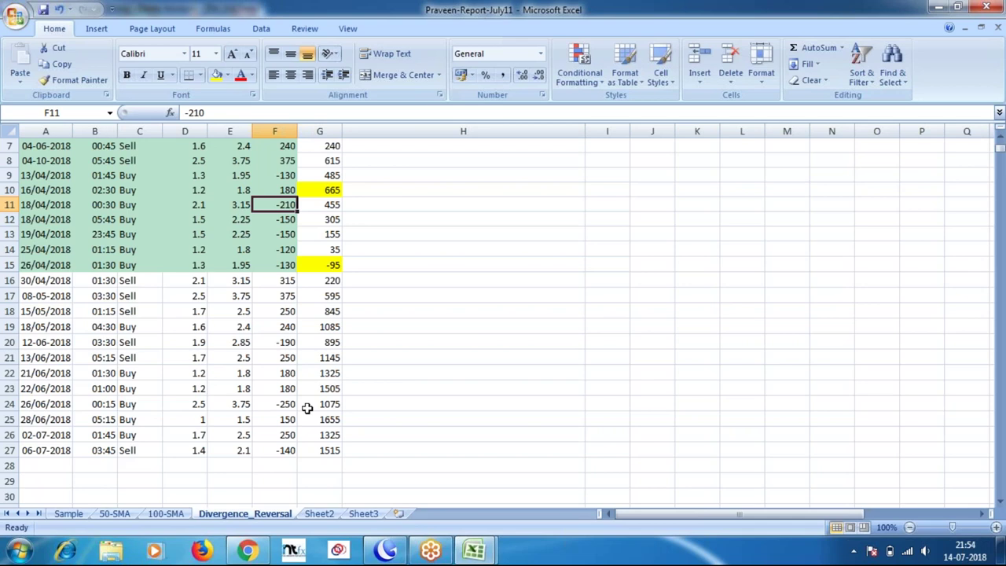
left_click(330, 452)
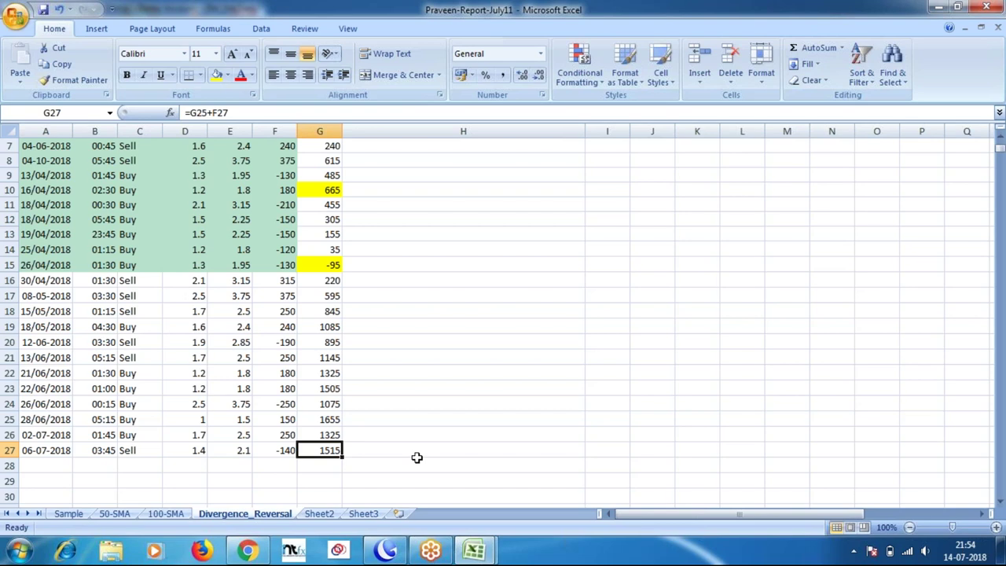
left_click(275, 452)
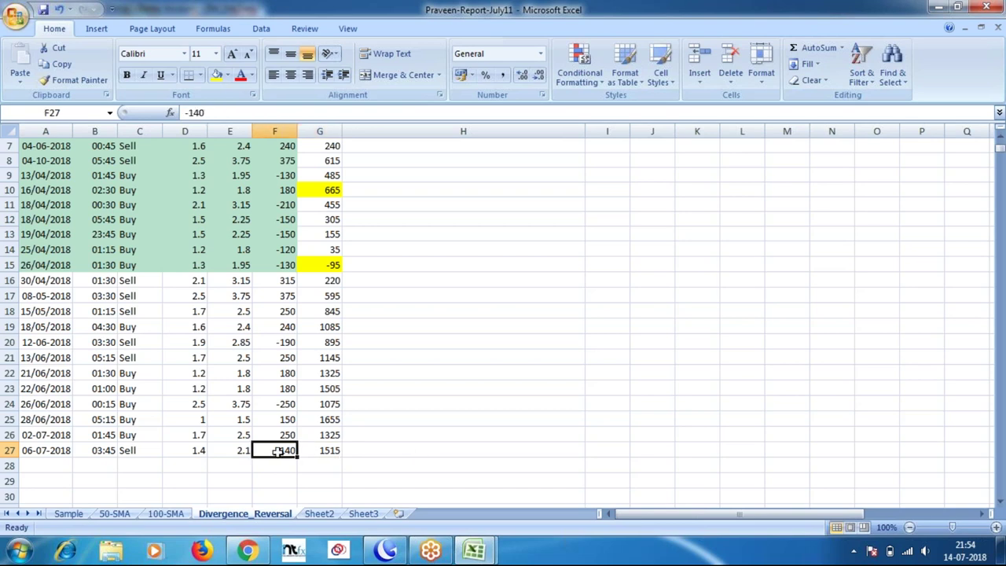
left_click(321, 437)
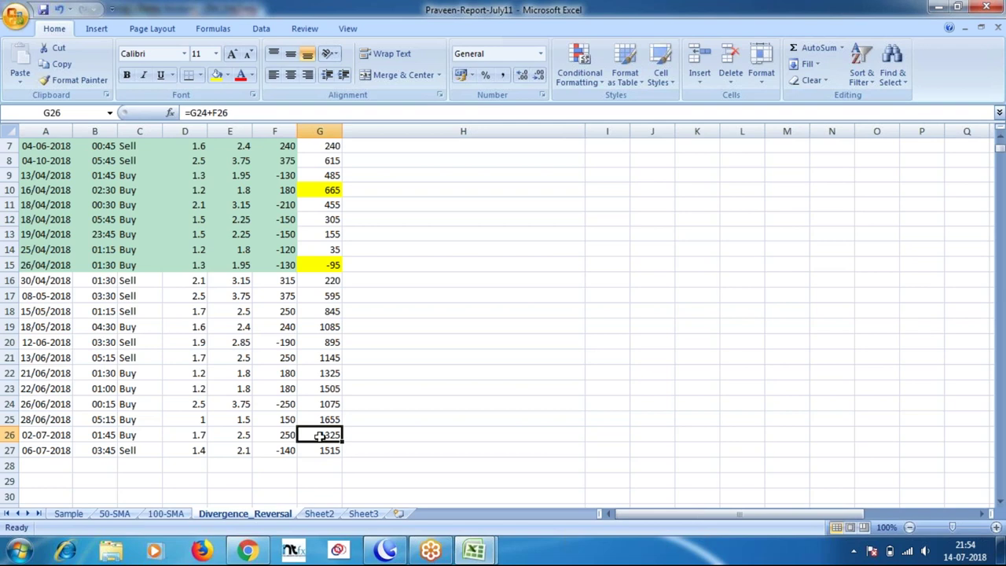
left_click(320, 450)
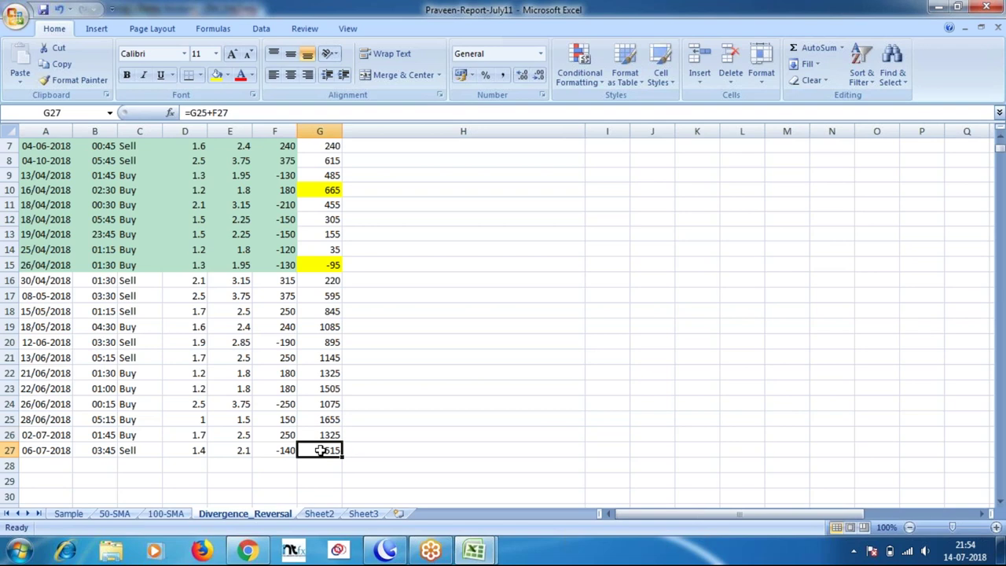
left_click(443, 405)
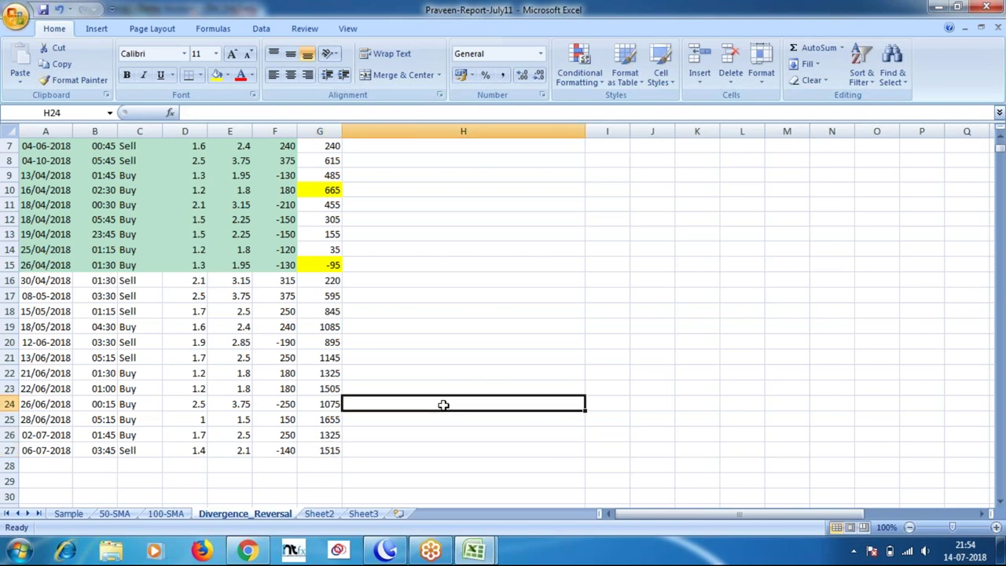
left_click(331, 437)
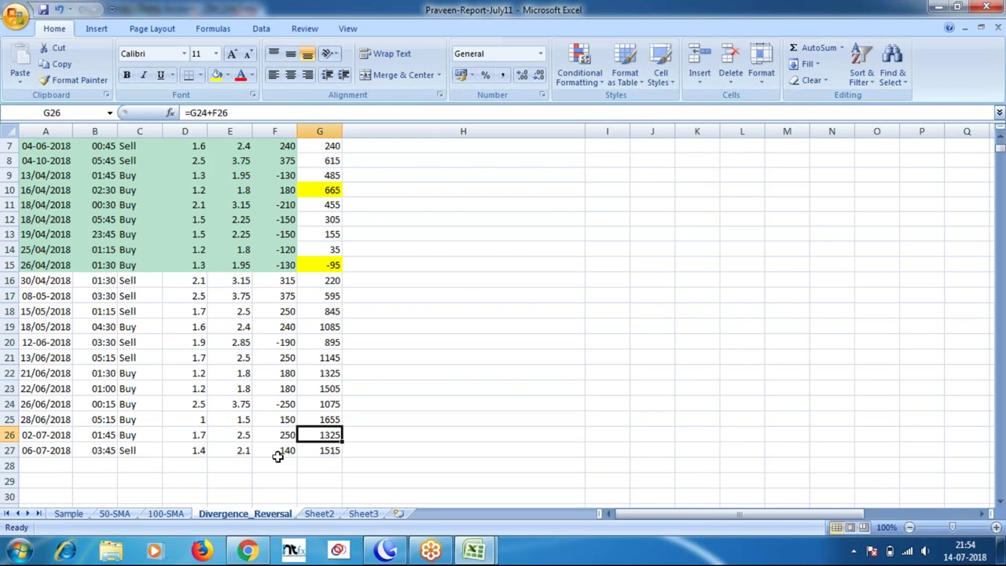
left_click(279, 451)
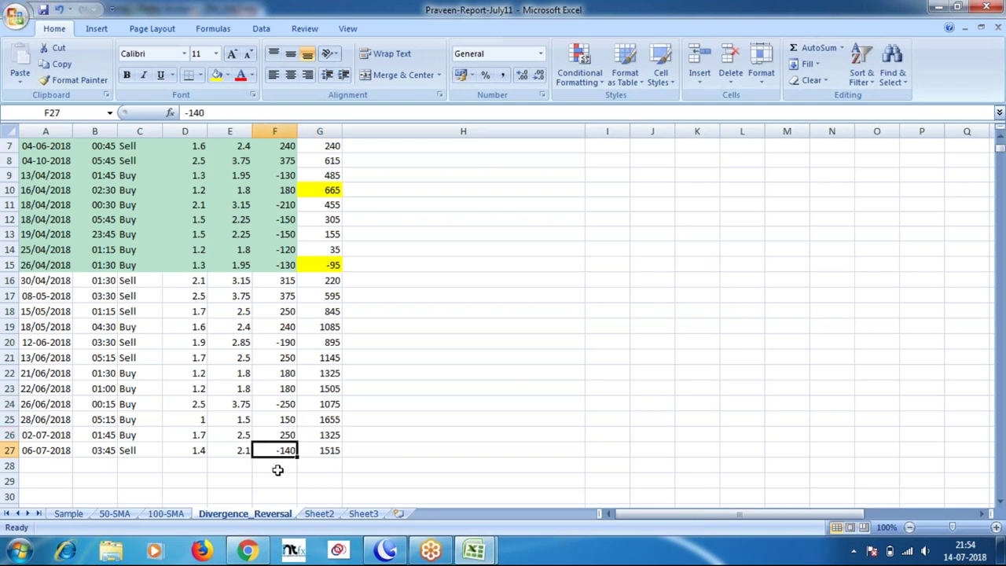
left_click(332, 450)
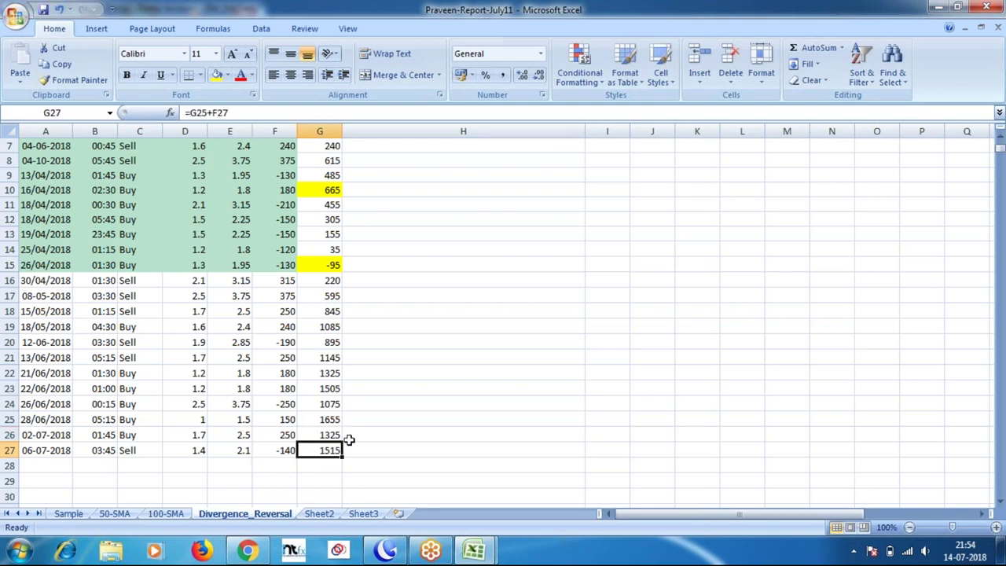
Step: Correct the SBI log's running Net by filling the G21 formula down through G27, and save the workbook
left_click(332, 436)
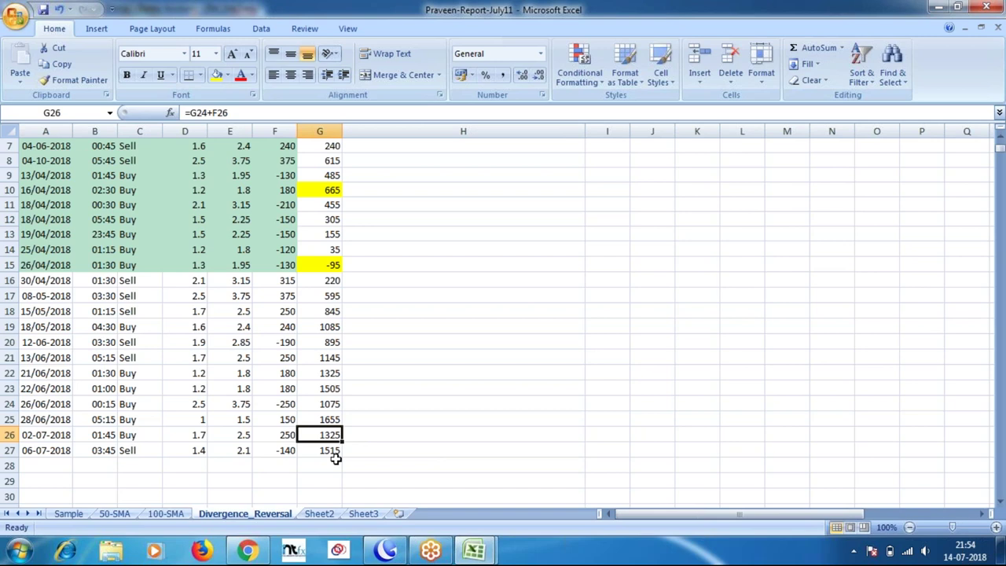
left_click_drag(342, 444, 341, 453)
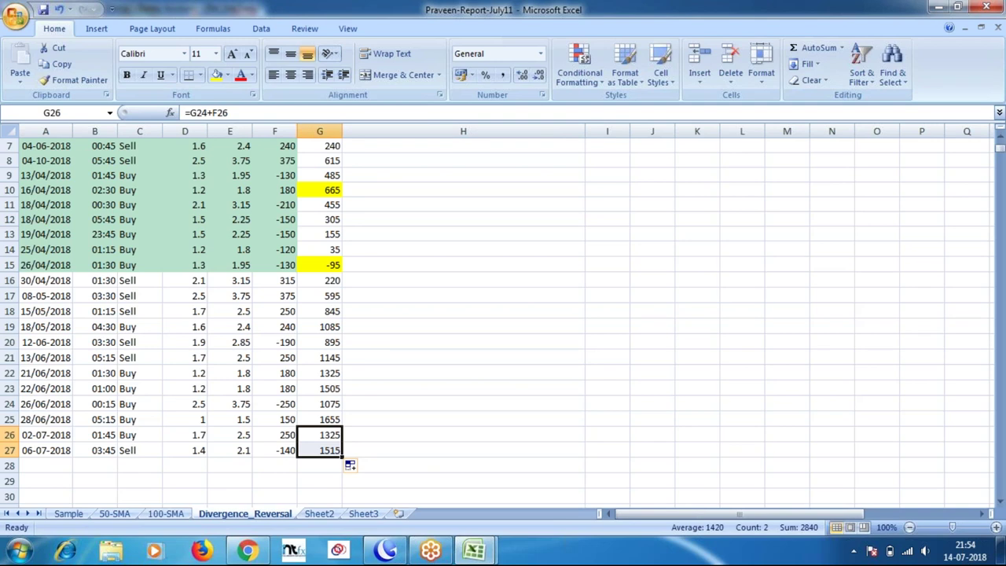
left_click(331, 358)
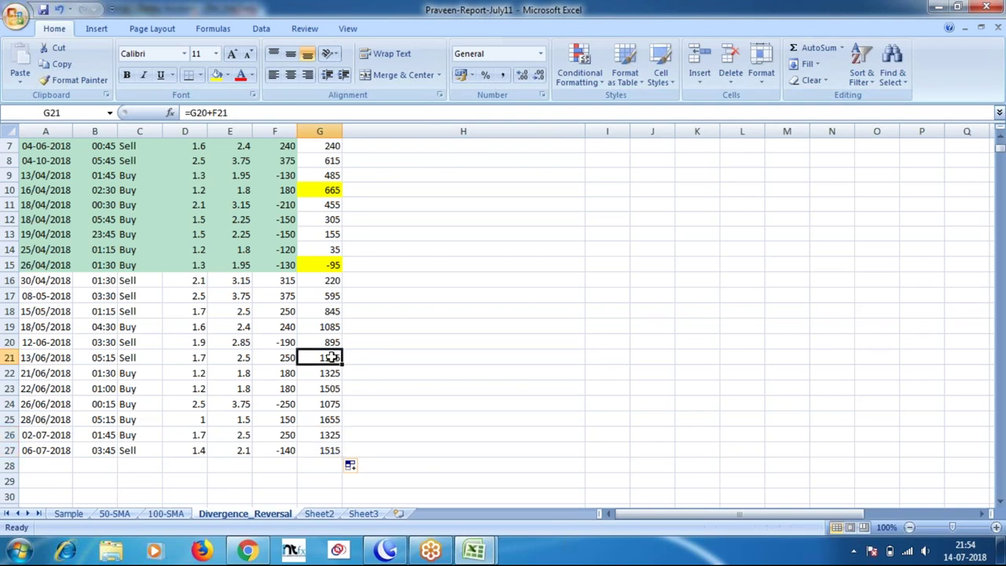
left_click(346, 434)
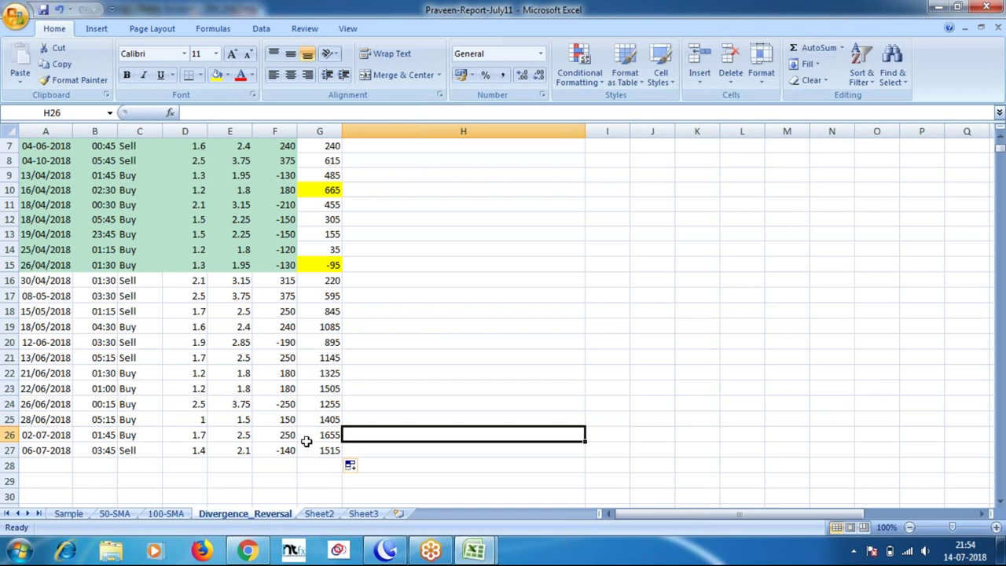
key("Up")
key("Up")
key("Up")
key("Up")
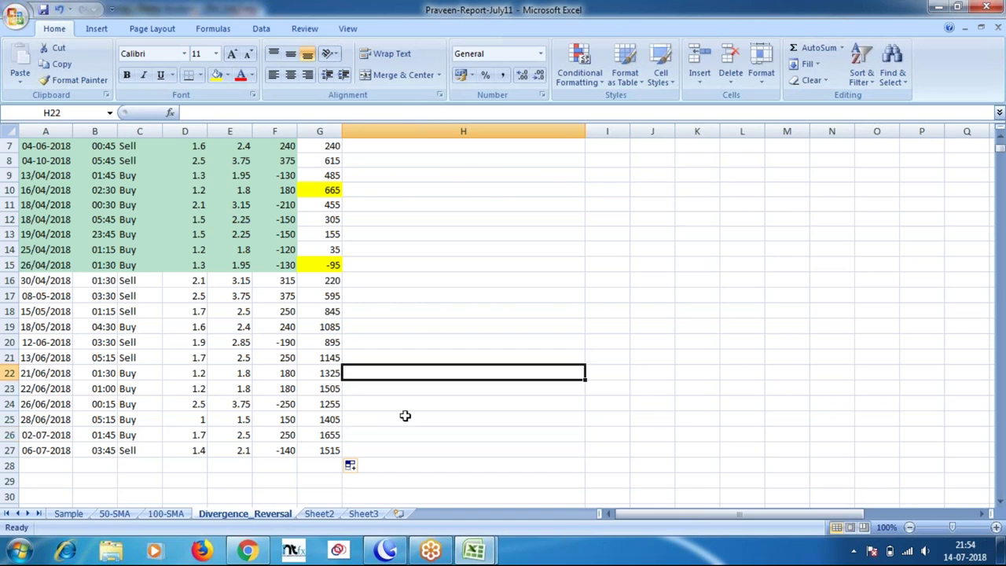
key("ctrl+s")
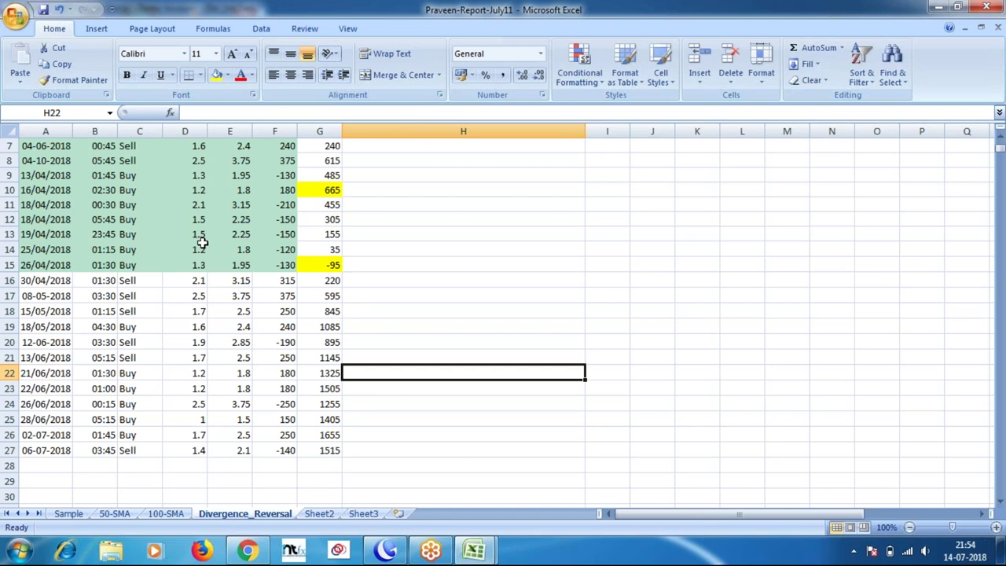
Step: Bring up Sheet2 and review the 1st, 2nd and 3rd headings of its Moves section
left_click(320, 514)
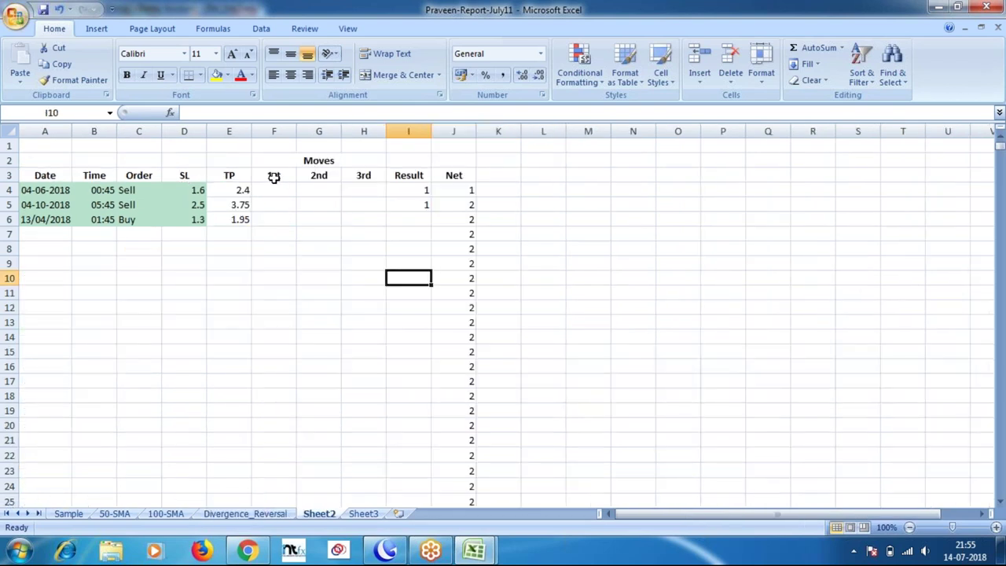
left_click(274, 176)
left_click(274, 176)
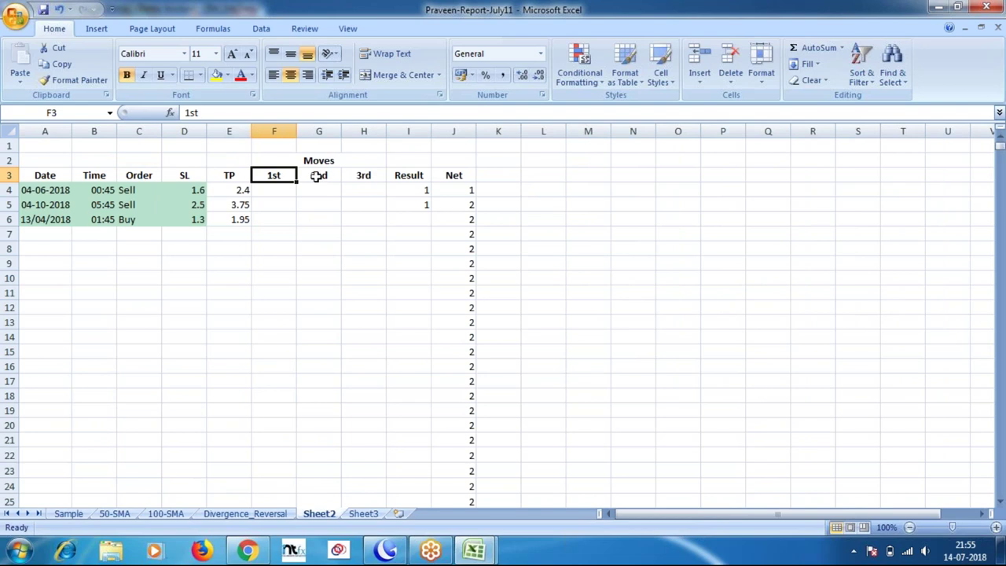
key("Right")
key("Right")
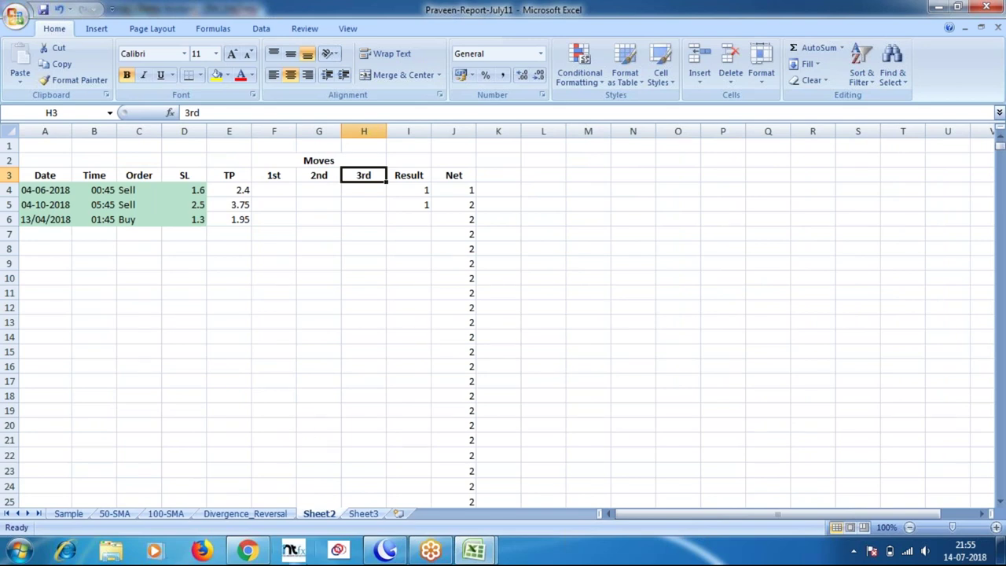
Step: Show the State_Bank M15 chart in MetaTrader 4 and check the first SBI trade's date and time in the Divergence_Reversal log
left_click(386, 551)
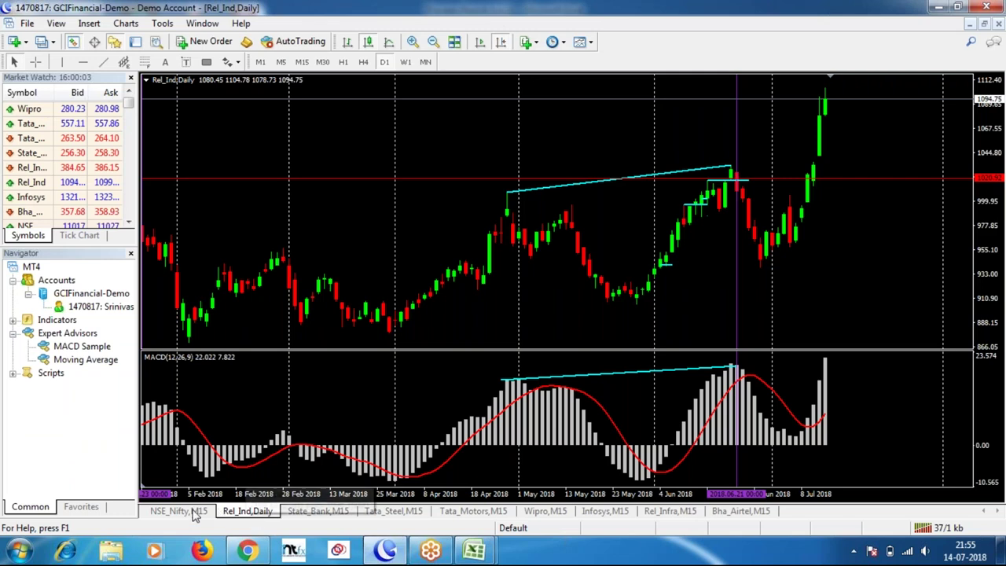
left_click(321, 513)
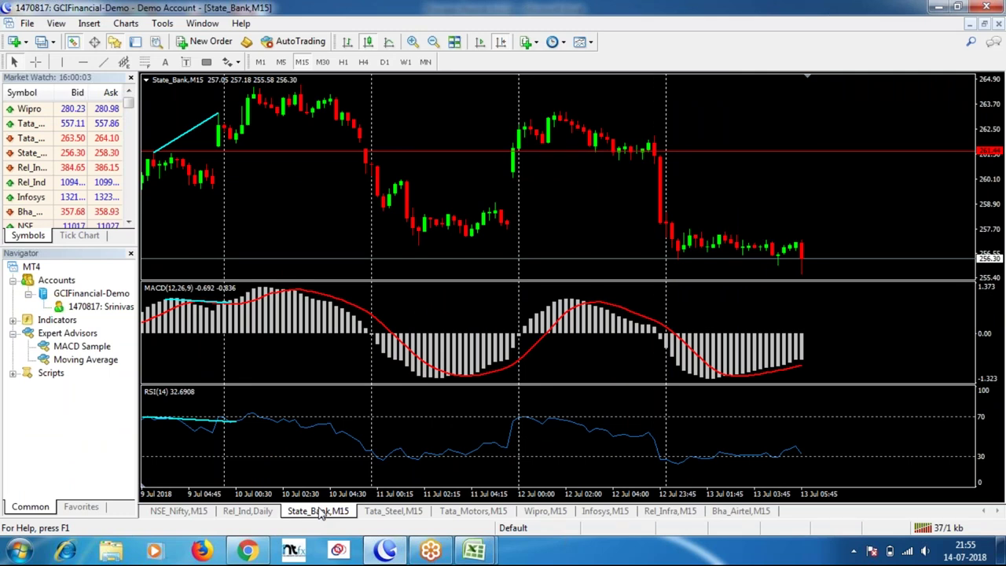
key("Home")
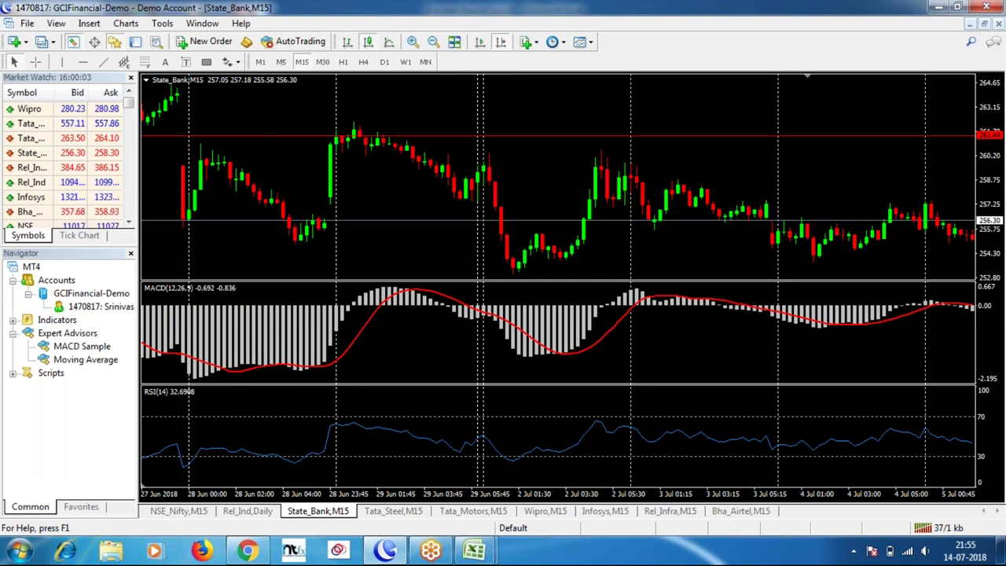
key("alt+Tab")
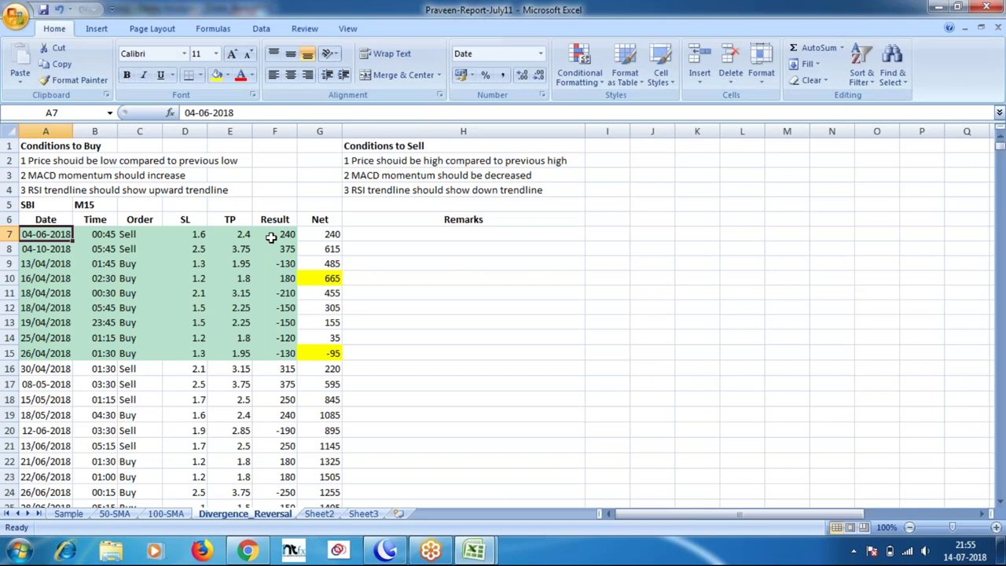
key("alt+Tab")
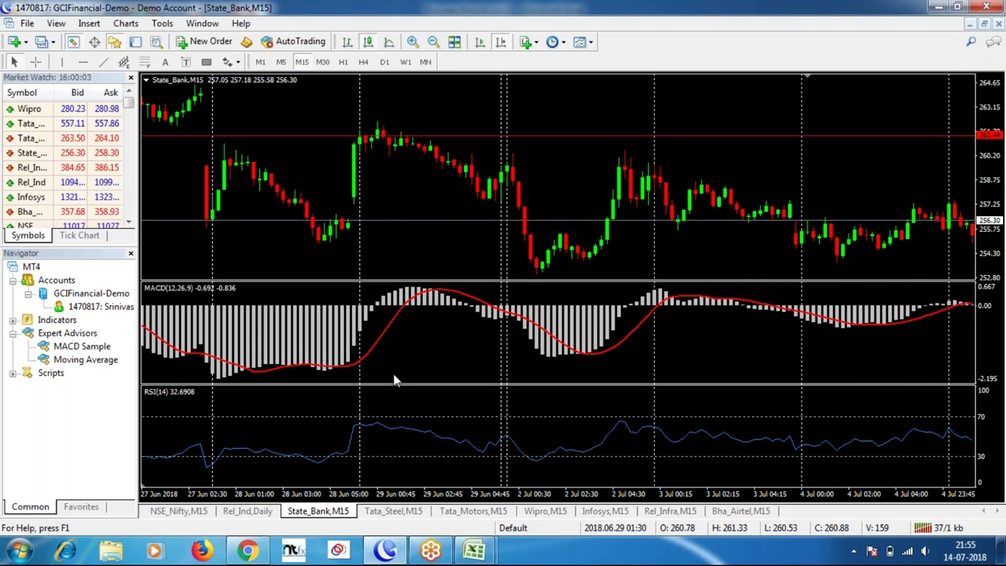
Step: Go back through the State_Bank M15 chart to early April 2018 and locate the divergence around the first logged sell trade
key("Return")
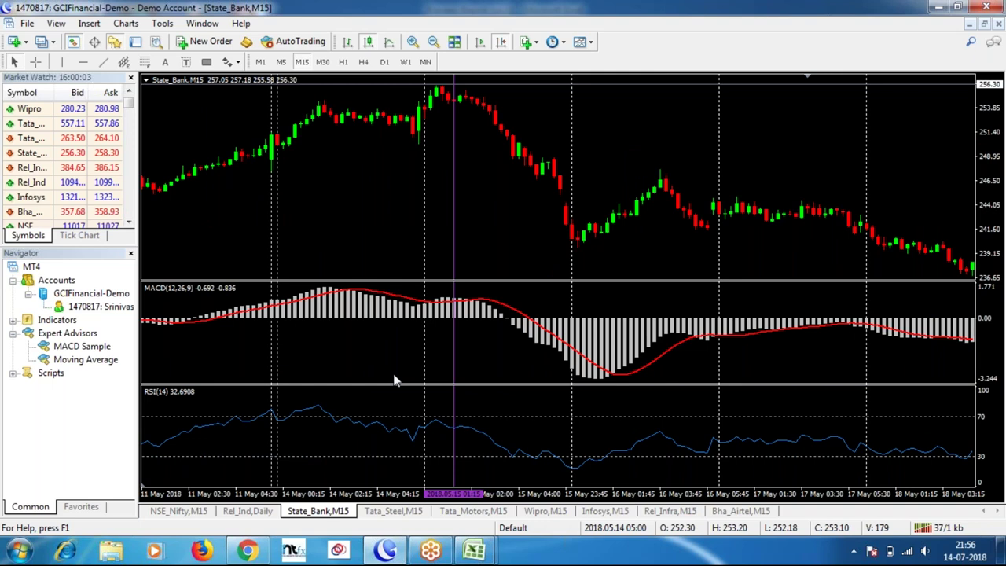
key("Return")
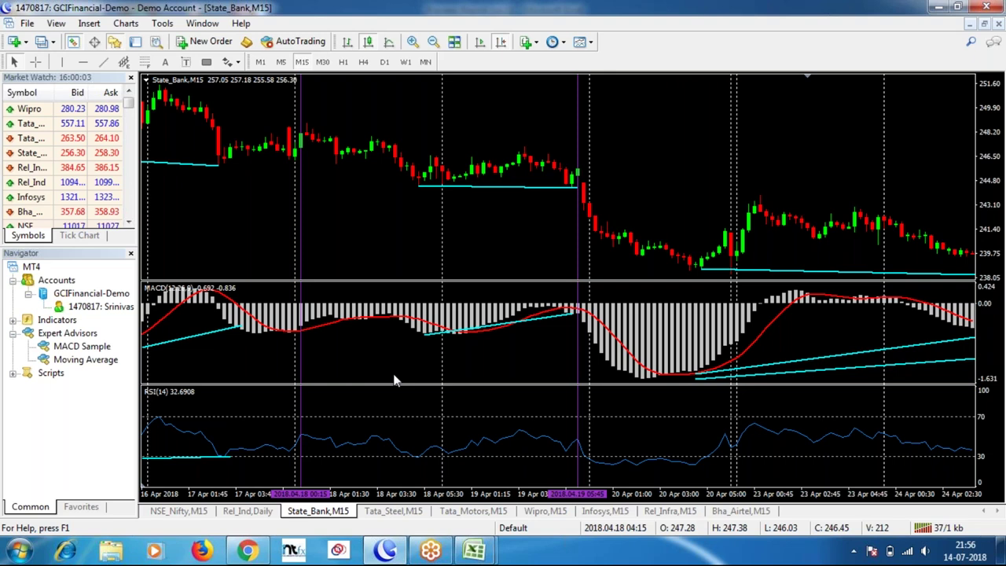
scroll(823, 235, "up", 10)
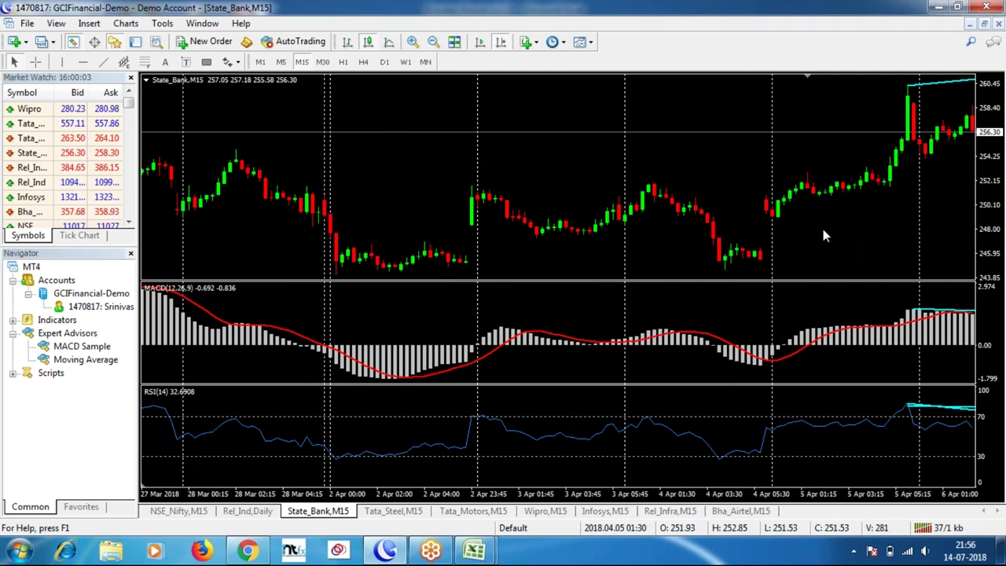
scroll(821, 225, "down", 5)
mouse_move(496, 519)
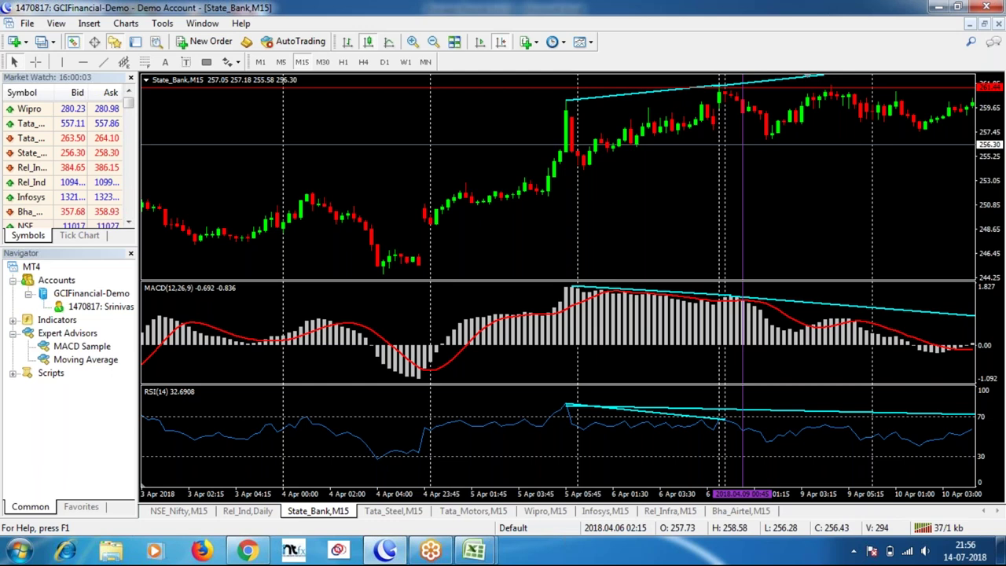
Step: Measure the price move from the 6 April 2018 00:45 candle on the State_Bank chart, checking the first trade's time in the log
middle_click(580, 221)
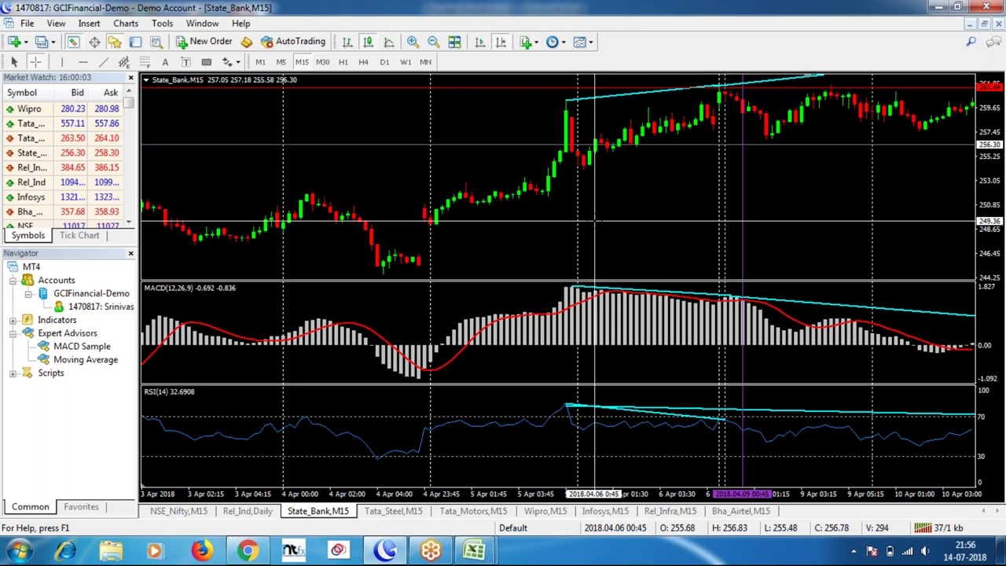
left_click(465, 552)
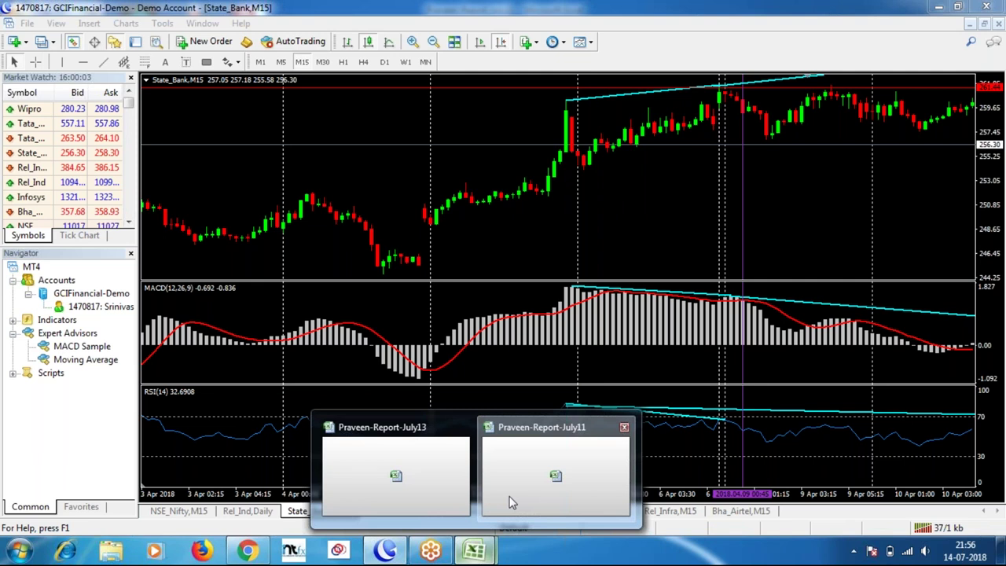
left_click(511, 502)
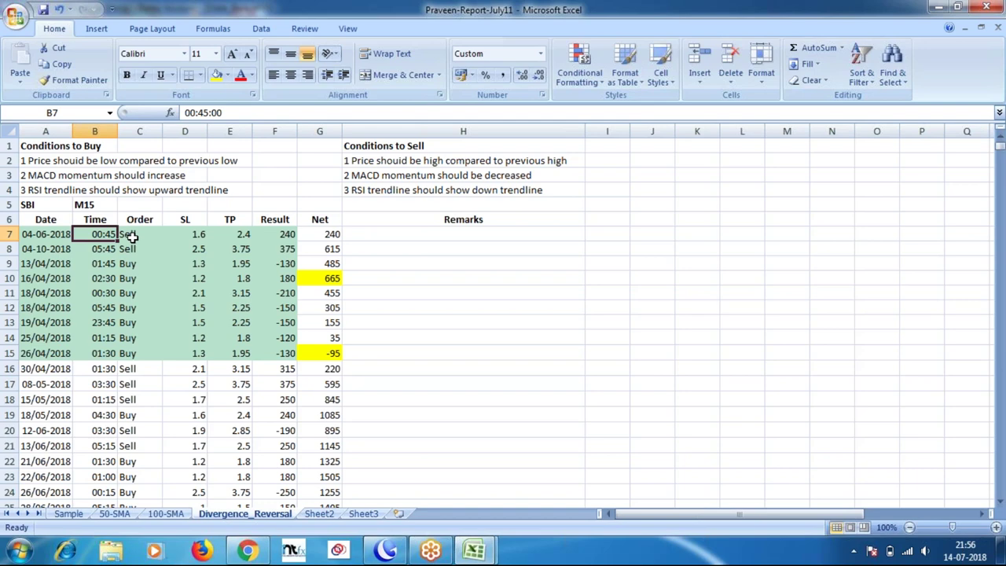
key("alt+Tab")
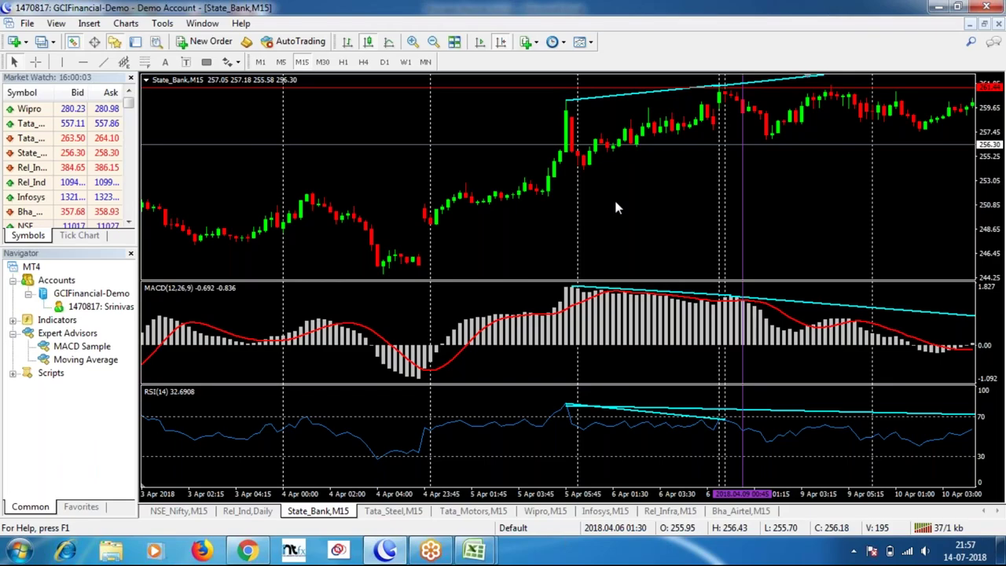
middle_click(595, 183)
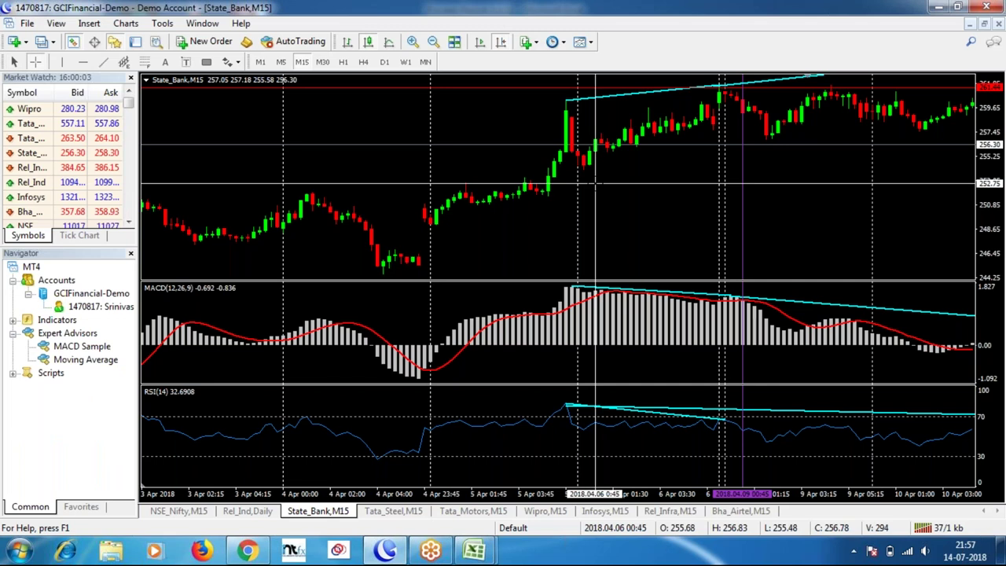
mouse_move(595, 141)
left_click_drag(595, 142, 621, 152)
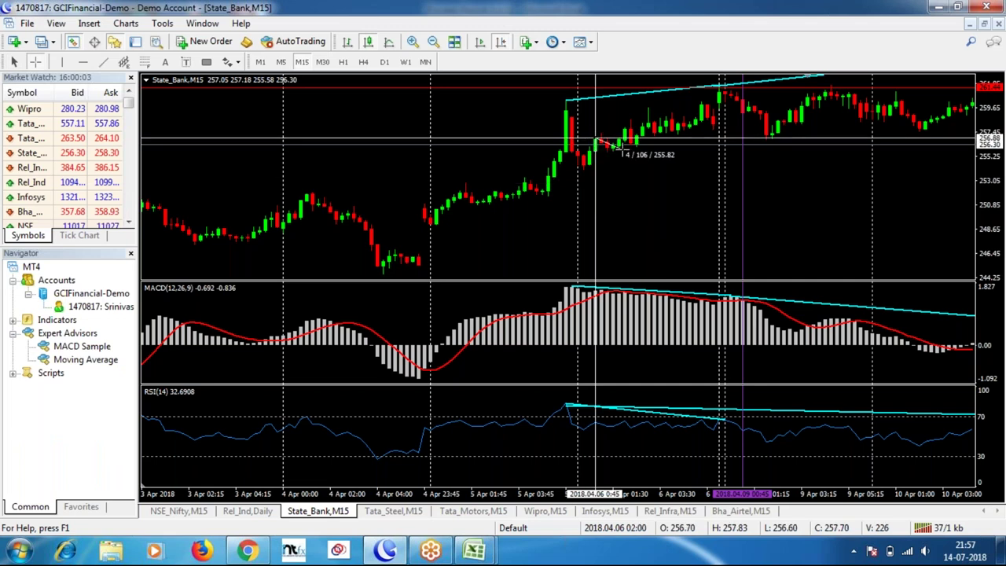
Step: Check the first trade's order, result, date and time and the second trade's date in the Divergence_Reversal log against the State_Bank chart
left_click(476, 549)
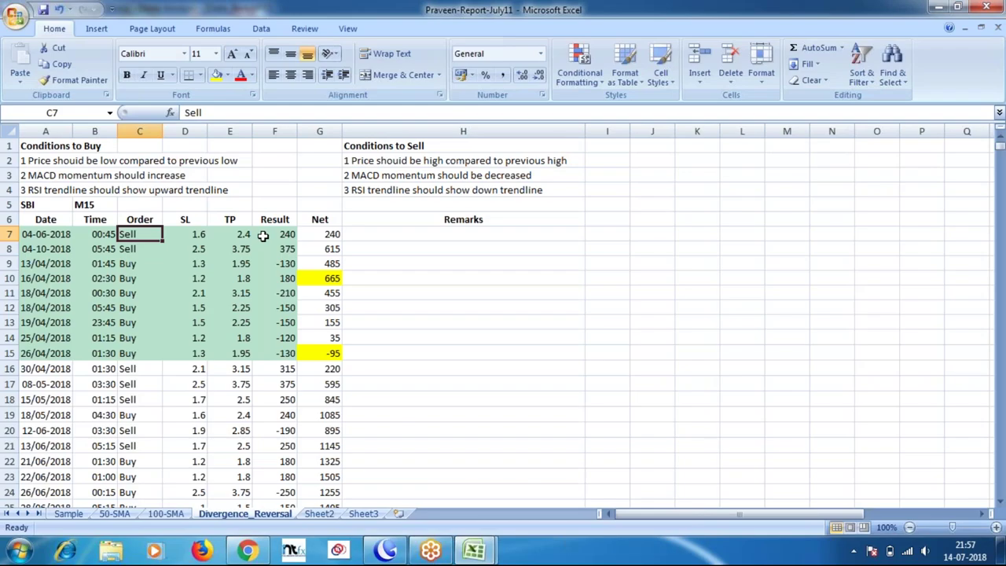
left_click(263, 236)
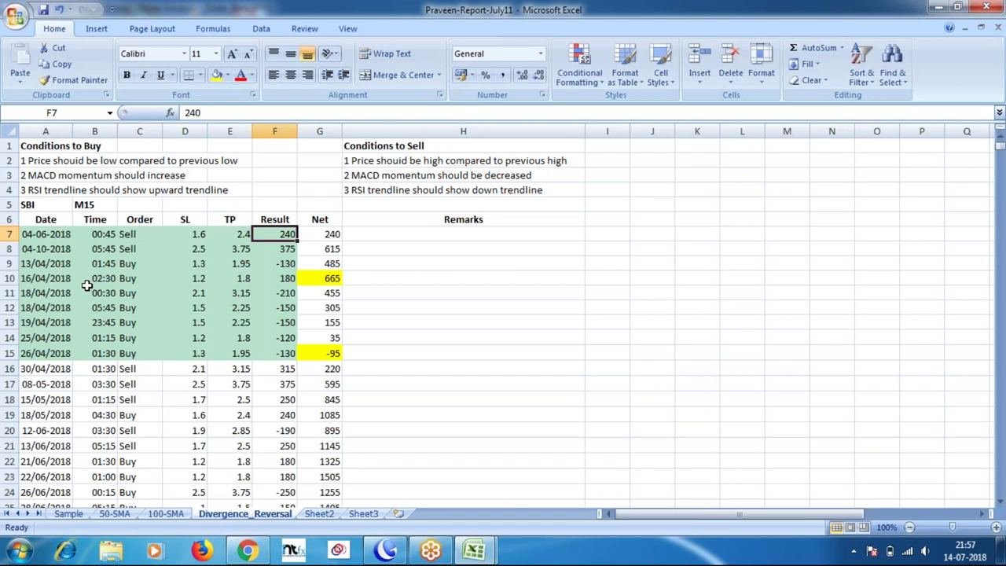
key("Home")
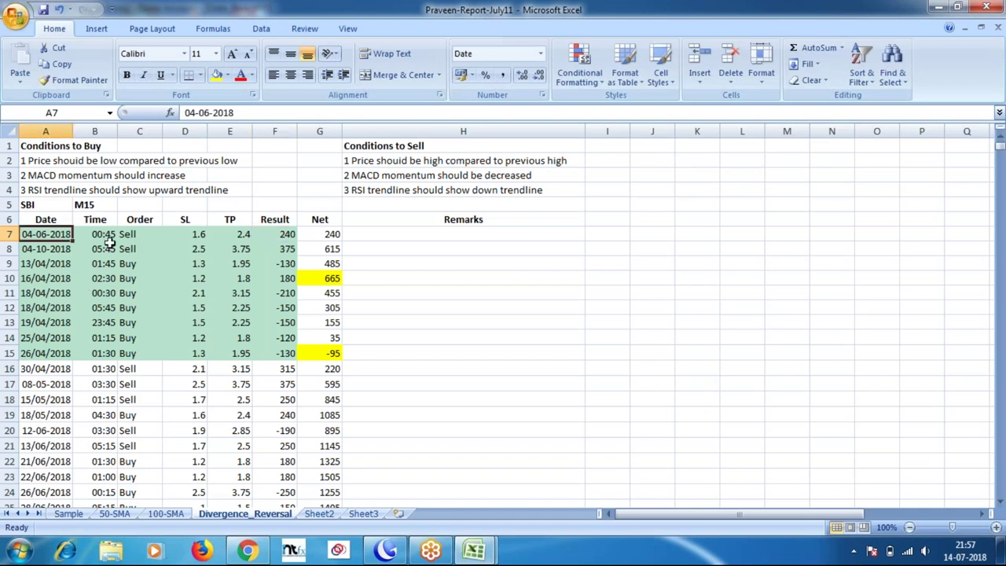
key("alt+Tab")
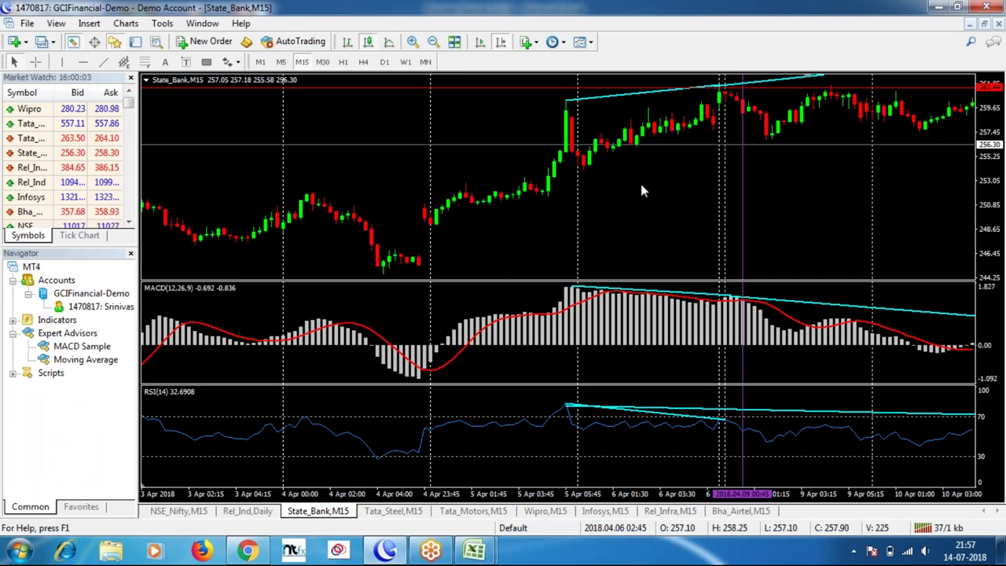
left_click(465, 554)
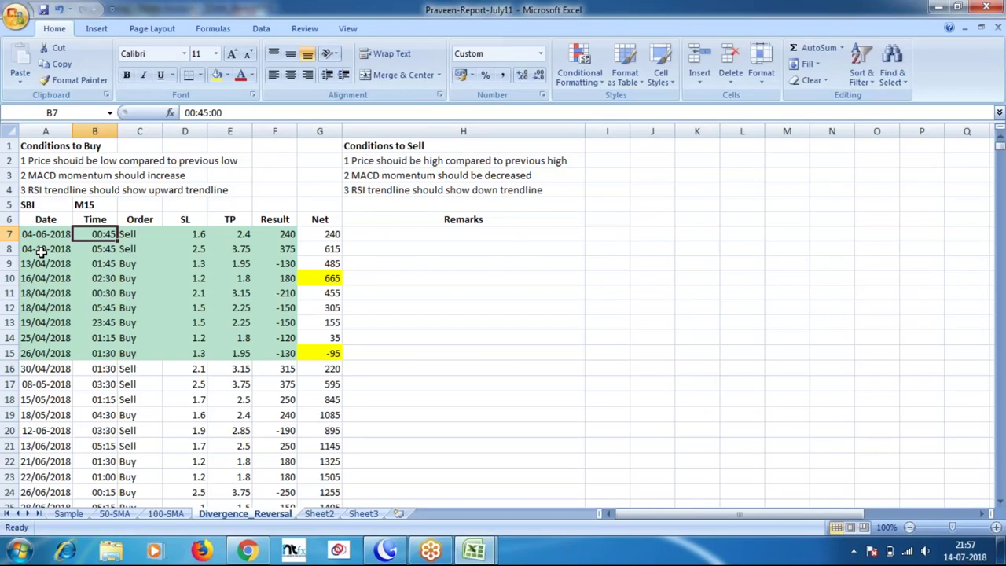
left_click(41, 250)
key("alt+Tab")
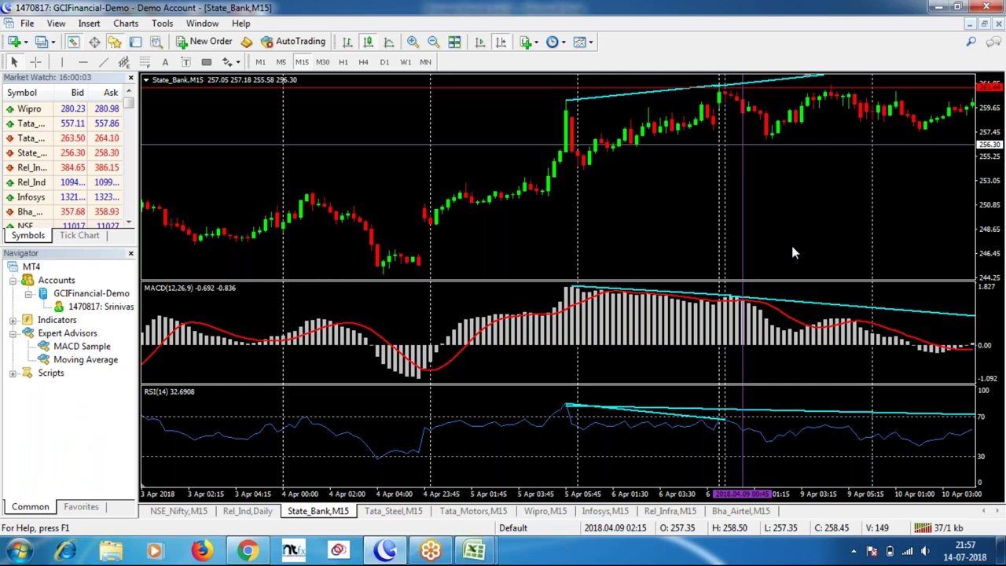
Step: Compare the first trade's logged date with the State_Bank chart's entry markers and measure the drop from the 9 April 2018 00:45 marker
scroll(791, 252, "down", 3)
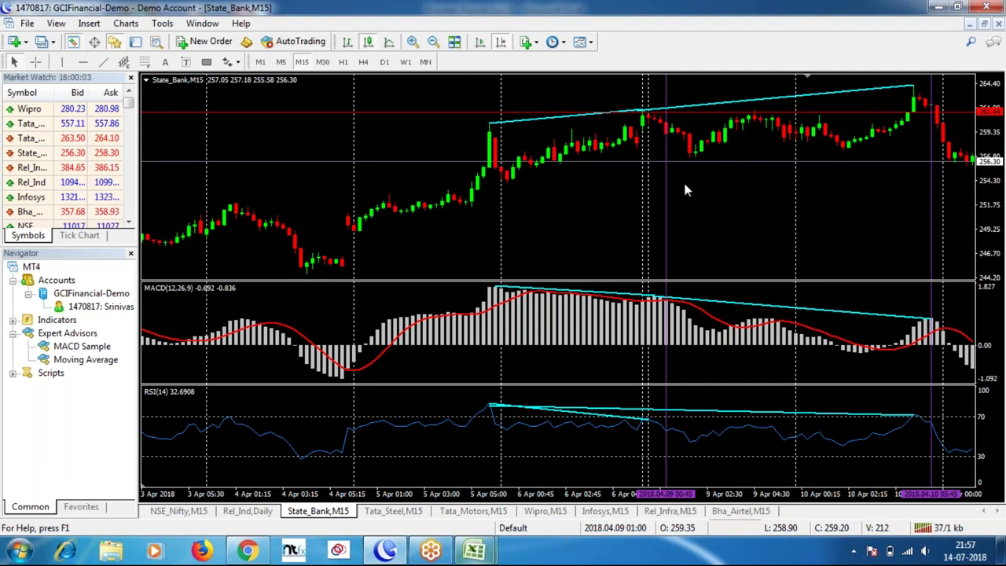
left_click(474, 551)
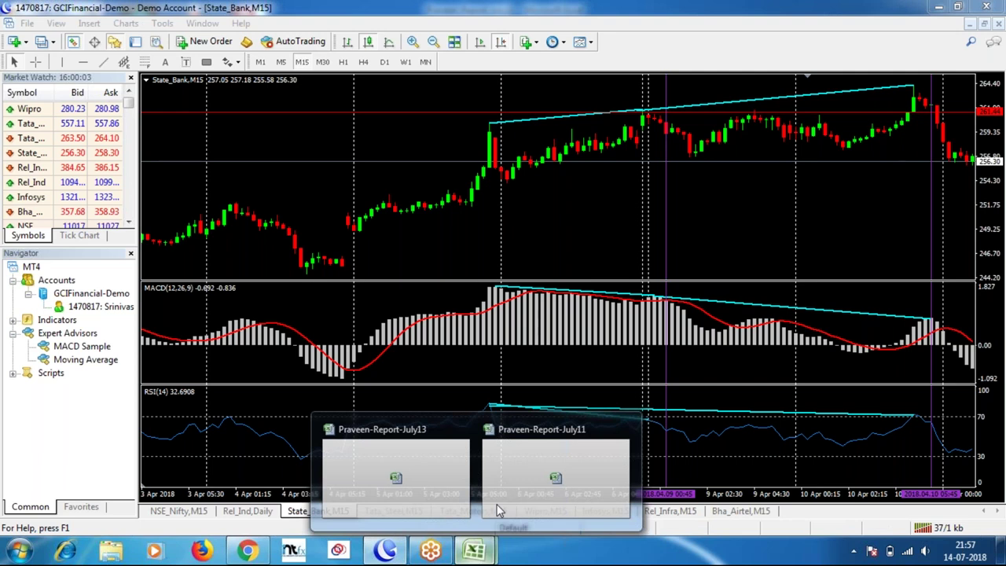
left_click(497, 504)
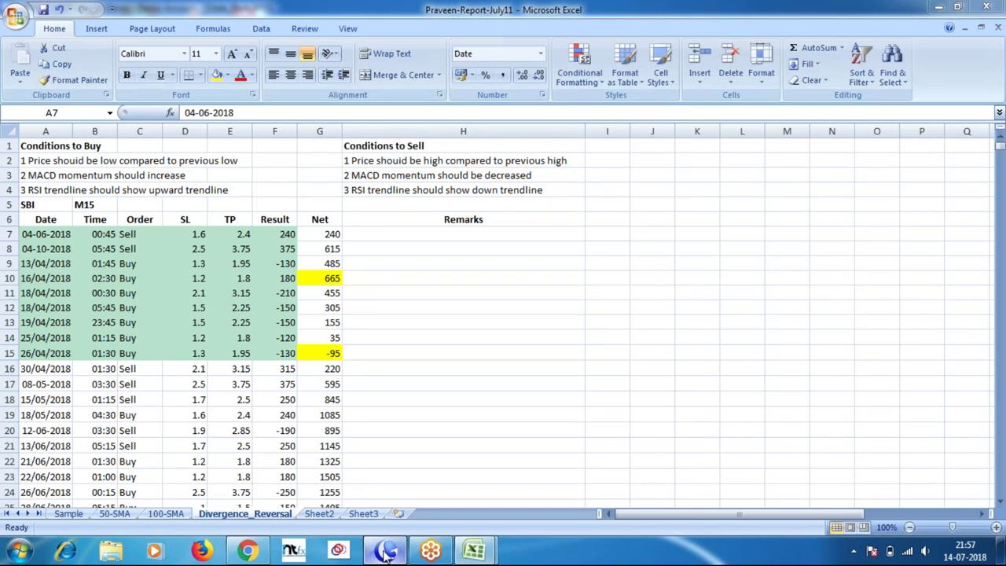
left_click(385, 552)
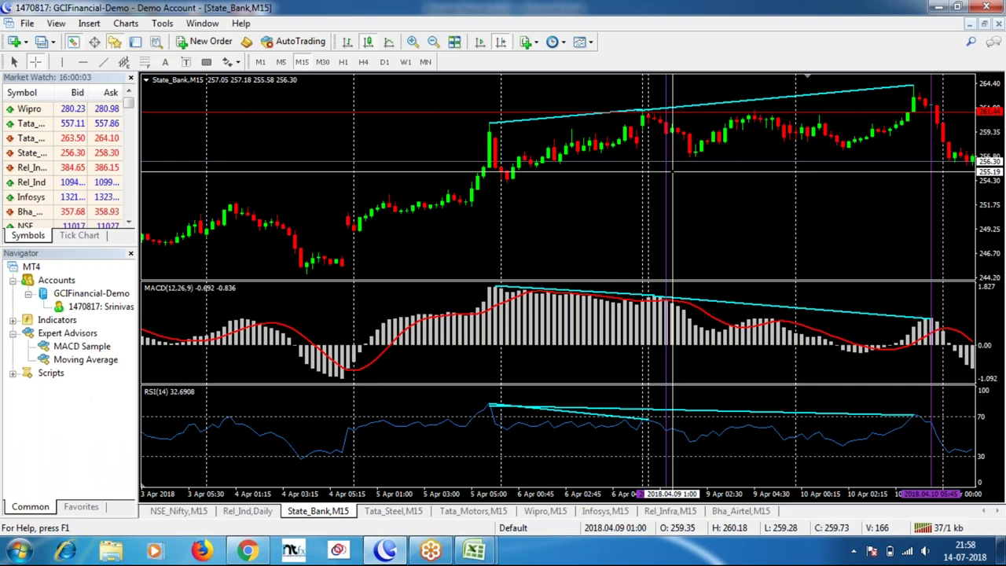
left_click_drag(666, 132, 697, 155)
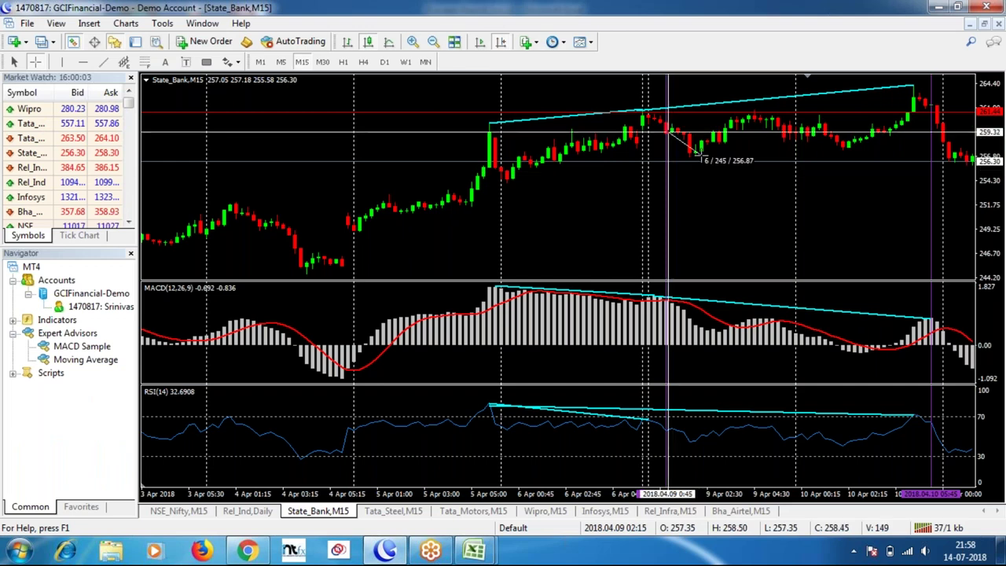
Step: Correct the first SBI trade's date in the Divergence_Reversal log to 04-09-2018
key("alt+Tab")
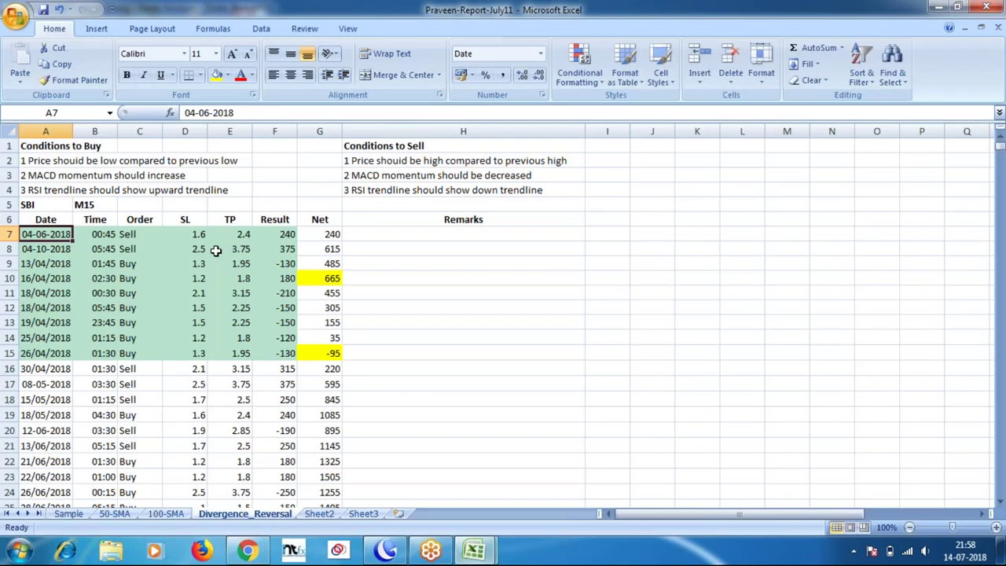
key("F2")
double_click(39, 234)
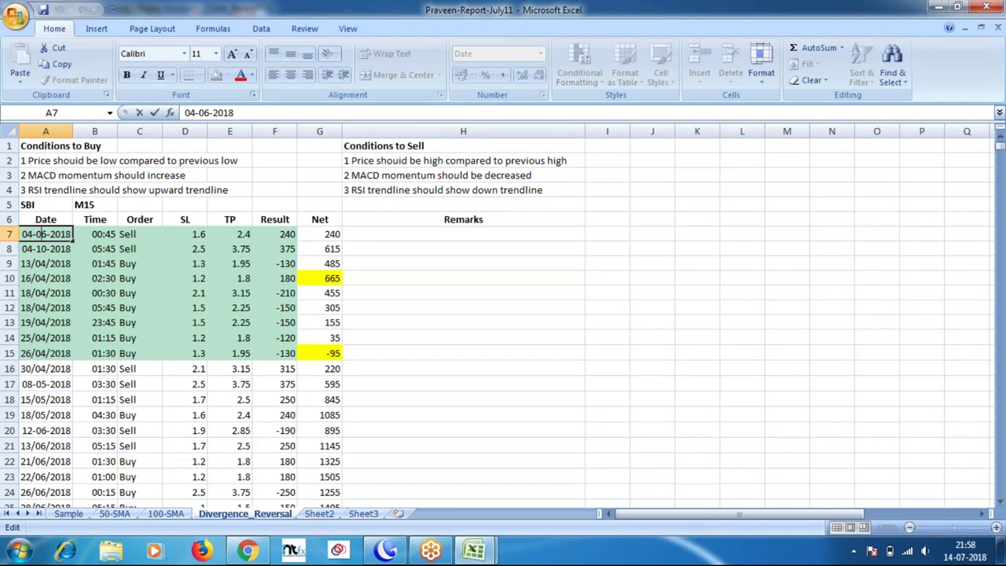
key("Delete")
type("9")
left_click(522, 319)
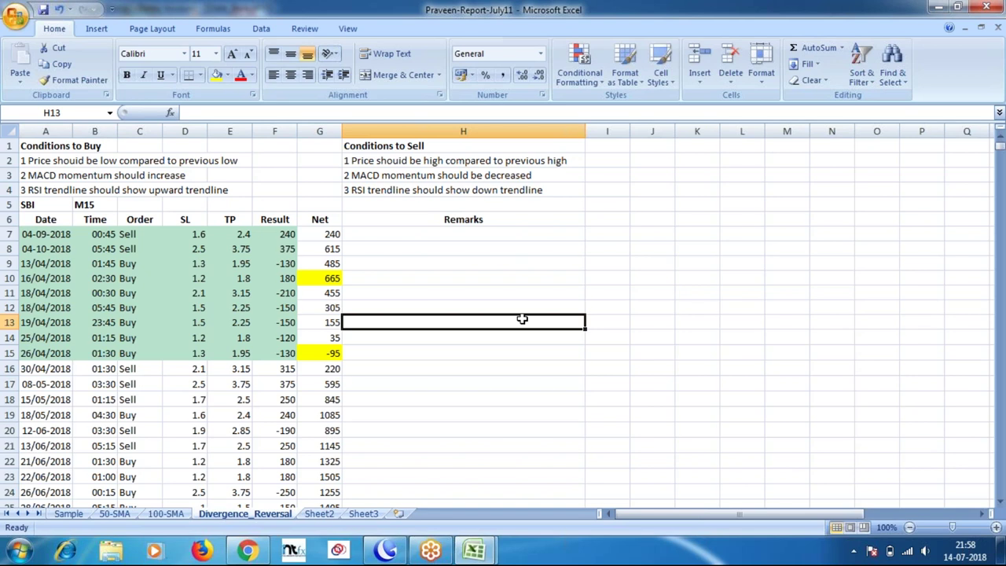
Step: Measure the fall from the 9 April 00:45 candle to the following low on the State_Bank chart, checking the first trade's SL
key("alt+Tab")
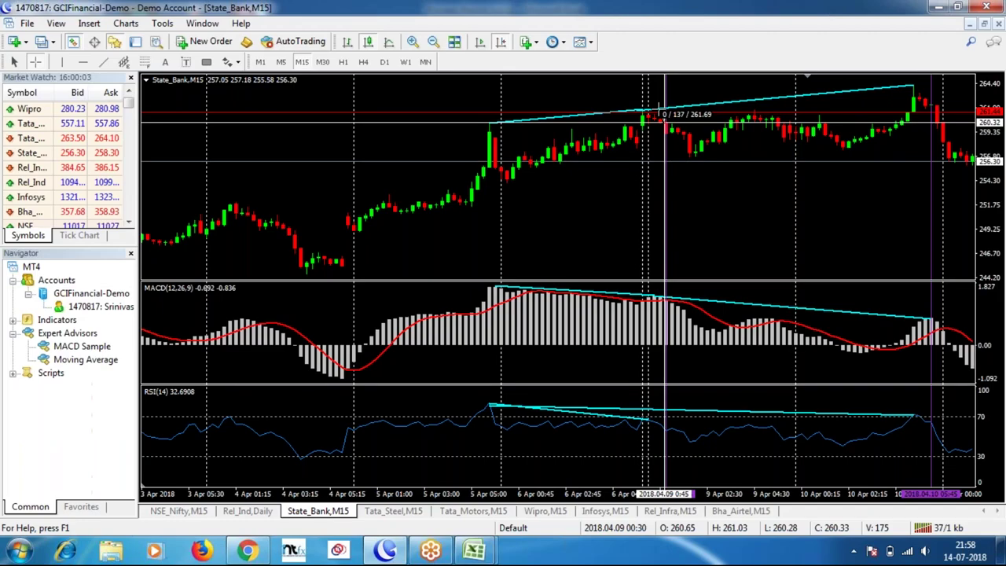
left_click_drag(660, 110, 696, 153)
left_click(474, 549)
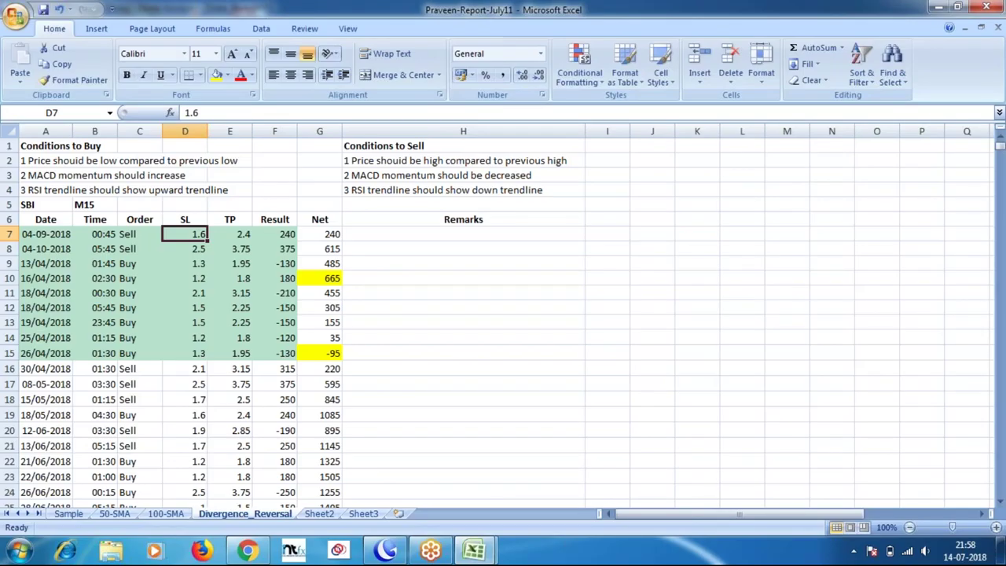
key("alt+Tab")
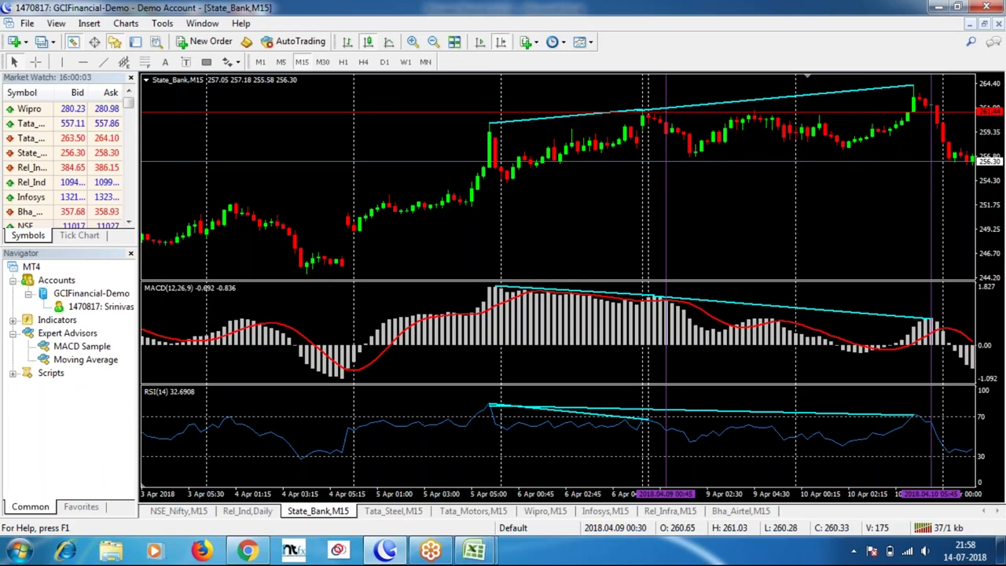
left_click_drag(666, 120, 693, 150)
key("alt+Tab")
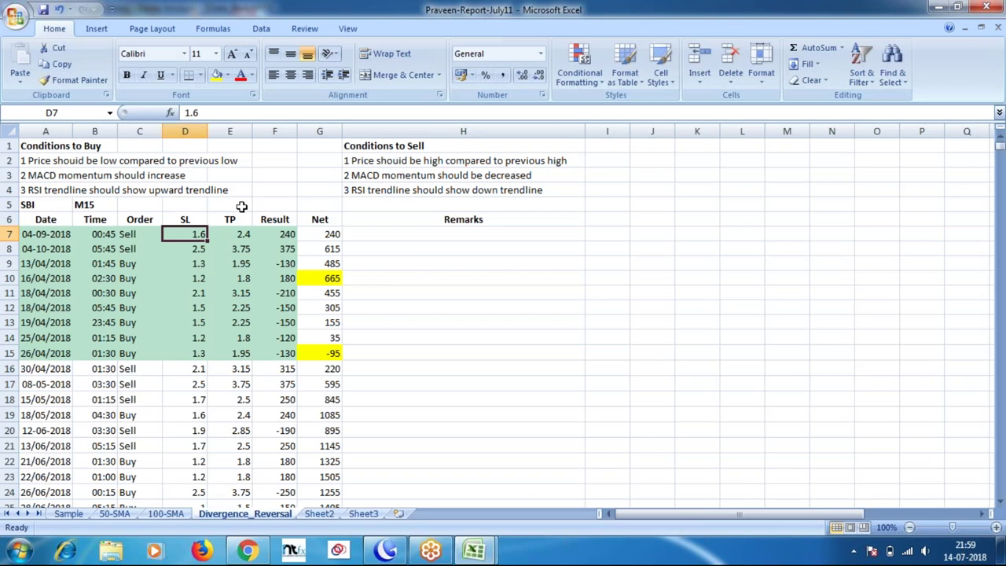
Step: Recheck the first trade's downward move on the State_Bank chart and record 3.7 as its 1st move in Sheet2
key("ctrl+Page_Down")
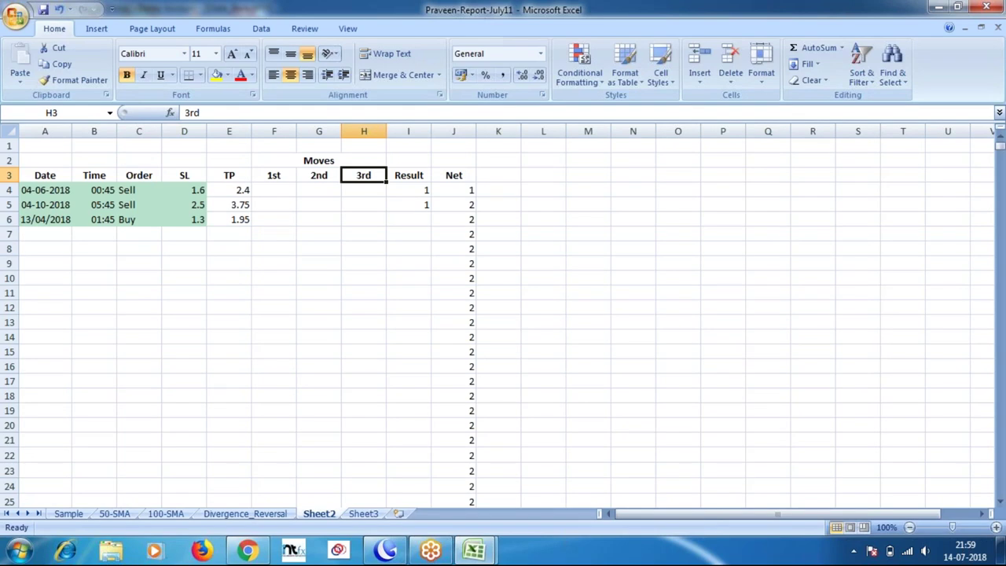
key("Down")
key("Left")
key("Left")
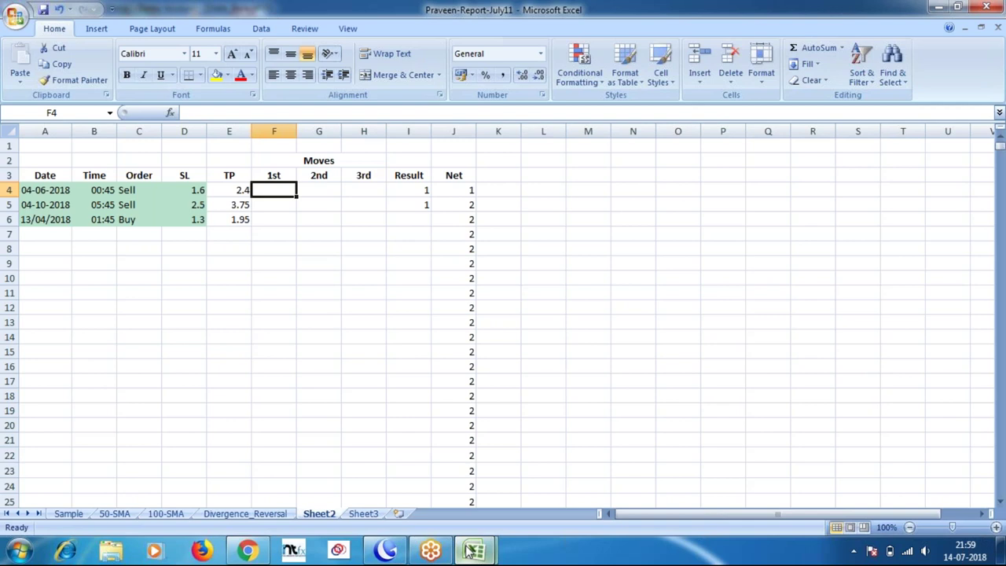
left_click(472, 550)
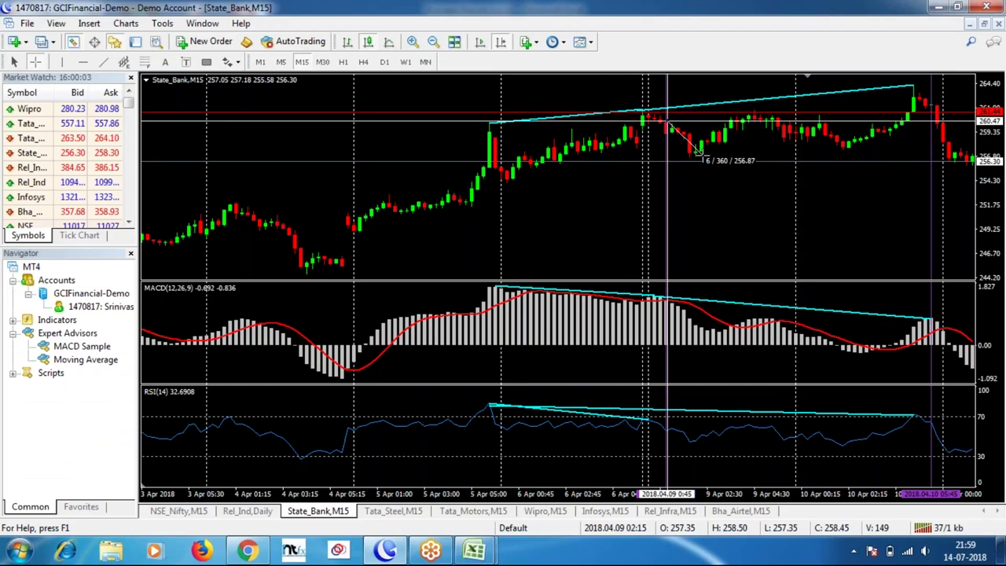
left_click_drag(700, 155, 699, 155)
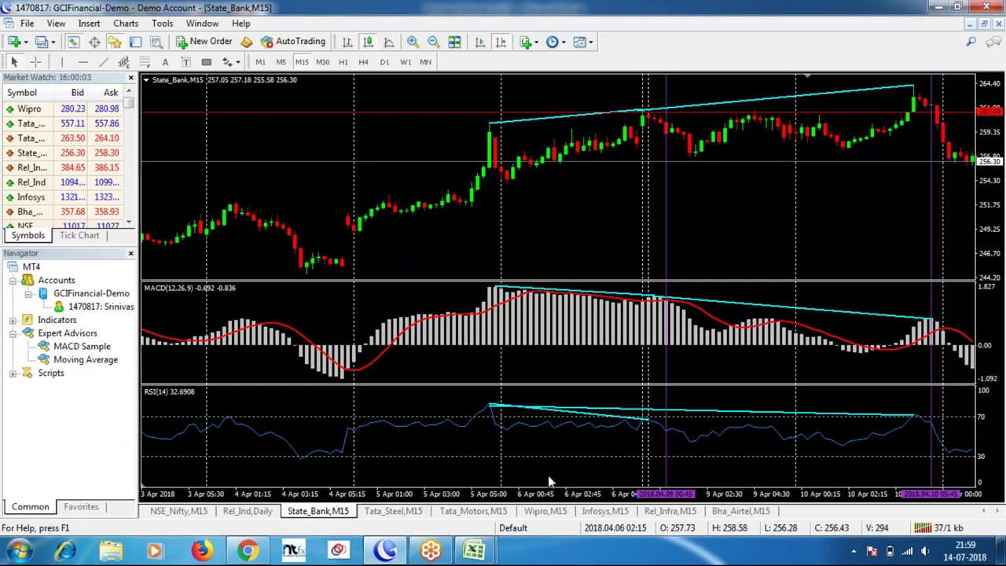
key("alt+Tab")
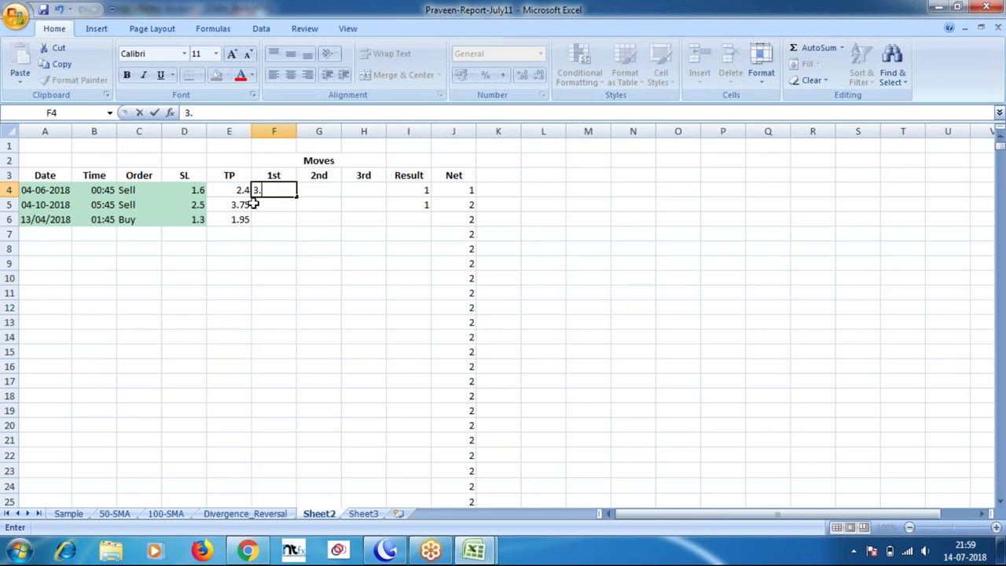
type("7")
key("Tab")
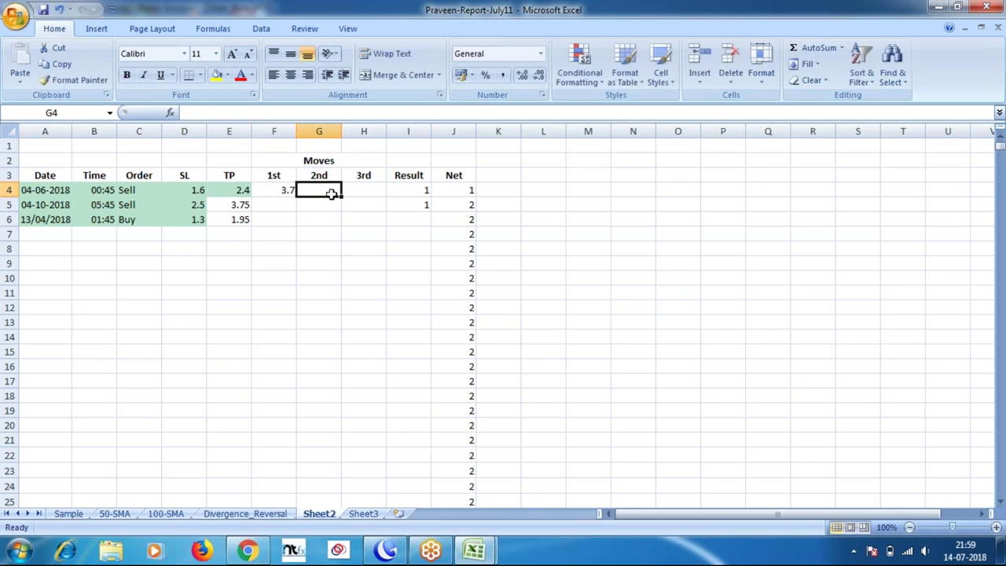
Step: Check the second trade's date and time in Sheet2 and locate its 10 April 2018 05:45 entry marker on MetaTrader's State_Bank chart
left_click(46, 206)
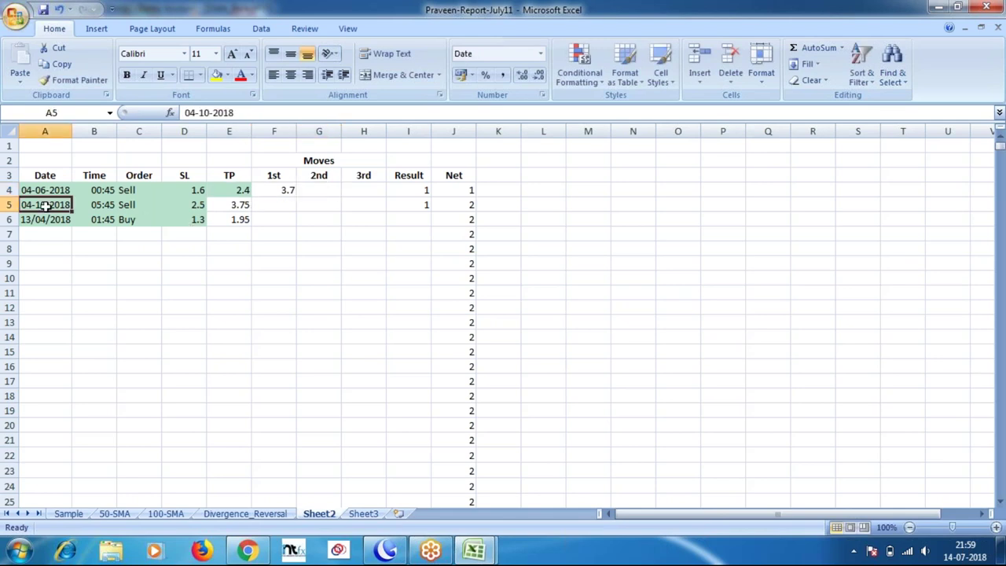
left_click(96, 206)
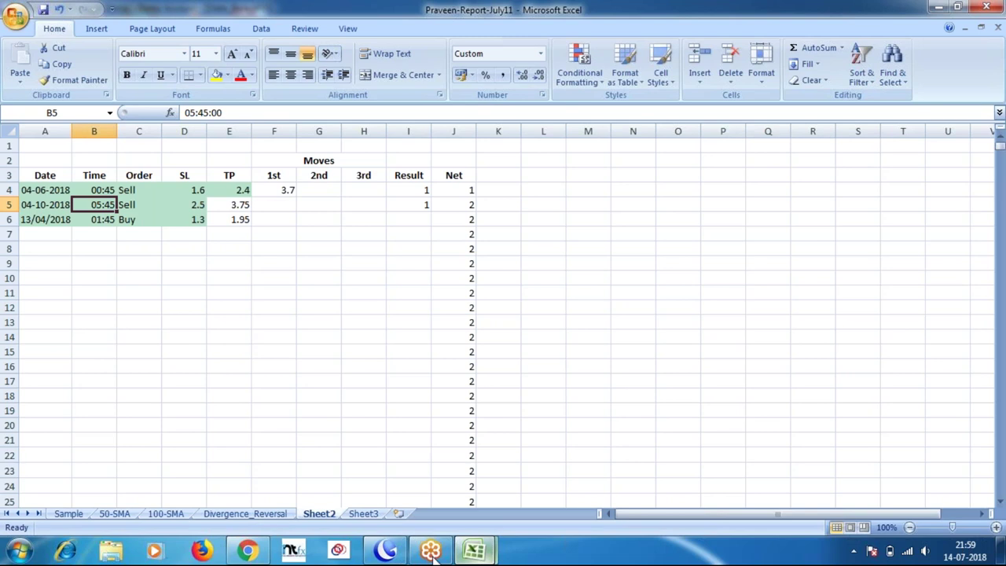
left_click(388, 552)
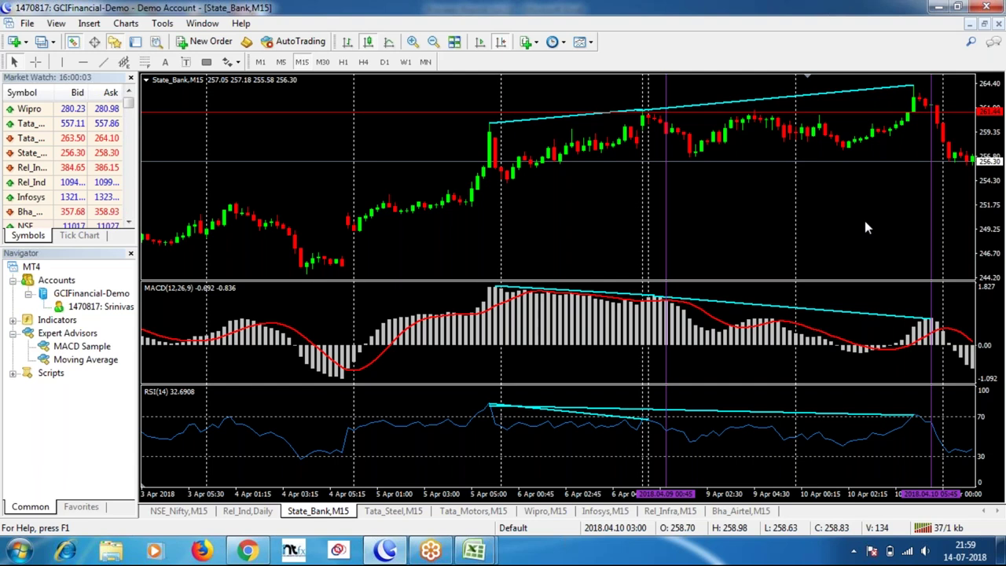
left_click_drag(865, 228, 654, 116)
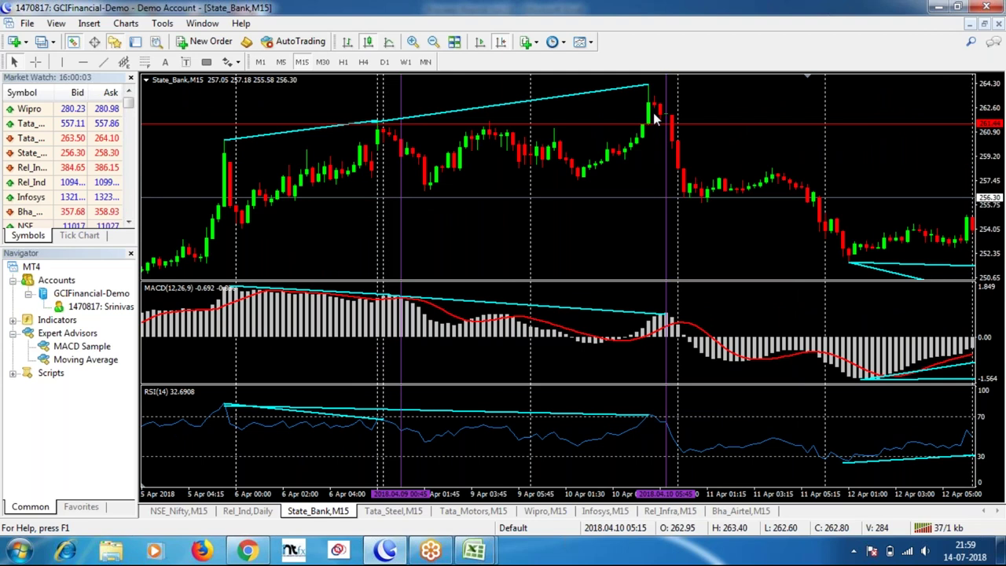
middle_click(653, 113)
left_click_drag(653, 114, 692, 95)
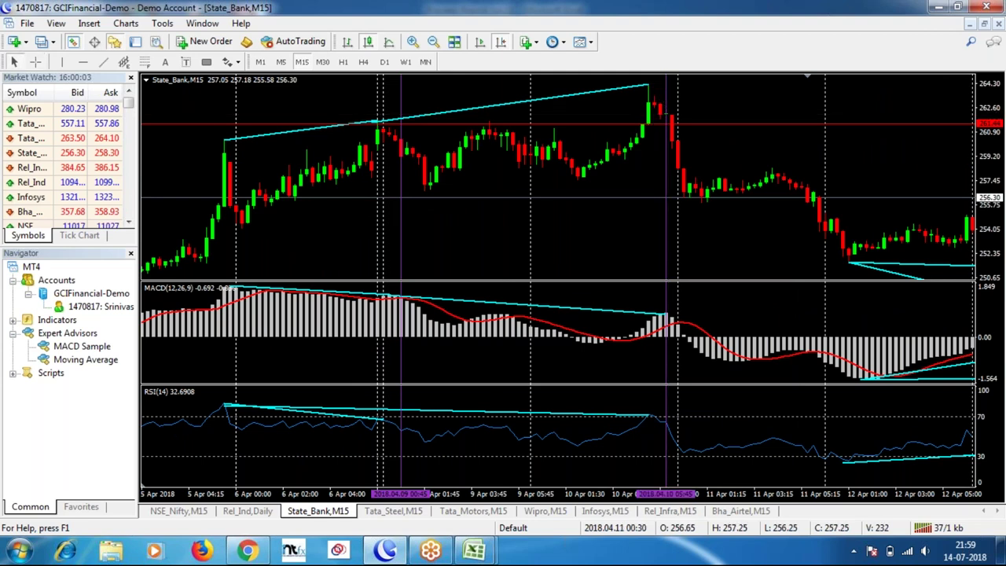
left_click(474, 551)
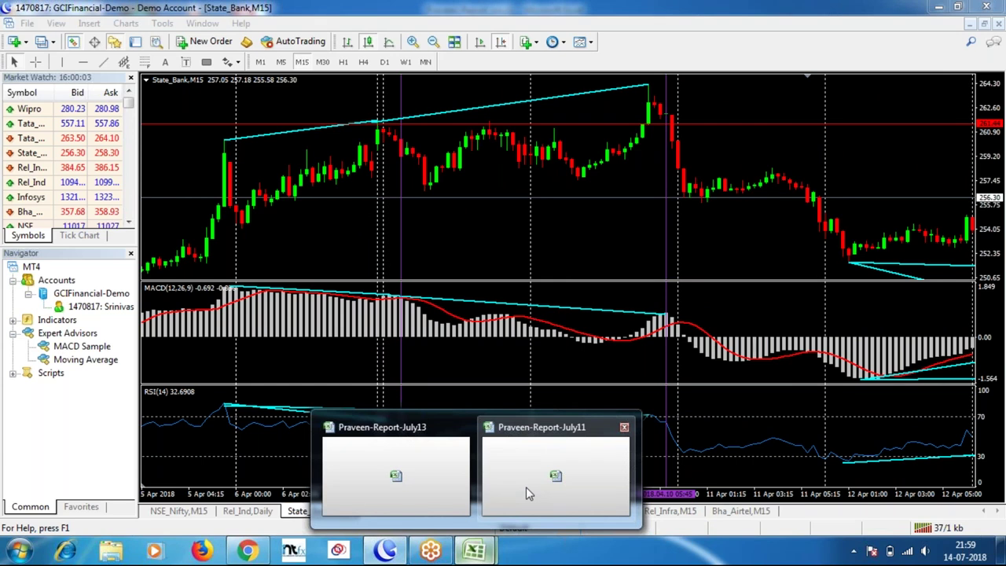
left_click(526, 487)
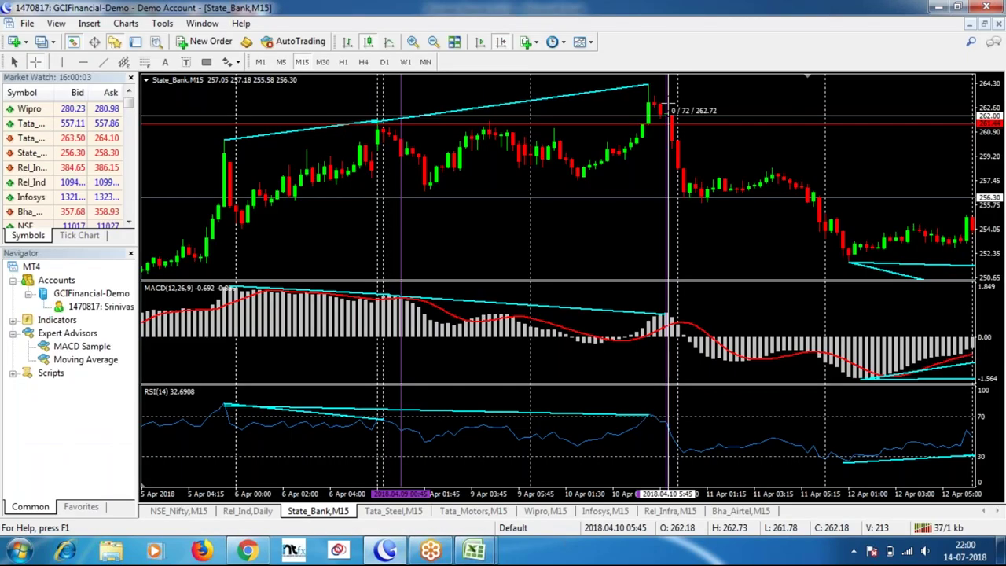
Step: Measure the fall from the 10 April 05:45 marker to the 12 April low and record 10.25 as the second trade's 1st move in Sheet2
left_click_drag(666, 110, 690, 147)
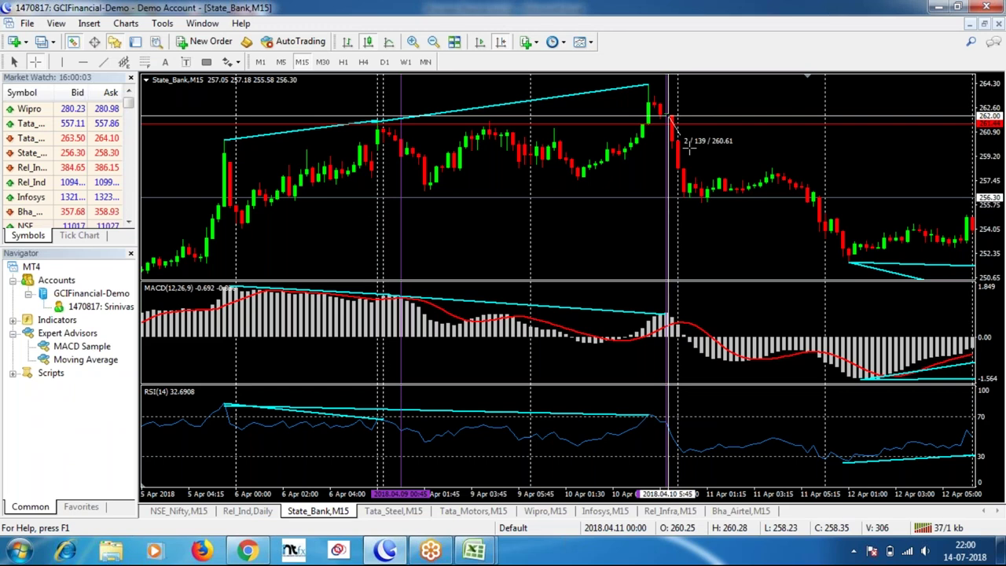
left_click_drag(689, 147, 858, 259)
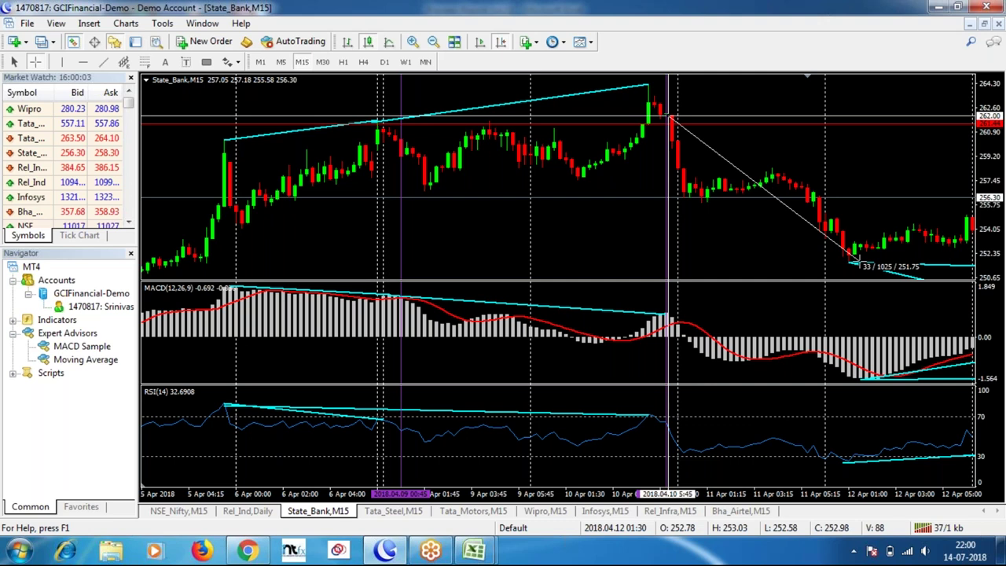
left_click_drag(858, 259, 859, 258)
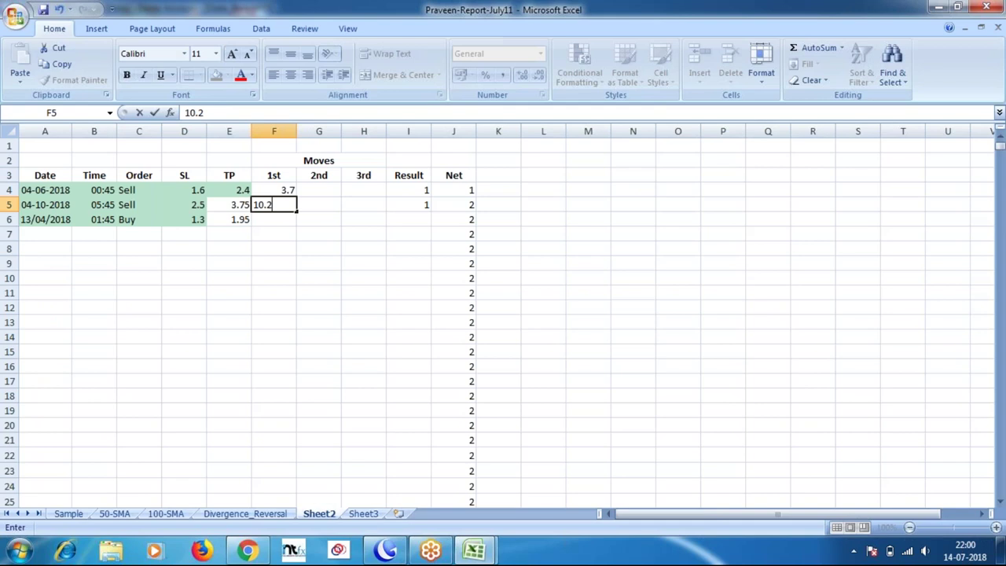
left_click(472, 552)
left_click(471, 552)
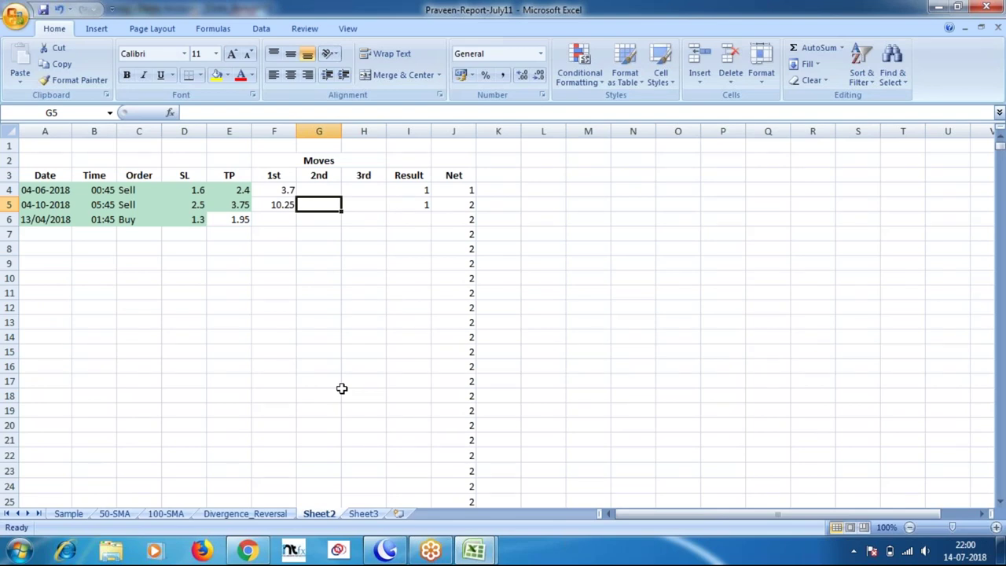
Step: Measure the rise from the 13 April 2018 01:45 entry marker to the next high on the State_Bank chart
key("alt+Tab")
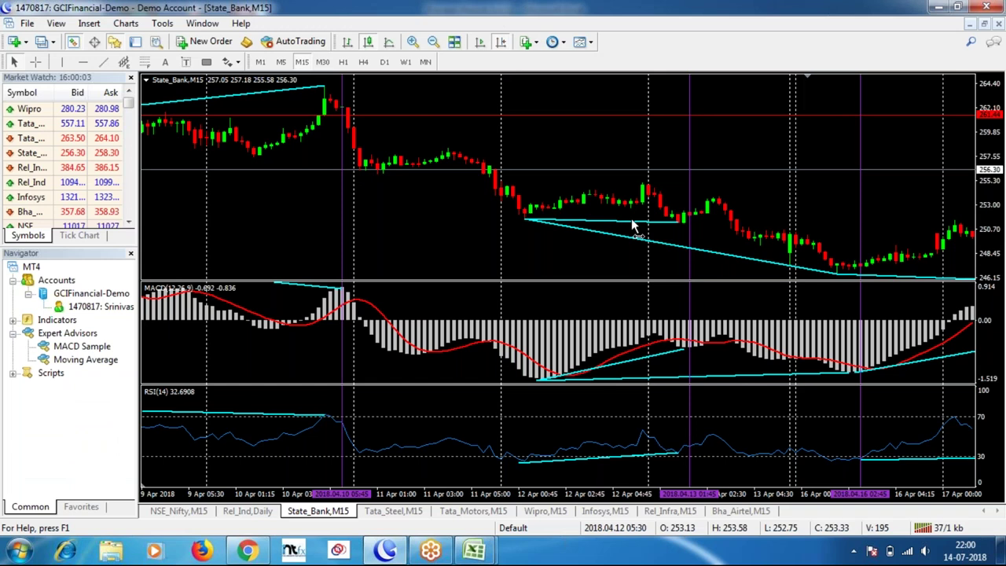
middle_click(690, 212)
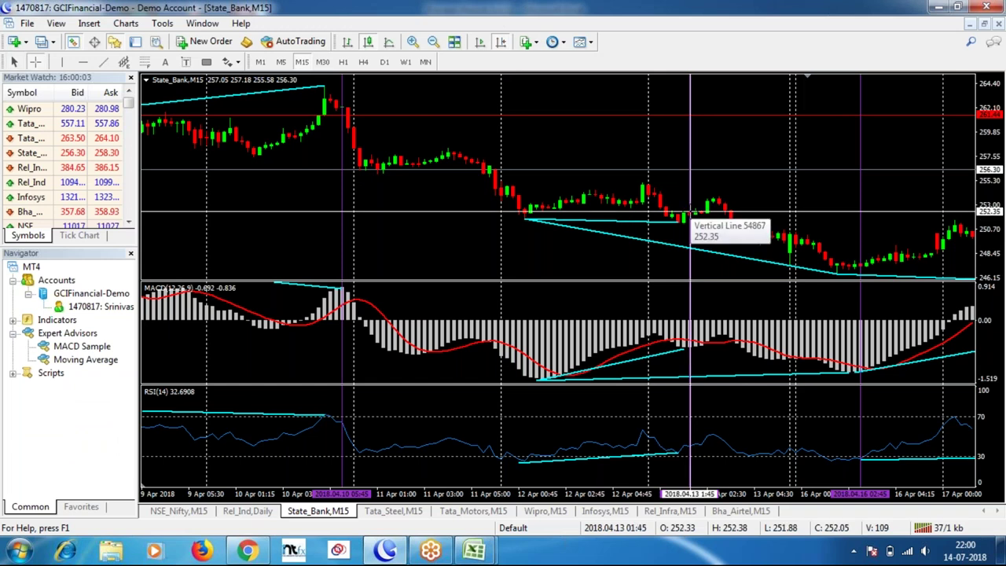
mouse_move(694, 215)
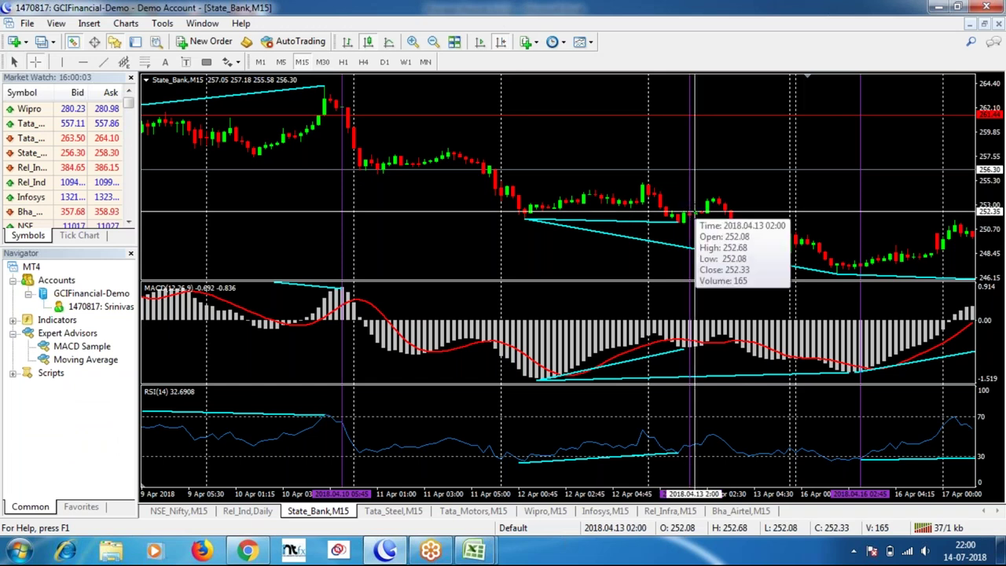
left_click_drag(693, 215, 721, 193)
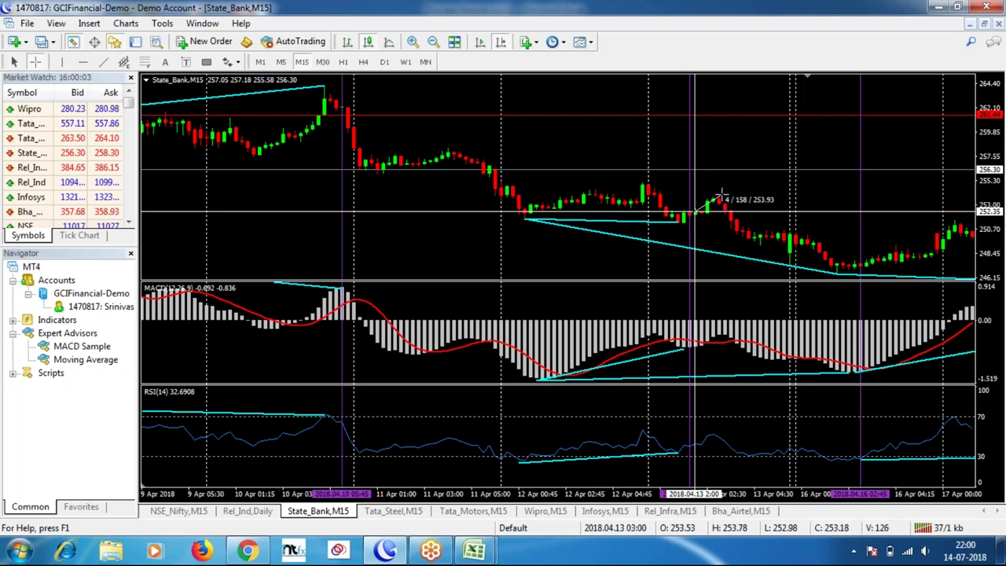
Step: Compare the third trade's SL and TP in Sheet2 with its logged result in Divergence_Reversal
mouse_move(474, 550)
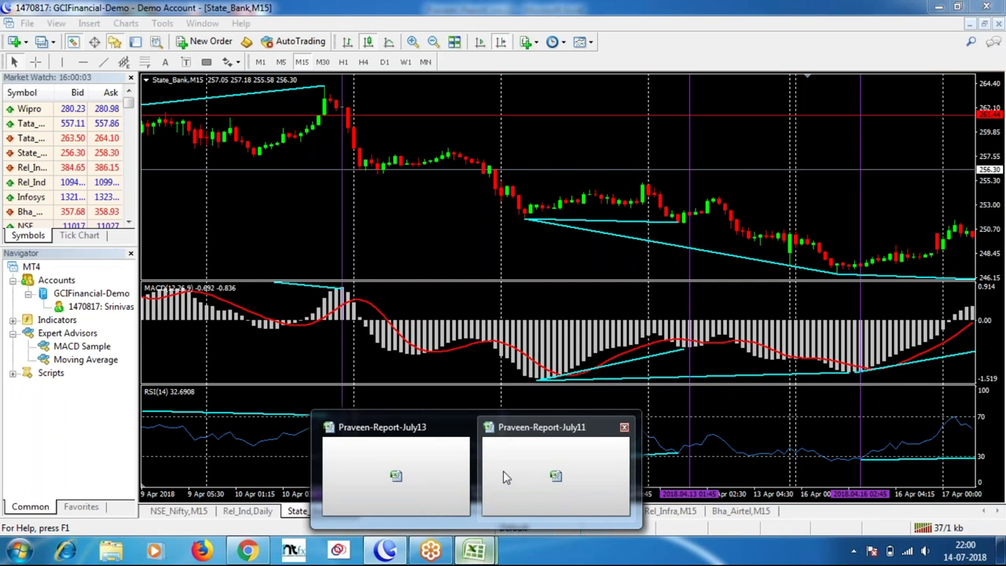
left_click(503, 471)
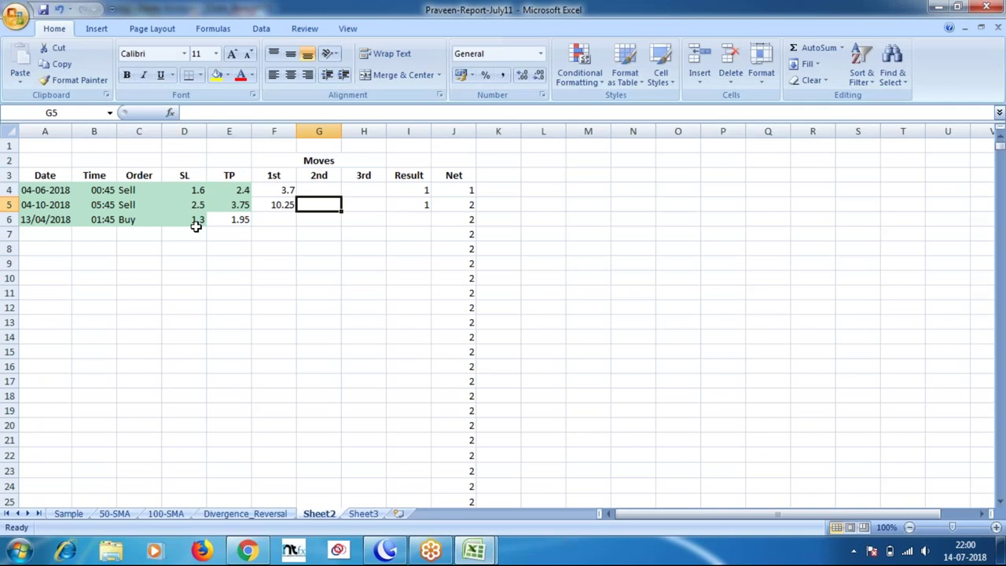
left_click(211, 222)
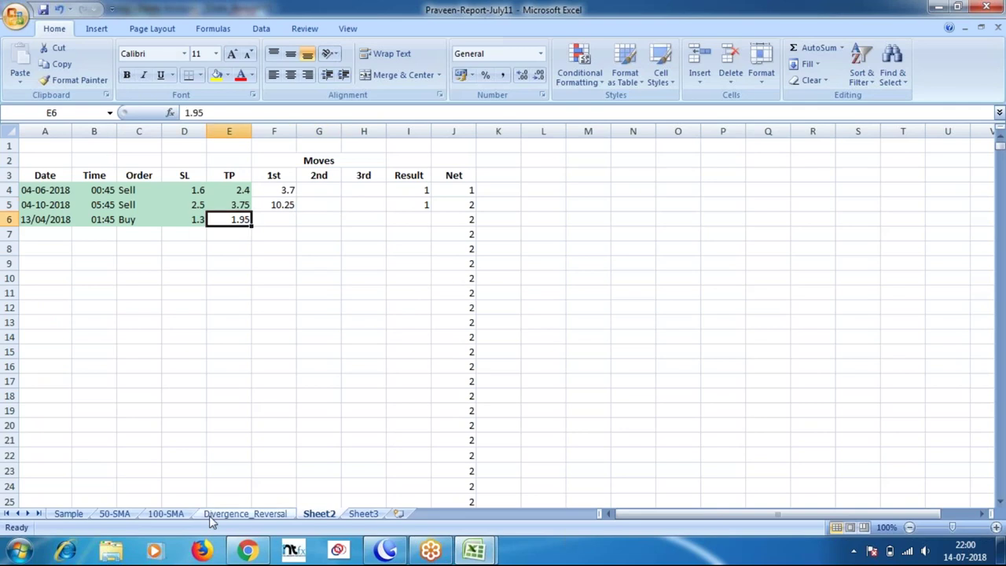
left_click(209, 516)
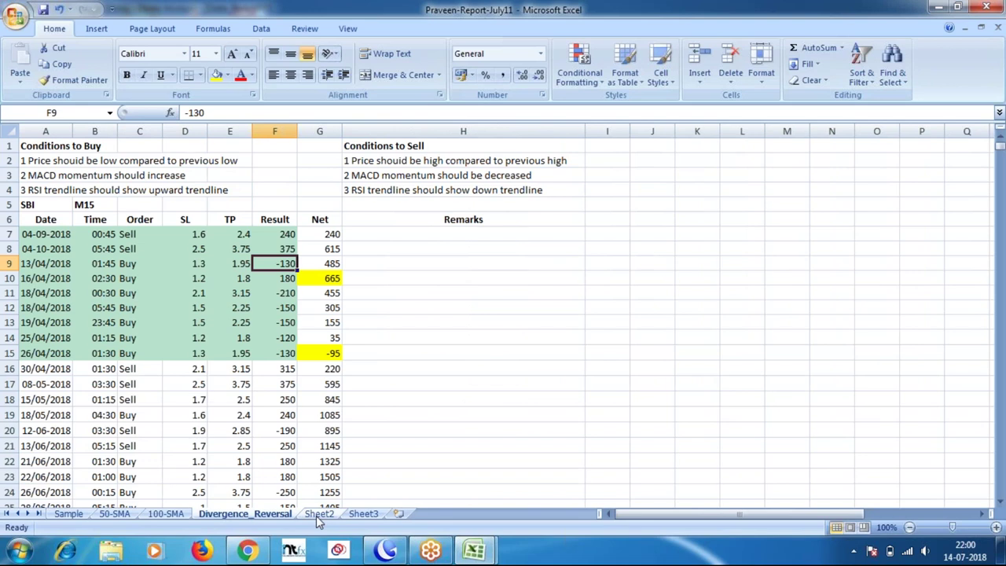
left_click(319, 514)
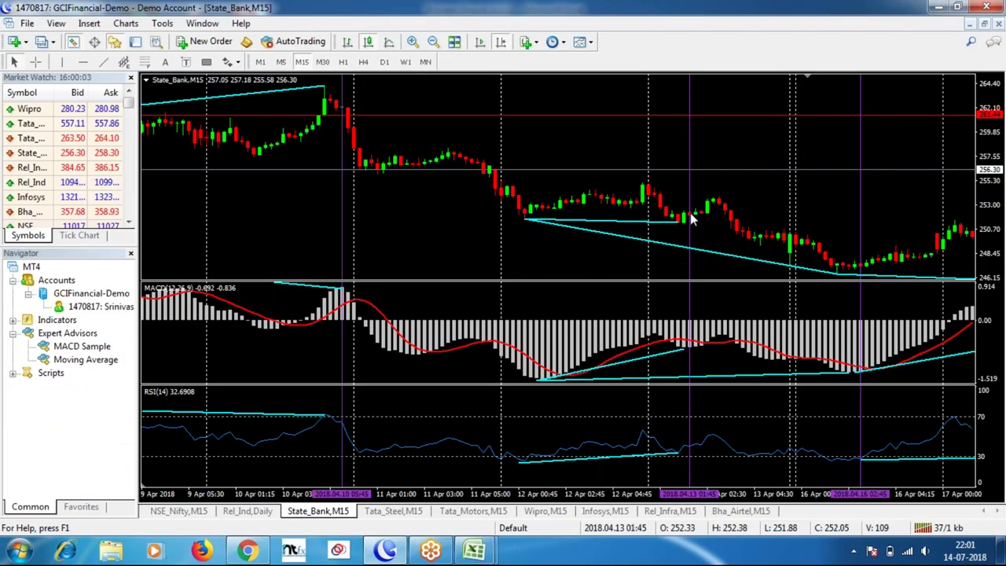
Step: Remeasure the third trade's rise and subsequent fall on the State_Bank chart, and record 1.5 as its 1st move in Sheet2
middle_click(692, 220)
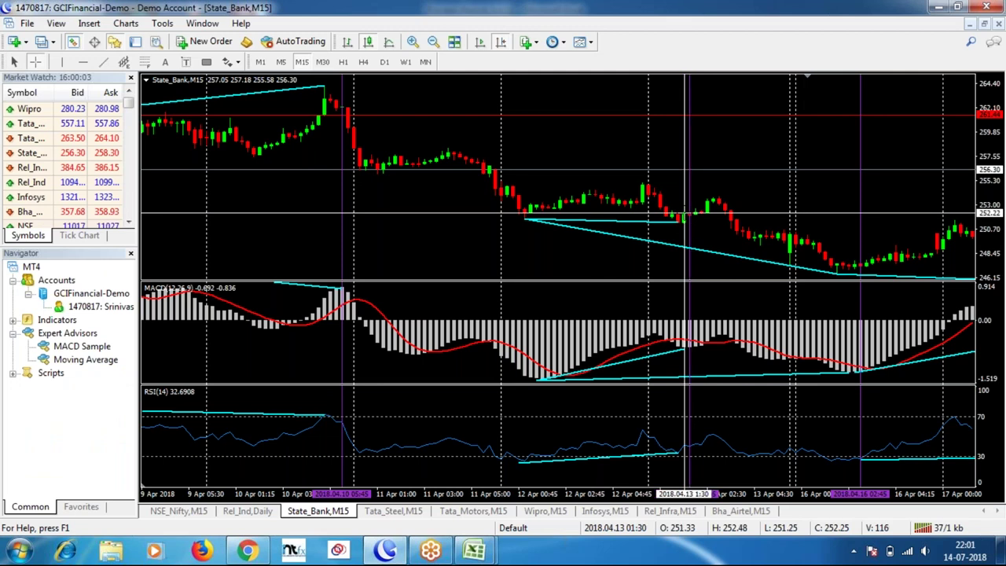
left_click_drag(692, 214, 725, 197)
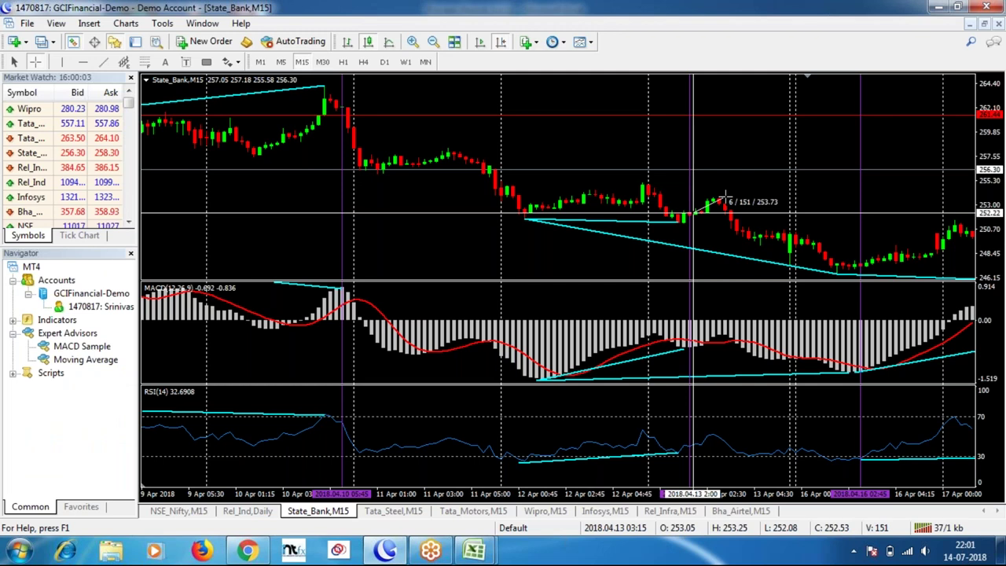
left_click_drag(725, 196, 842, 275)
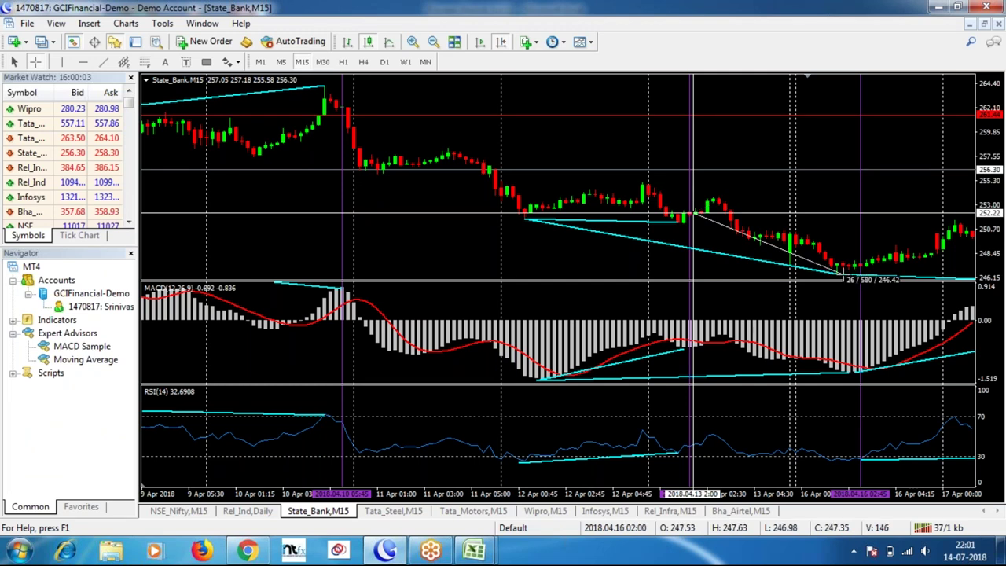
left_click(474, 551)
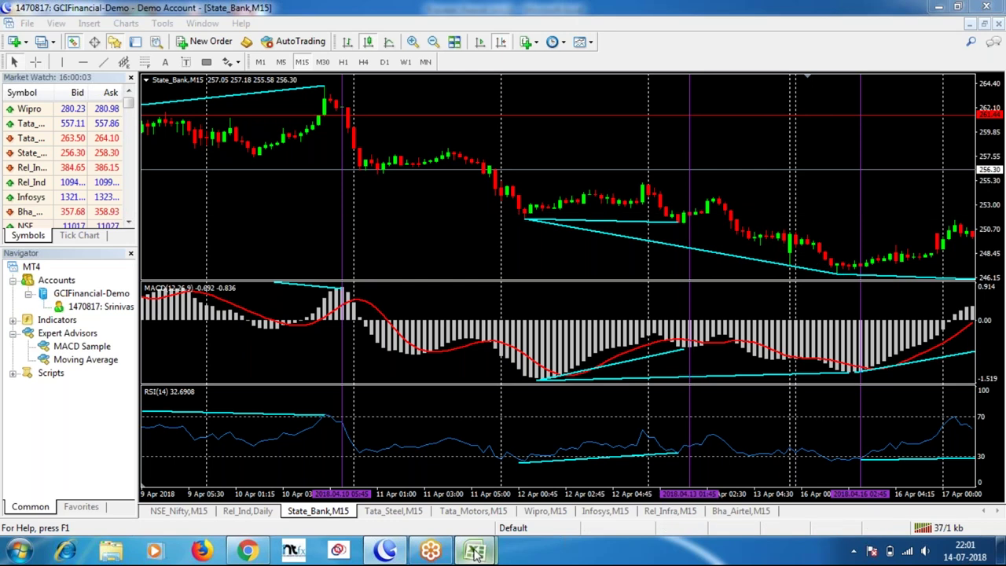
left_click(474, 551)
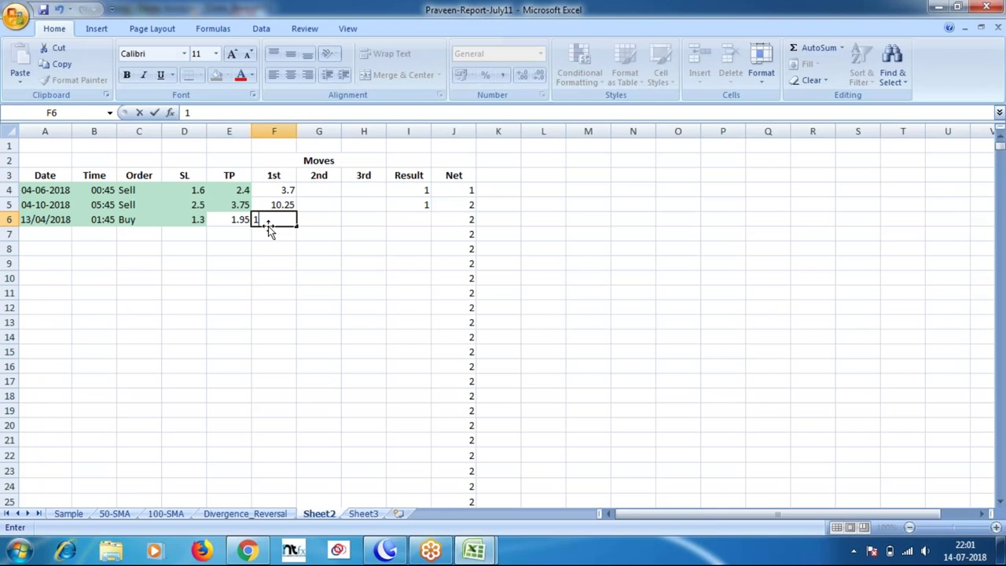
type(".5")
key("Tab")
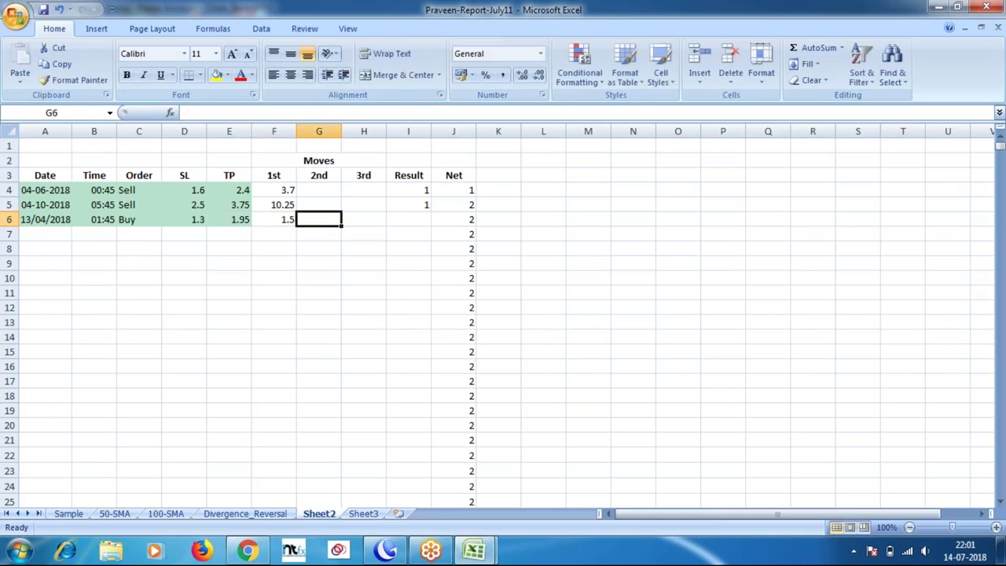
Step: Measure the third trade's fall to the 16 April low on the State_Bank chart and record -5.7 as its 2nd move in Sheet2
left_click(385, 551)
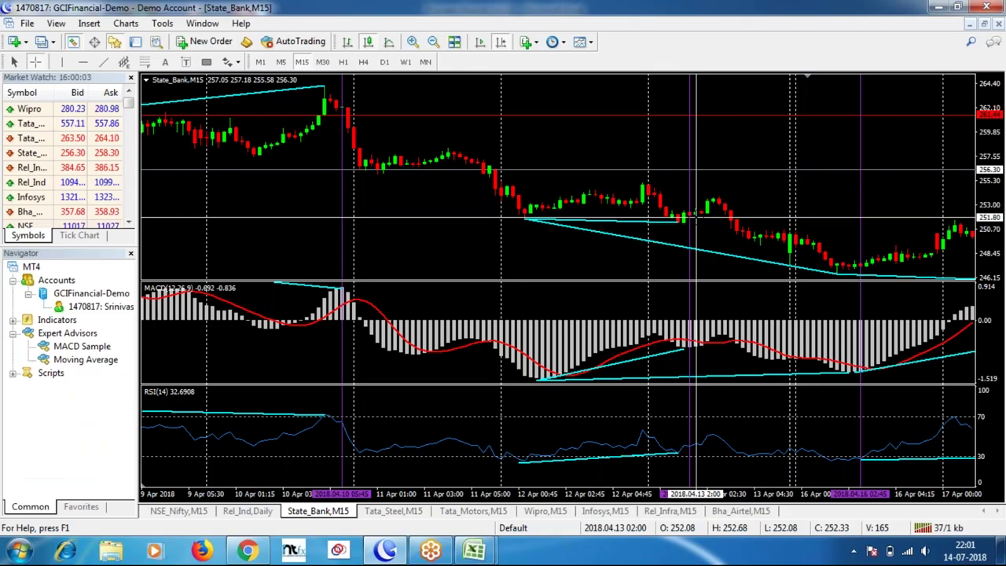
left_click_drag(689, 216, 832, 270)
key("alt+Tab")
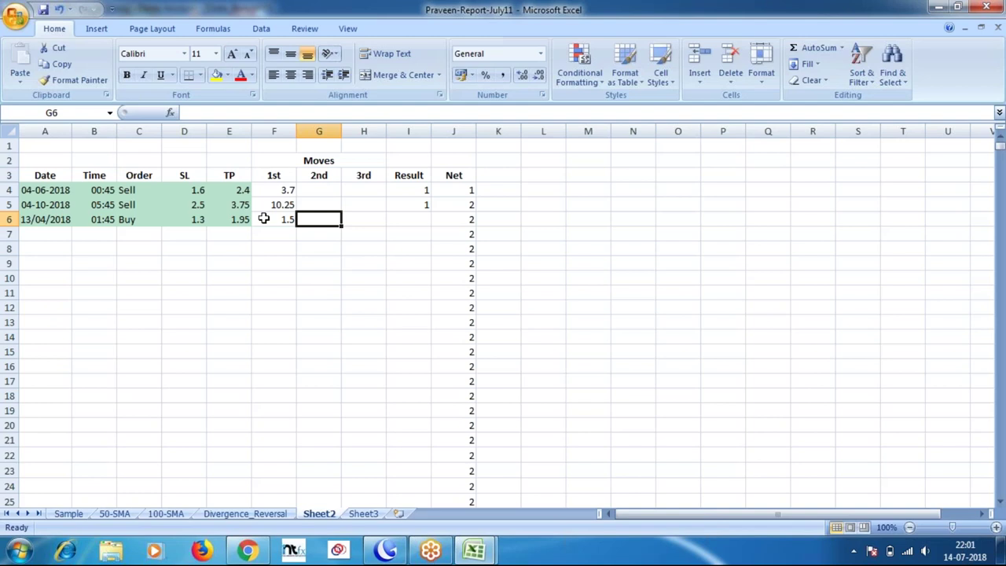
type("-")
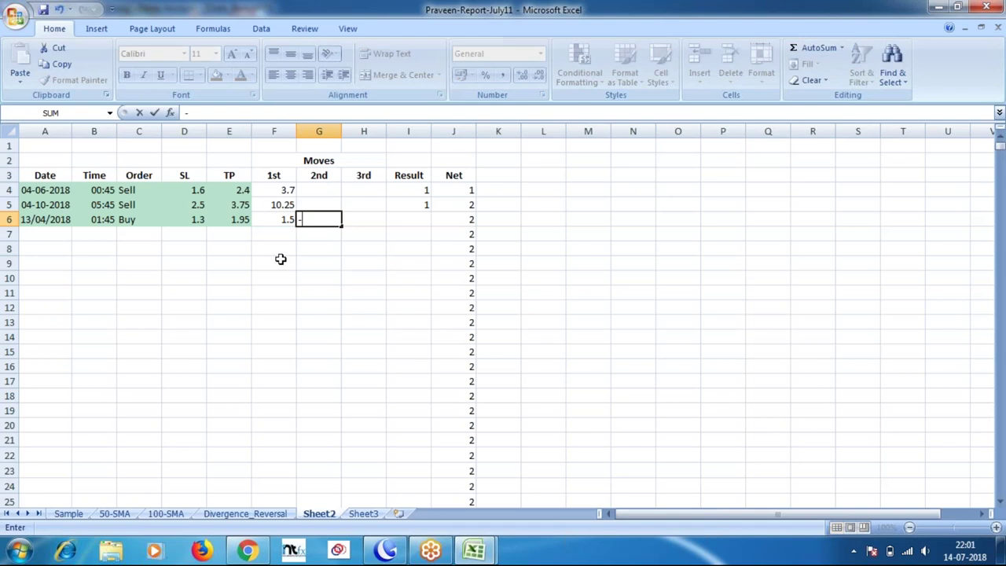
type("5.7")
key("Tab")
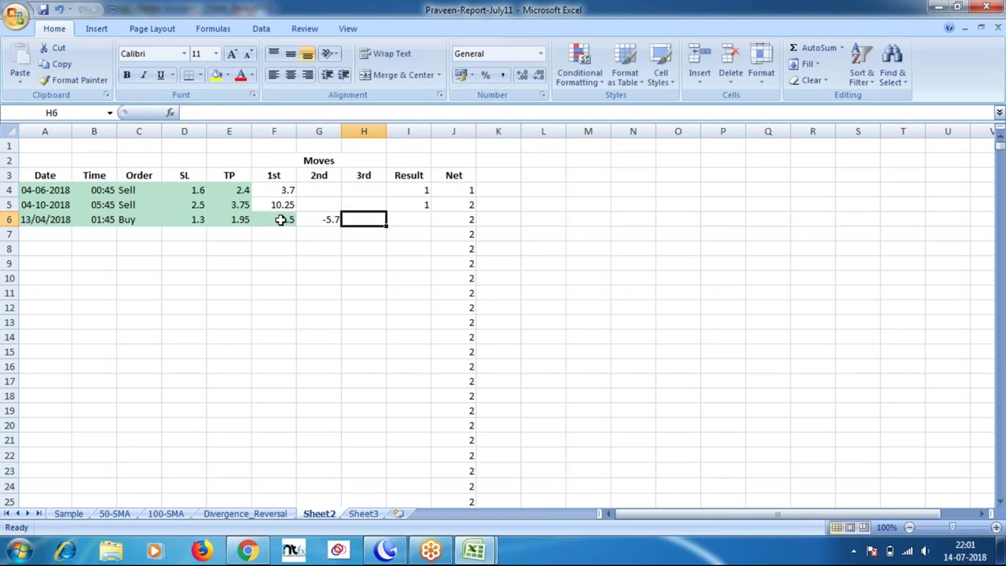
Step: Copy the date, time, order, SL and TP of the 16/04 and two 18/04/2018 trades from Divergence_Reversal into Sheet2 from A7
left_click(491, 554)
left_click(431, 507)
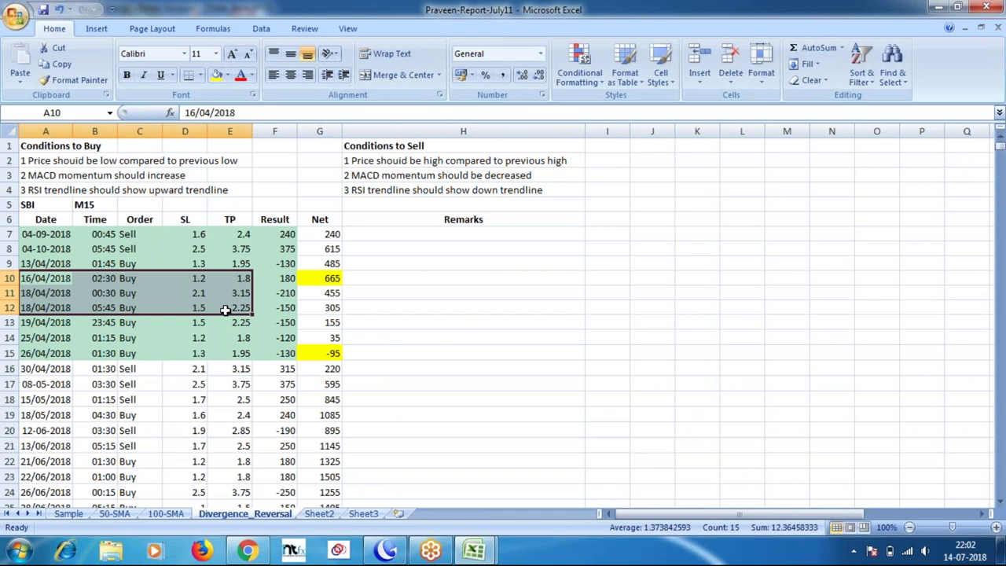
key("ctrl+c")
key("ctrl+Page_Down")
key("ctrl+v")
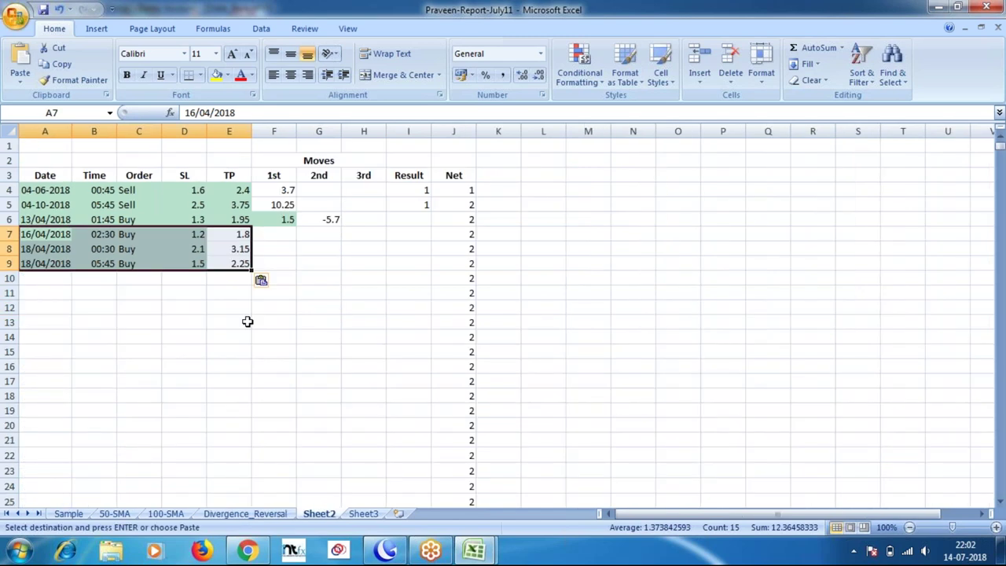
Step: Measure the price rise from the 16 April 02:45 entry line to the 17 April high on the State_Bank M15 chart
key("alt+Tab")
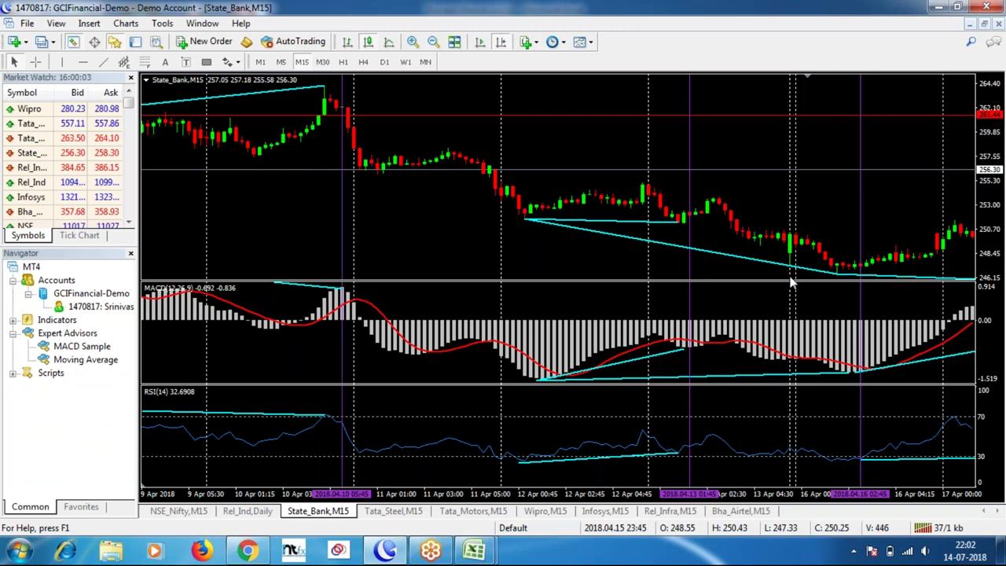
left_click_drag(791, 285, 650, 271)
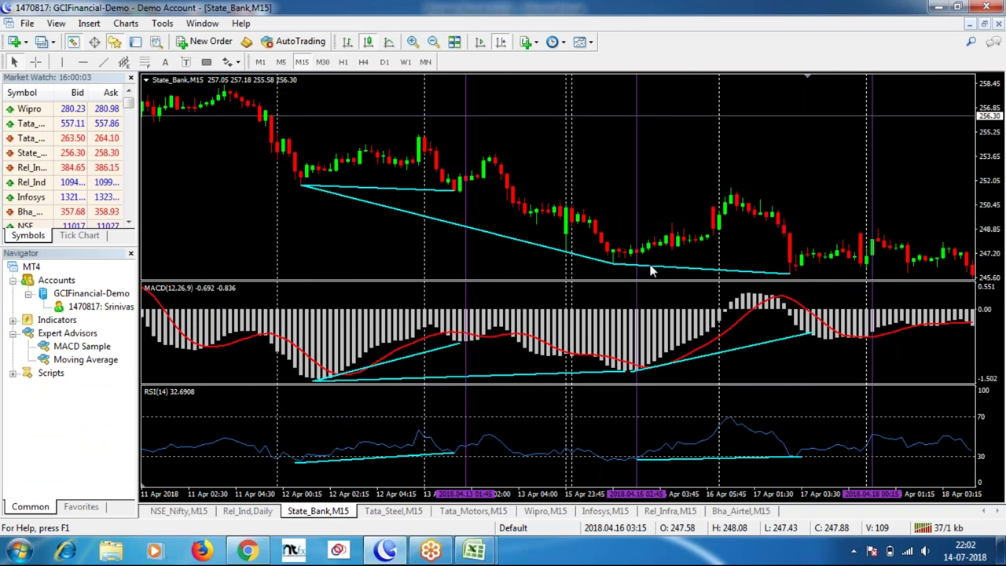
mouse_move(629, 256)
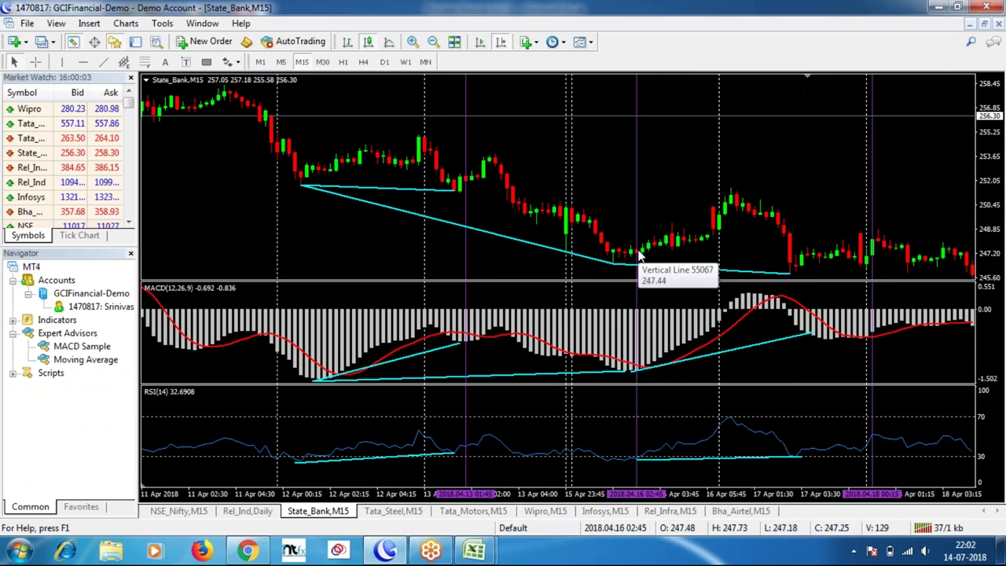
middle_click(639, 253)
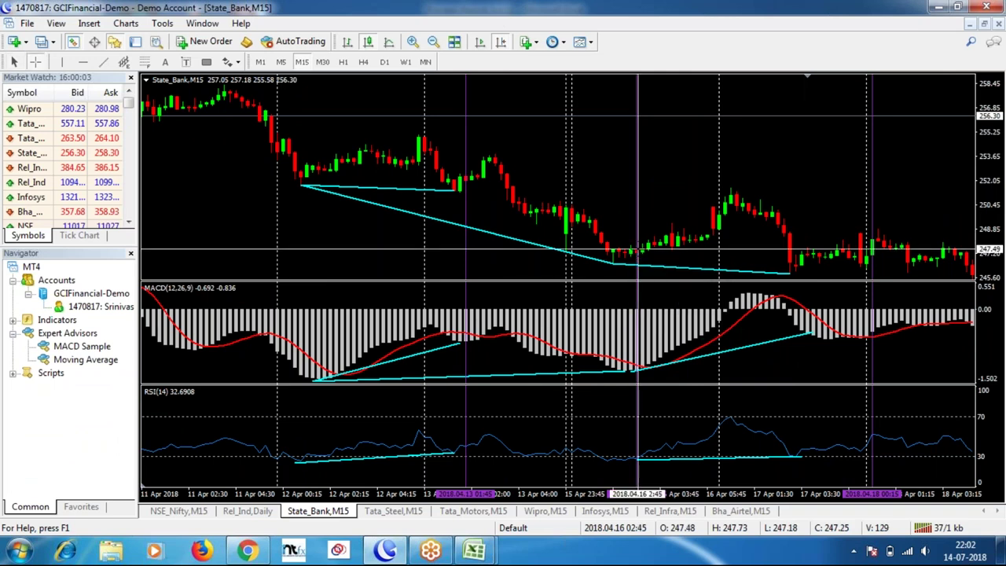
middle_click(638, 250)
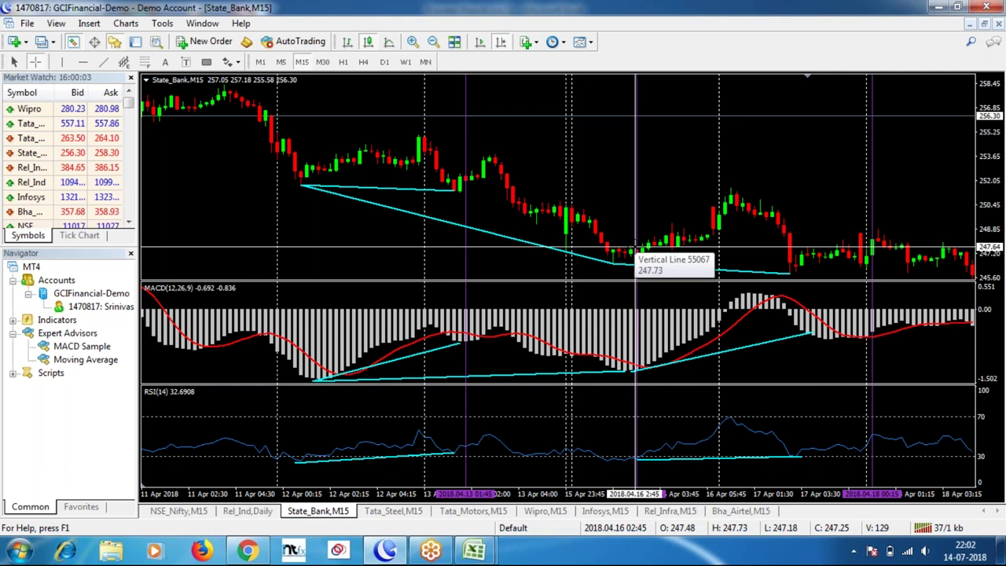
middle_click(641, 252)
left_click_drag(643, 250, 737, 188)
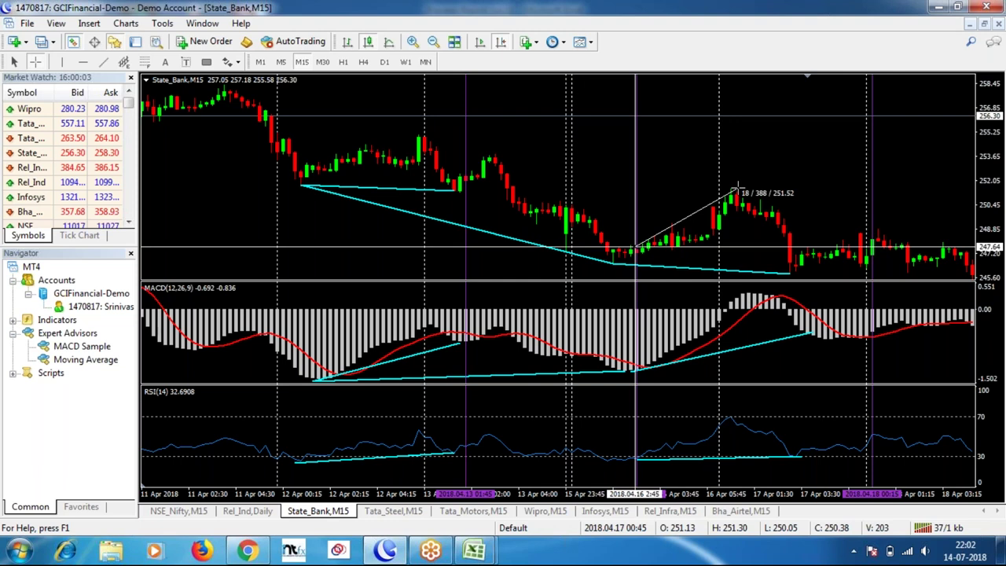
scroll(770, 169, "down", 3)
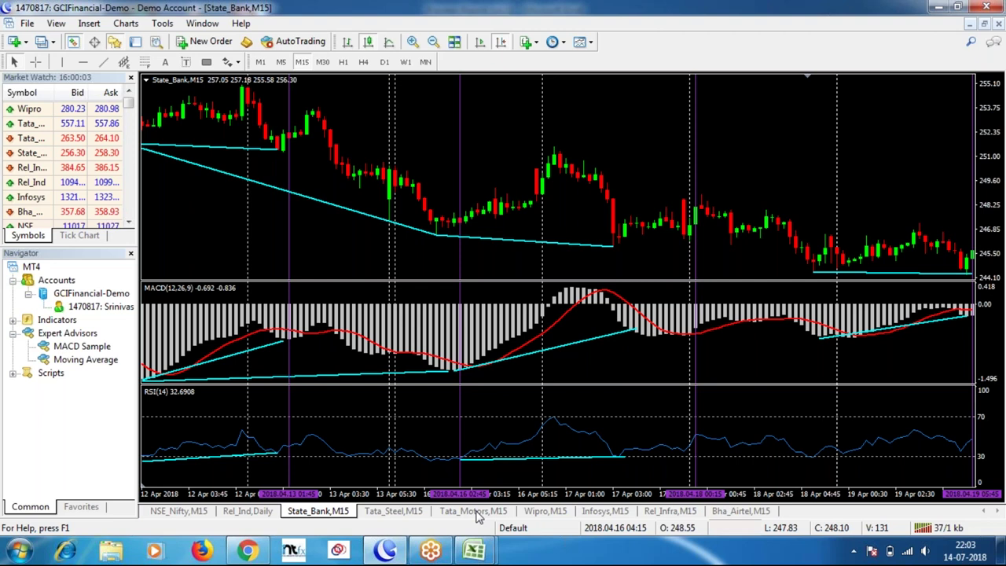
Step: Record -0.45 as the 16/04 trade's 1st move and 3.5 as its 2nd move in Sheet2
key("alt+Tab")
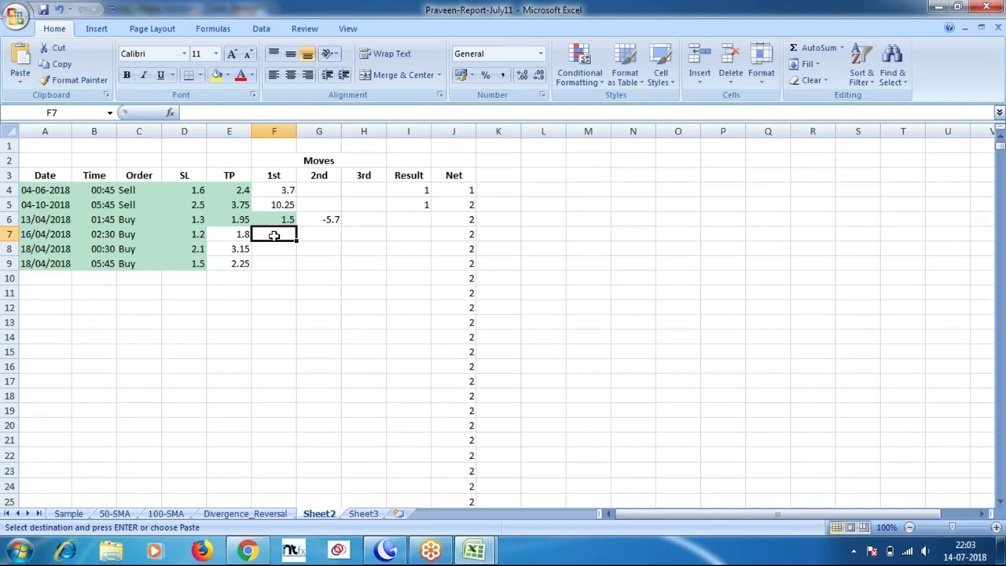
type("-0.4")
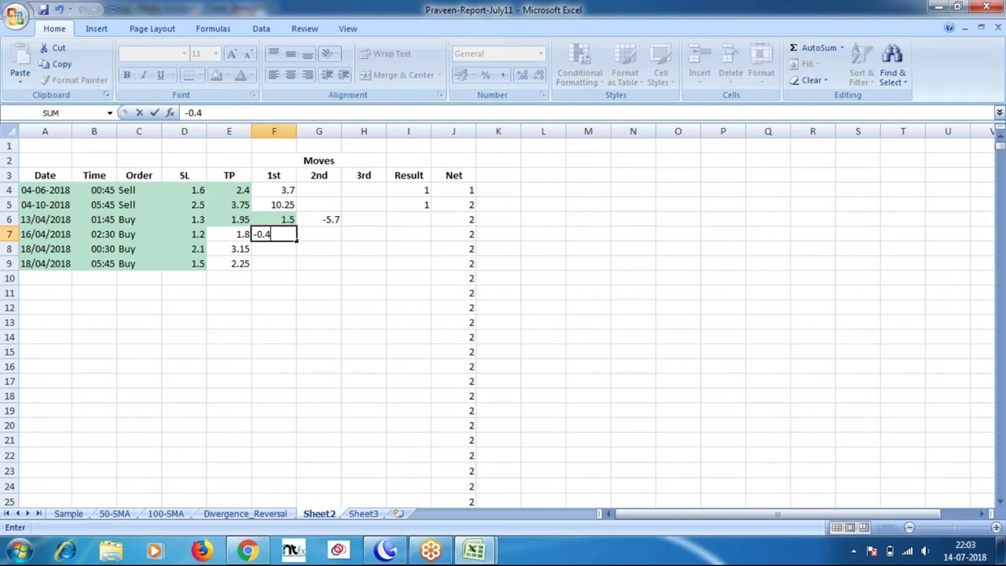
type("5")
key("Tab")
type("3.")
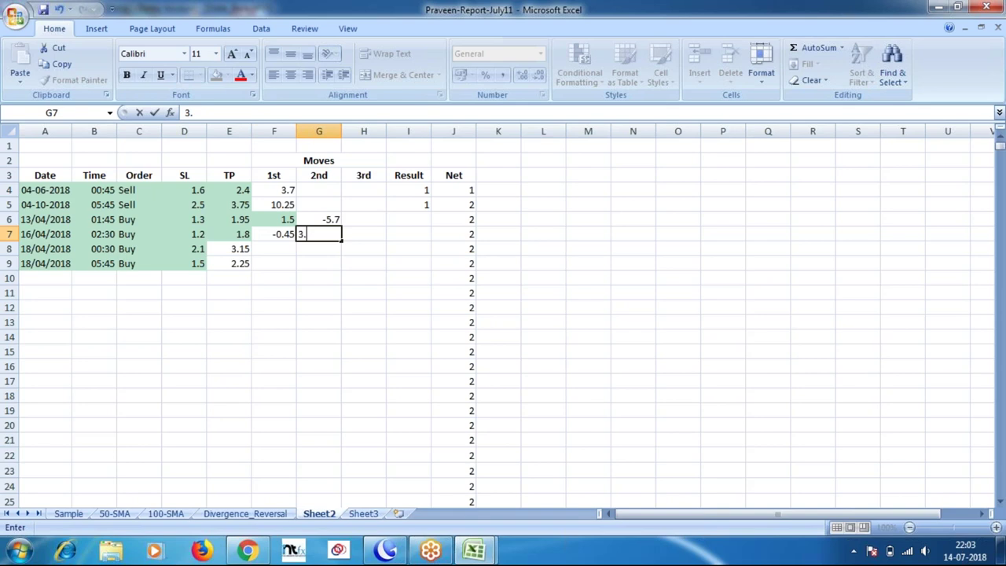
Step: Measure the 16/04 trade's fall to the 18 April low on the State_Bank chart, and set its 2nd move to 4 and 3rd to -3
key("alt+Tab")
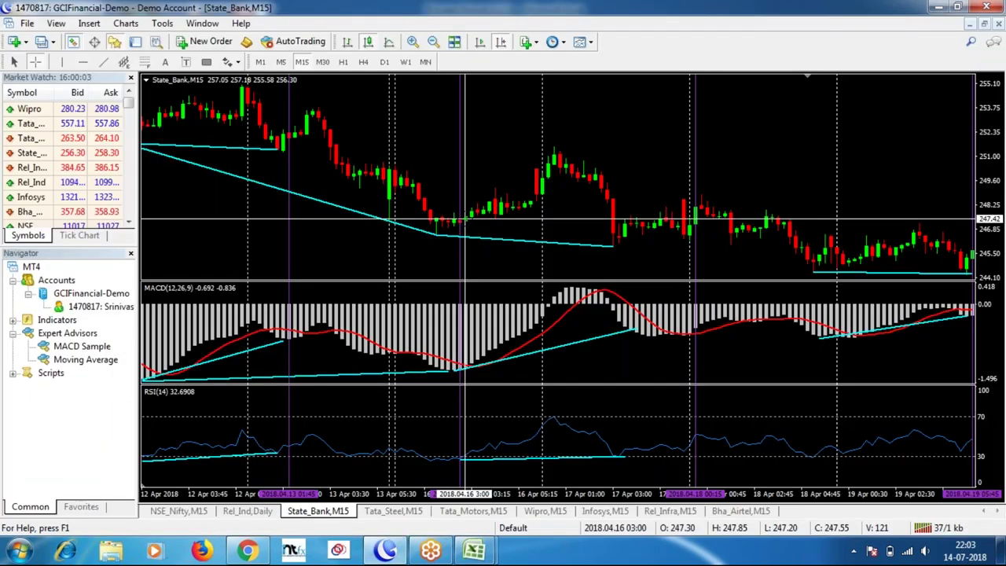
mouse_move(464, 219)
left_click_drag(464, 219, 810, 272)
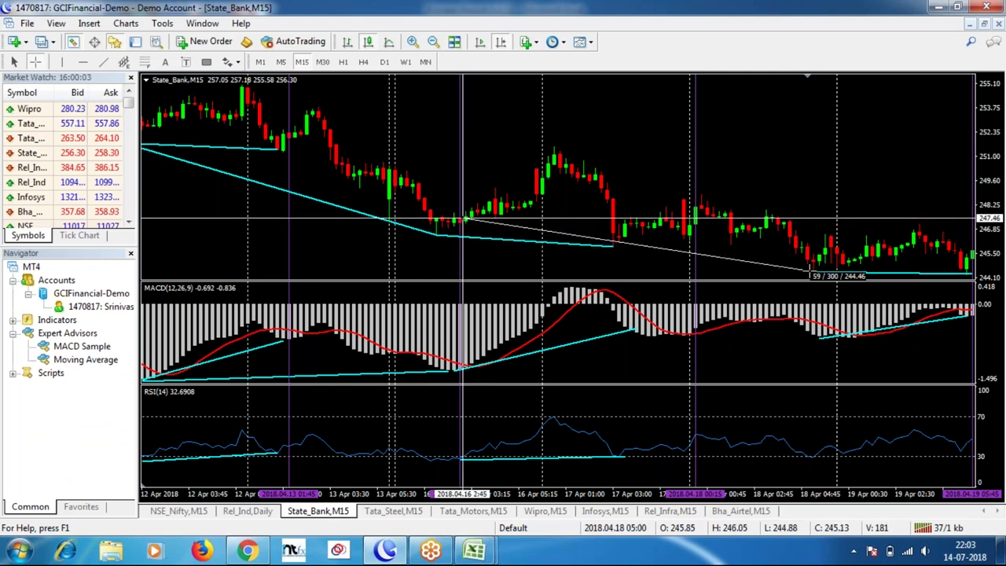
key("alt+Tab")
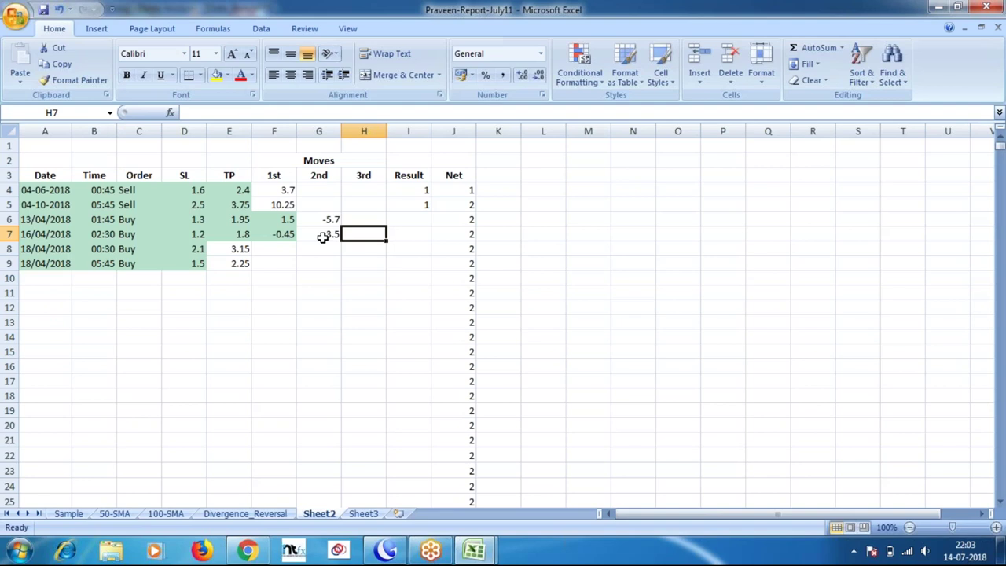
type("-")
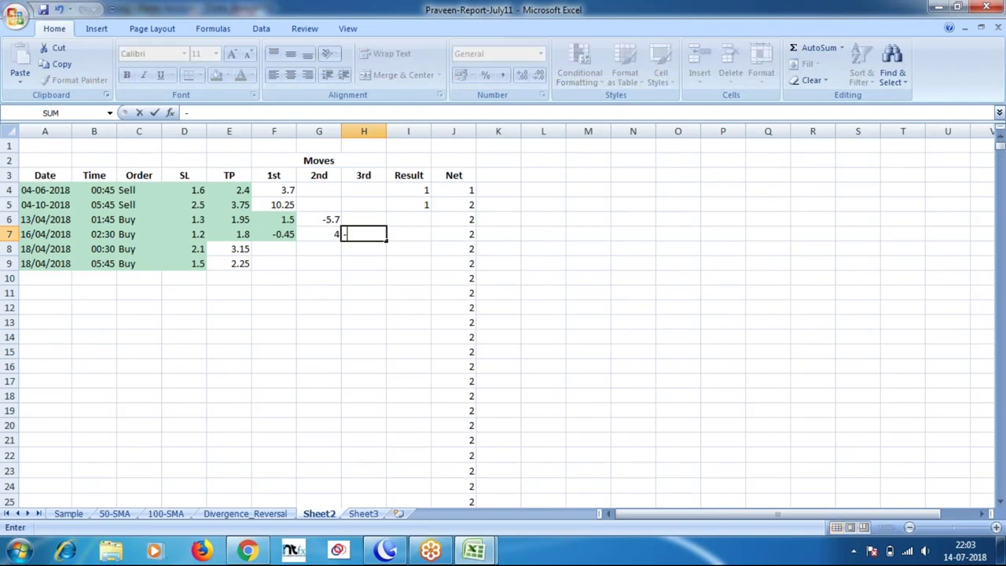
type("3.0")
key("Return")
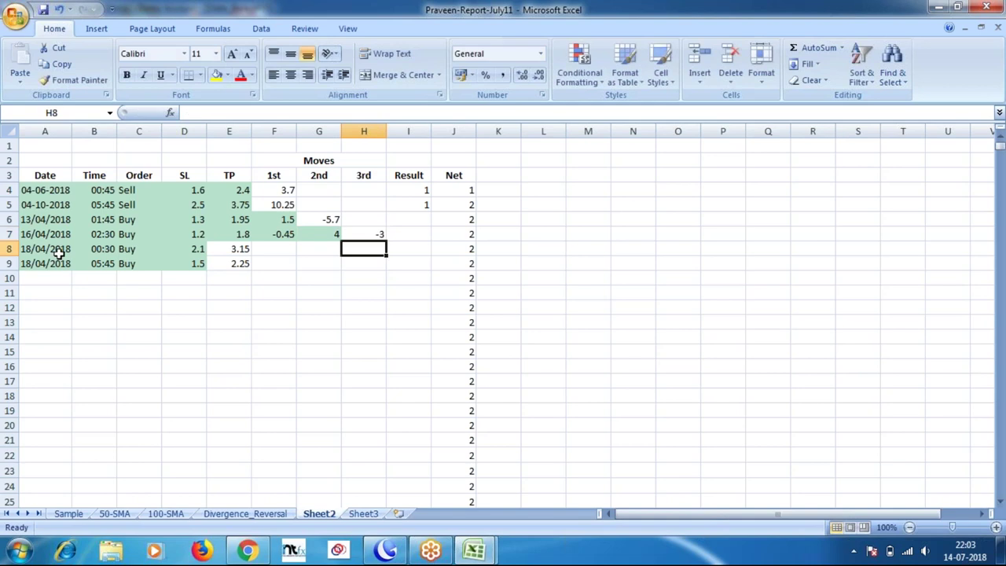
Step: Measure the fall from the 19 April entry line to the 20 April low on the State_Bank chart
key("alt+Tab")
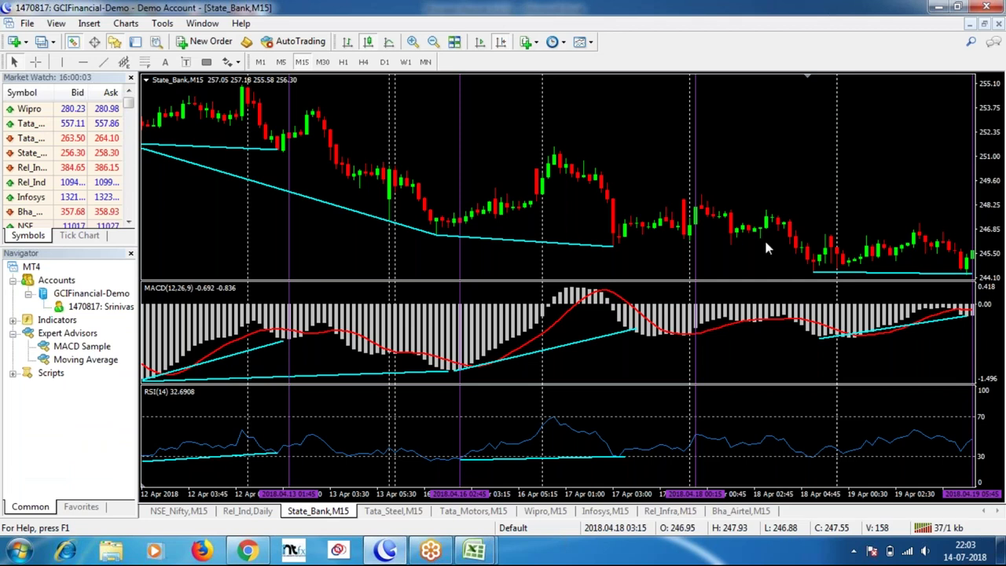
left_click_drag(766, 242, 746, 241)
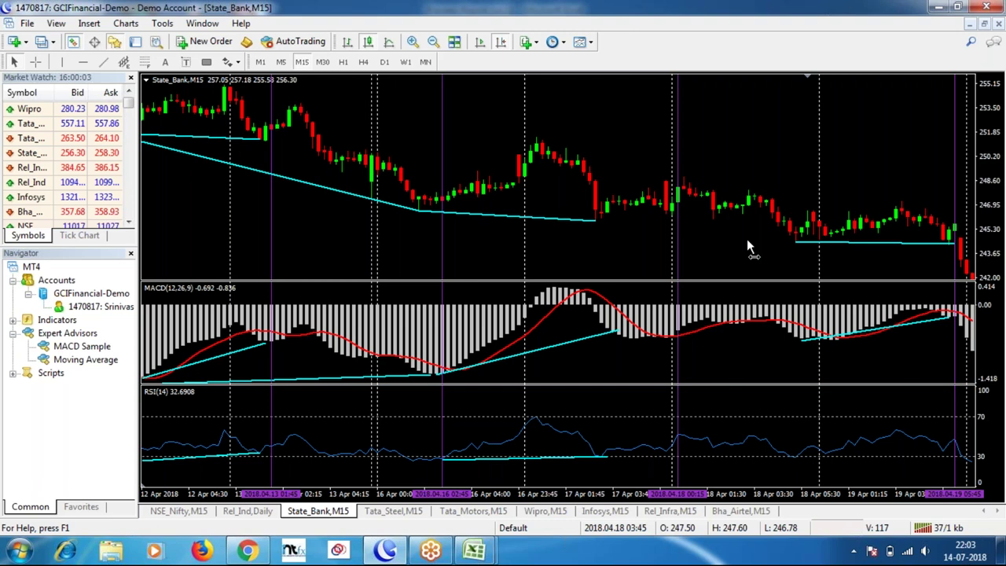
scroll(787, 188, "down", 5)
middle_click(787, 188)
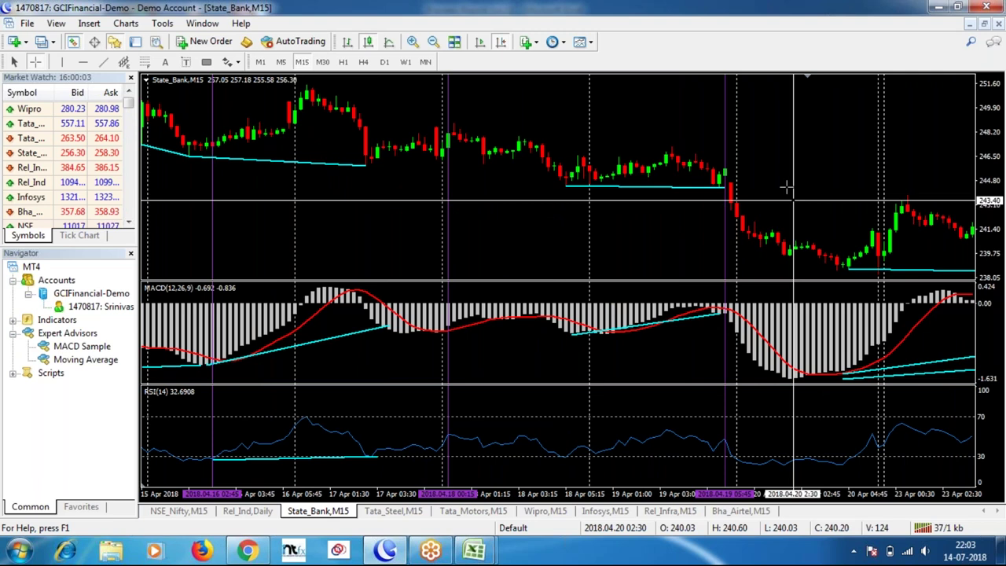
left_click_drag(734, 168, 846, 270)
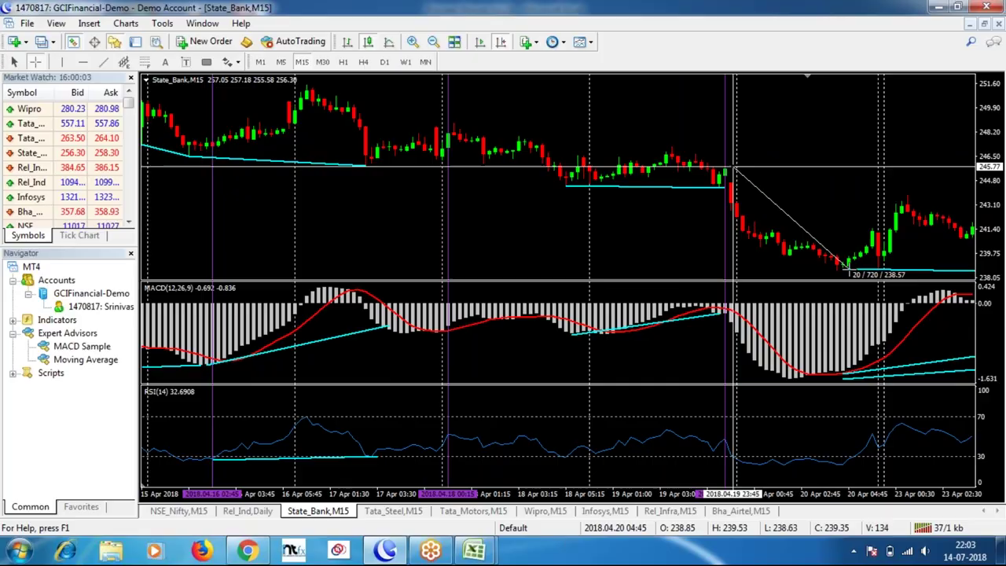
Step: Check the 18/04 00:30 trade's logged TP and result in Divergence_Reversal against its Sheet2 row
key("alt+Tab")
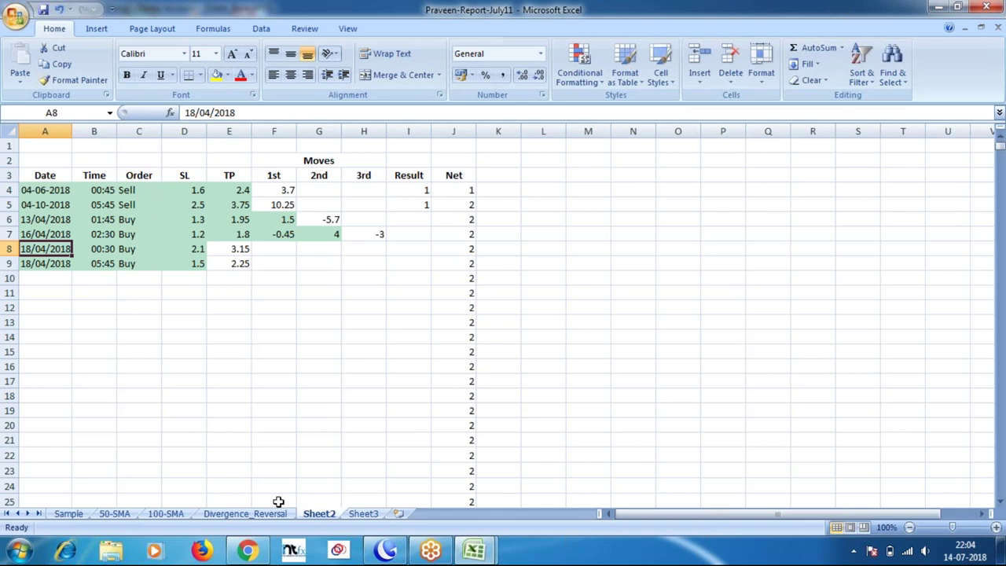
left_click(267, 514)
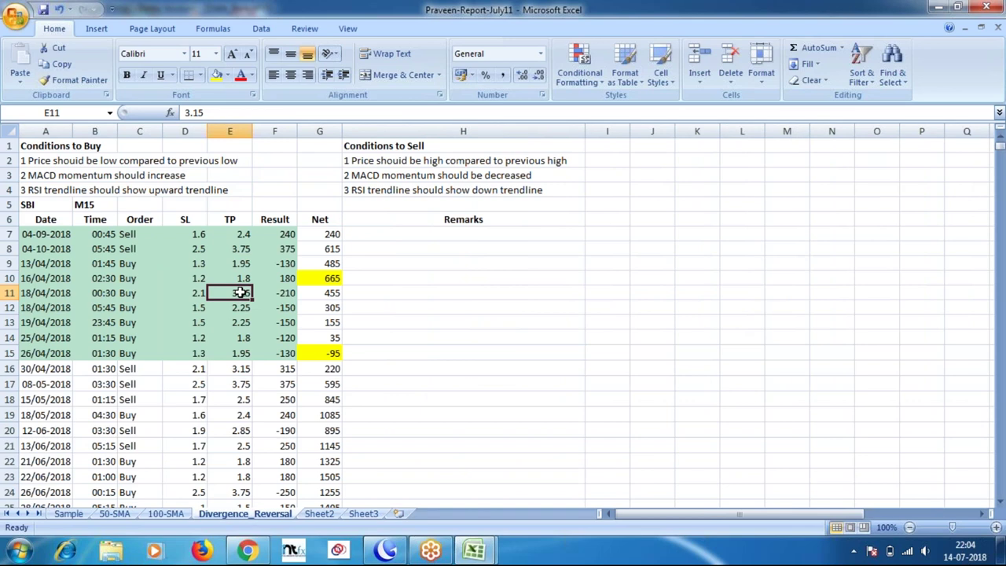
left_click(319, 514)
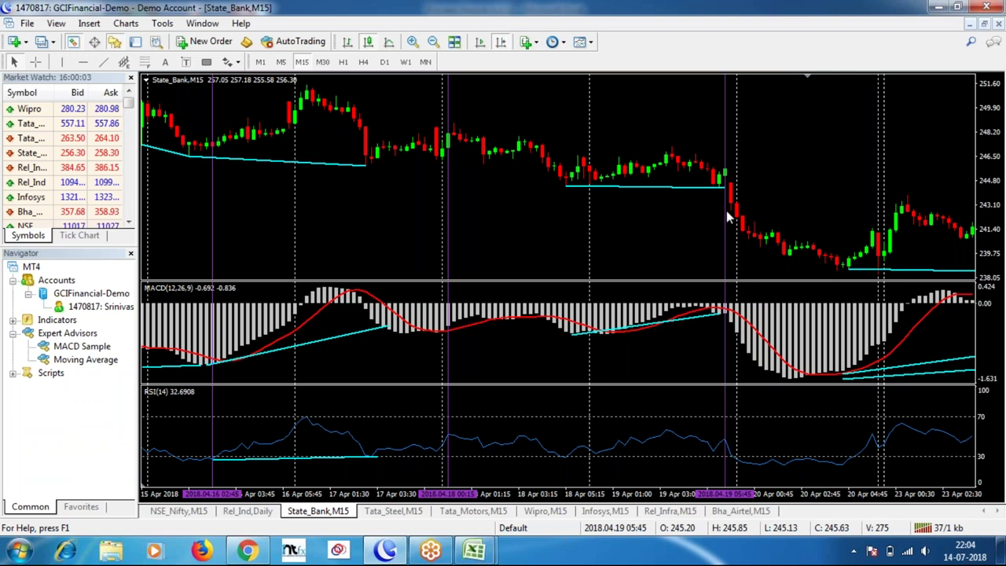
Step: Remeasure the fall from the 19 April entry to the 20 April low, and record -7 as the 18/04 00:30 trade's 1st move in Sheet2
key("ctrl+f")
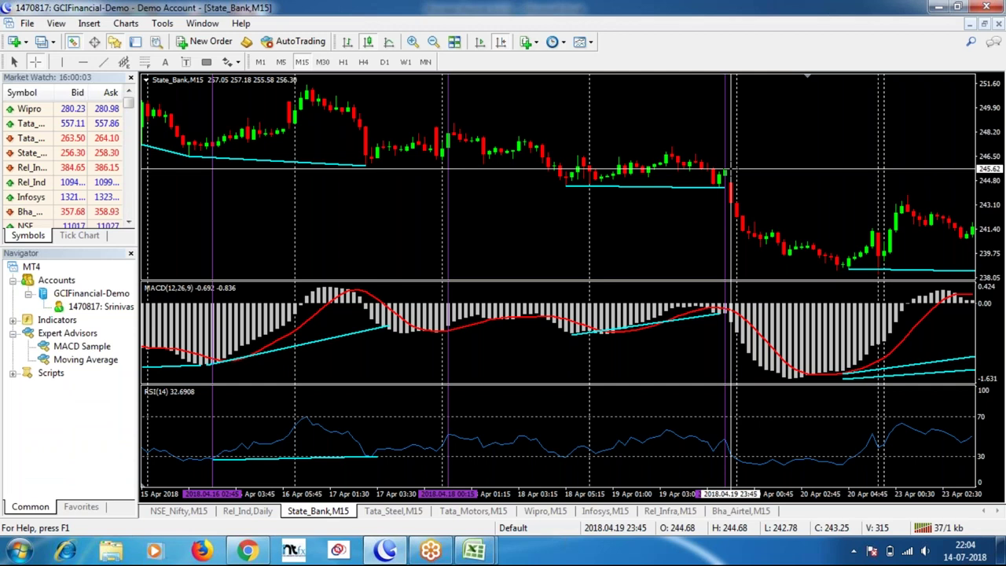
left_click_drag(731, 169, 845, 267)
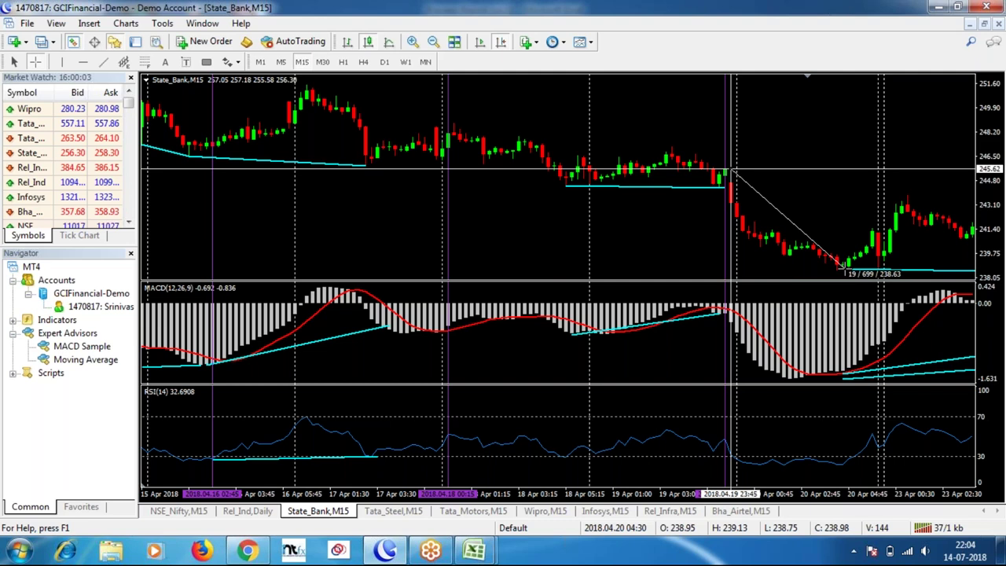
left_click(482, 540)
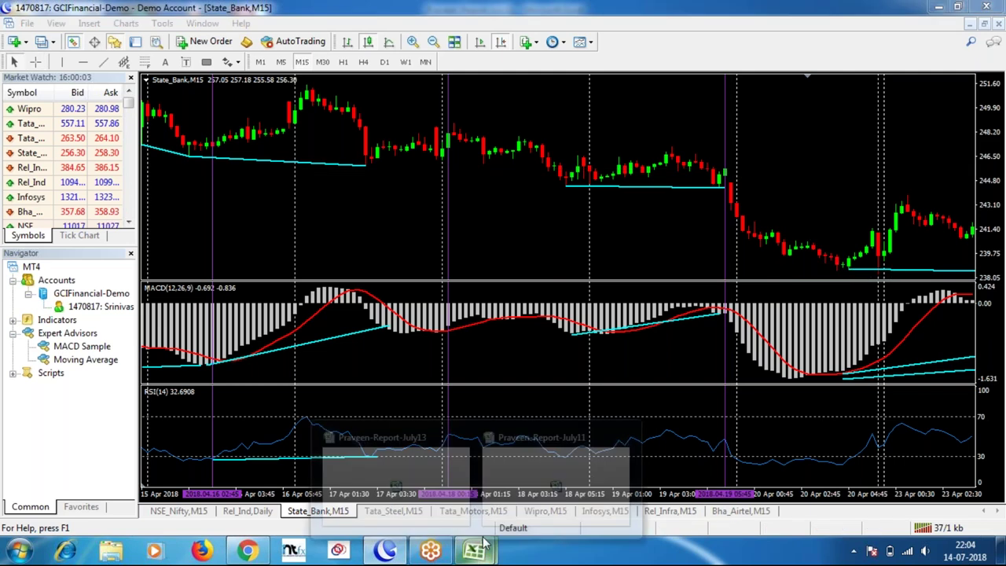
left_click(556, 464)
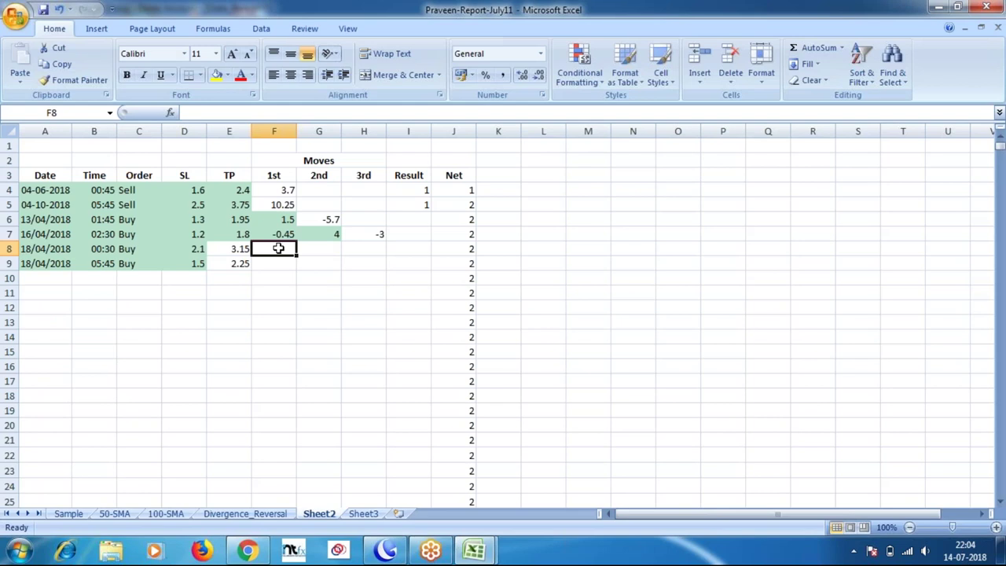
type("-7")
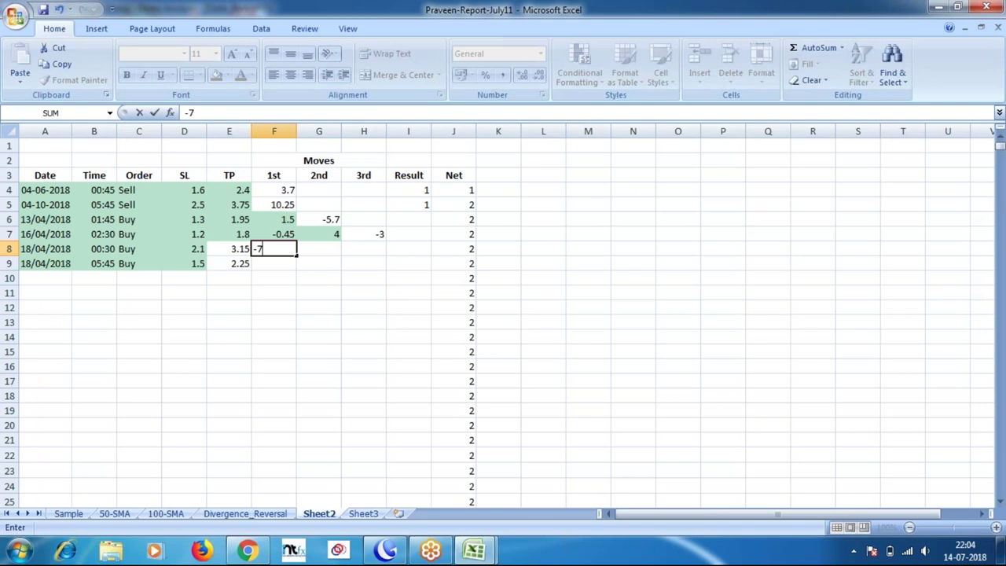
key("Tab")
Step: Measure the successive moves from the 18 April 05:45 entry on the State_Bank chart: the first dip, the 19 April high and the 20 April low
left_click(93, 263)
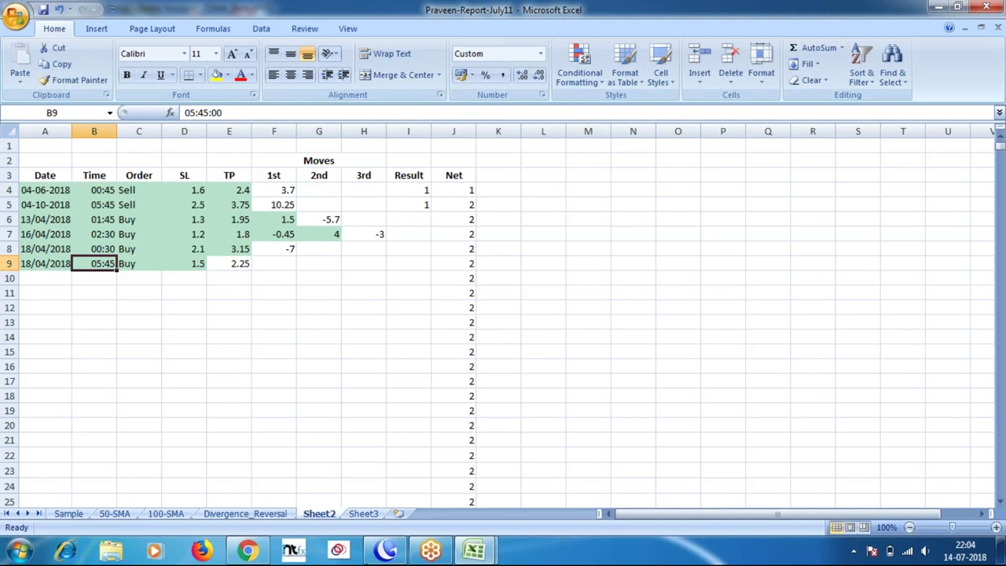
key("alt+Tab")
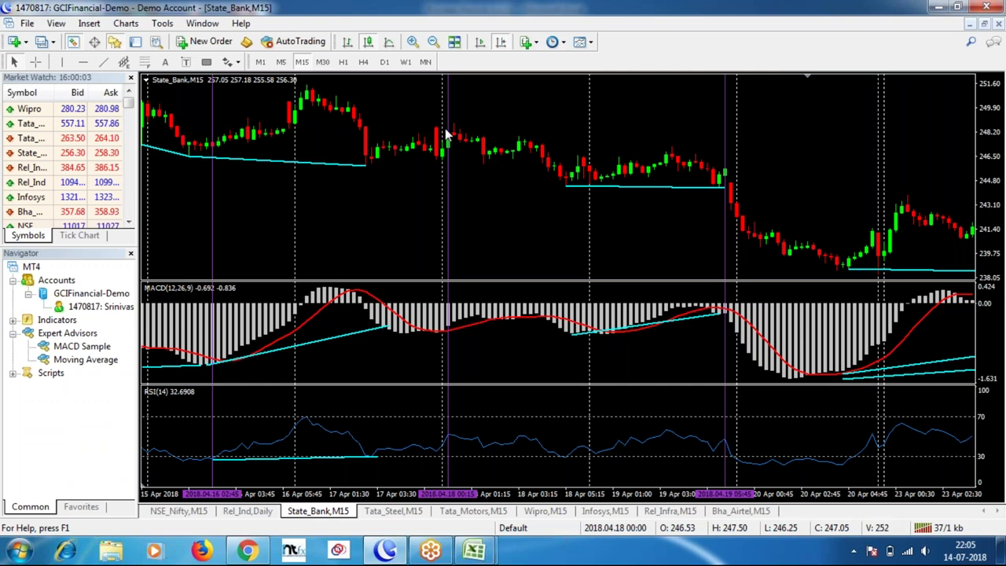
middle_click(564, 225)
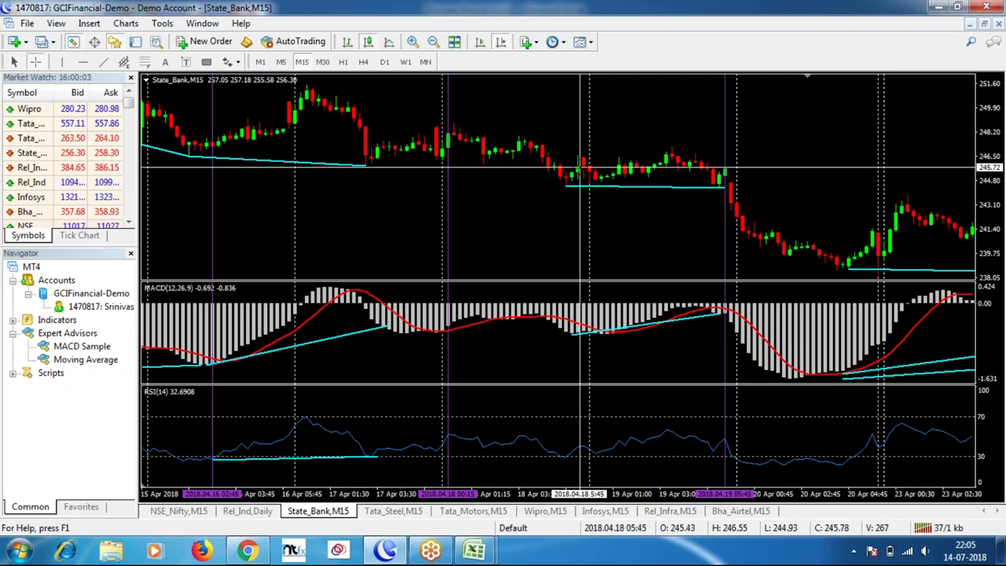
mouse_move(579, 166)
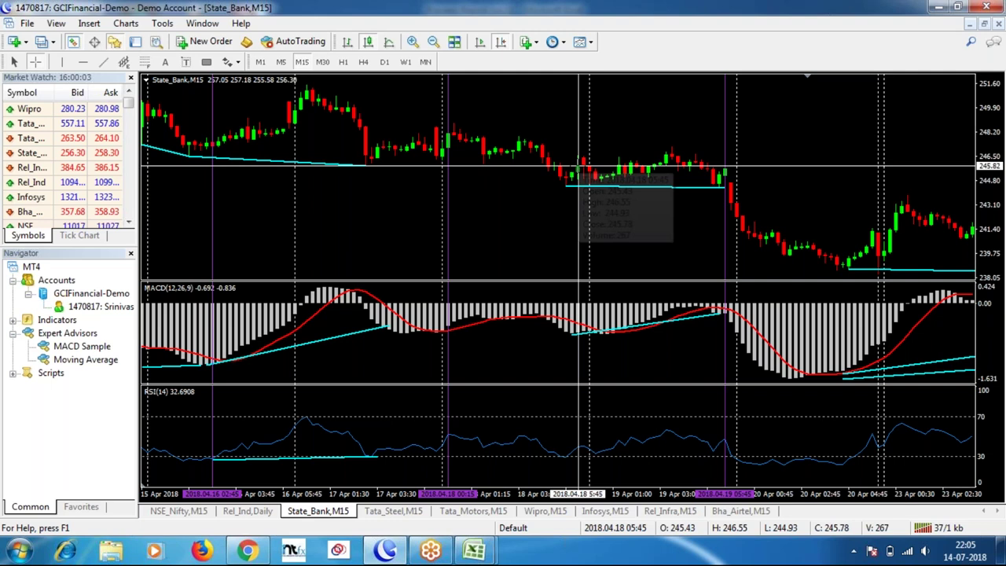
left_click_drag(577, 166, 614, 174)
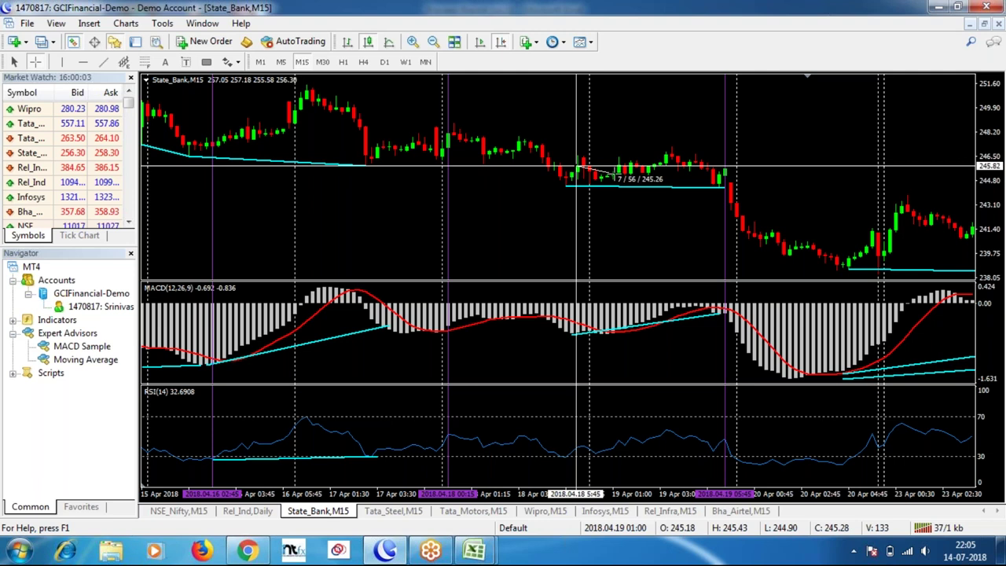
left_click_drag(614, 175, 681, 148)
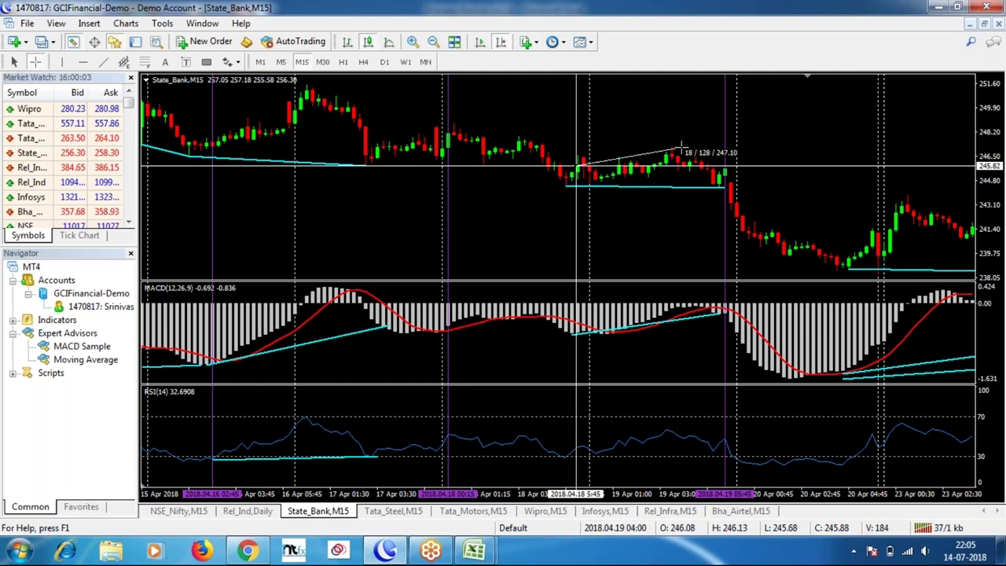
left_click_drag(686, 152, 834, 271)
mouse_move(491, 533)
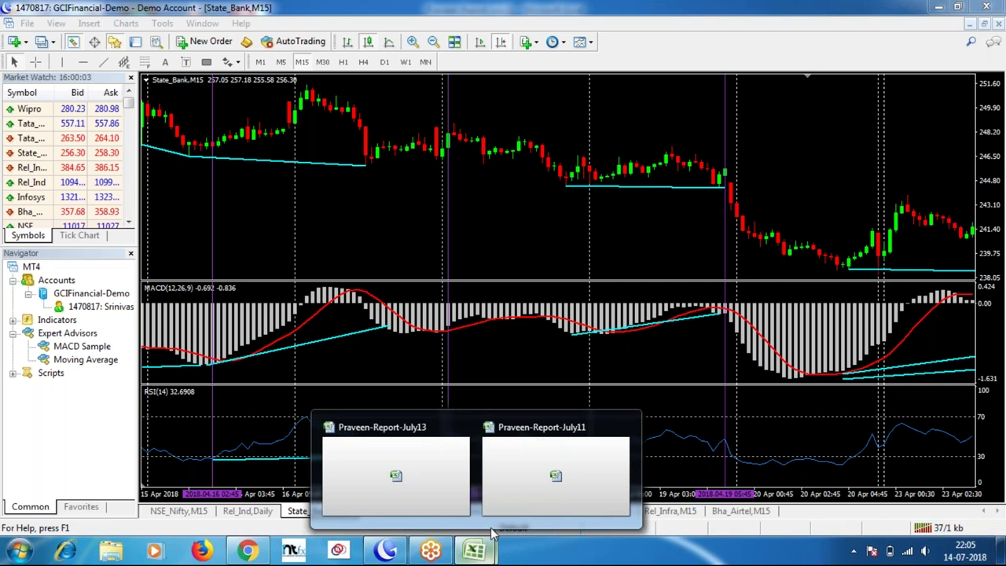
Step: Record the 18/04 05:45 trade's moves in Sheet2 of Praveen-Report-July11: 1st -1, 2nd 1.2 and 3rd -7
left_click(522, 469)
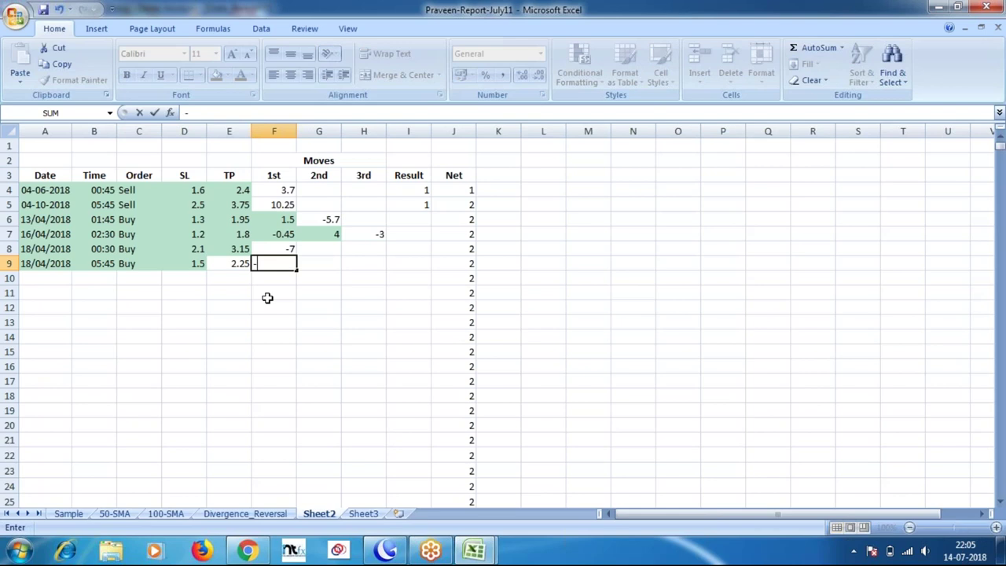
type("-1")
key("Tab")
type("1.2")
key("Tab")
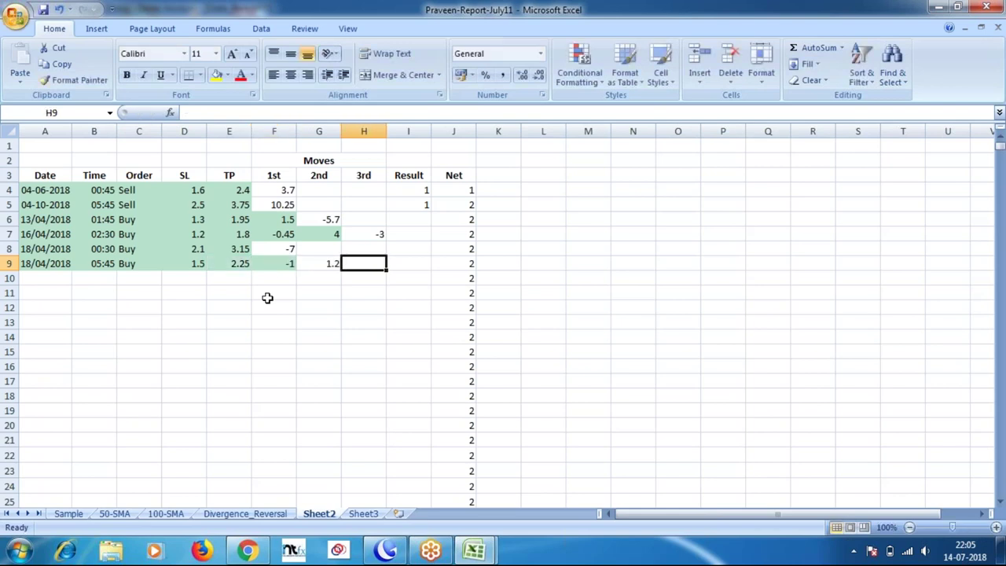
type("-7.")
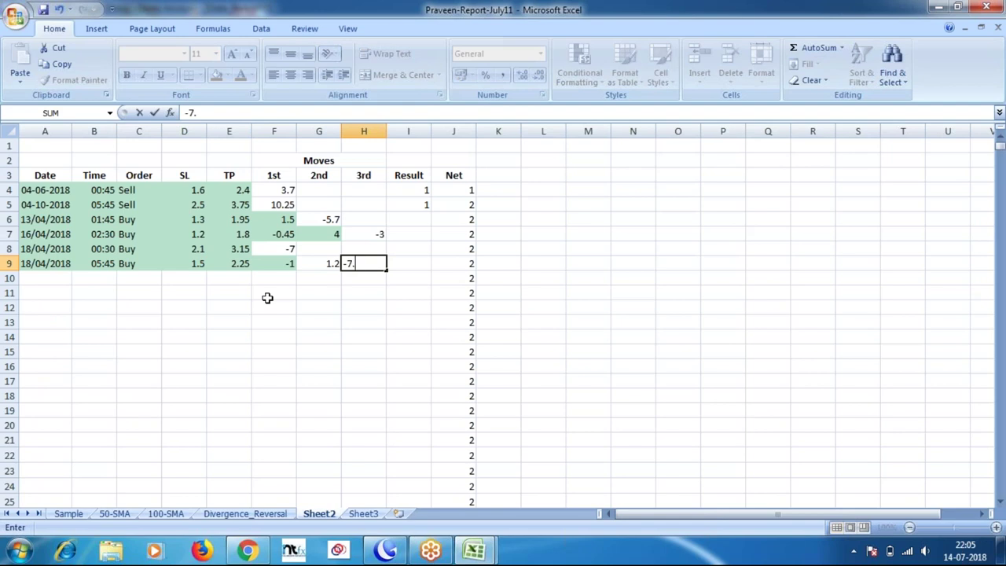
type("0")
key("Tab")
key("Down")
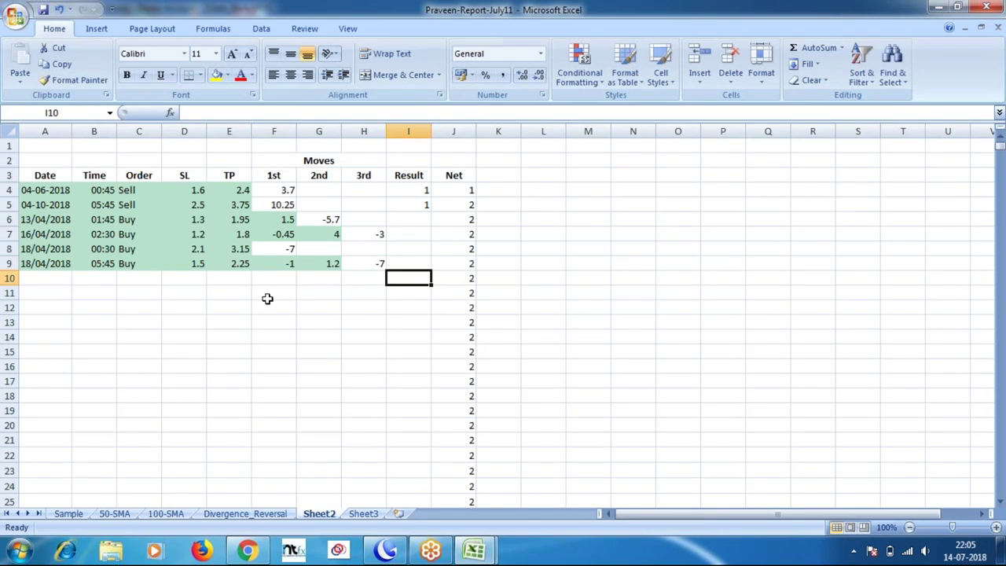
Step: Measure the rise from the 25 April entry line to the next high on the State_Bank chart
key("alt+Tab")
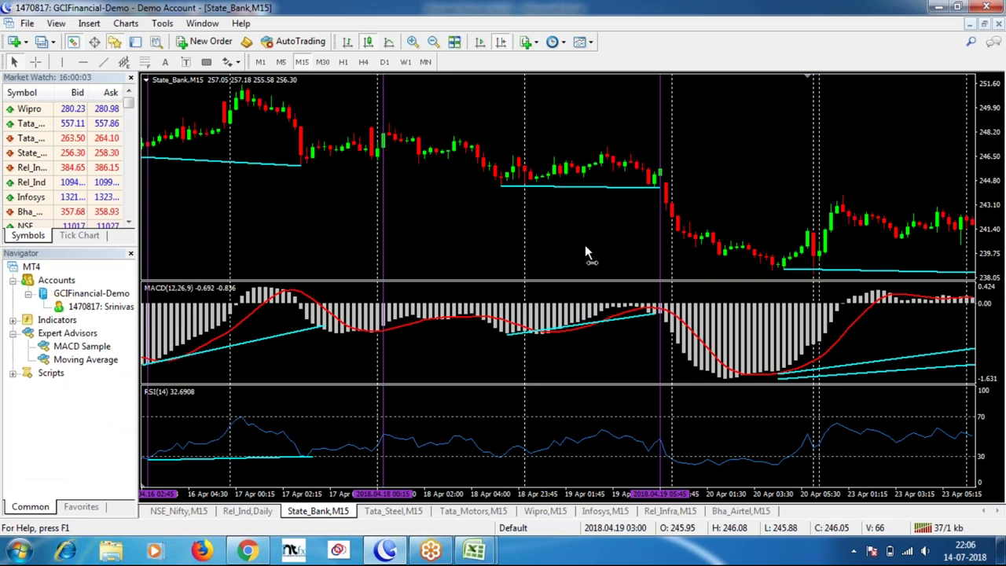
scroll(585, 246, "down", 3)
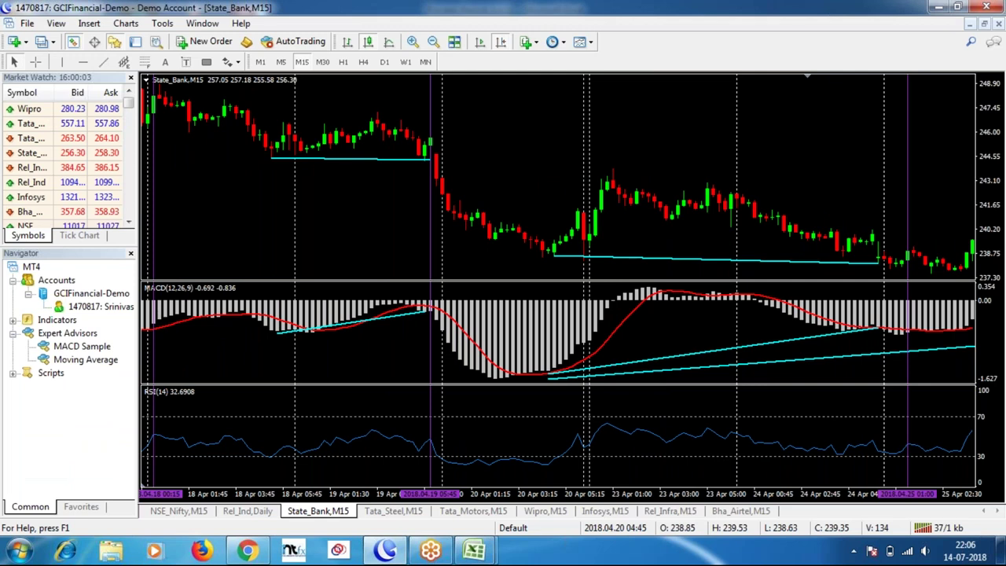
scroll(674, 184, "down", 3)
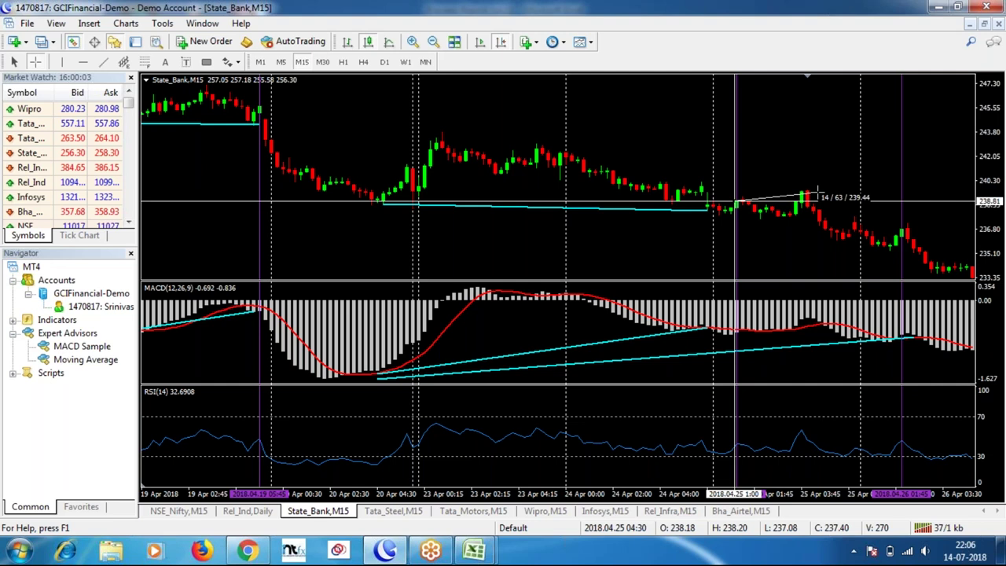
left_click_drag(817, 195, 541, 240)
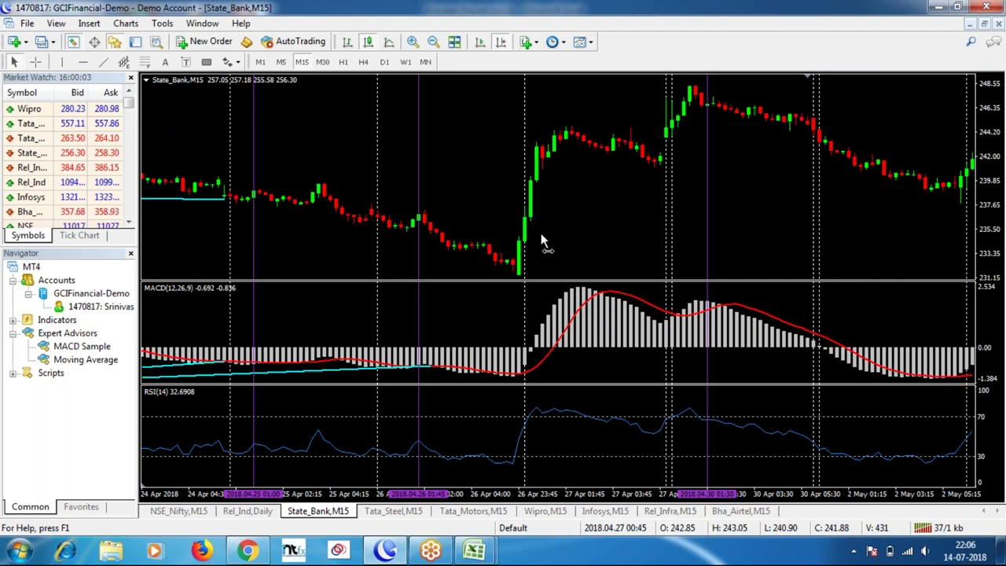
Step: Examine the price, MACD and RSI of the State_Bank chart from late April through late June around the remaining trade dates
scroll(592, 210, "down", 5)
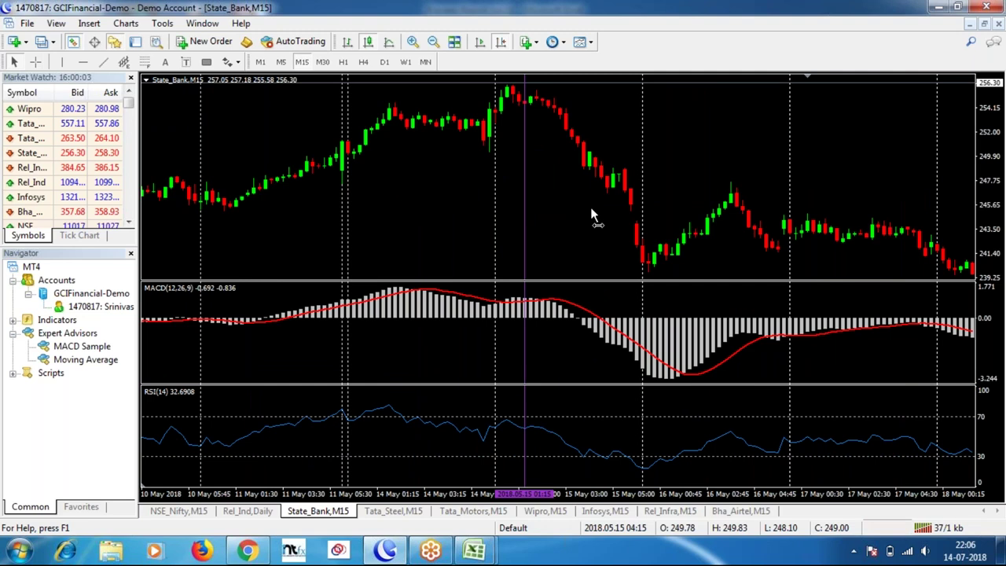
scroll(590, 212, "down", 3)
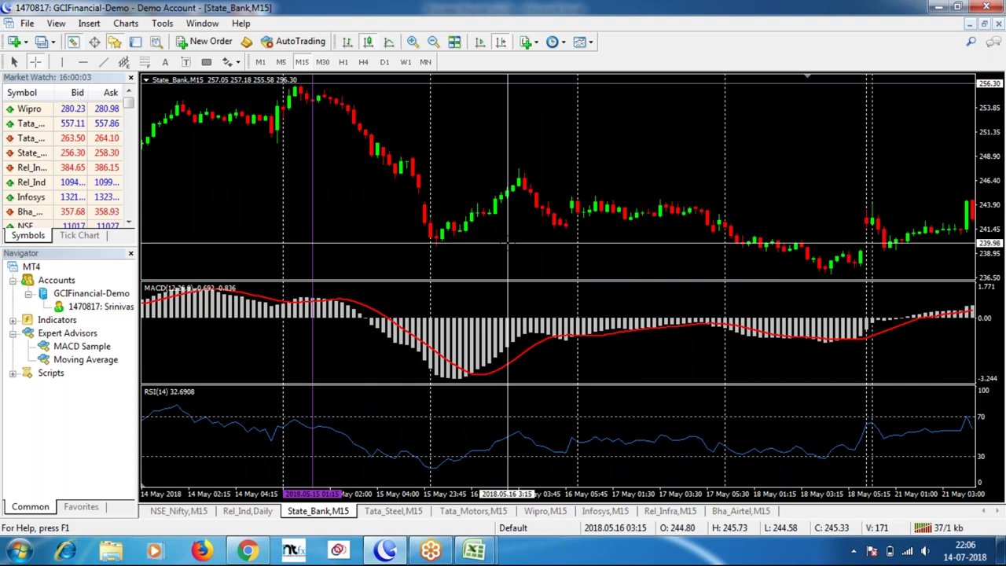
scroll(809, 263, "down", 3)
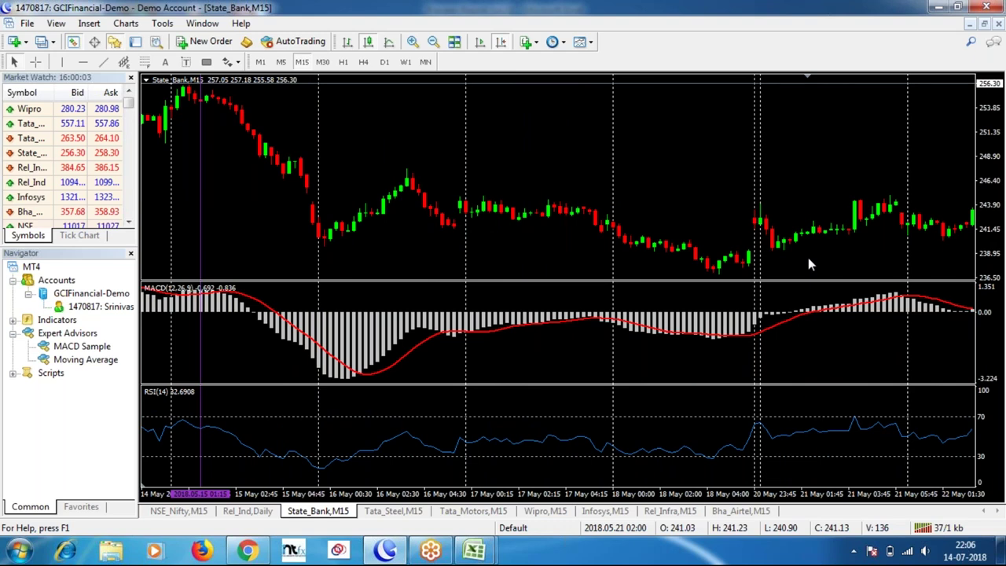
scroll(811, 264, "down", 5)
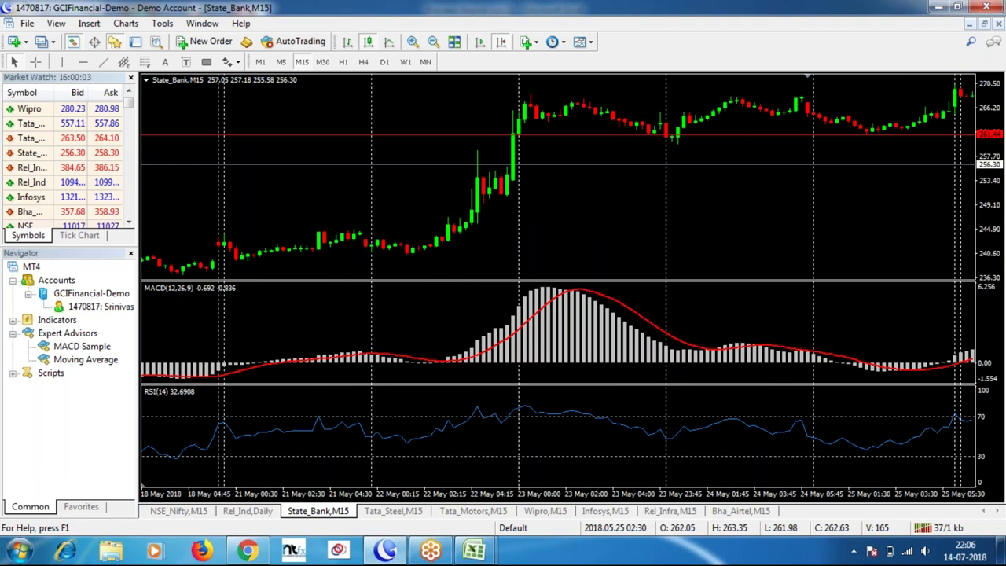
scroll(782, 241, "down", 5)
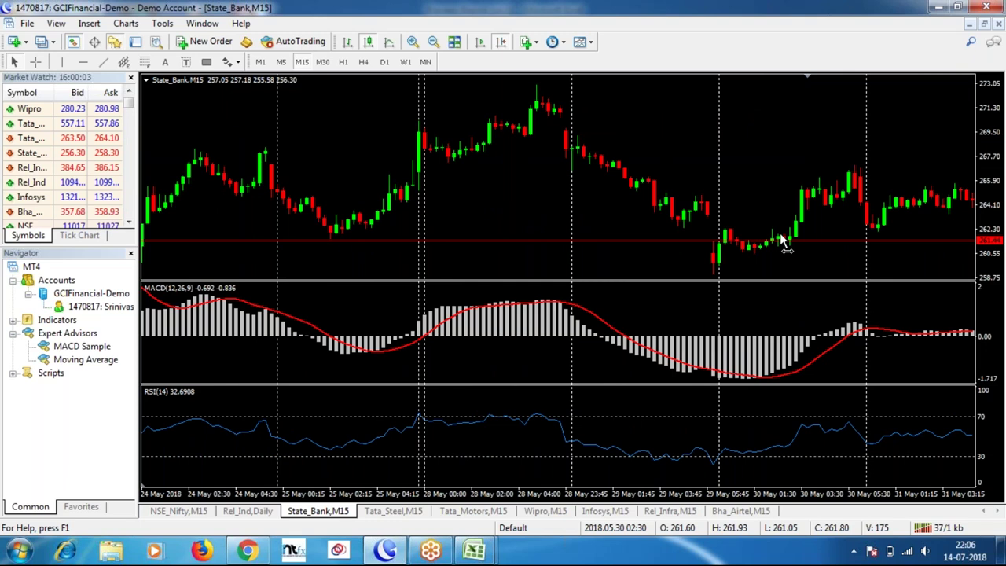
scroll(782, 237, "down", 10)
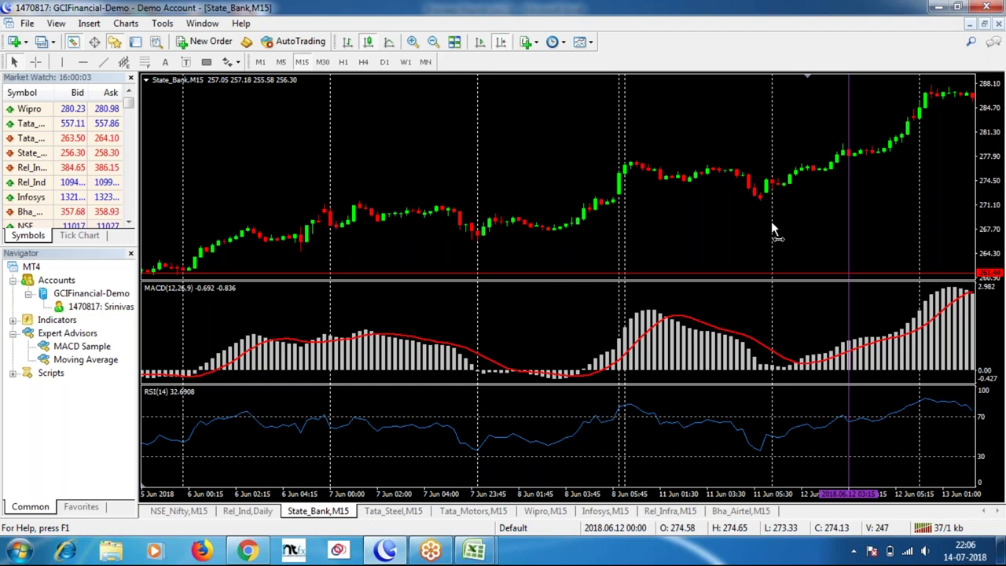
scroll(713, 262, "down", 5)
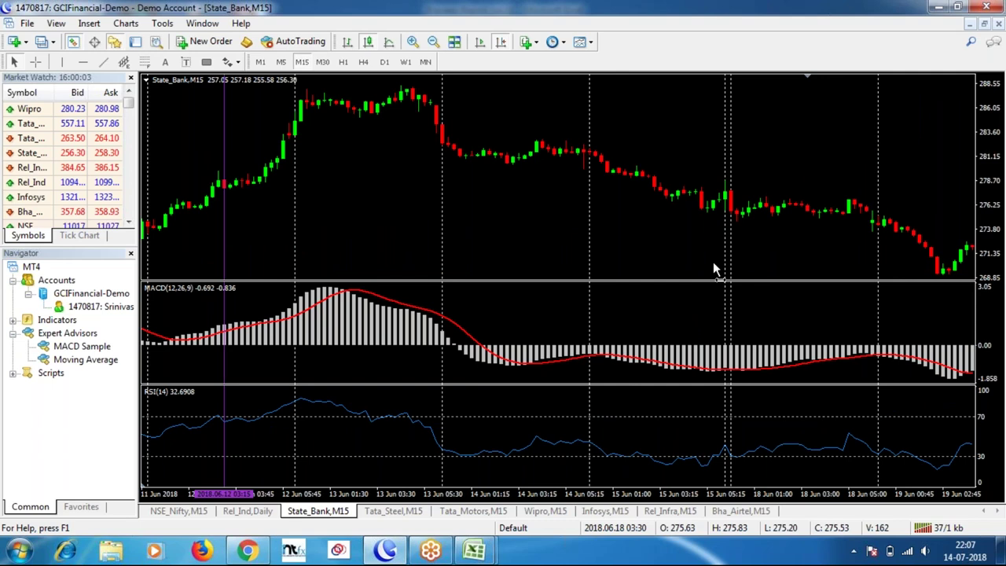
scroll(713, 270, "down", 5)
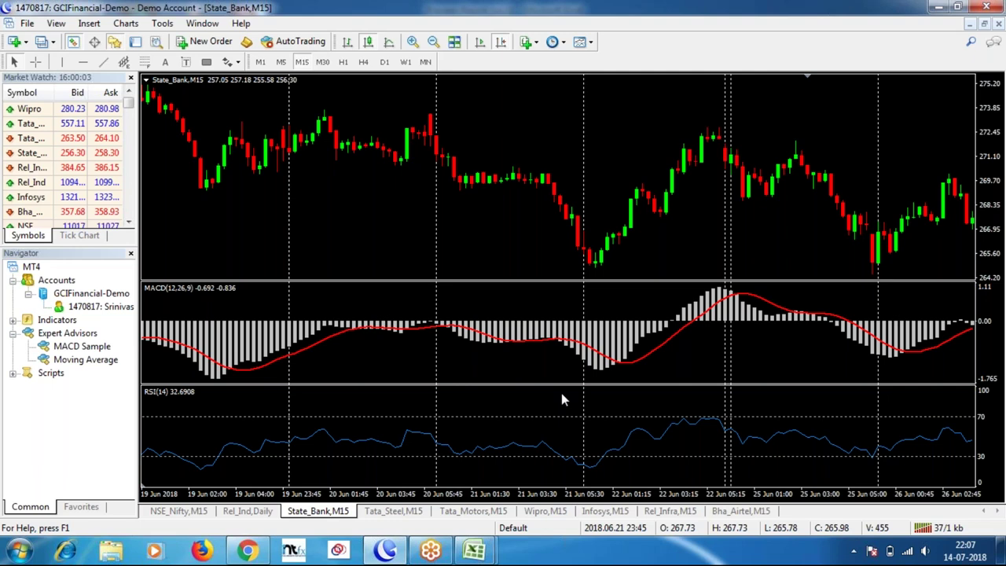
Step: Look up the 22/06 and 26/06 trades in Divergence_Reversal and compare them with the late June candles on the State_Bank chart
key("alt+Tab")
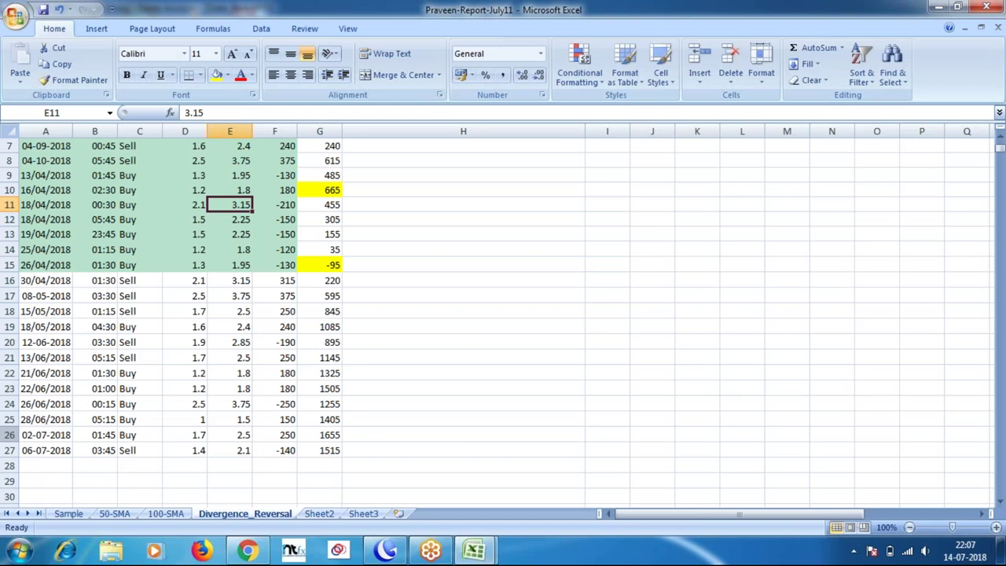
left_click(32, 390)
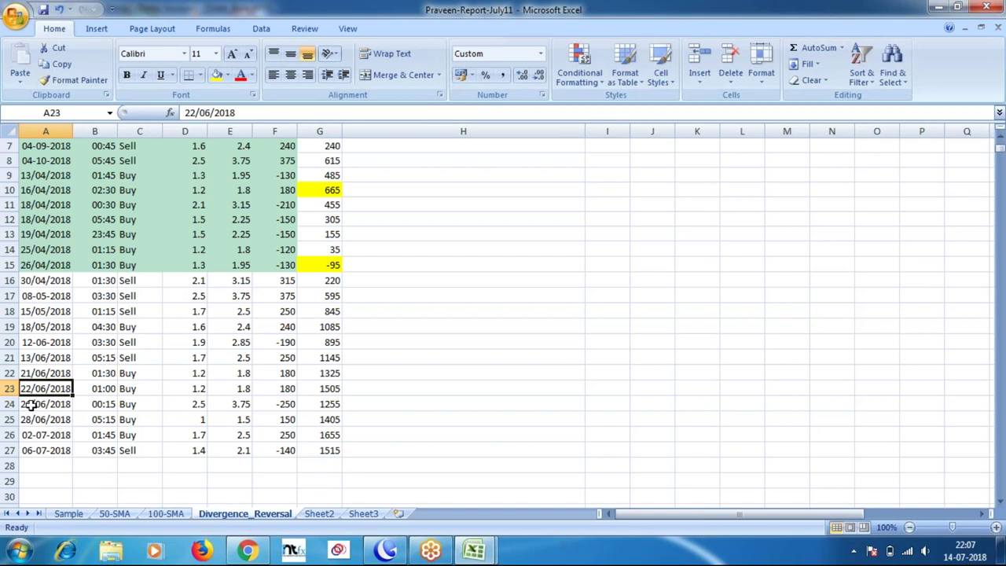
key("alt+Tab")
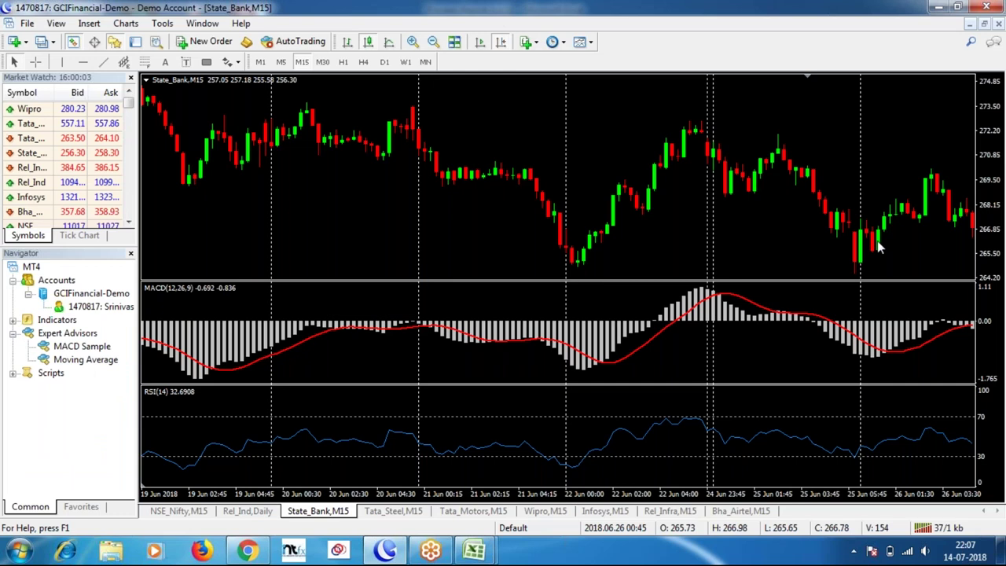
left_click_drag(879, 247, 704, 179)
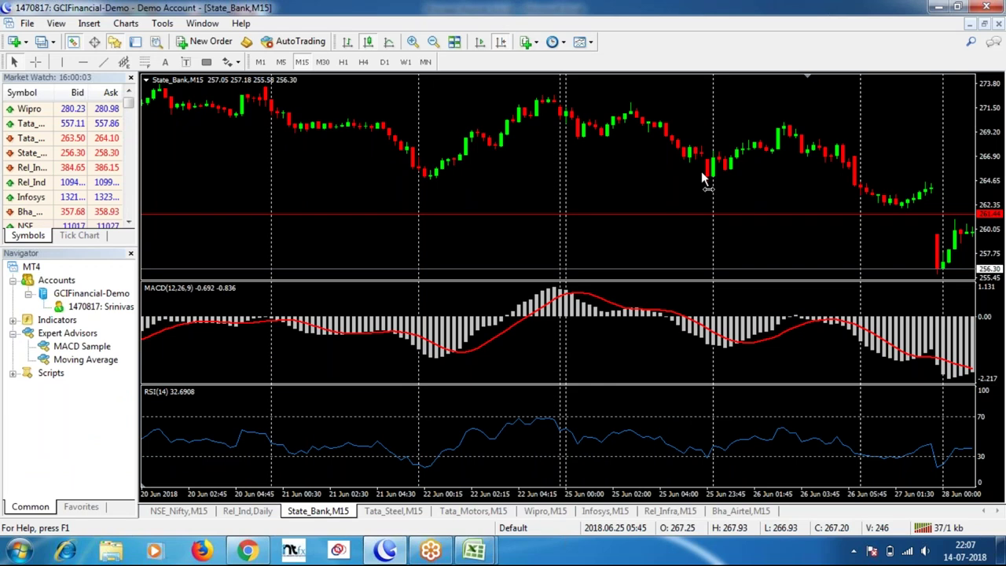
key("alt+Tab")
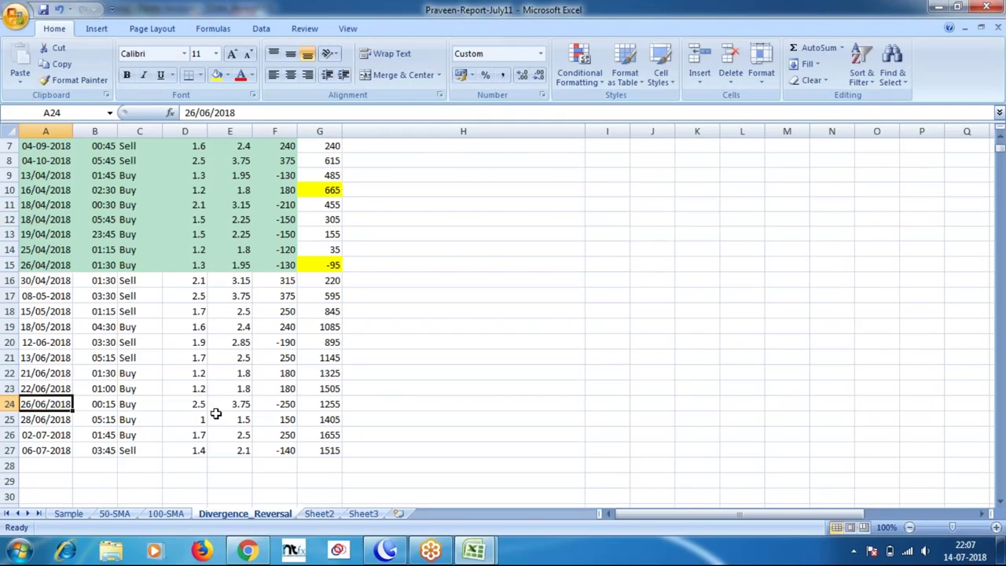
Step: On the State_Bank chart, move the red horizontal line to 266.80 and place a vertical line at 26 June 2018 00:00
key("alt+Tab")
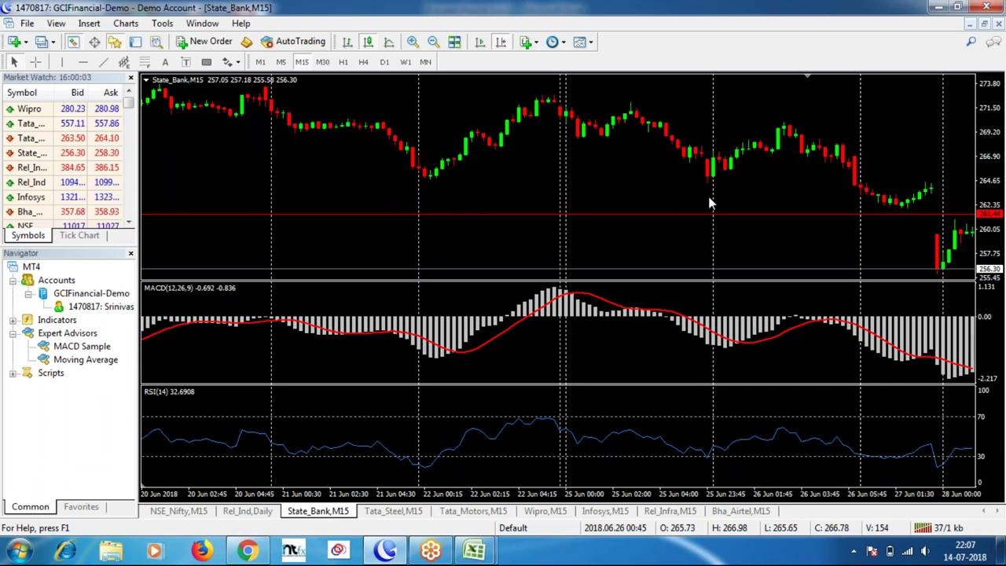
left_click_drag(709, 203, 684, 225)
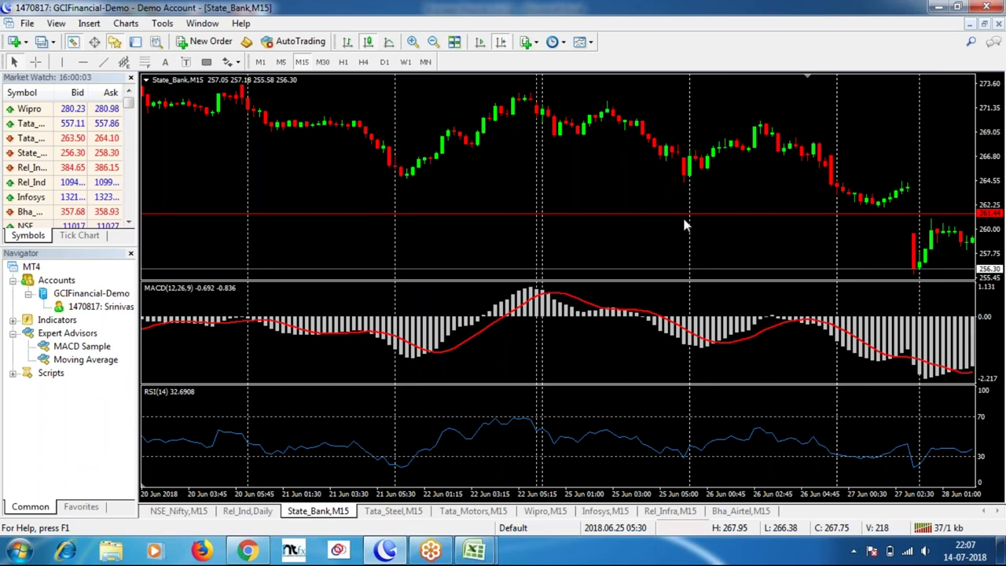
left_click_drag(682, 214, 695, 169)
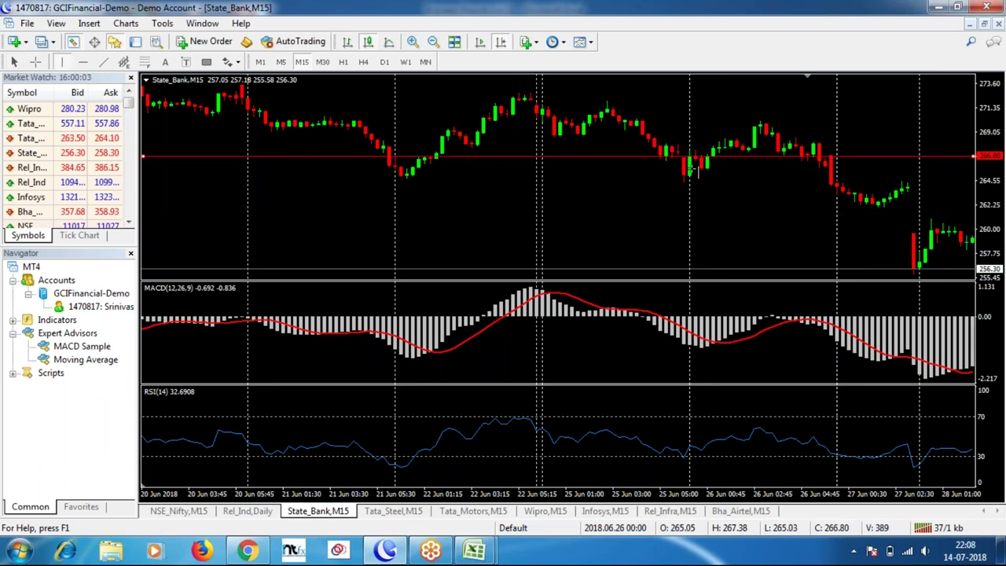
left_click(692, 169)
Step: Examine the price action around the 26 June line and check the 26/06 trade's logged result in Divergence_Reversal
scroll(760, 253, "down", 2)
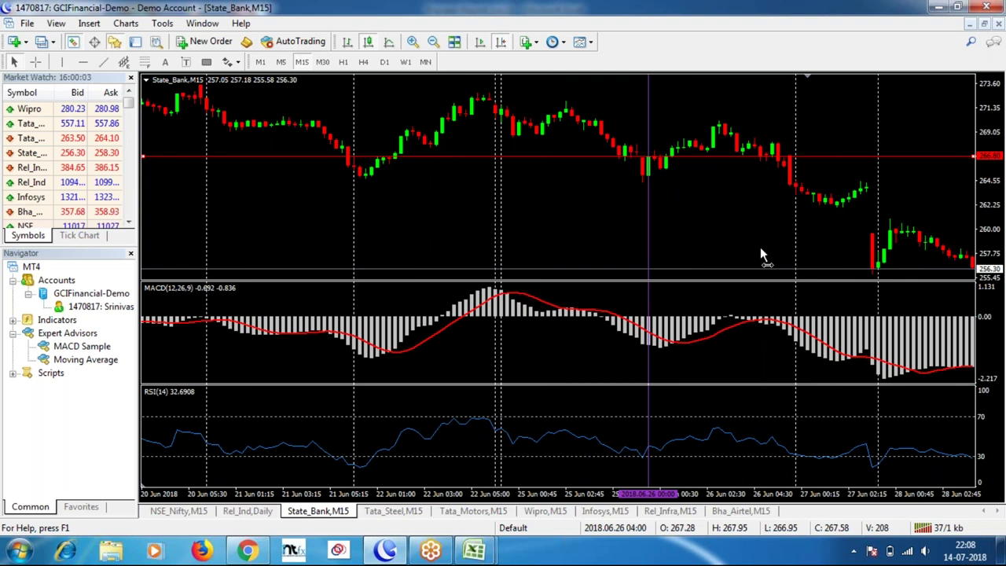
scroll(770, 236, "up", 5)
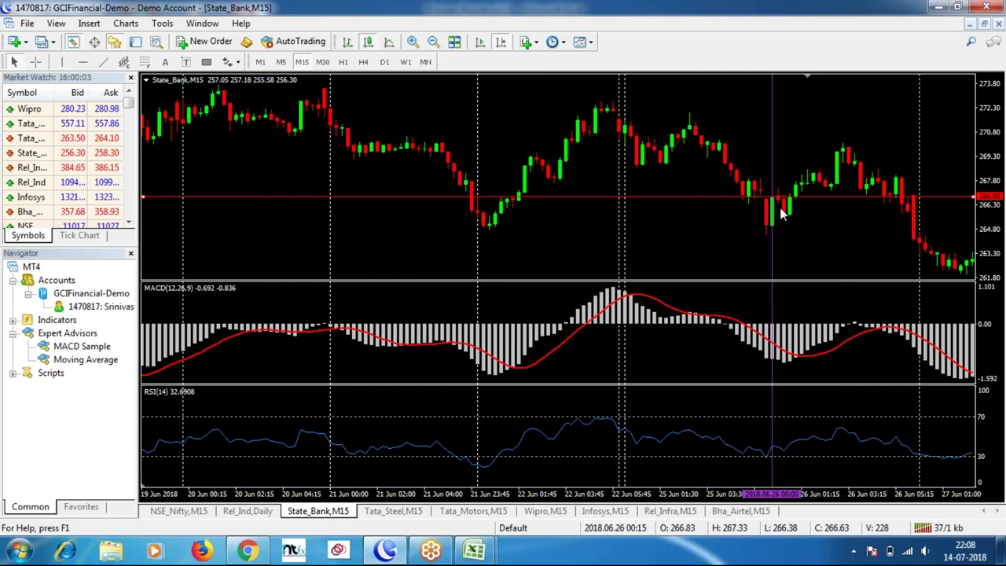
left_click(474, 550)
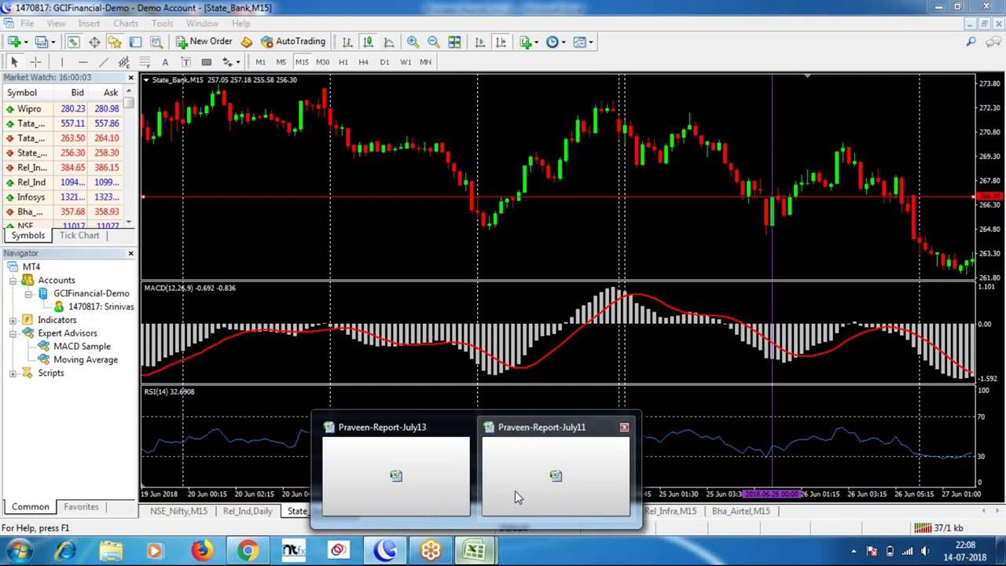
left_click(515, 491)
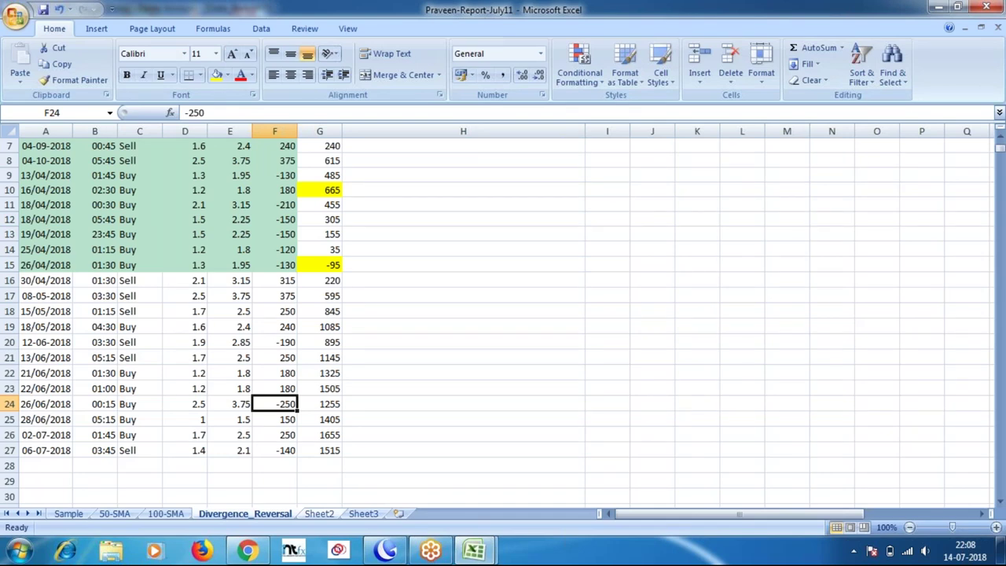
Step: In Sheet2 row 10, log the 26-06-2018 Buy trade with time 0.15, SL 2.5 and TP 3.75, checking the chart and Divergence_Reversal
key("ctrl+Page_Down")
type("0.15")
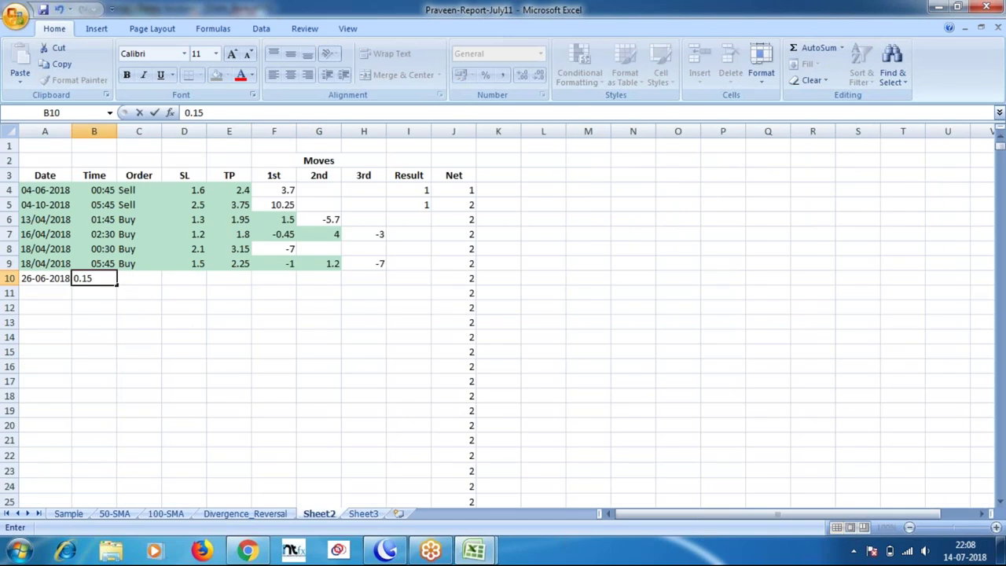
key("alt+Tab")
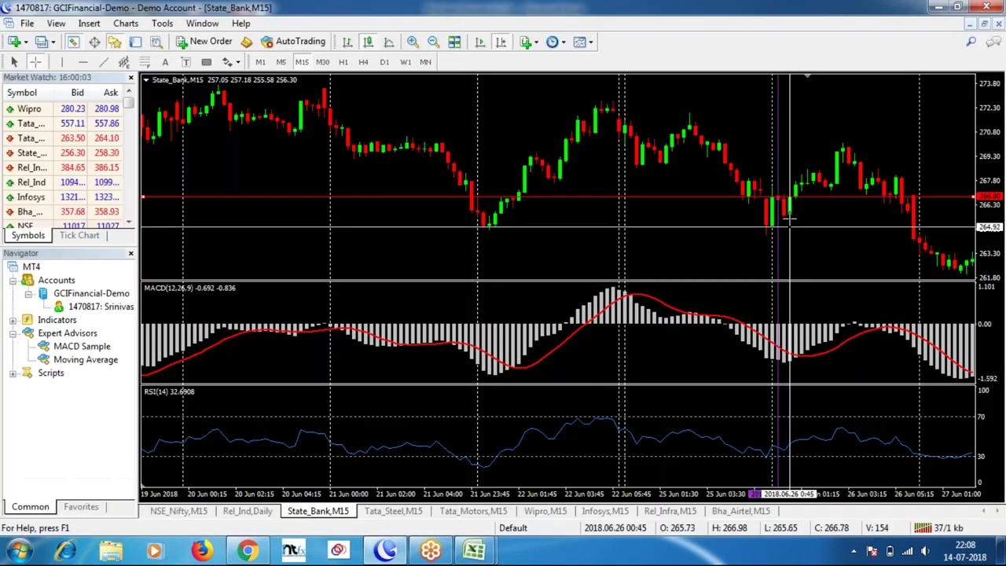
left_click_drag(781, 197, 777, 236)
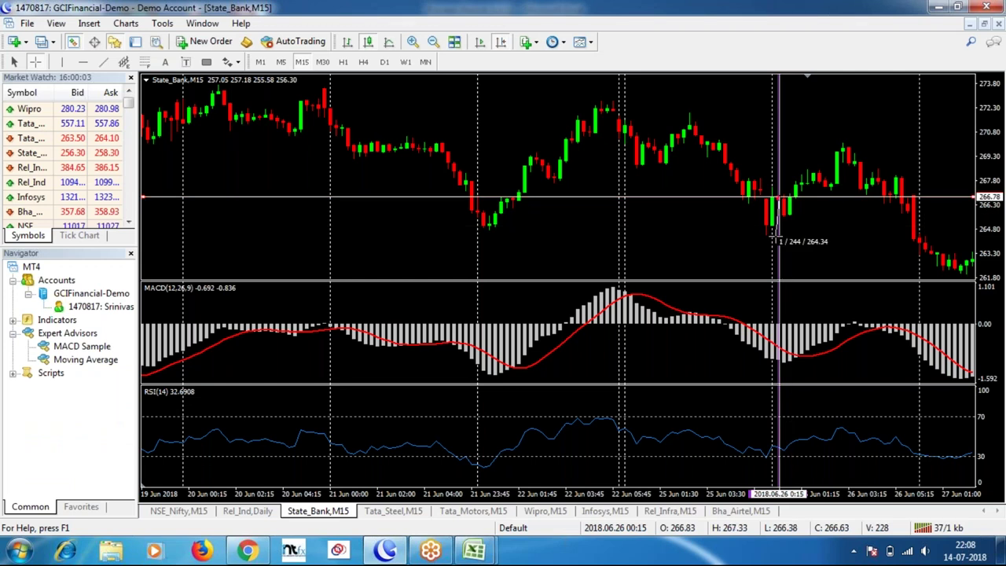
key("alt+Tab")
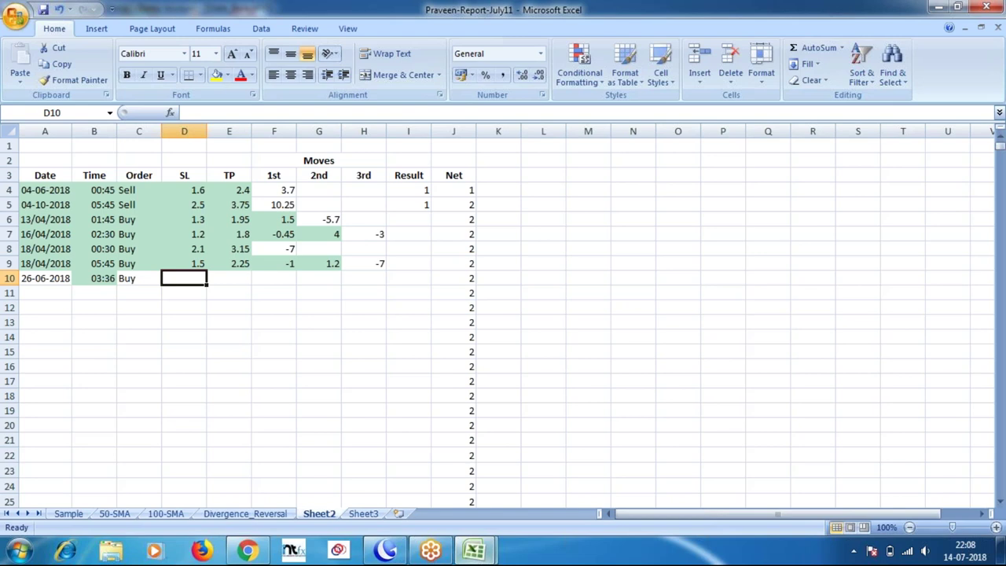
left_click(244, 513)
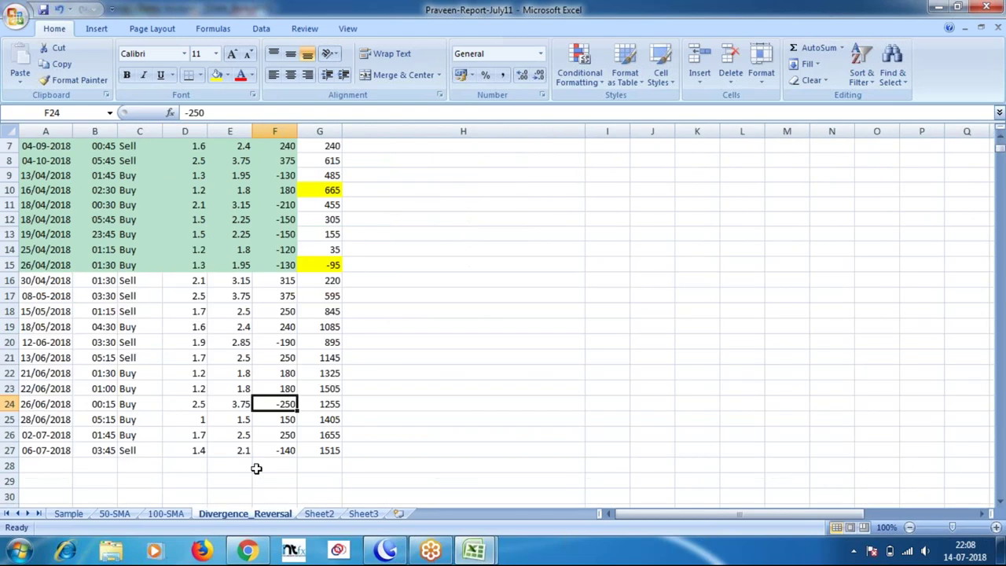
left_click(474, 552)
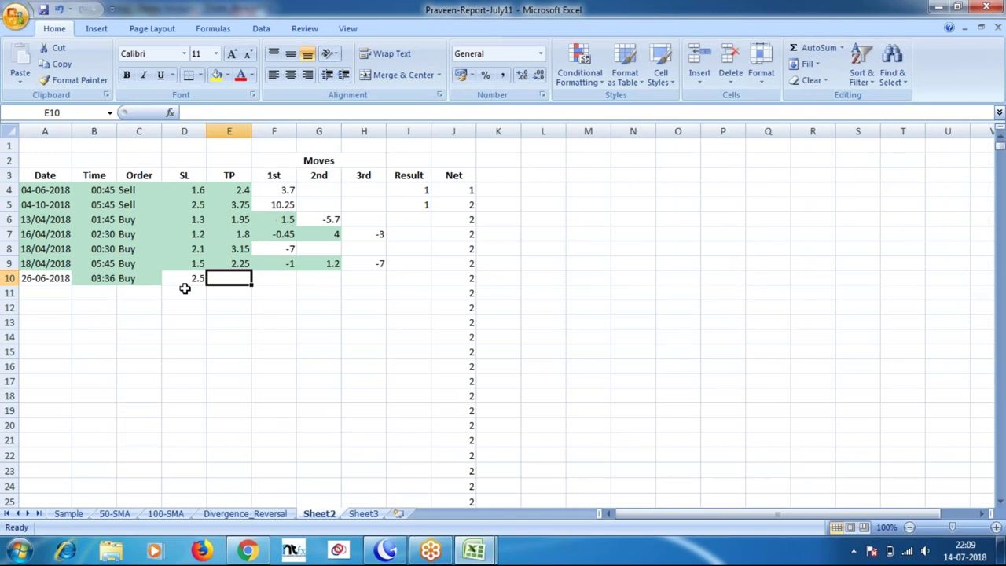
type("3.75")
key("Tab")
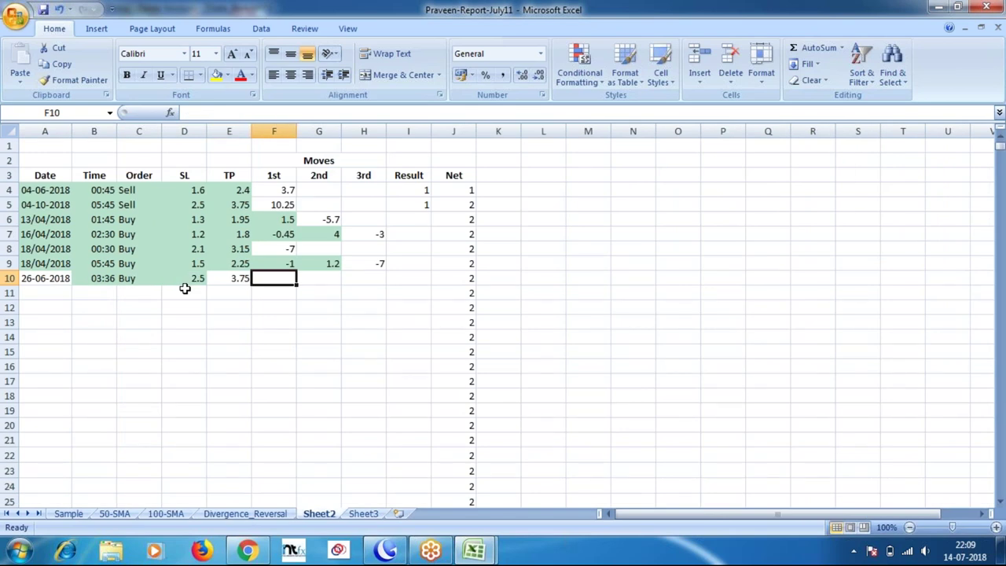
Step: On the State_Bank chart, measure the moves from the 26 June 00:15 entry to the first dip and the following peak
key("alt+Tab")
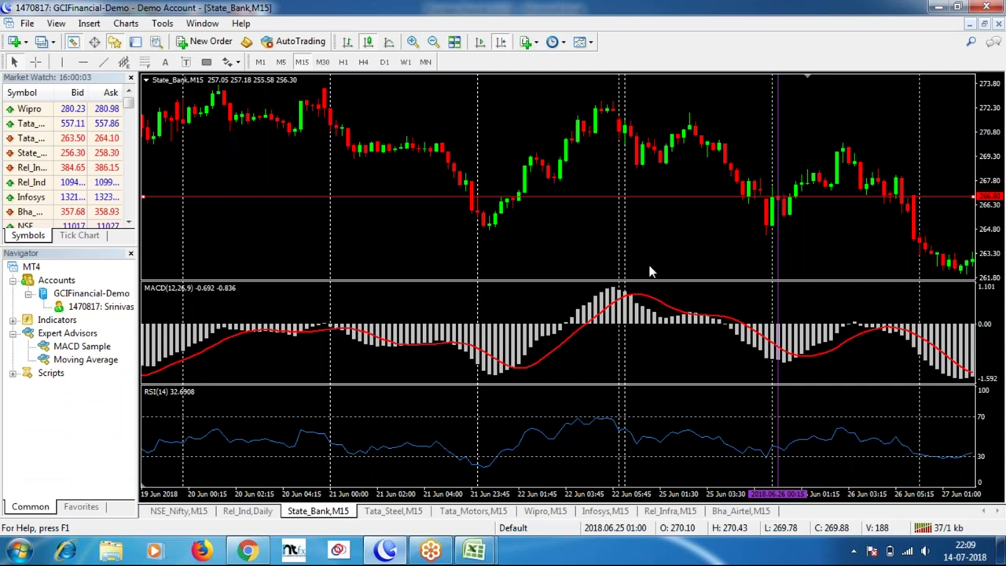
key("ctrl+f")
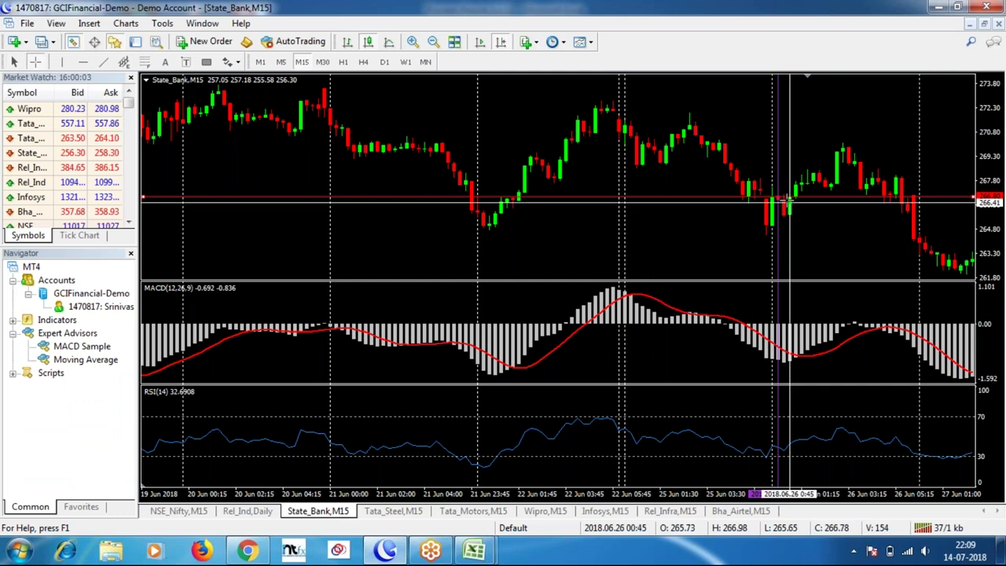
left_click_drag(783, 196, 824, 202)
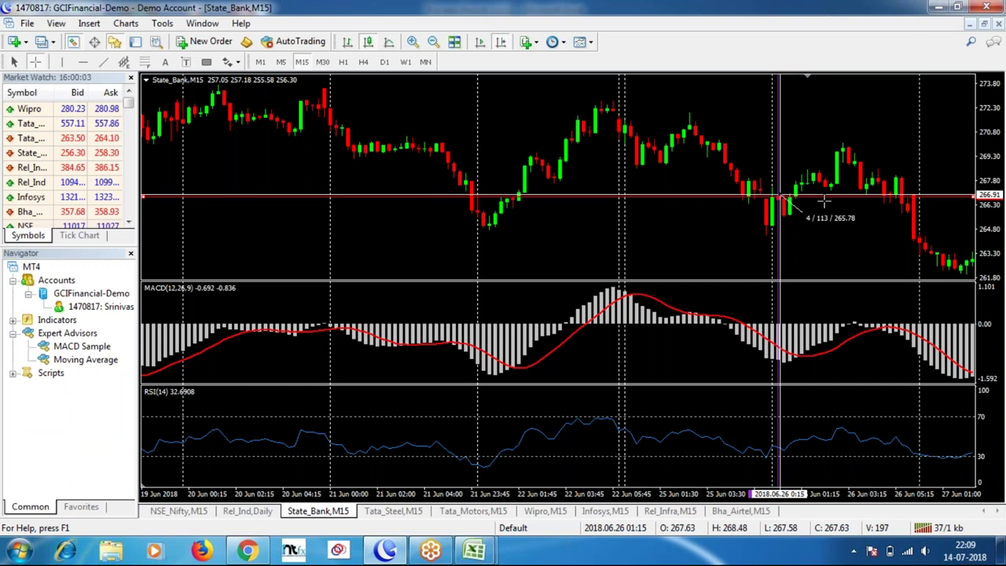
left_click_drag(824, 201, 789, 214)
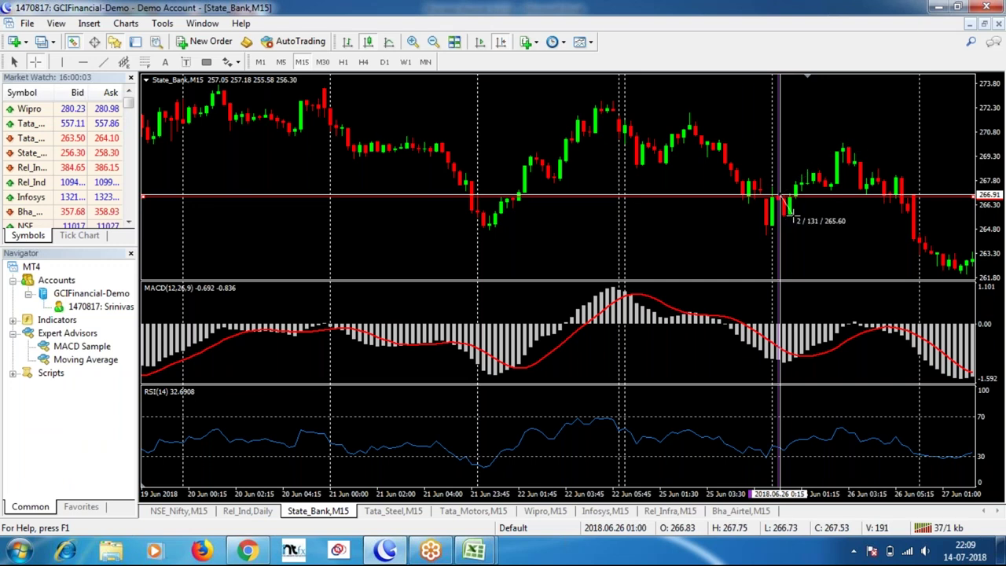
left_click_drag(789, 214, 907, 207)
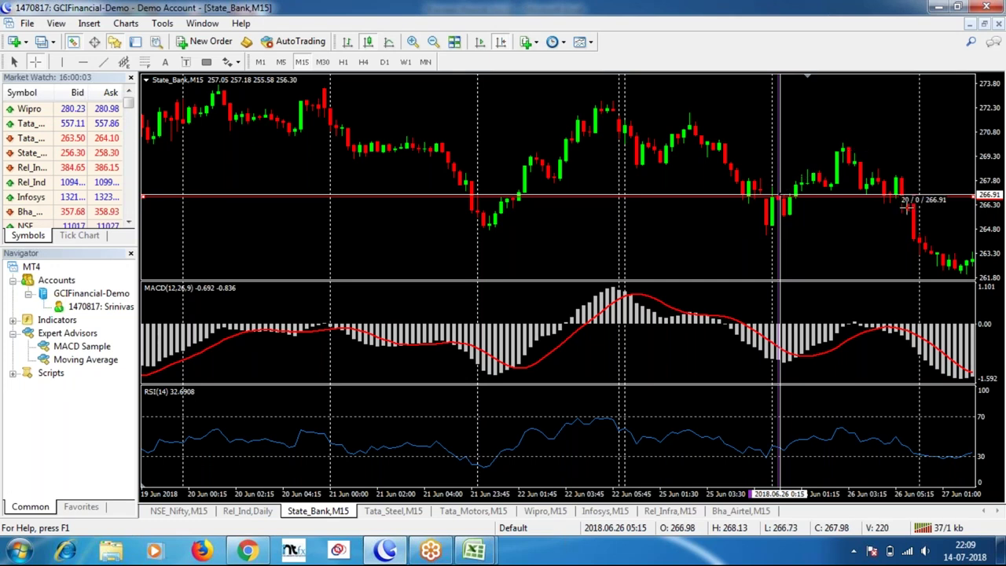
left_click_drag(907, 207, 852, 144)
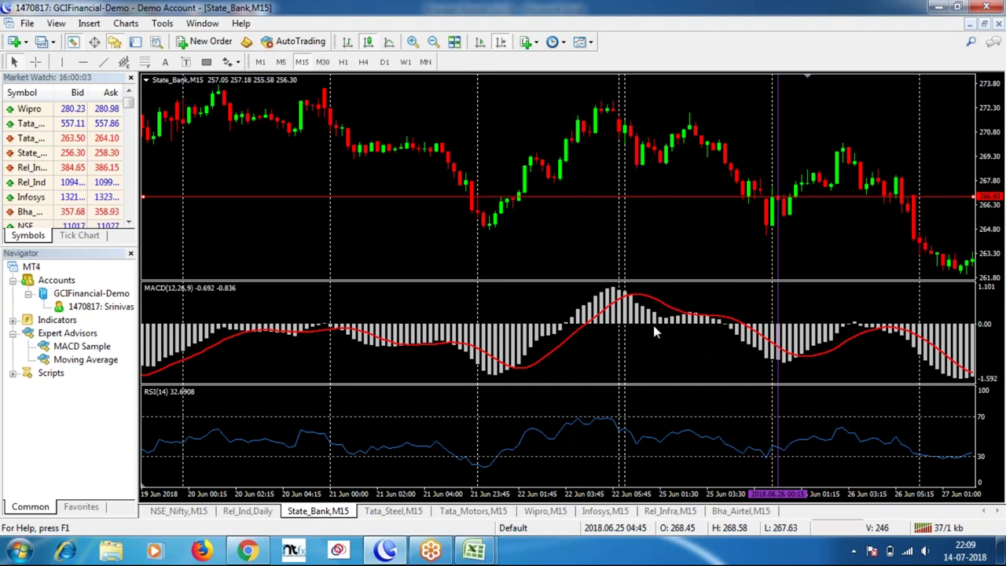
Step: In Sheet2's 26-06-2018 row, enter -1.3 as the 1st move and 3.15 as the 2nd move
left_click(476, 552)
type("-13")
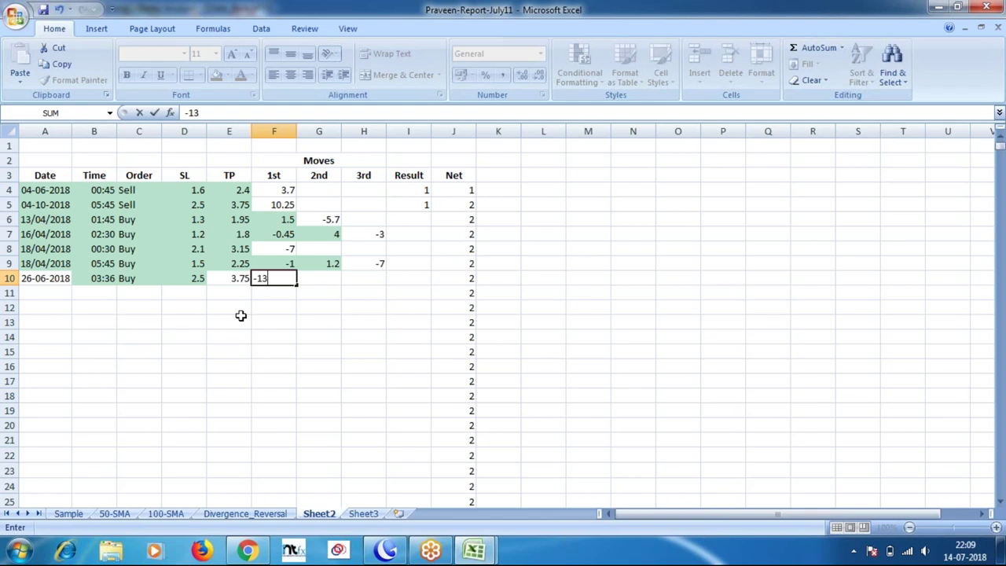
key("BackSpace")
type(".3")
key("Tab")
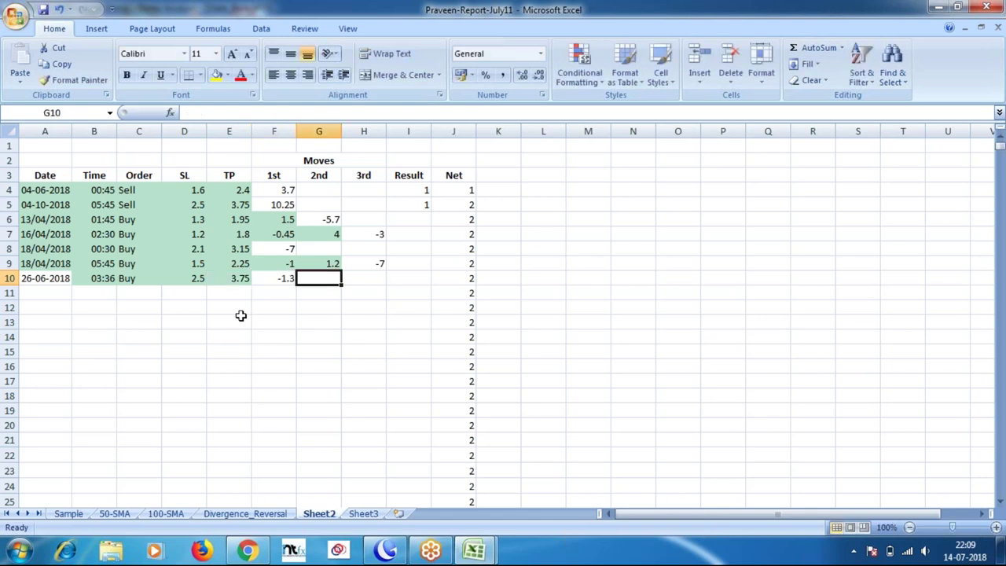
type("3.")
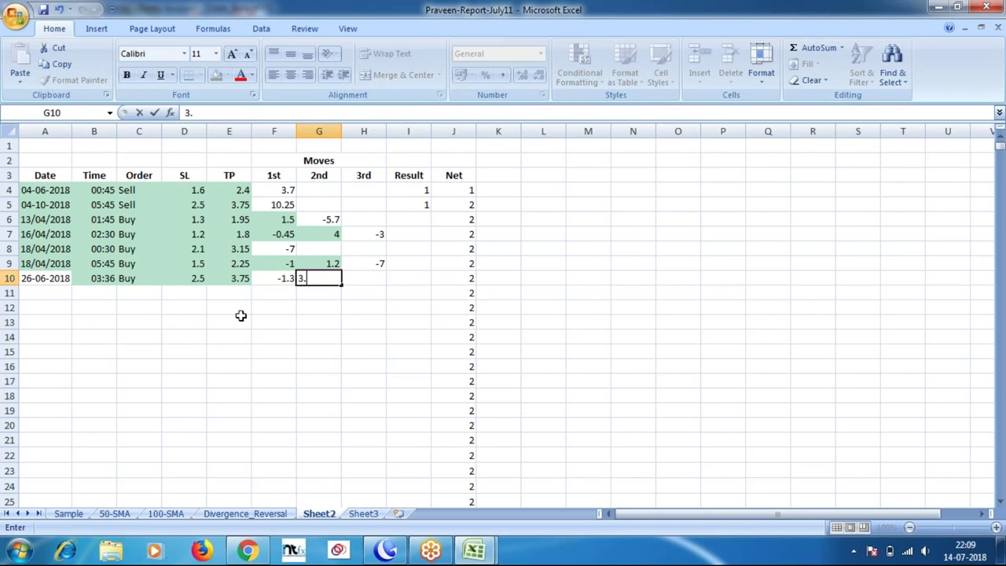
type("15")
key("Tab")
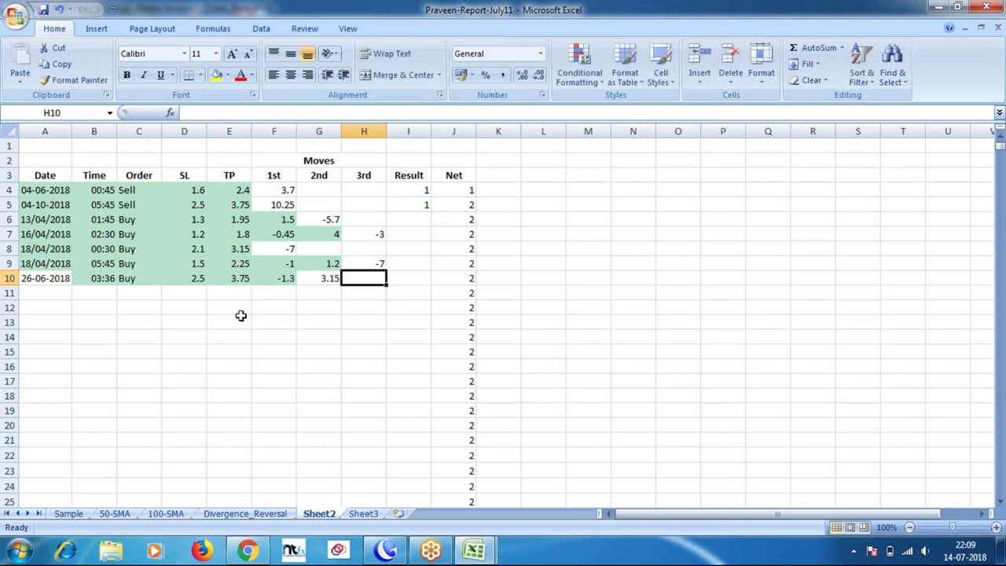
Step: On the State_Bank chart, measure the fall from the 26 June 00:00 candle's close to the 27 June low
key("alt+Tab")
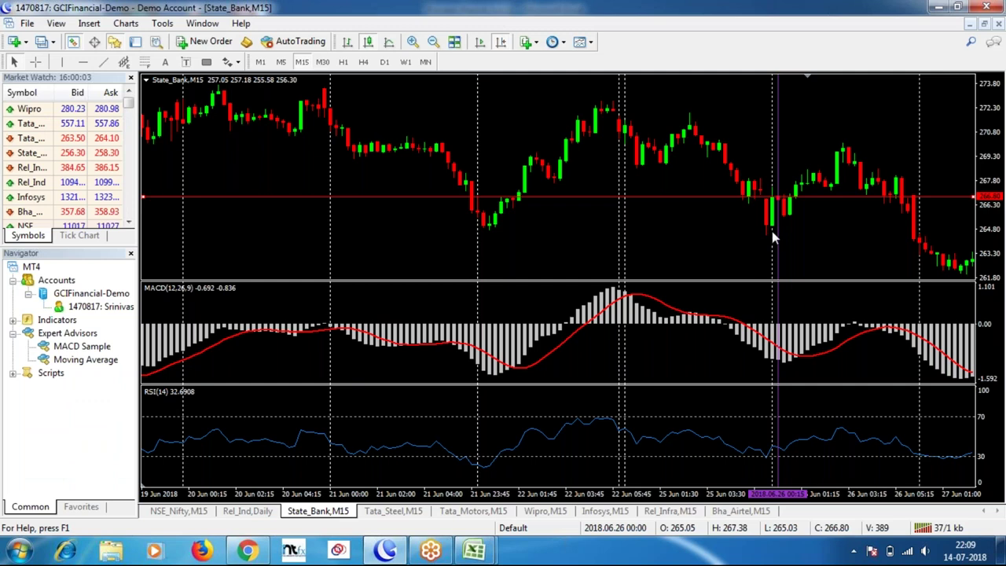
middle_click(772, 231)
left_click_drag(774, 197, 973, 276)
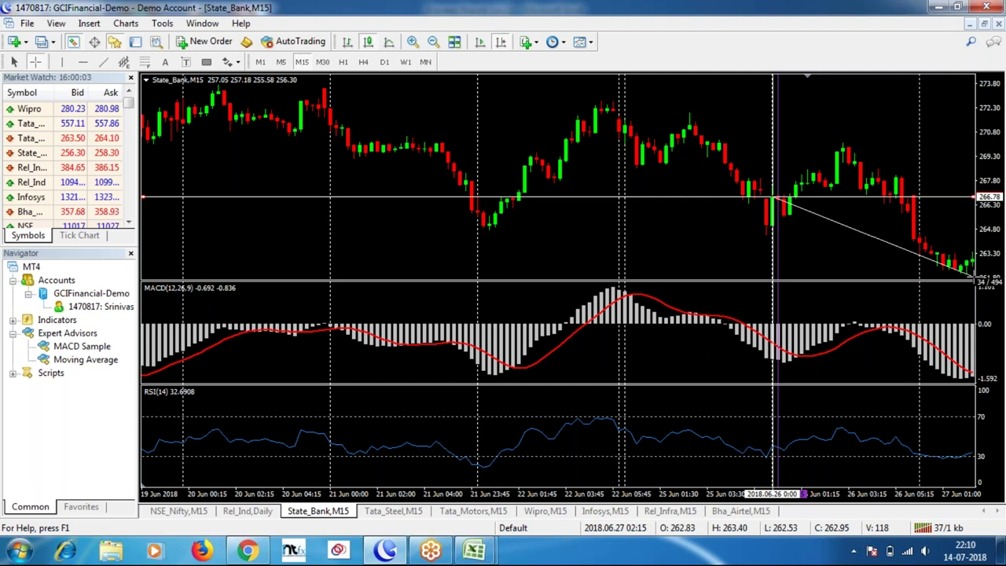
left_click_drag(973, 275, 973, 275)
key("alt+Tab")
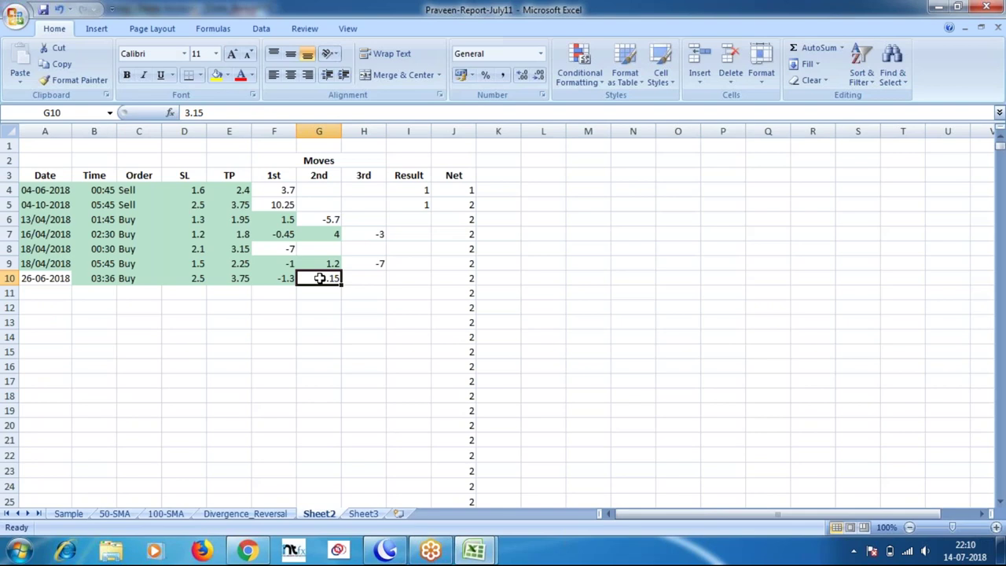
Step: In Sheet2's 26-06-2018 row, set the 2nd move to 3.3 and enter -4.7 as the 3rd move
type("3.3")
key("Tab")
type("-")
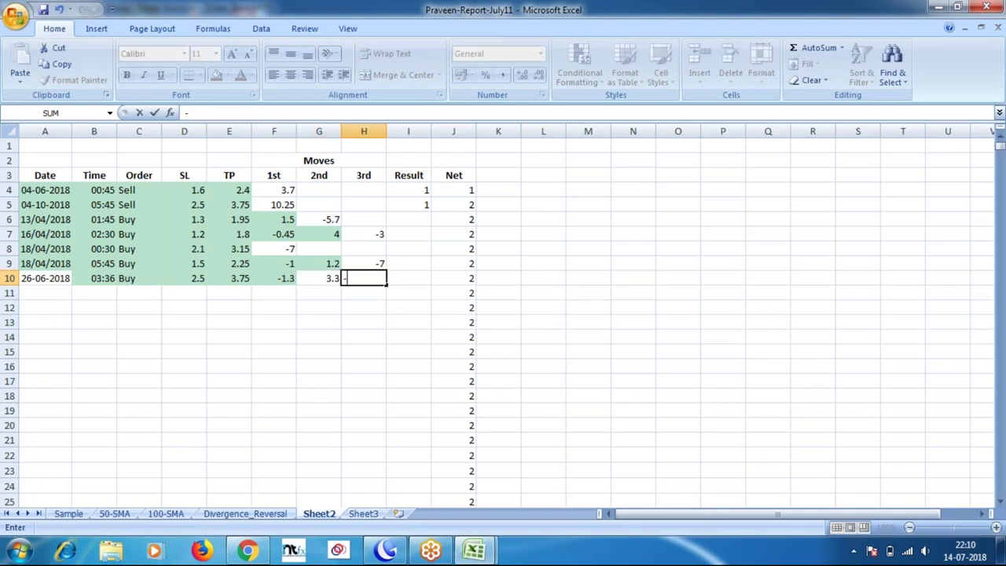
type("4.7")
key("Tab")
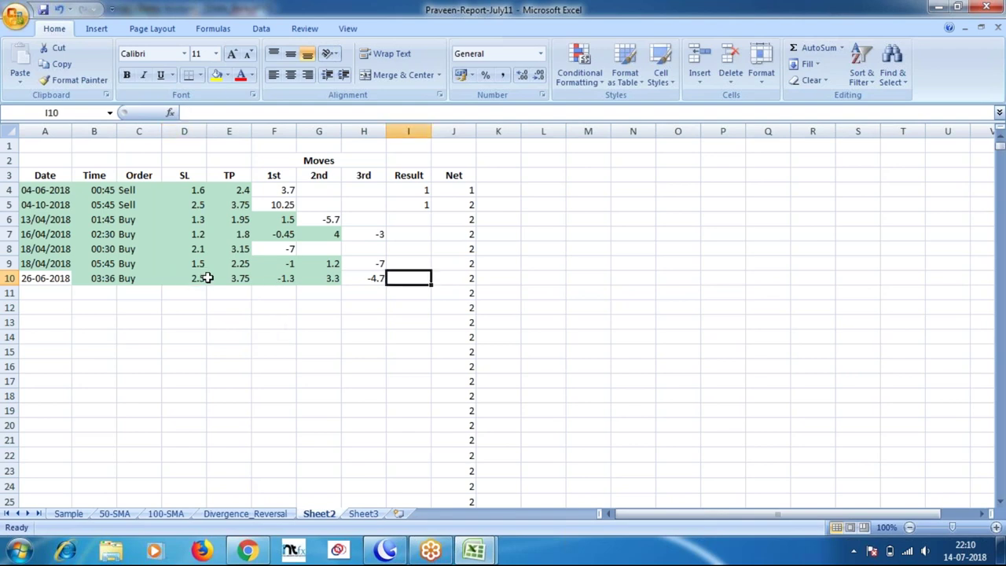
Step: Enter -2.5 as the 26-06-2018 trade's Result in Sheet2 and check the trade against Divergence_Reversal
left_click(328, 280)
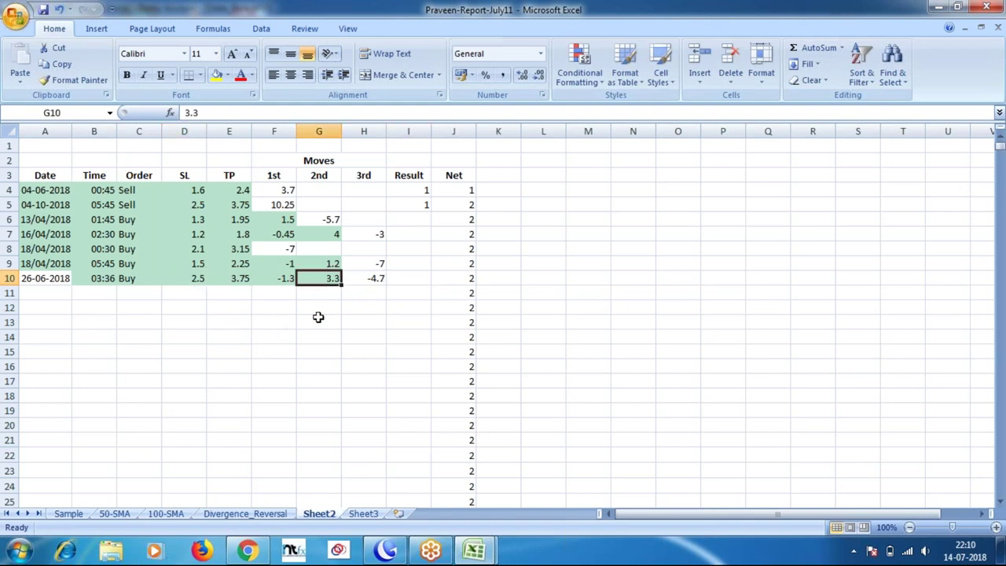
left_click(402, 283)
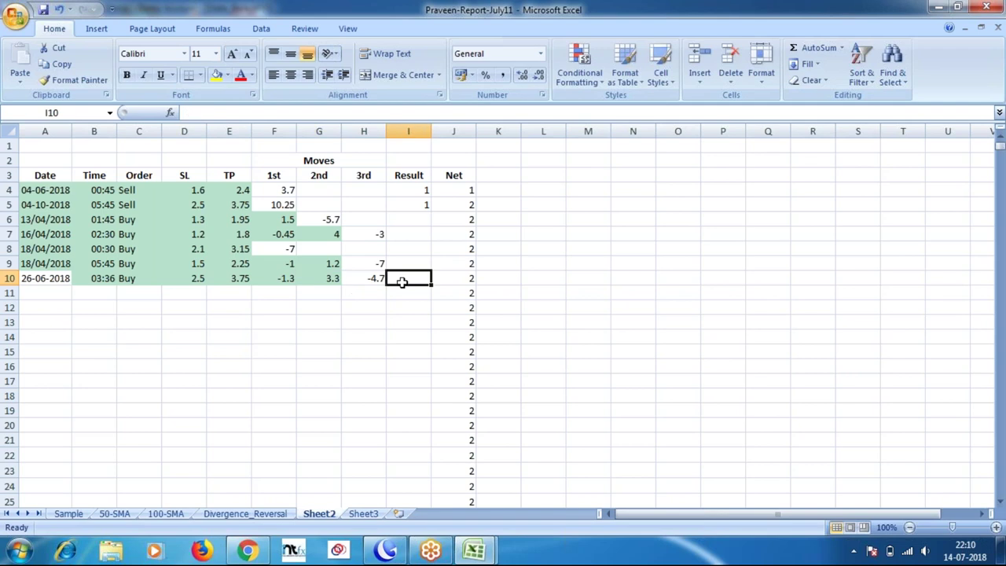
type("-")
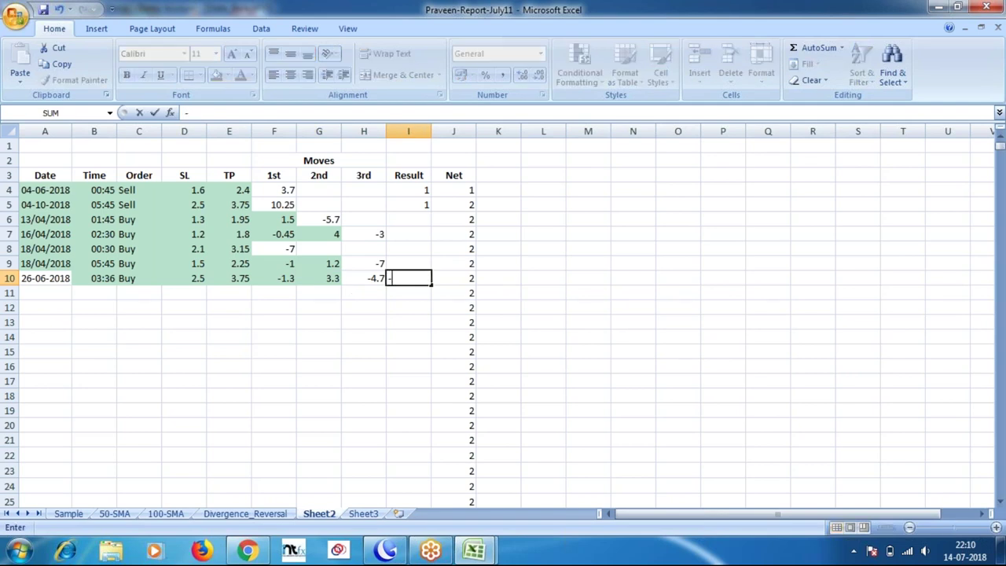
type("2.5")
left_click(454, 279)
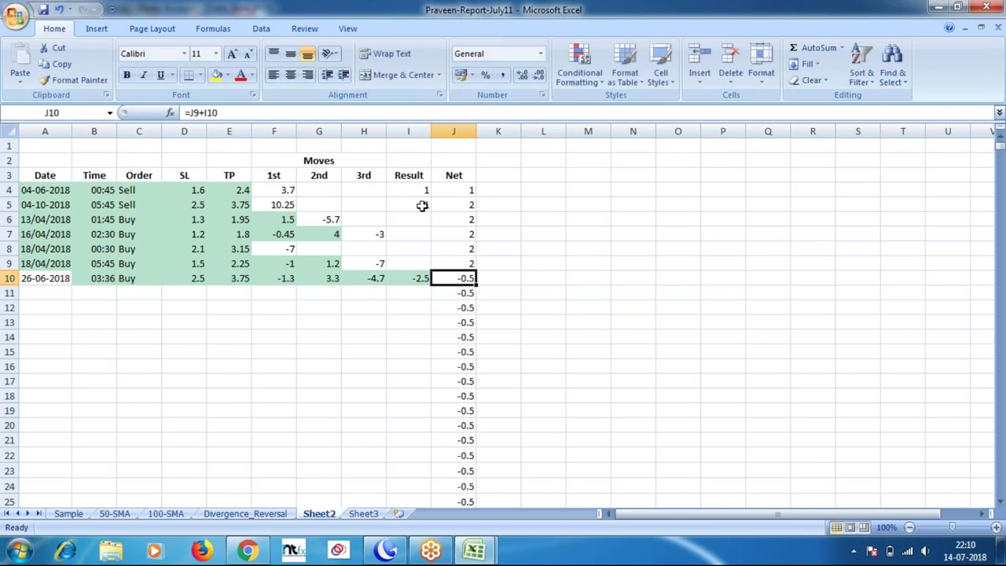
left_click(257, 515)
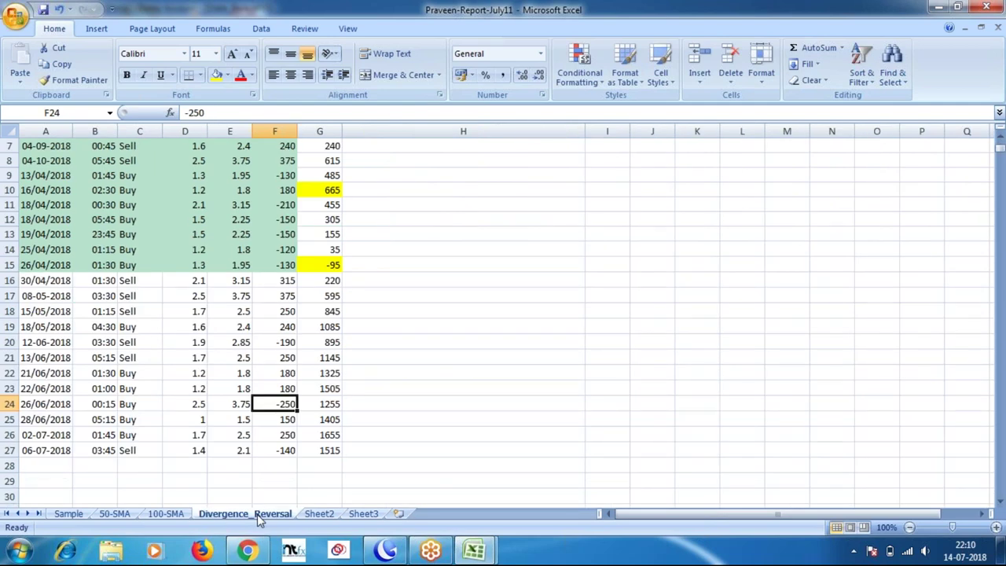
left_click(317, 515)
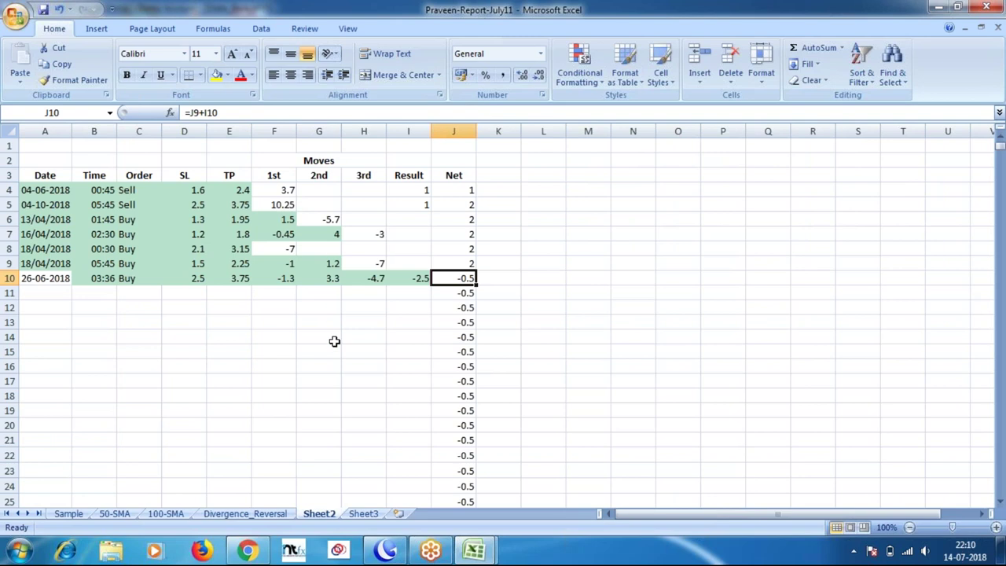
Step: Copy the Sheet2 trade table A2:J10 to a second block starting at L2 and widen column L to fit the dates
left_click(40, 279)
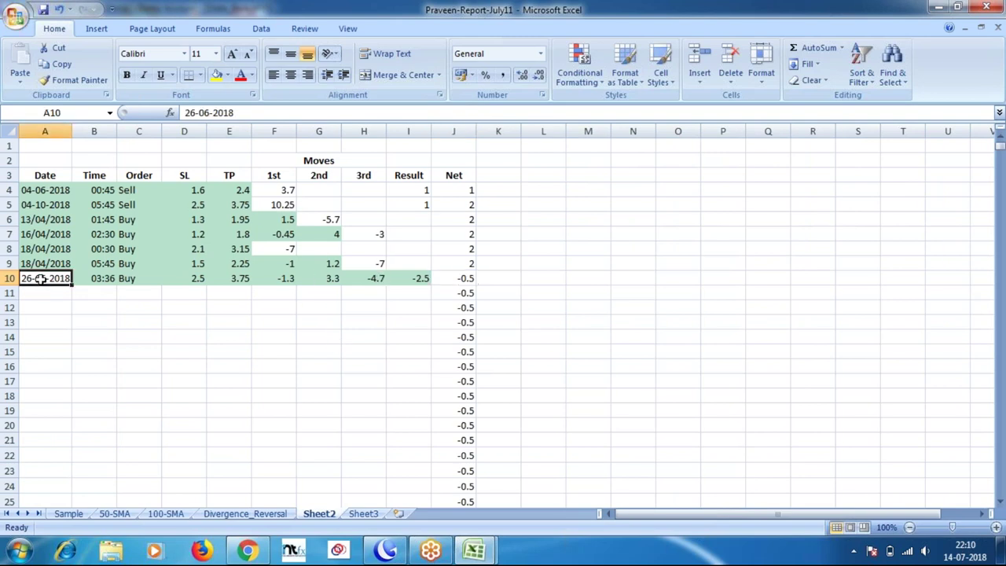
left_click_drag(40, 279, 466, 279)
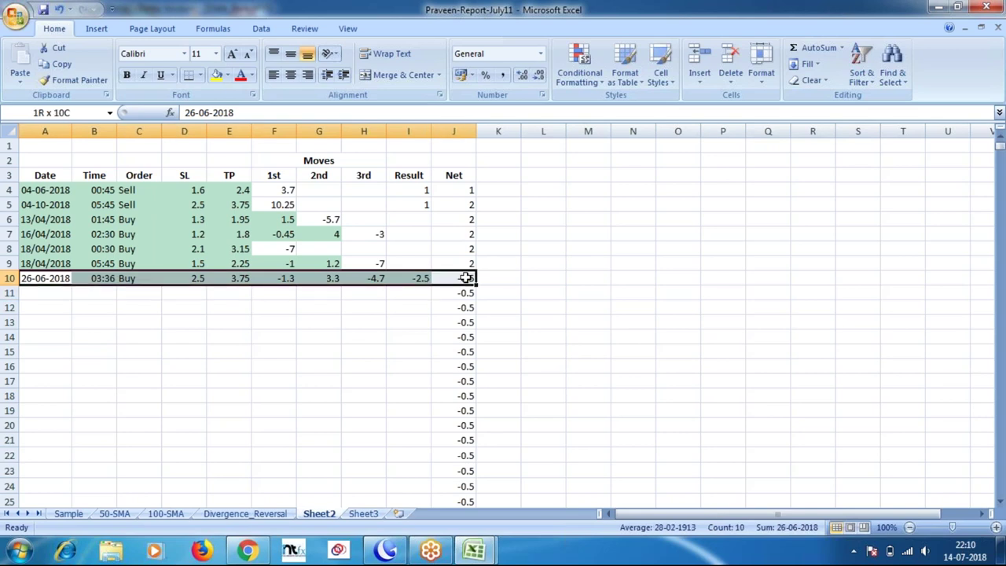
left_click_drag(466, 278, 460, 164)
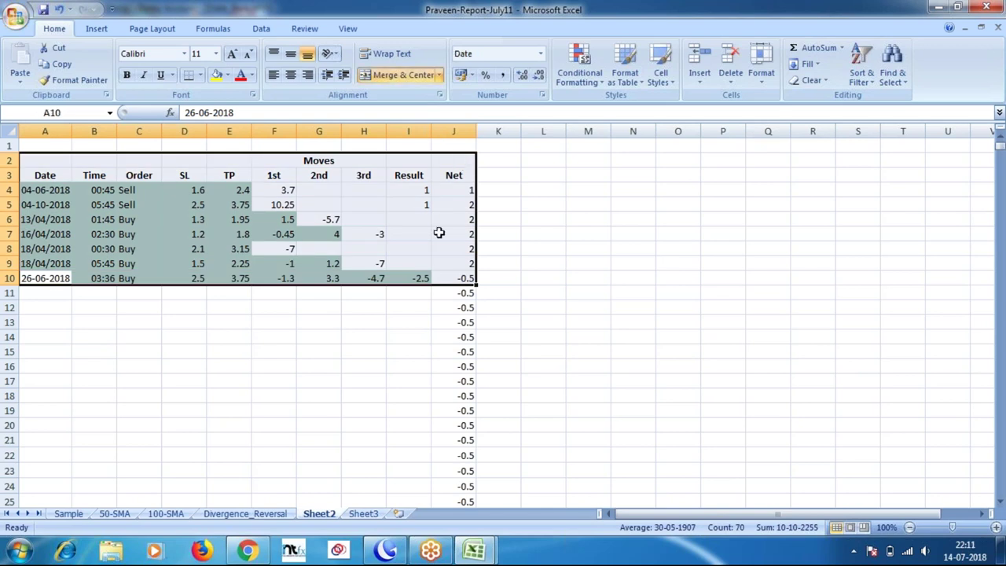
key("ctrl+c")
left_click(543, 159)
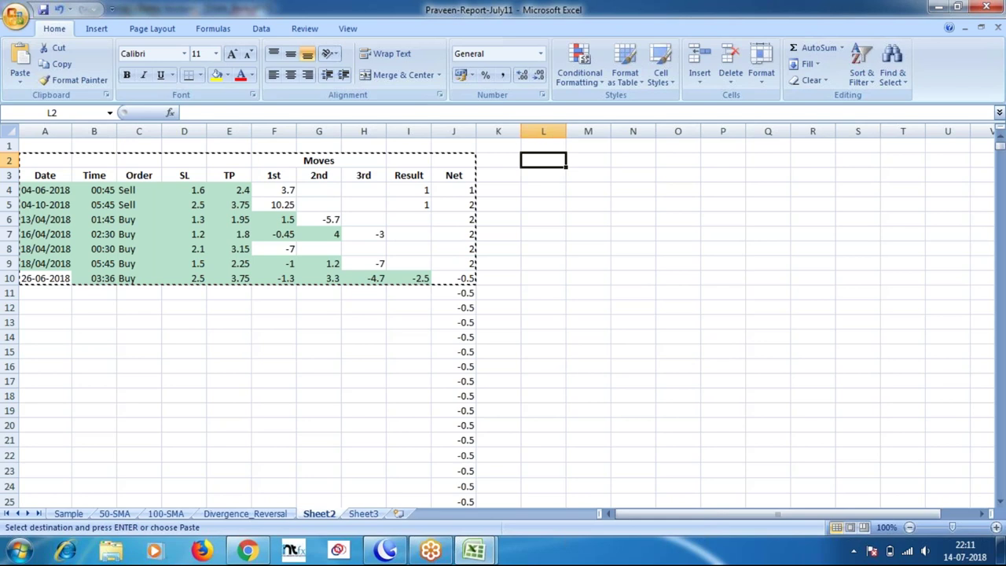
key("ctrl+v")
left_click_drag(566, 131, 577, 137)
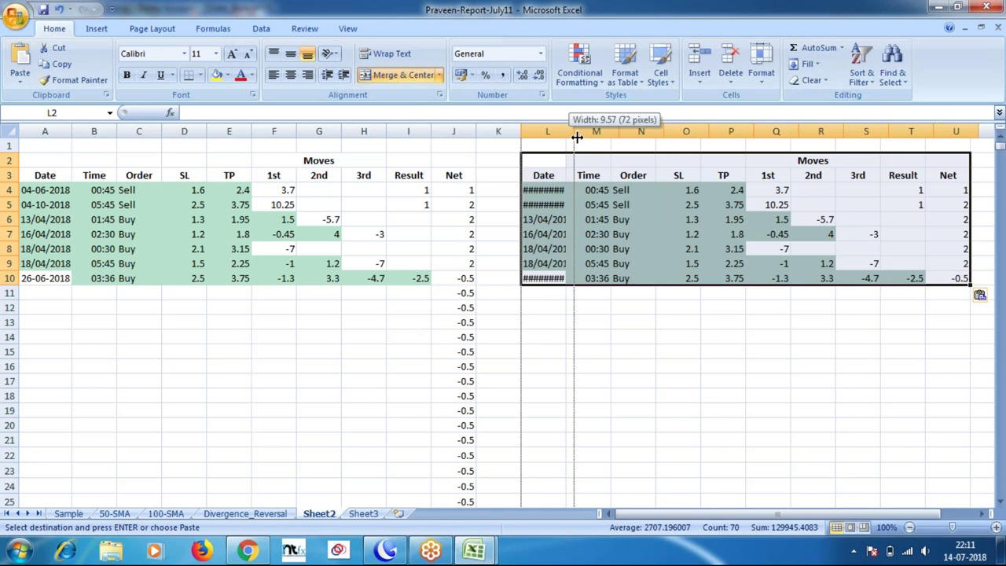
left_click_drag(577, 138, 577, 138)
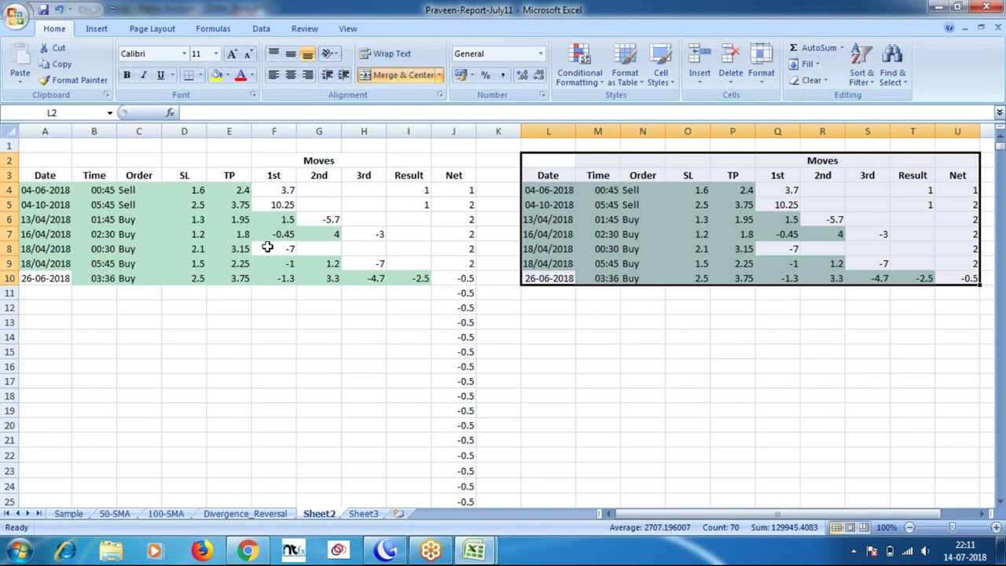
left_click(239, 279)
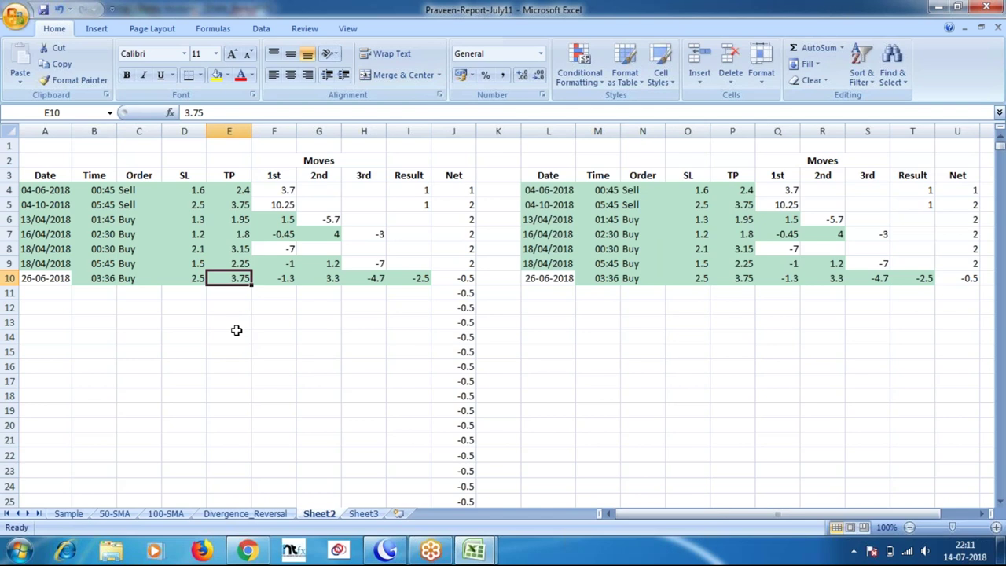
Step: In the first Sheet2 table, set the Result of the 04-06-2018 Sell trade to 2.4 and the 04-10-2018 Sell trade to 3.75
left_click(404, 191)
type("2.4")
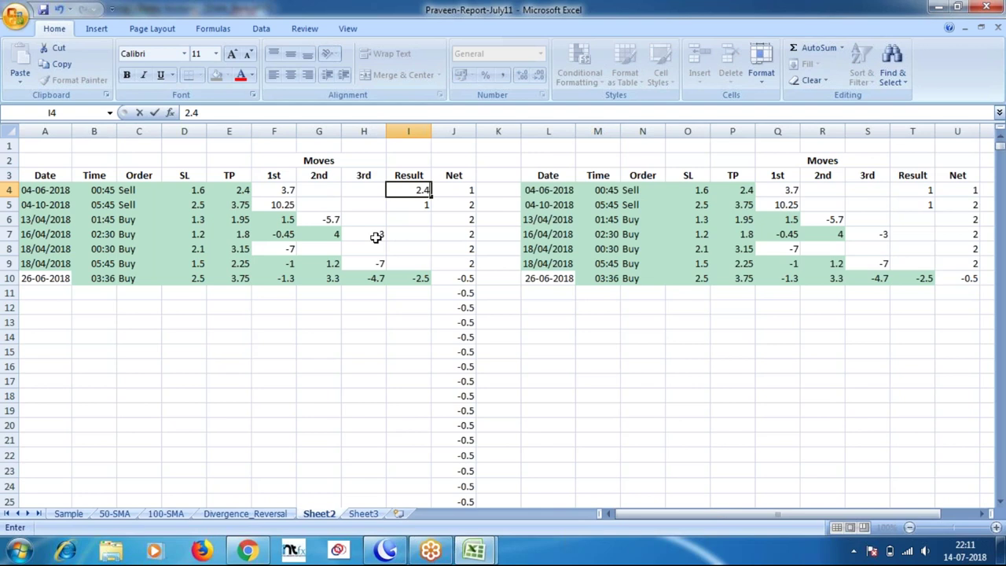
key("Return")
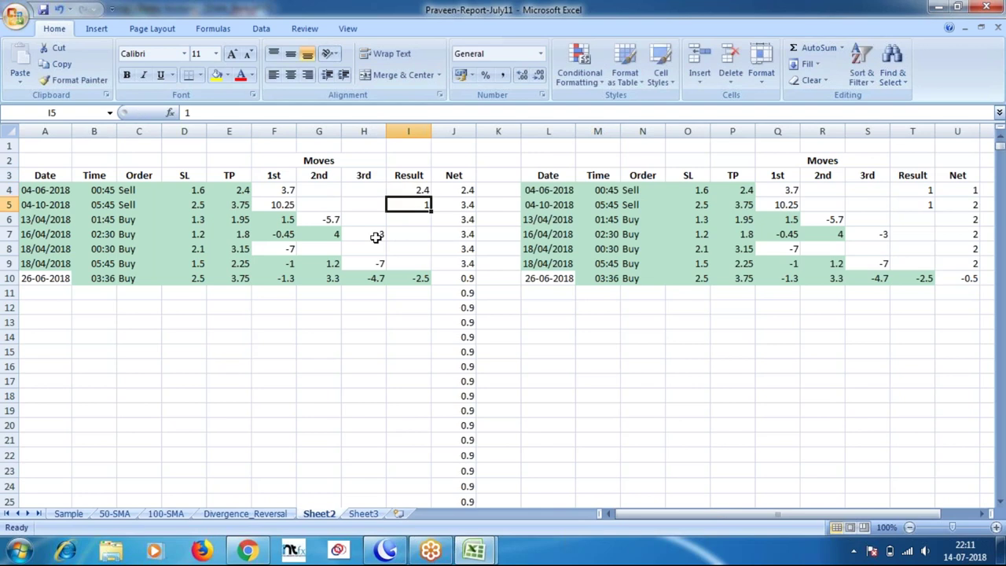
type("3.75")
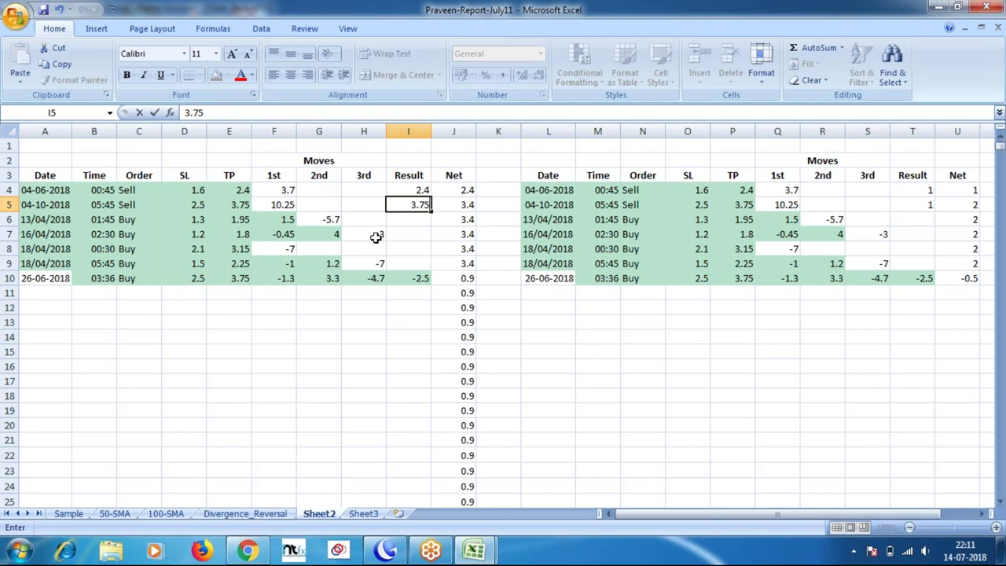
key("Return")
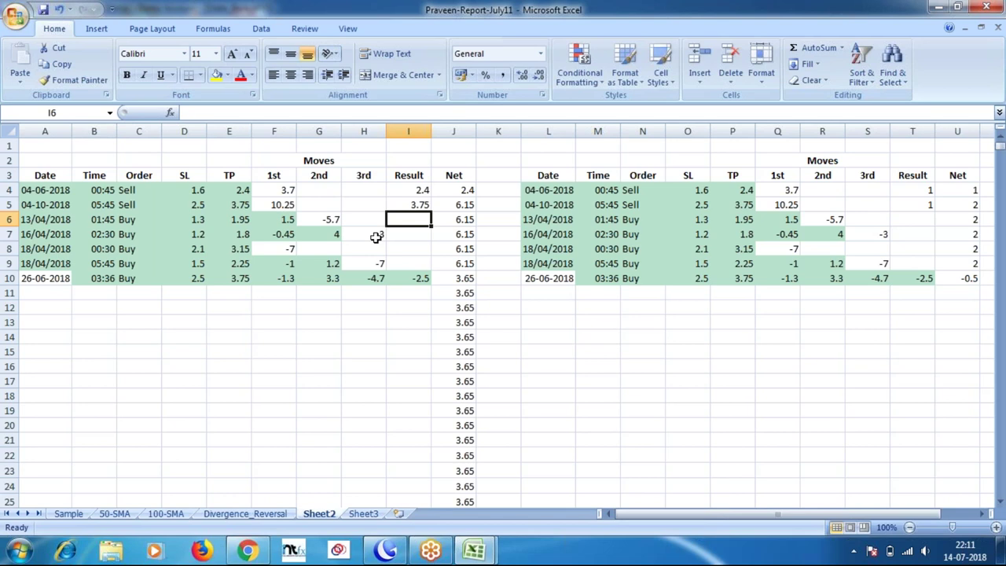
Step: Enter -1.3 as the Result of the 13/04/2018 trade and 1.8 as the Result of the 16/04/2018 trade in the first table
type("-")
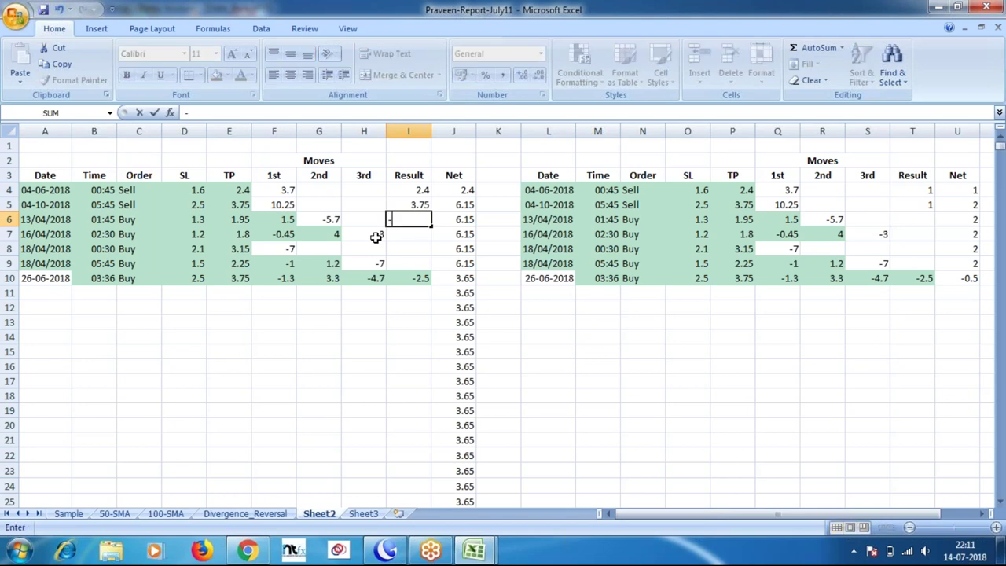
type("1.3")
key("Return")
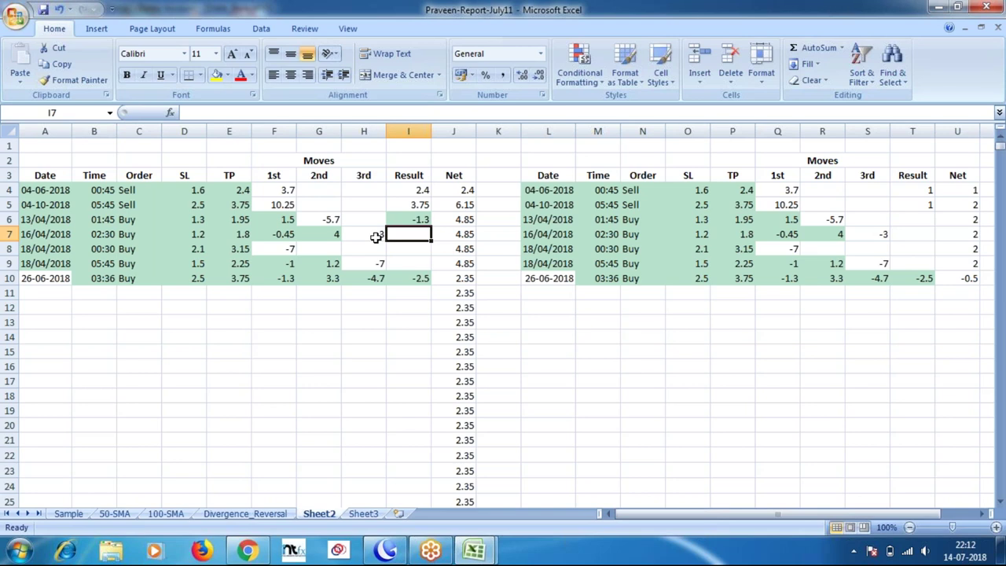
left_click(311, 238)
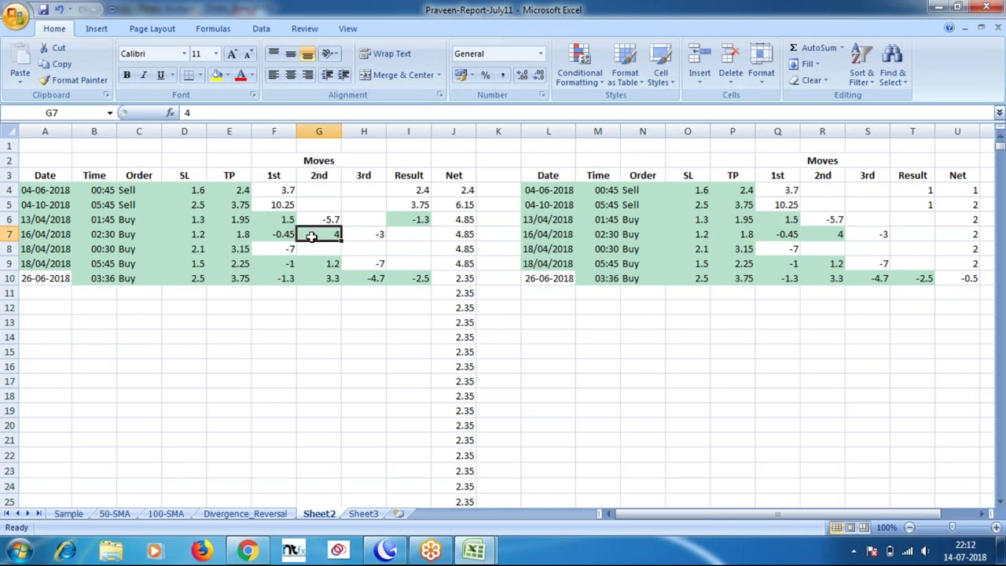
left_click(403, 235)
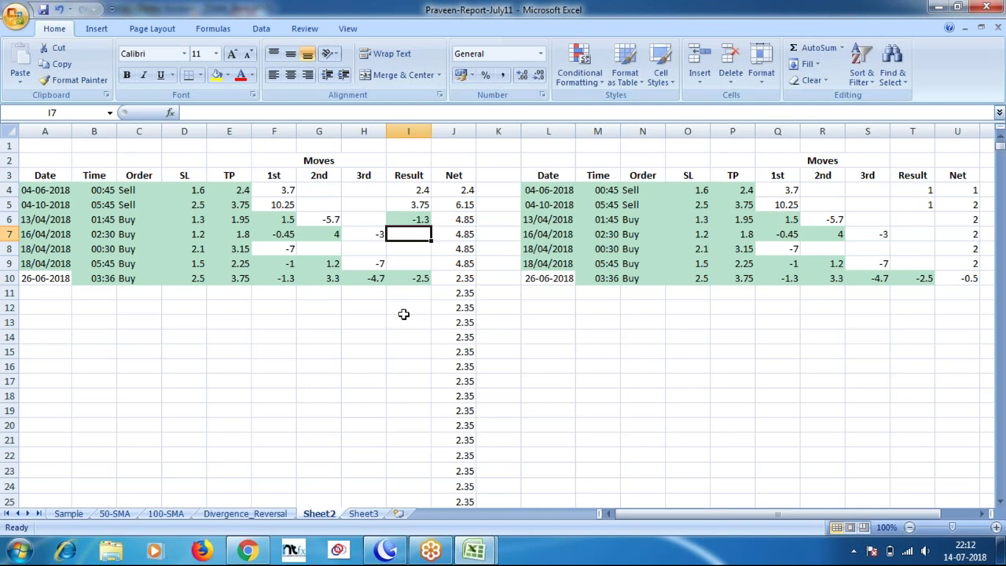
type("1.")
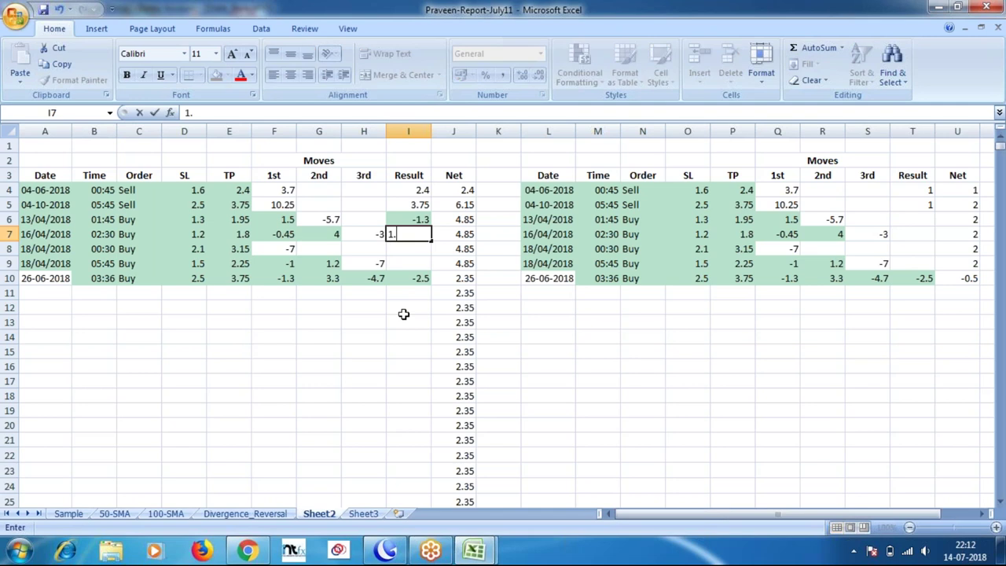
type("8")
key("Return")
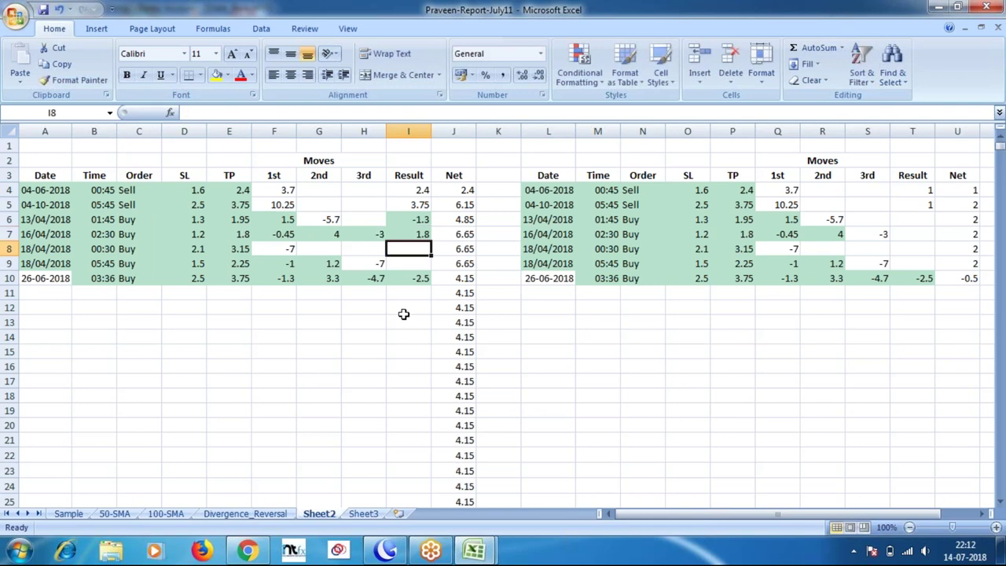
Step: Enter -2.1 as the Result of the 18/04/2018 00:30 trade and -1.5 for the 18/04/2018 05:45 trade in the first table
type("-2.")
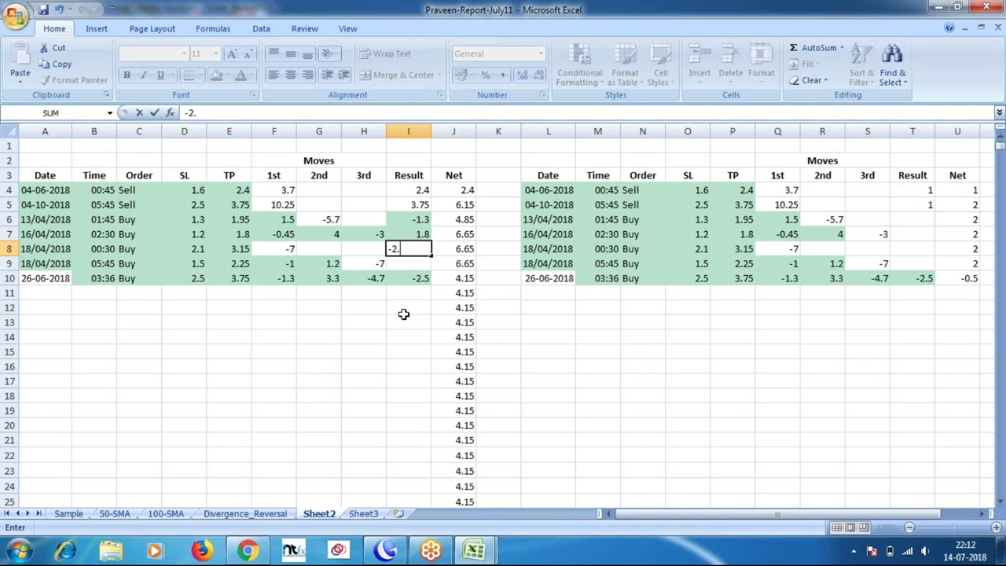
type("1")
key("Return")
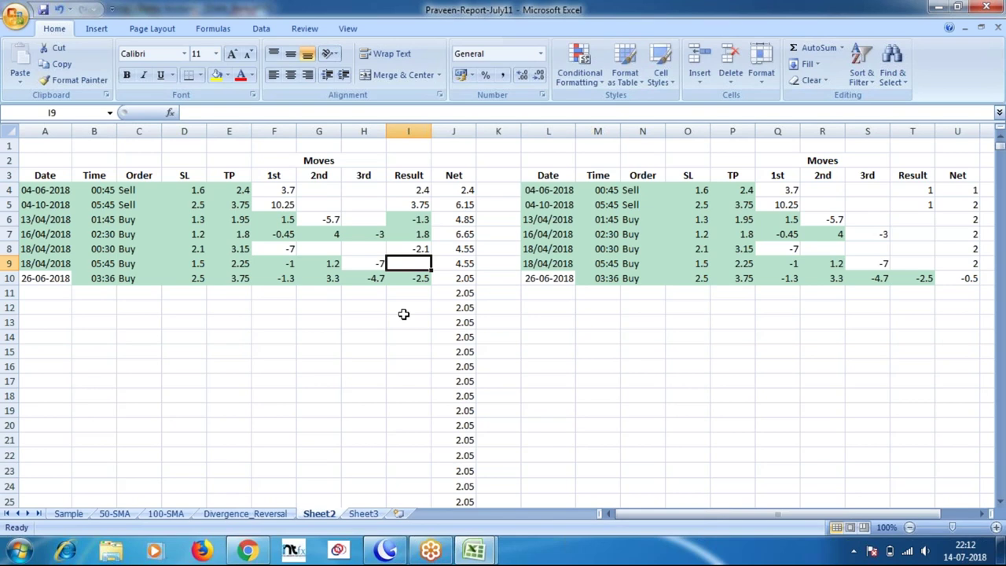
type("-1")
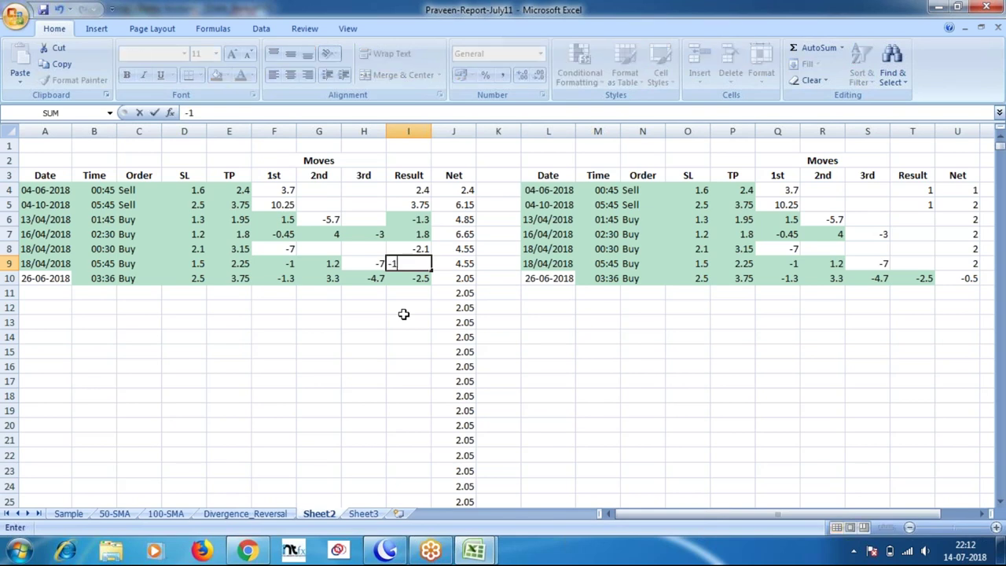
type(".5")
key("Return")
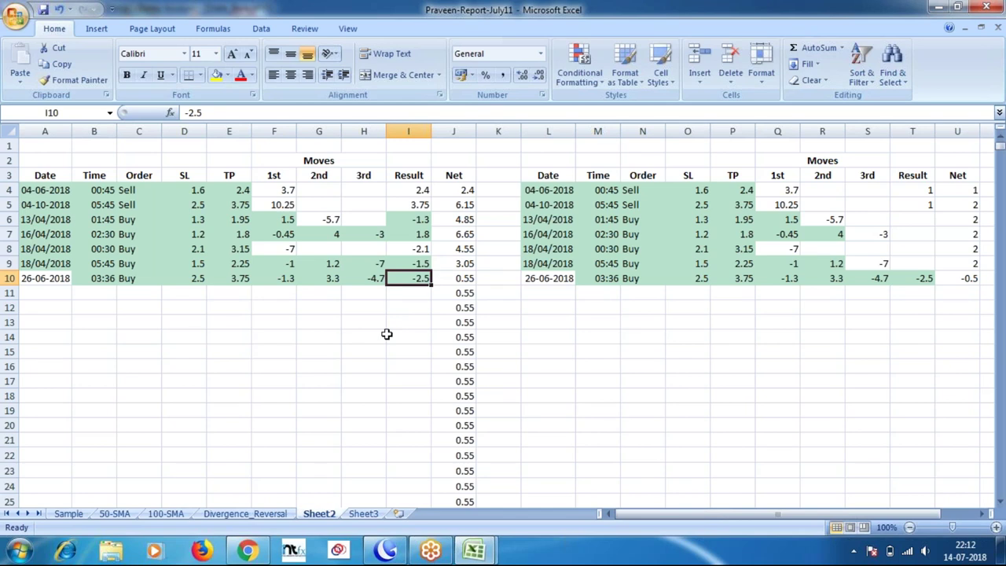
Step: Select the duplicated trade table from its Date header through the row below the last trade, L3:U11
left_click(544, 176)
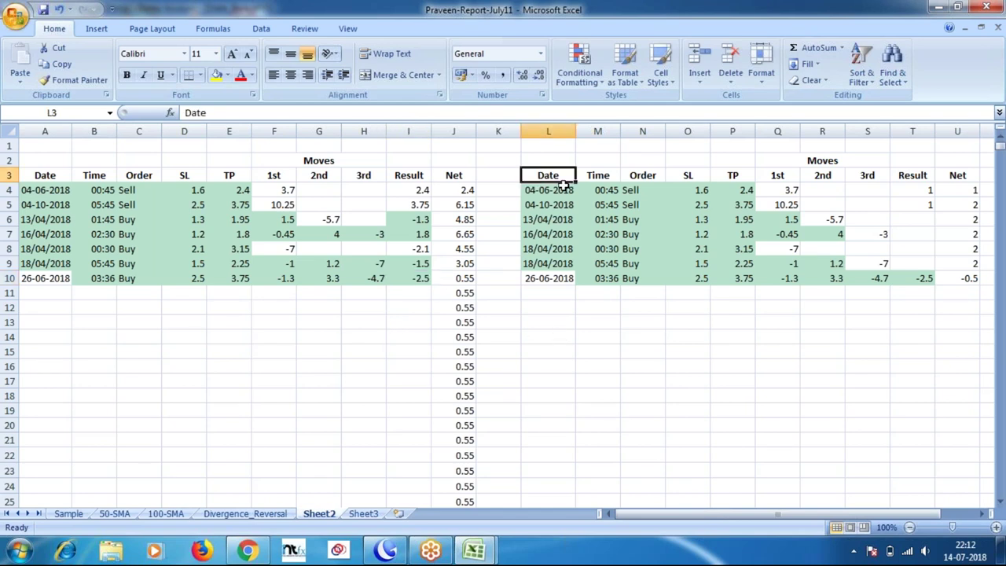
left_click_drag(564, 184, 951, 292)
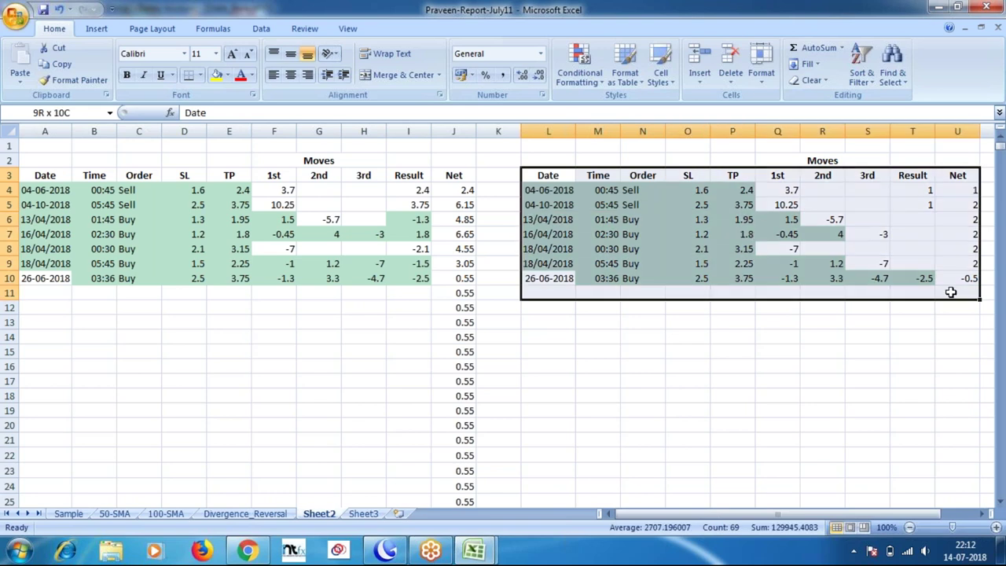
Step: Clear the old comparison table in L3:U11 and paste a fresh copy of the trade table A2:J23 at L2
key("Delete")
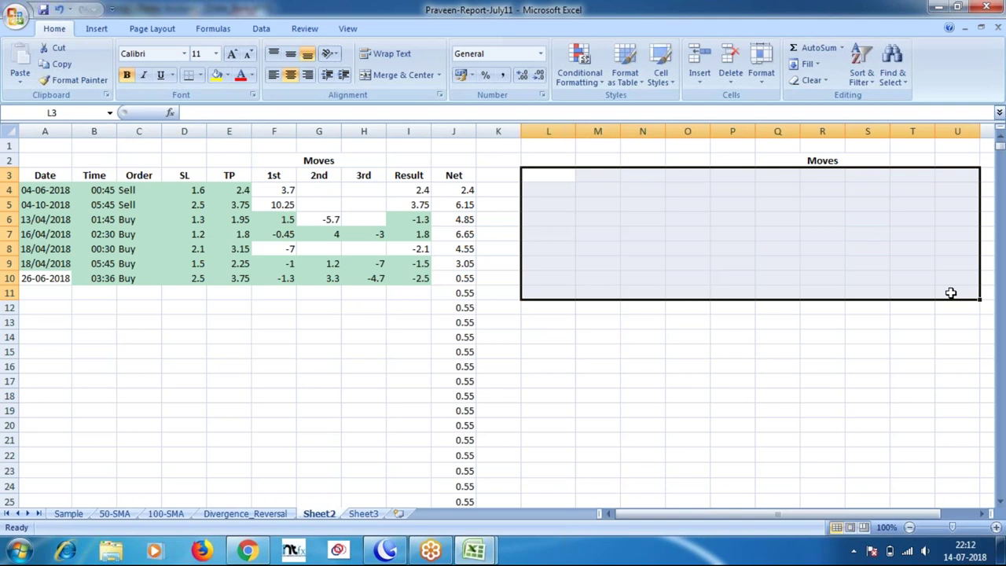
left_click(913, 337)
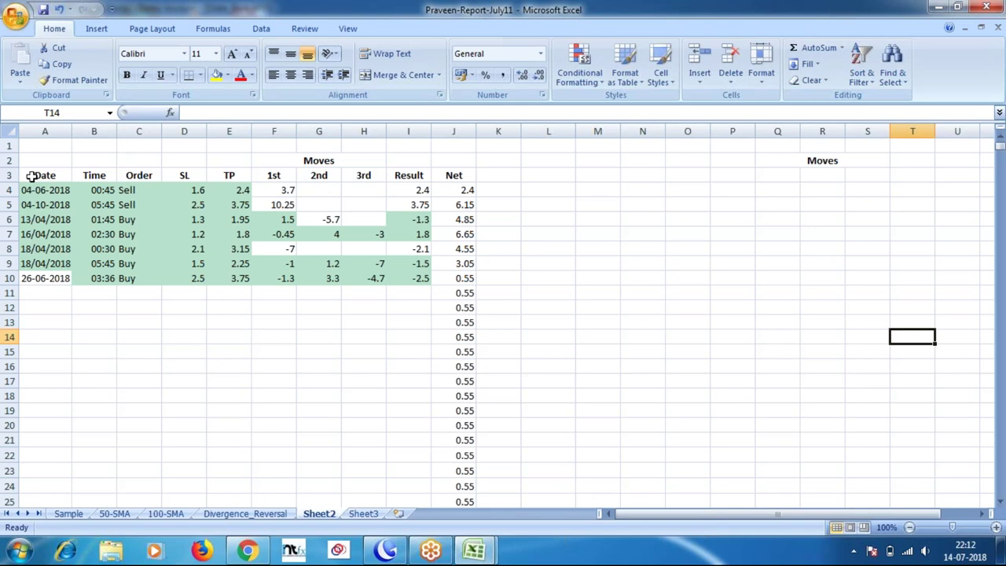
left_click_drag(36, 161, 464, 464)
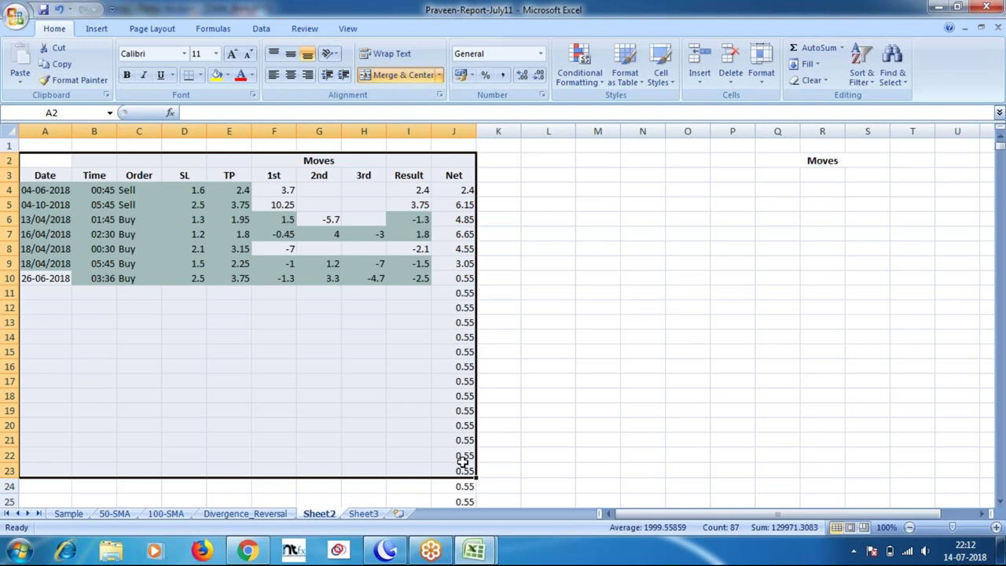
key("ctrl+c")
left_click(548, 160)
key("ctrl+v")
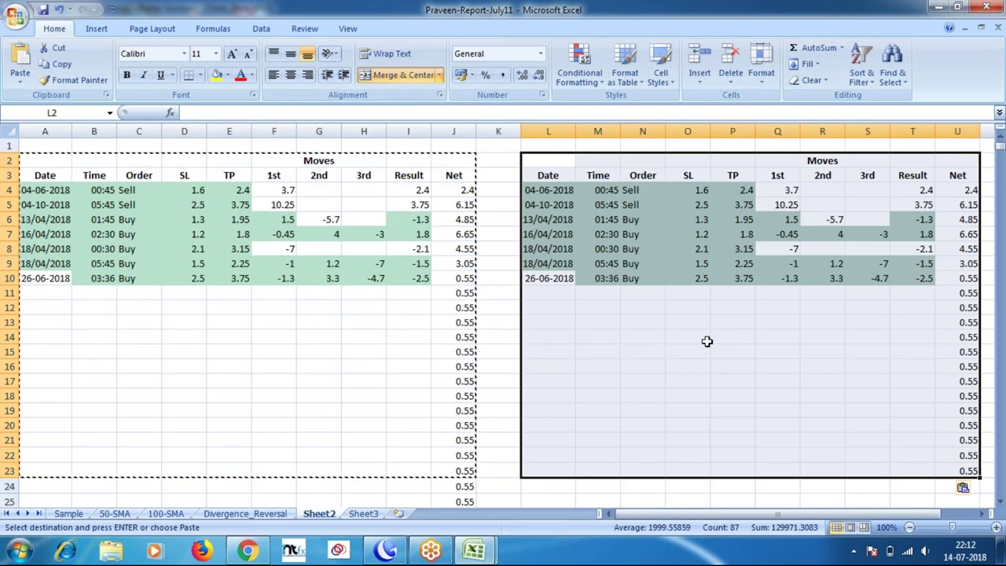
Step: In the copied table's Result column, set T4 to 1.6, T5 to 2.5, T6 to 1.3 and T7 to 1.2
left_click(912, 191)
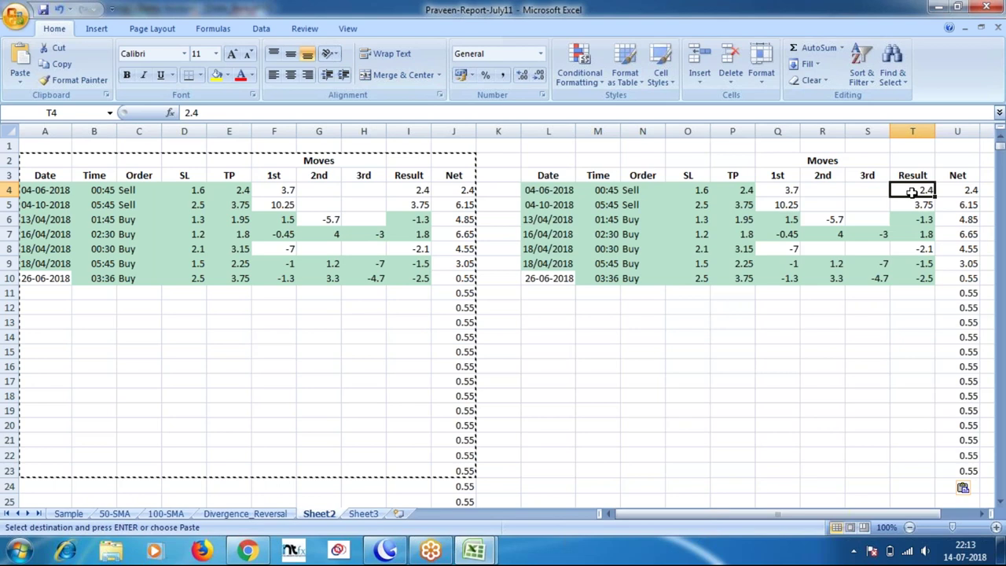
type("1.6")
key("Return")
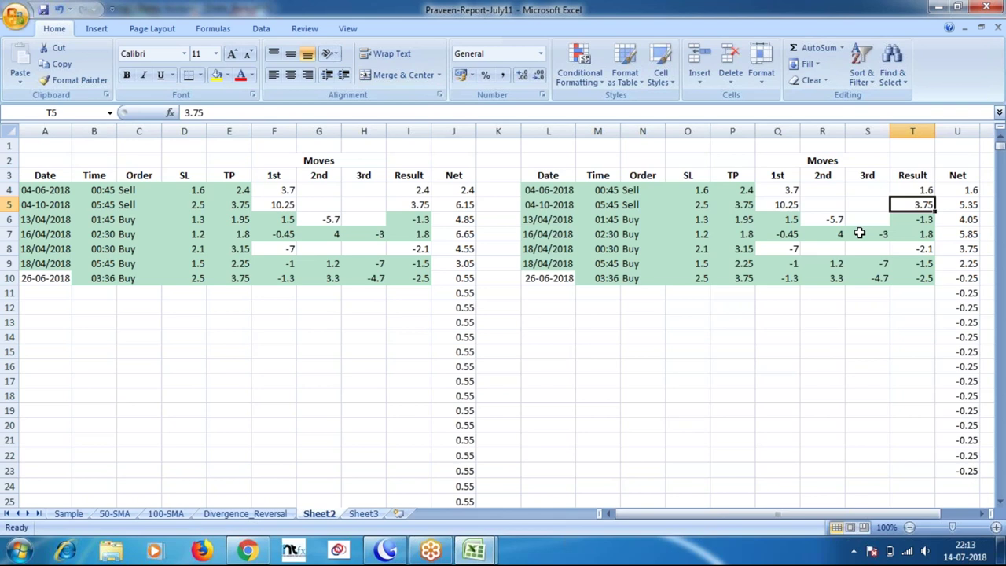
type("2.")
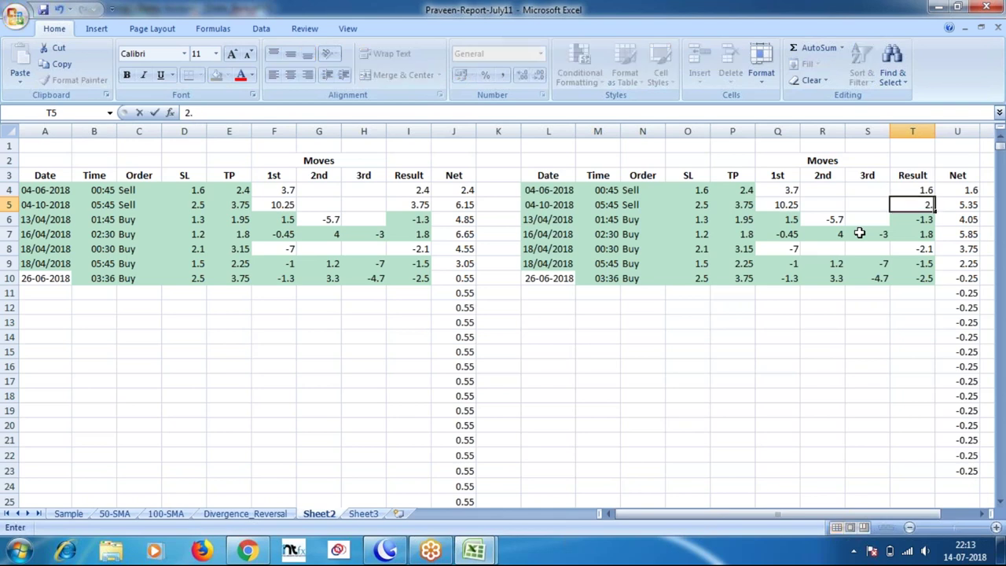
type("5")
key("Return")
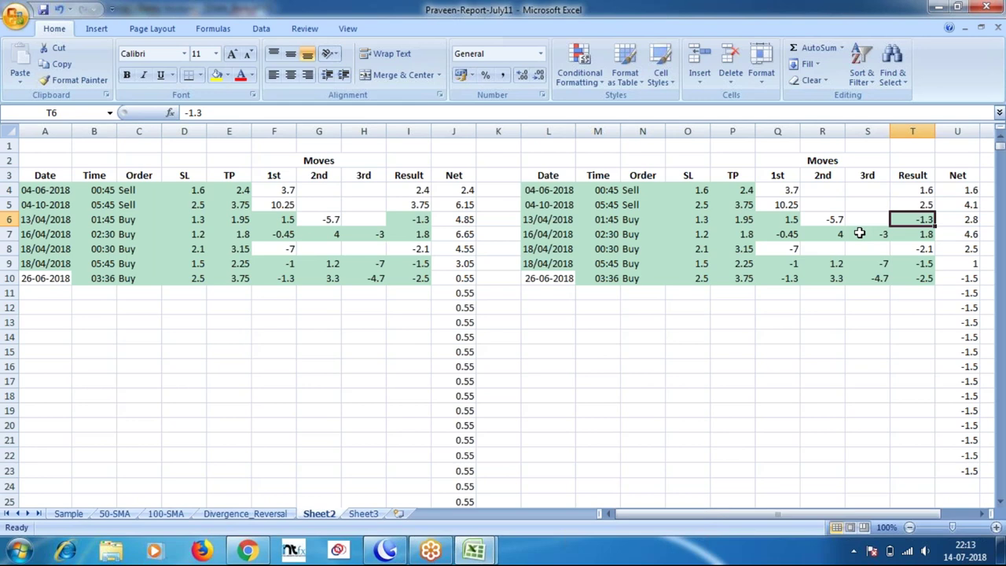
type("1")
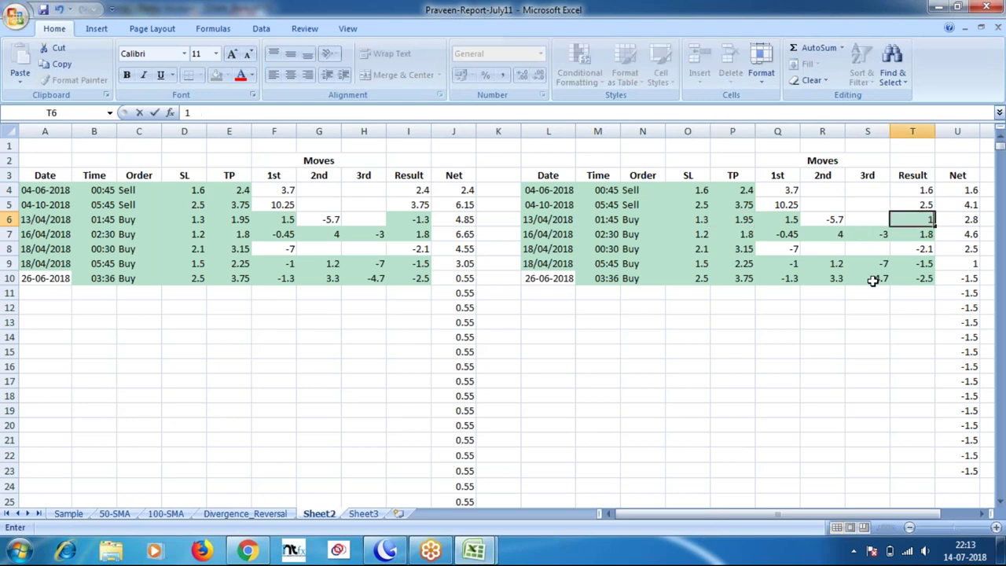
type(".3")
key("Return")
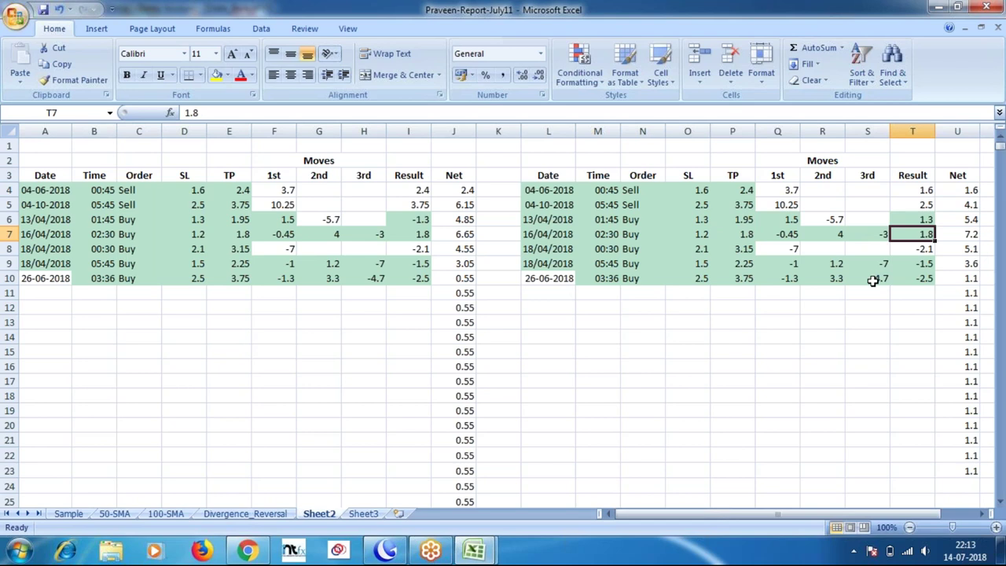
type("1")
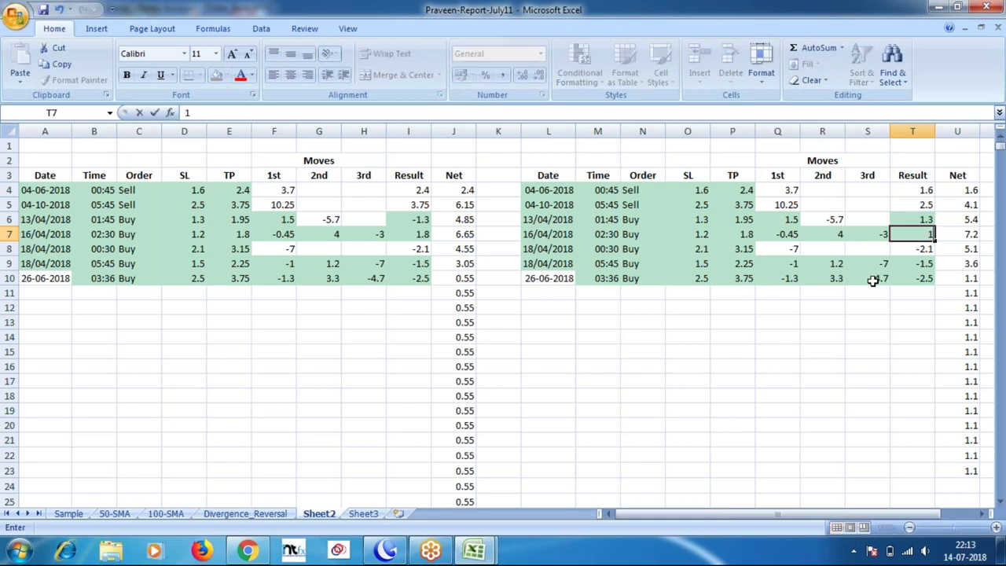
type(".2")
key("Return")
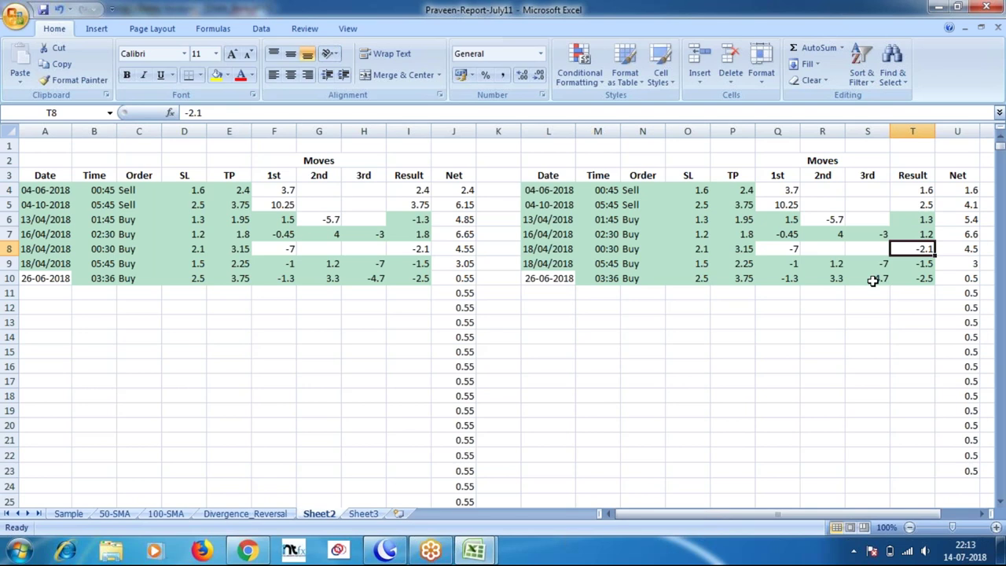
Step: Set the copied table's Result for the 26-06-2018 trade in T10 to 2.5
key("Return")
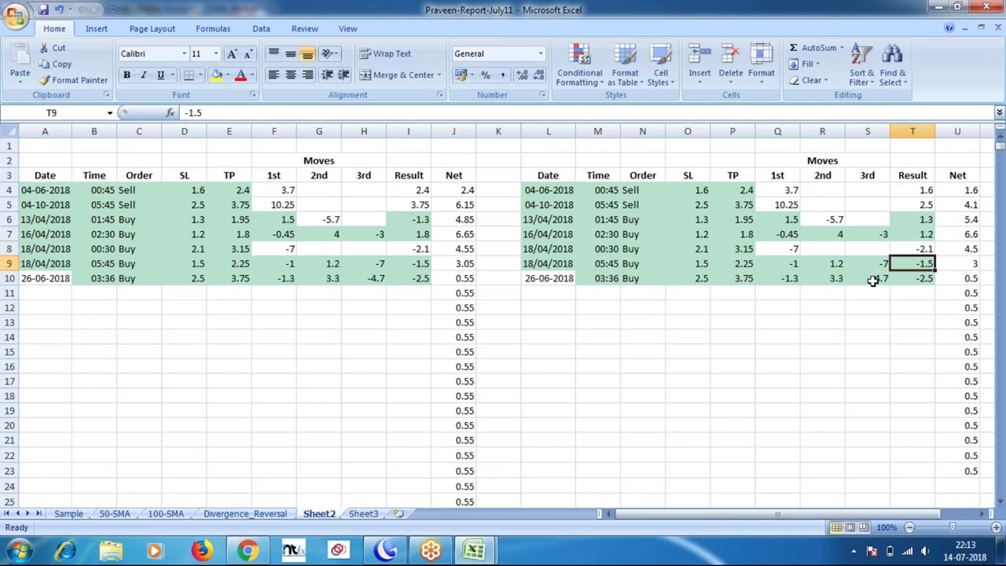
key("Return")
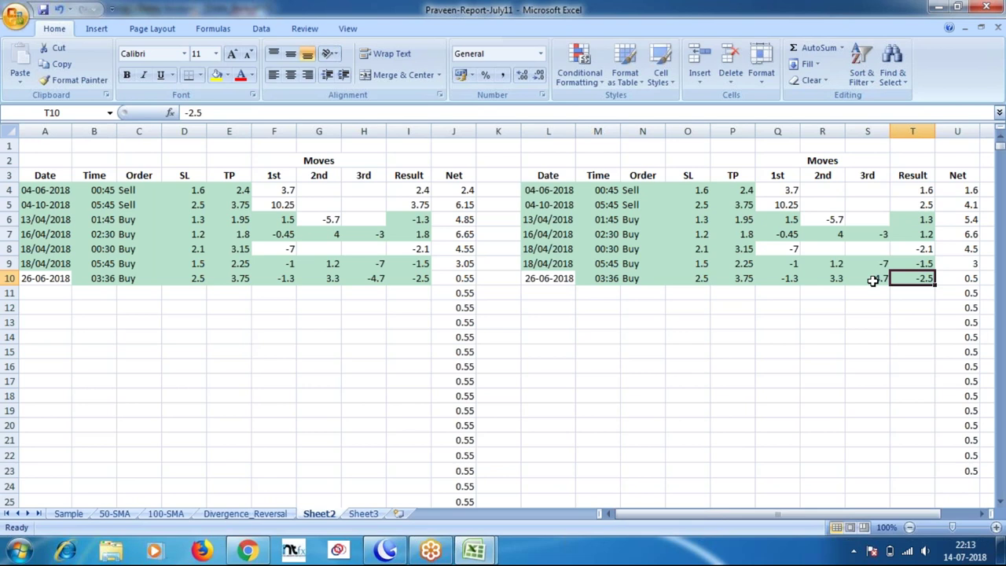
type("2.5")
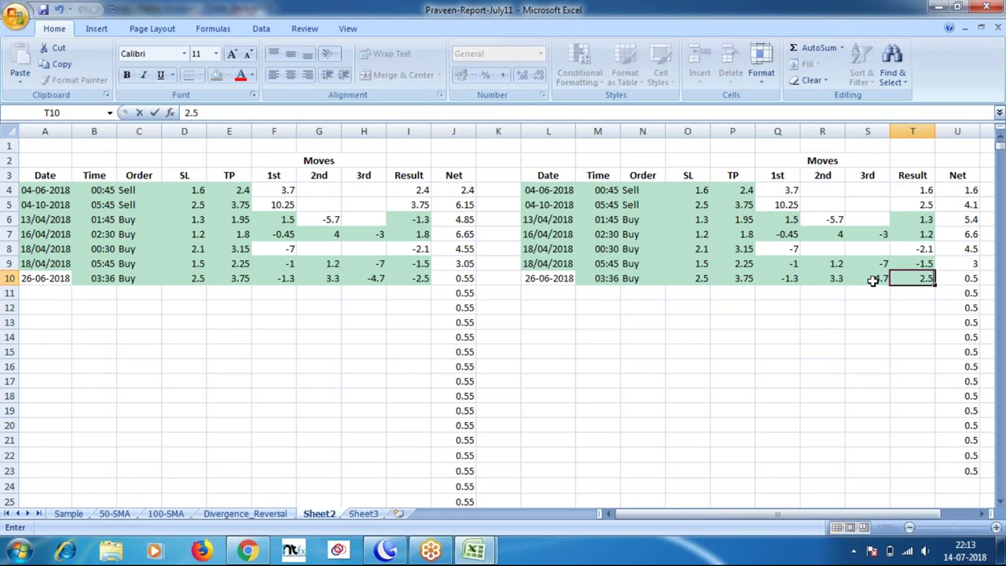
key("Return")
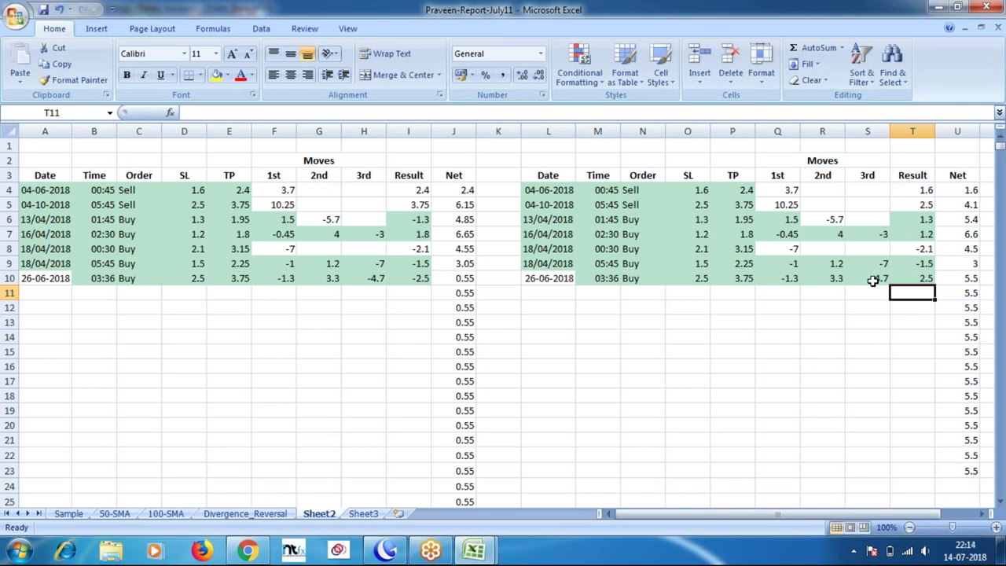
Step: Fill the Net cells of the 26-06-2018 trade, J10 and U10, with yellow in both tables
left_click(456, 281)
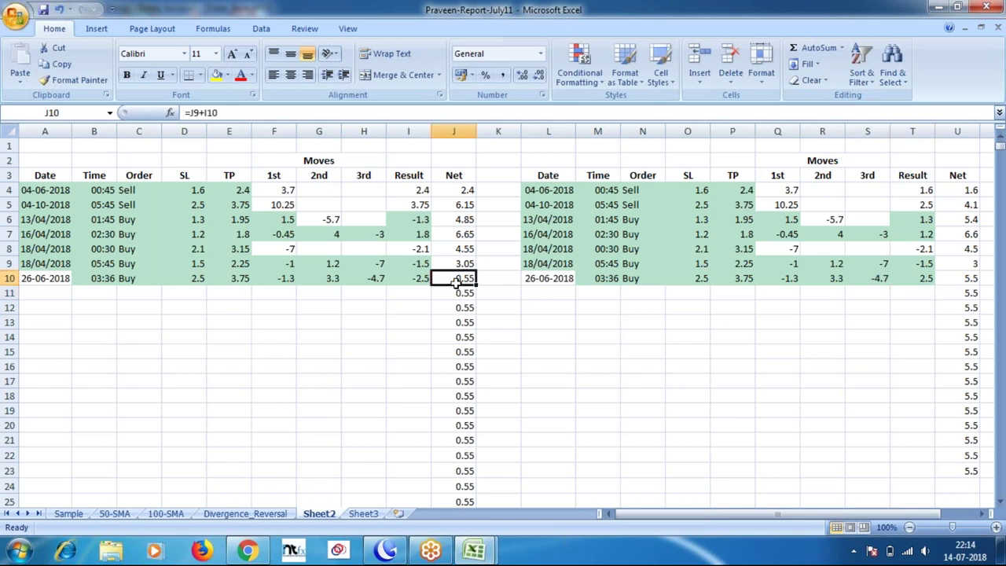
left_click(216, 75)
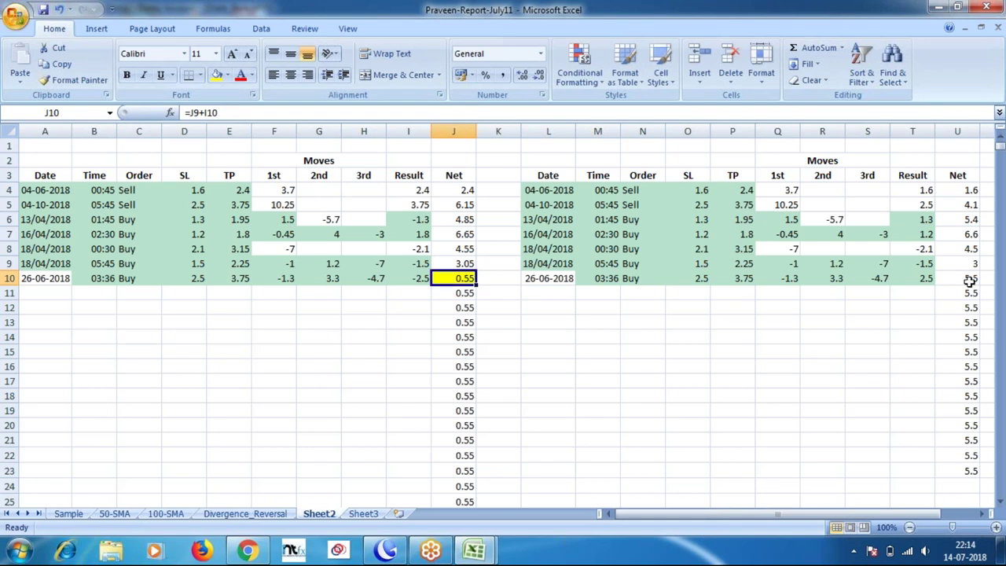
left_click(971, 281)
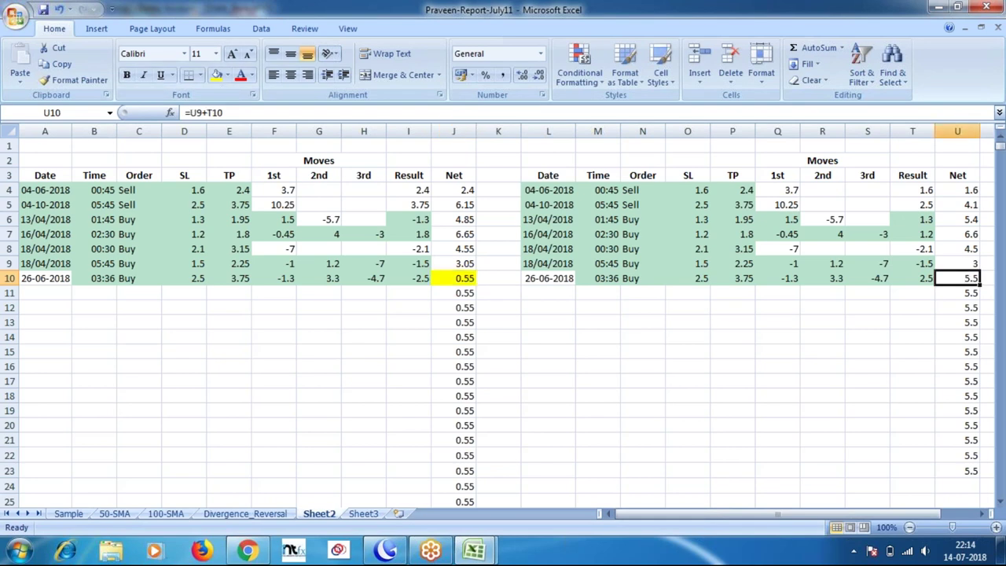
key("F4")
left_click(687, 336)
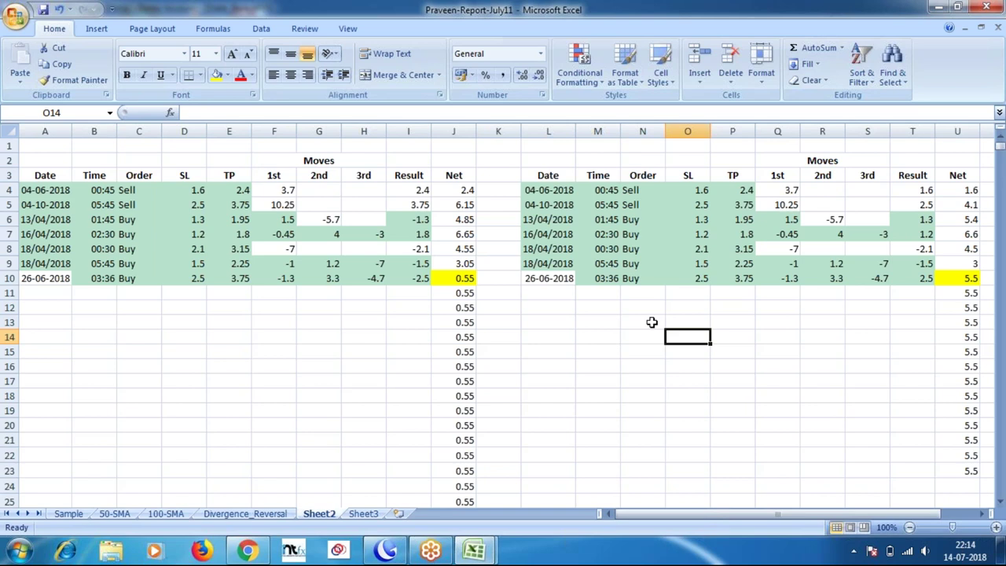
Step: Compare the highlighted Net totals of the two tables, going along row 10 between U10 and J10
key("ctrl+z")
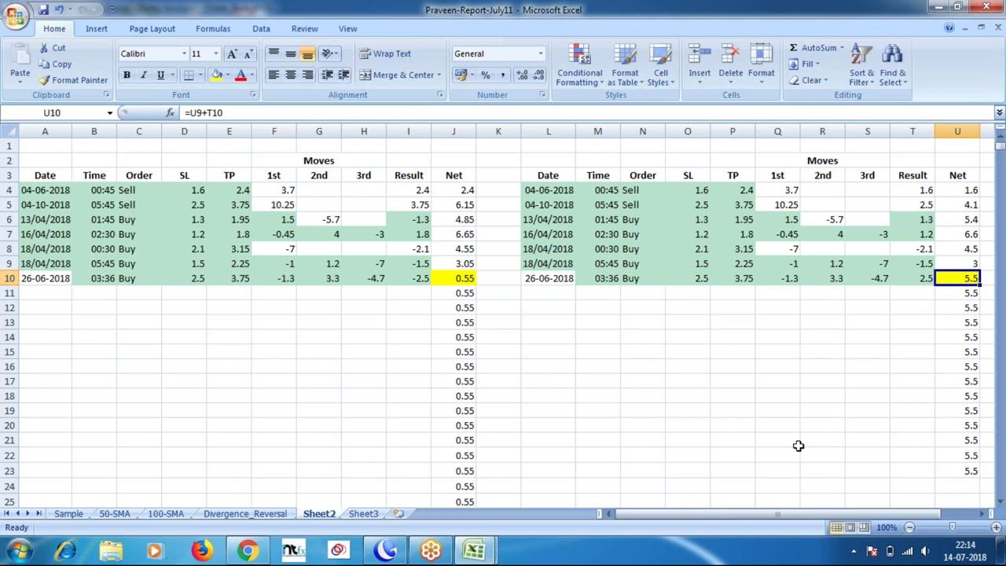
key("Left")
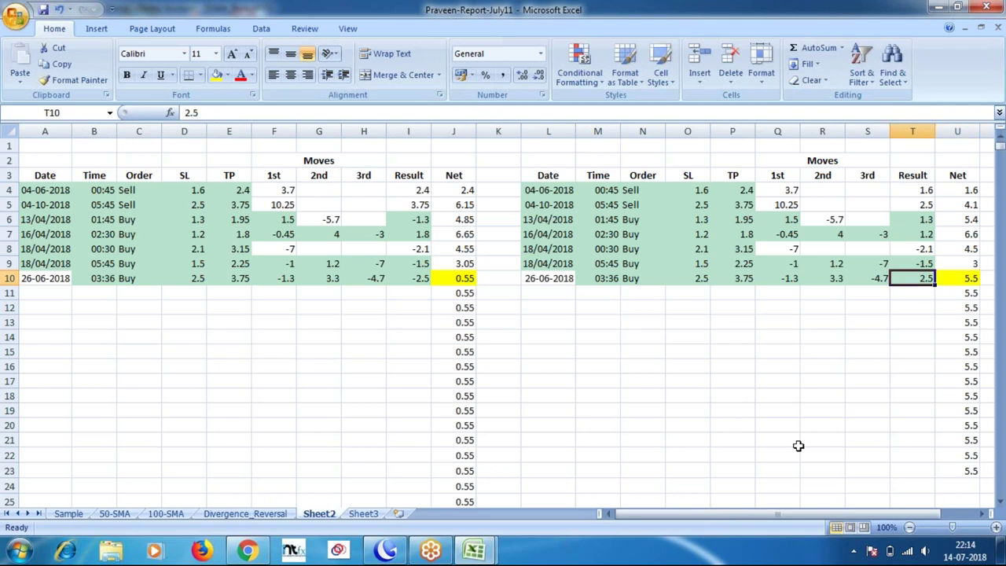
key("Left")
key("Left")
key("Left")
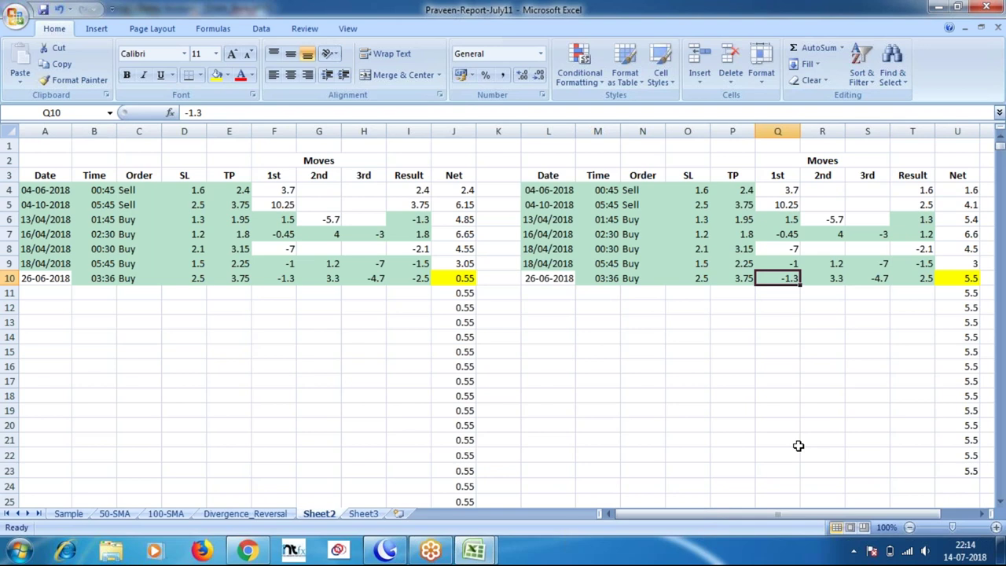
key("Left")
key("Left")
key("Left")
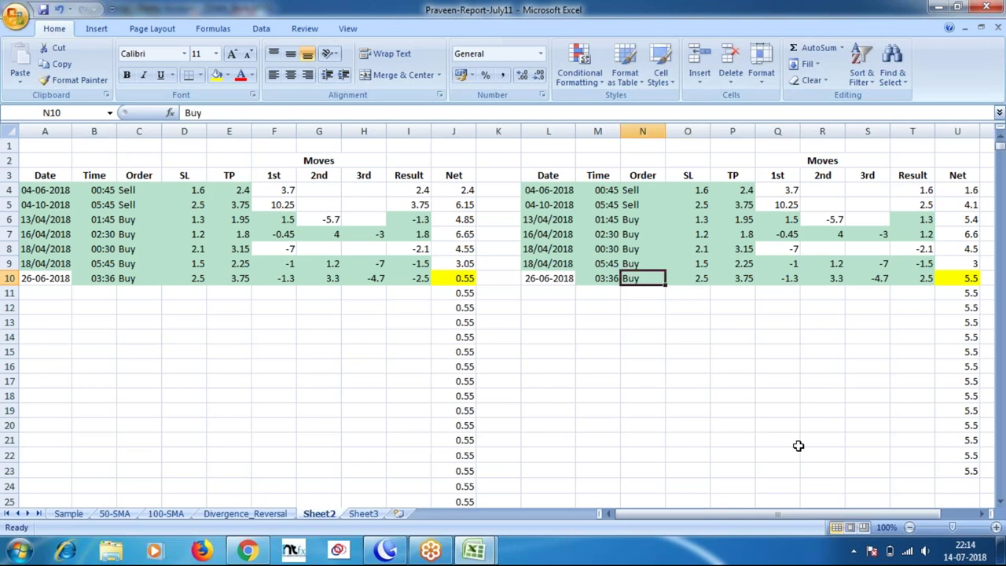
key("Left")
key("Left")
key("Left")
key("Left")
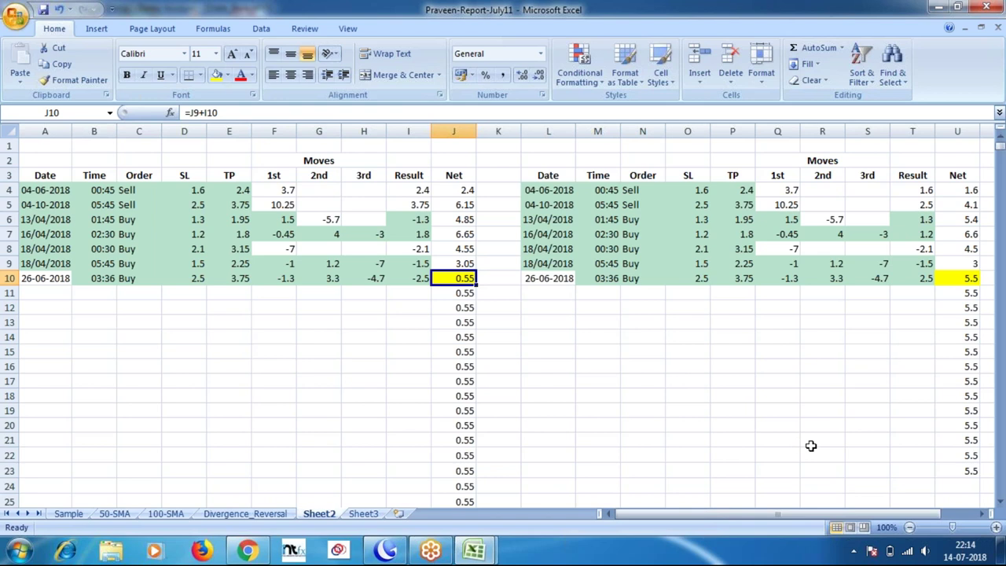
left_click(965, 281)
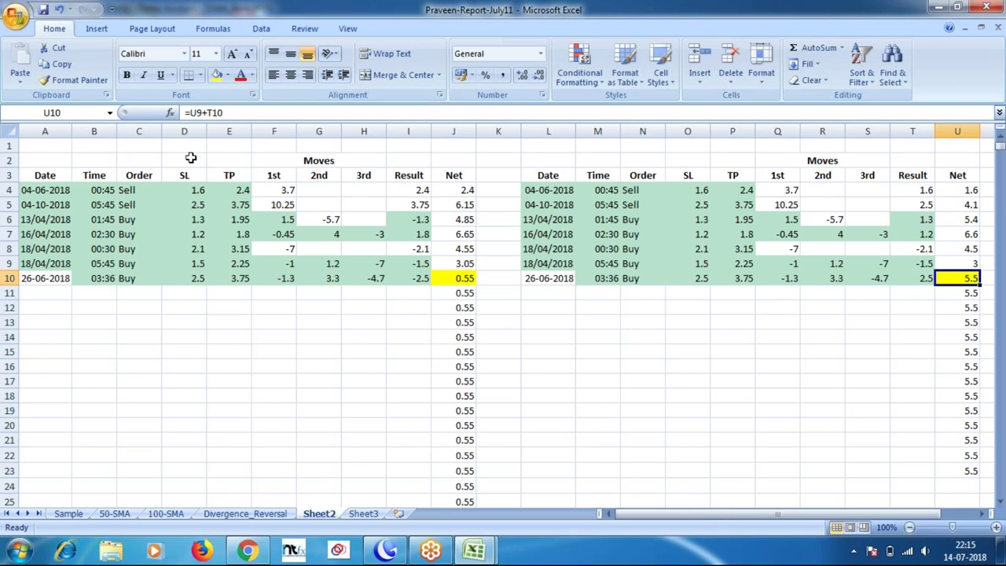
Step: Label the risk-reward ratios above the TP headings, entering 1:1.5 in E2 and 1:01 in P2
left_click(219, 160)
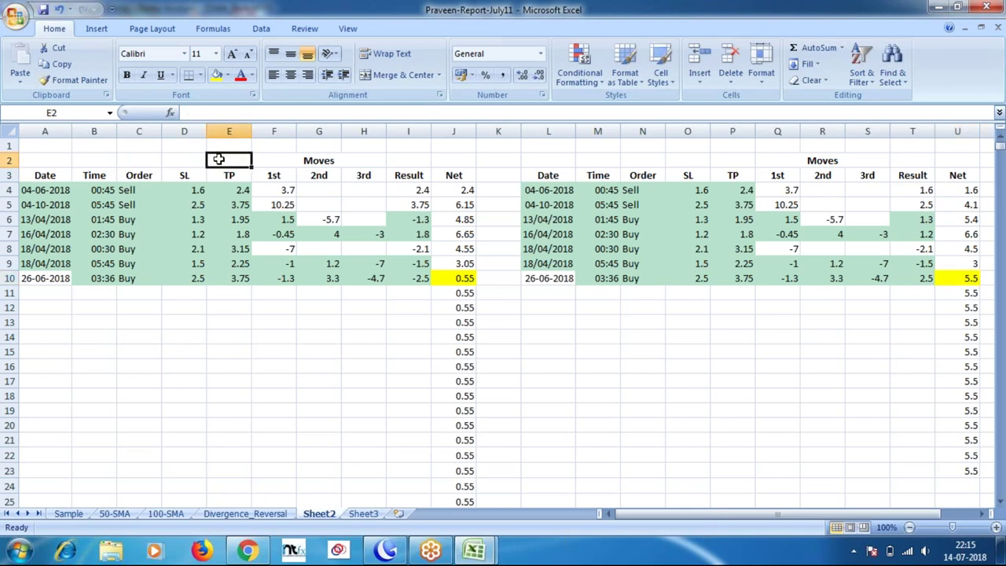
type("1")
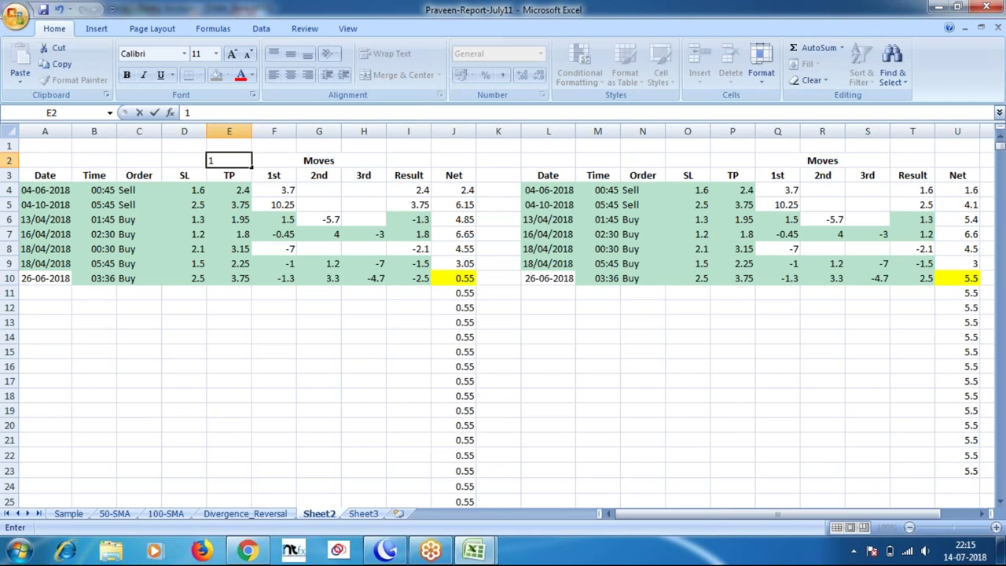
type(":1.5")
left_click(730, 158)
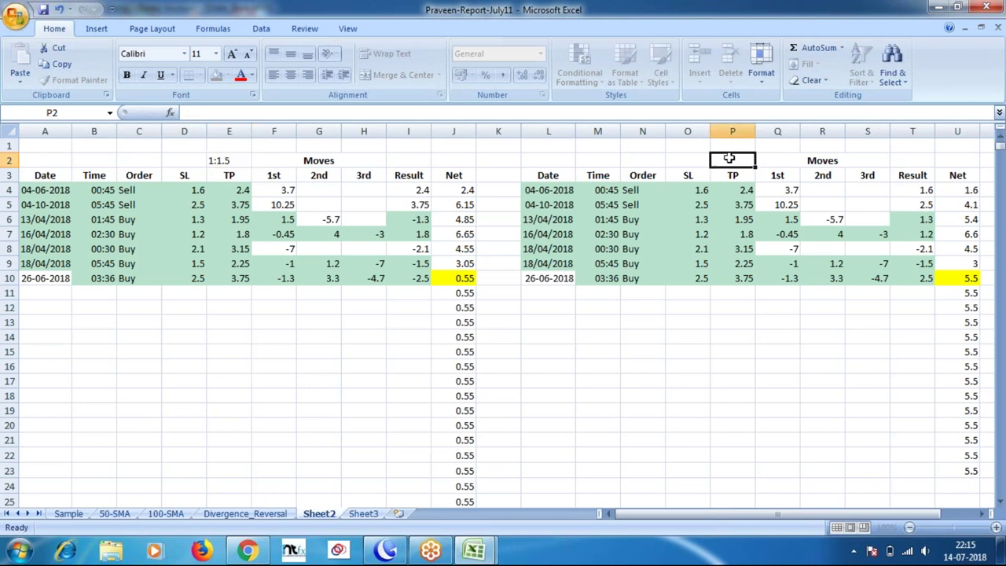
type("1")
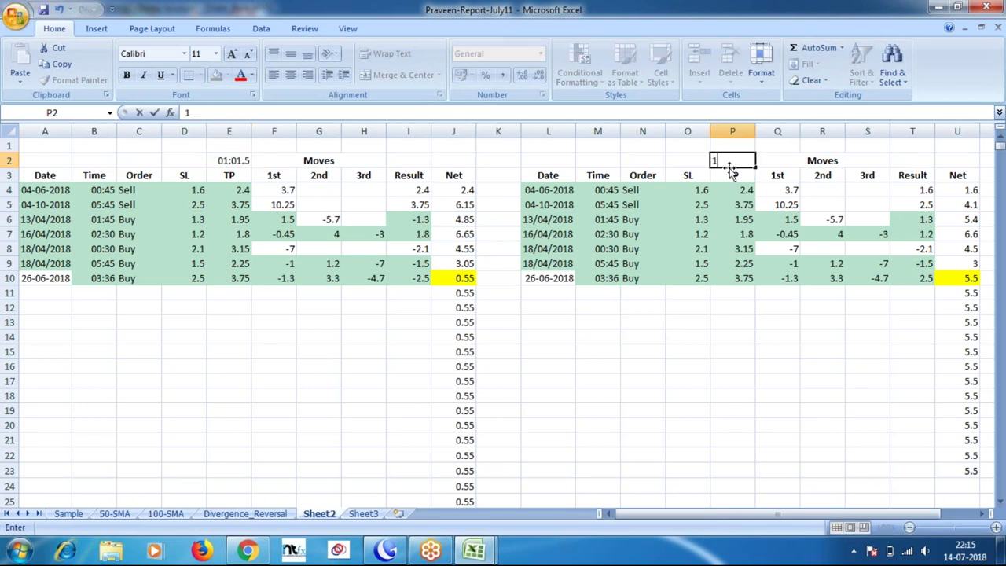
type(":01")
key("Return")
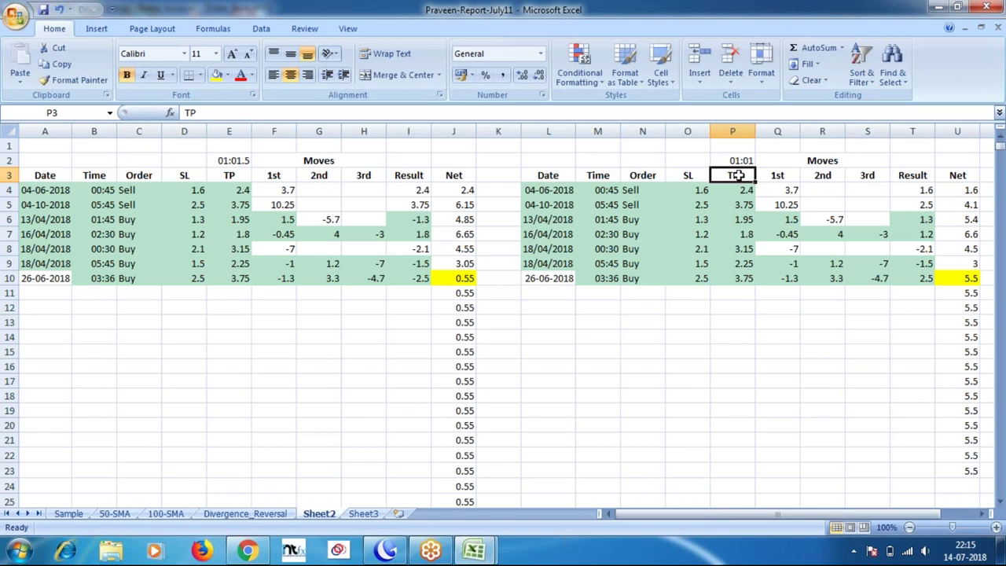
Step: Review each table's ratio label against its Net total in J10 and U10, and examine the TP values in E4:E10
left_click(233, 160)
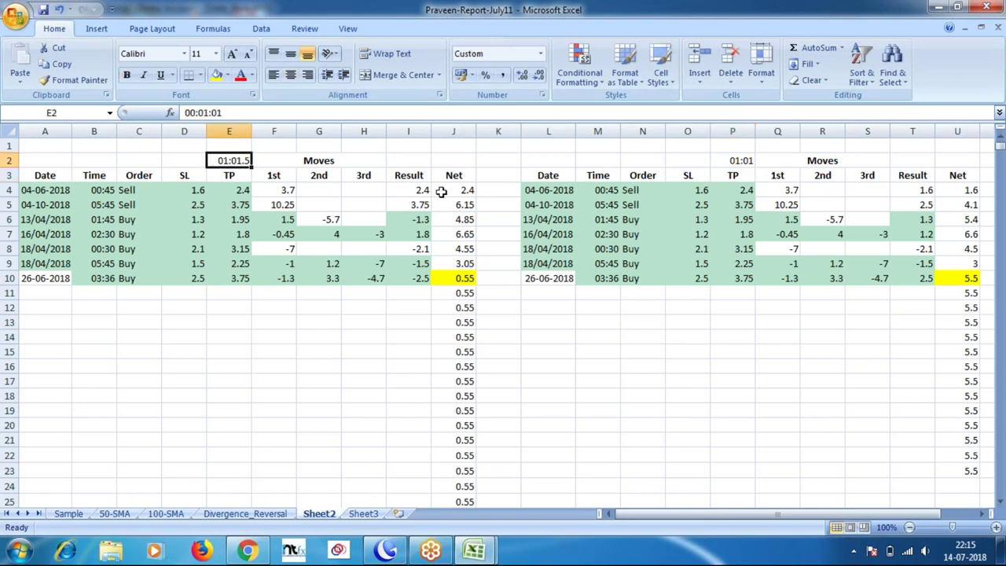
left_click(466, 279)
left_click(735, 161)
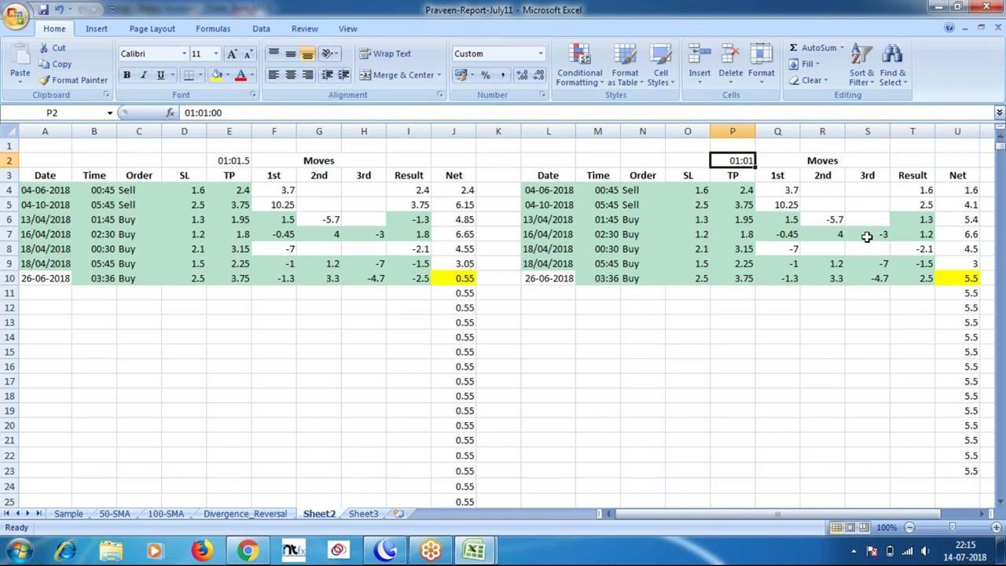
left_click(947, 281)
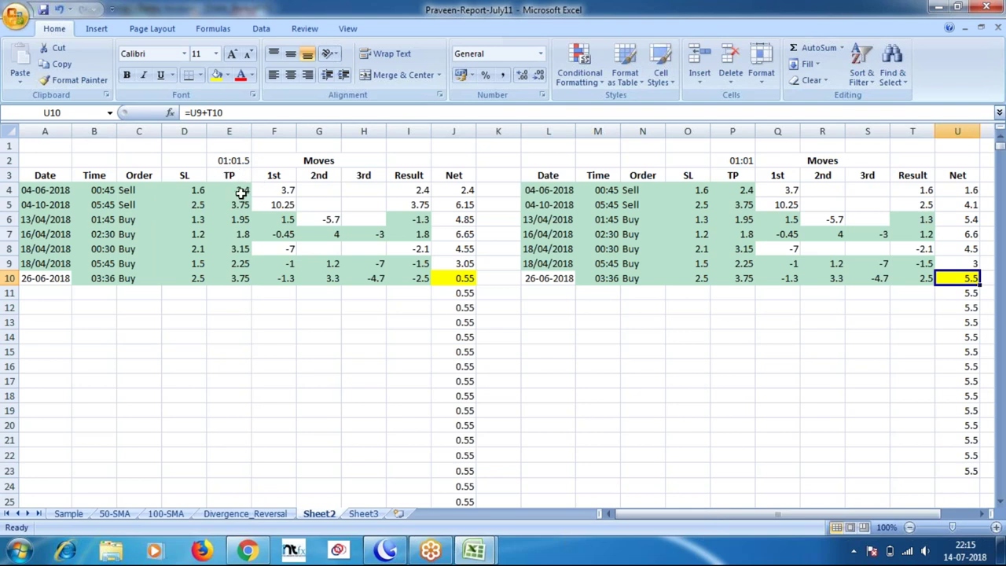
left_click(242, 193)
left_click_drag(242, 193, 241, 271)
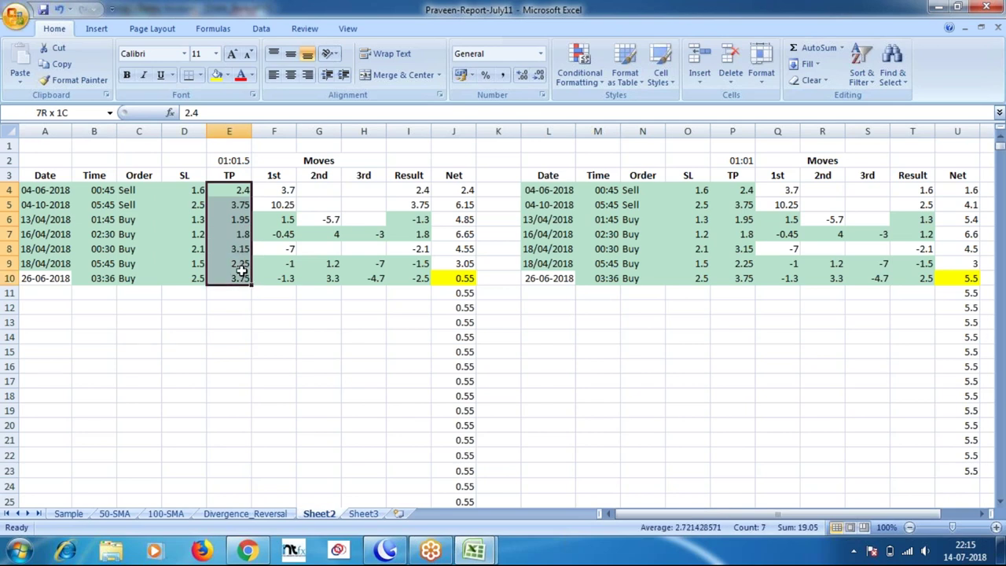
Step: Switch to the MetaTrader 4 State_Bank,M15 chart and draw a horizontal support trendline at about 264.8 from the 21 June low past the 26 June low
left_click_drag(956, 191, 965, 275)
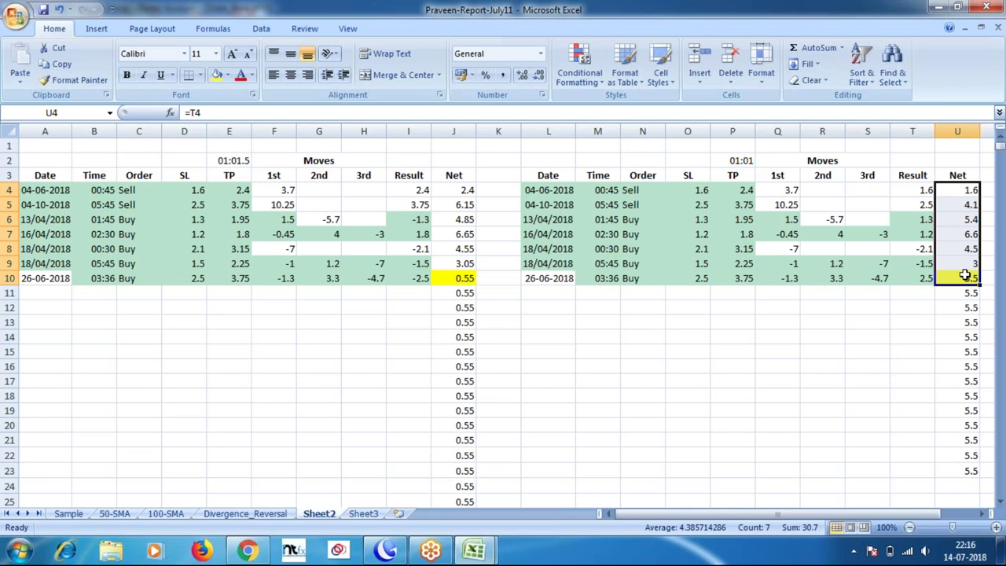
left_click(397, 553)
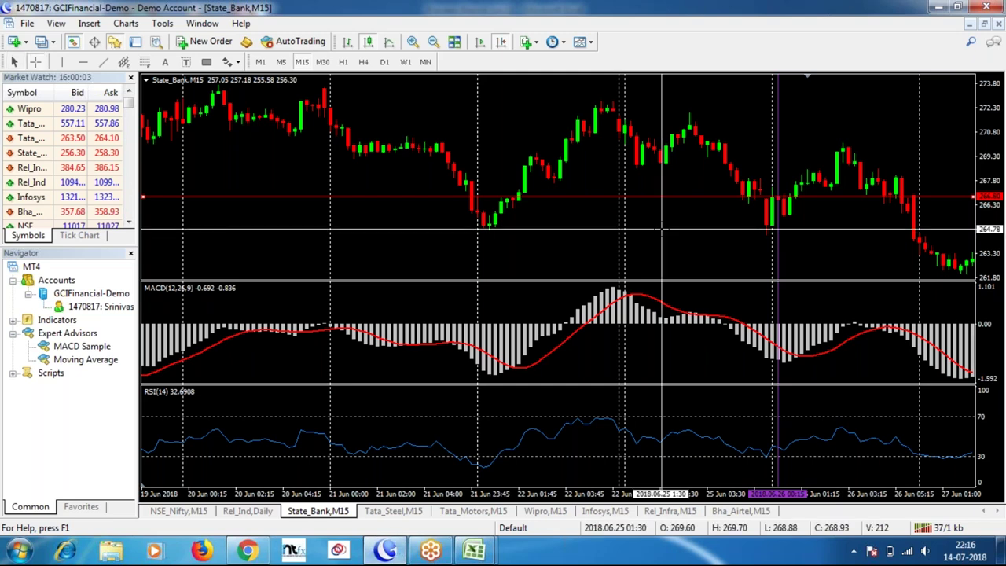
middle_click(662, 229)
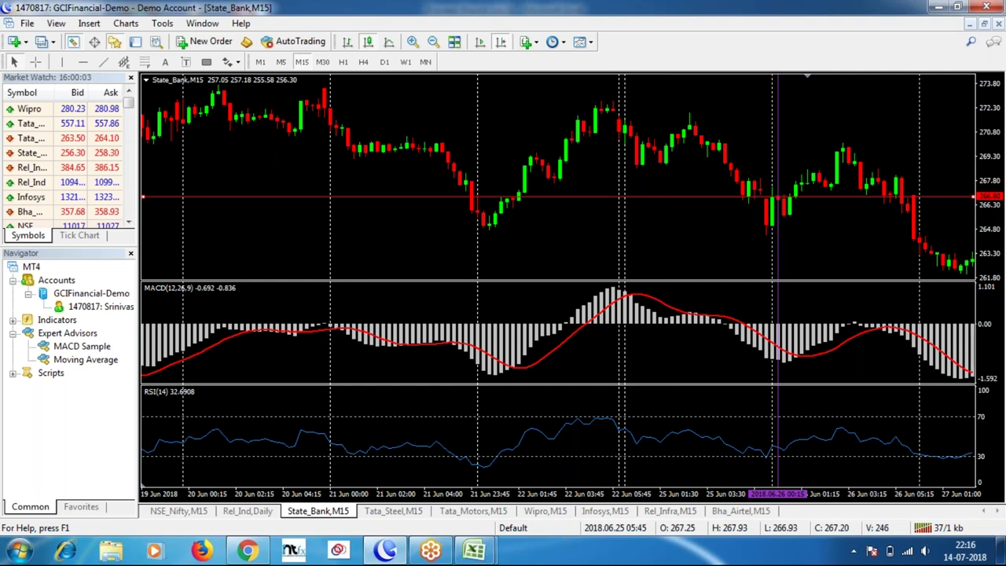
left_click(103, 61)
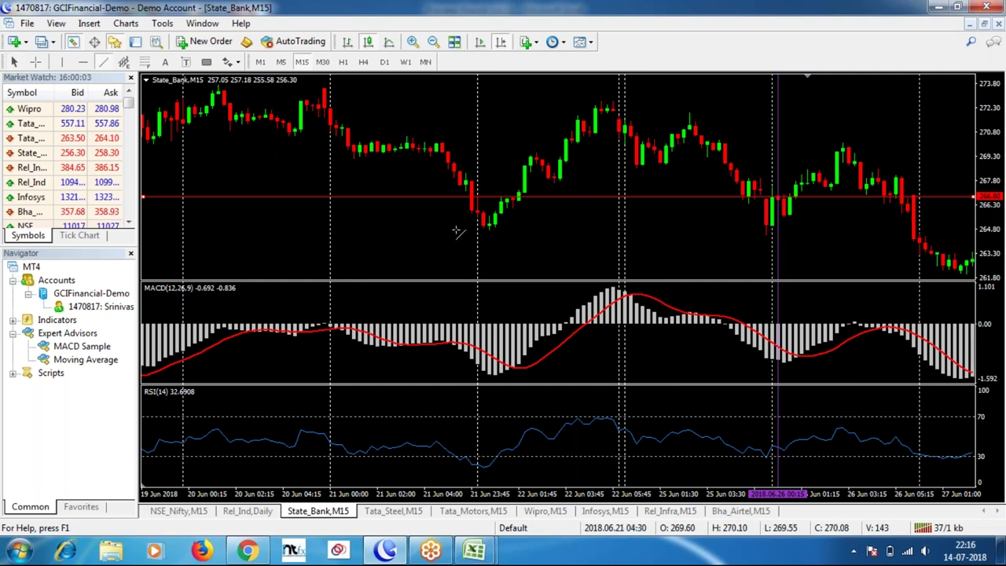
mouse_move(488, 228)
left_mouse_down()
mouse_move(854, 239)
mouse_move(943, 230)
left_mouse_up()
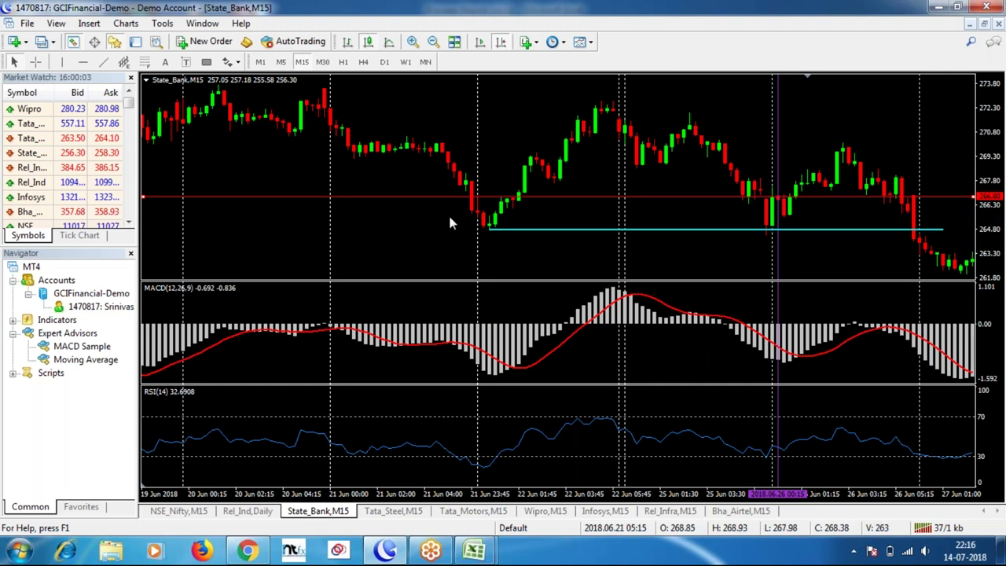
mouse_move(776, 204)
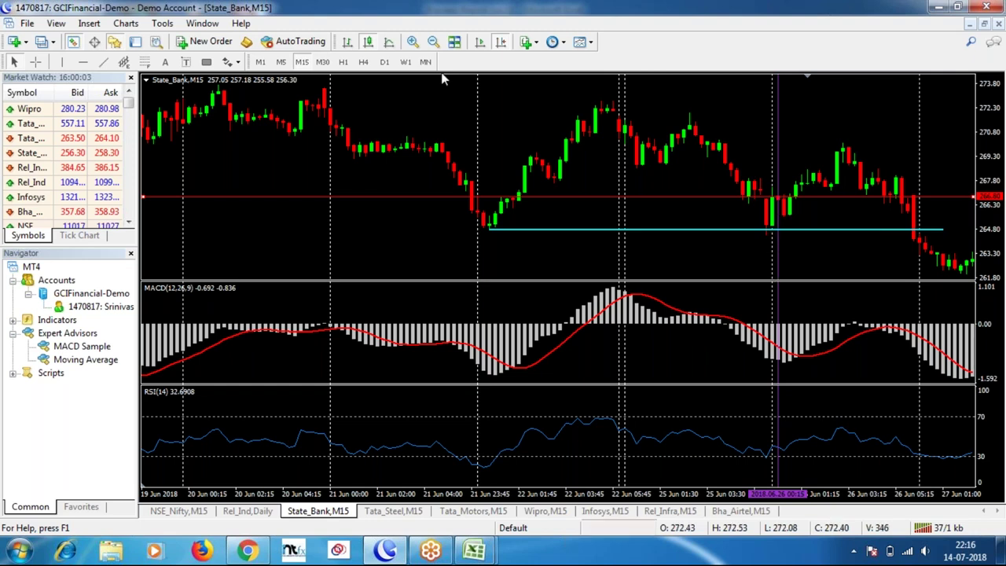
Step: Add a Moving Average to the State_Bank price chart with period 50, Simple method, applied to Close
left_click(527, 42)
mouse_move(552, 173)
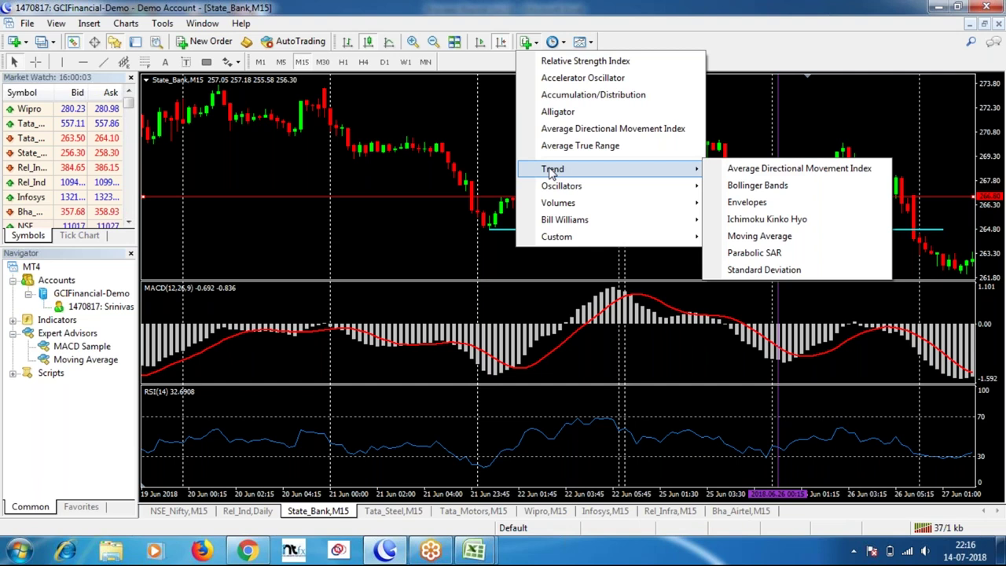
left_click(747, 237)
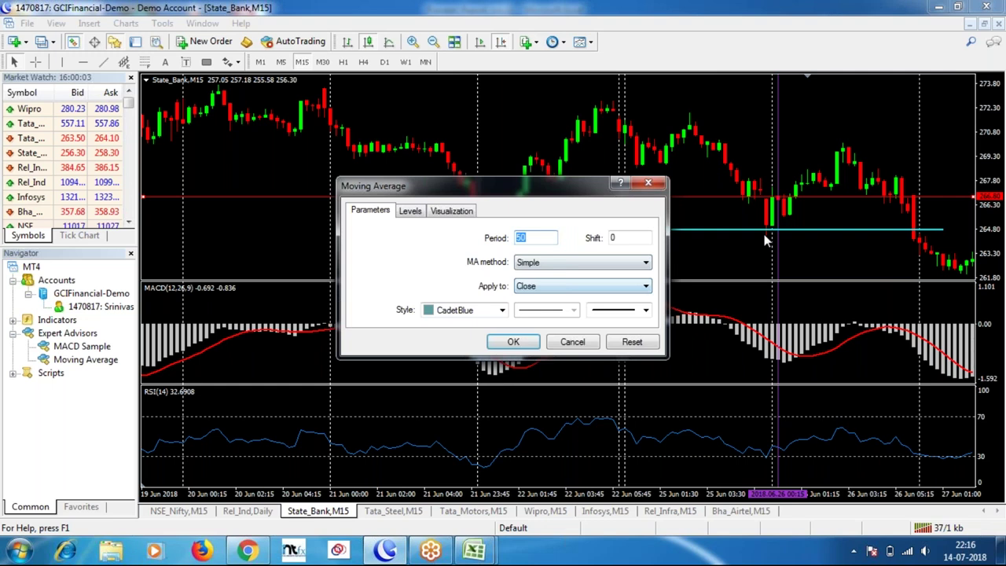
key("Return")
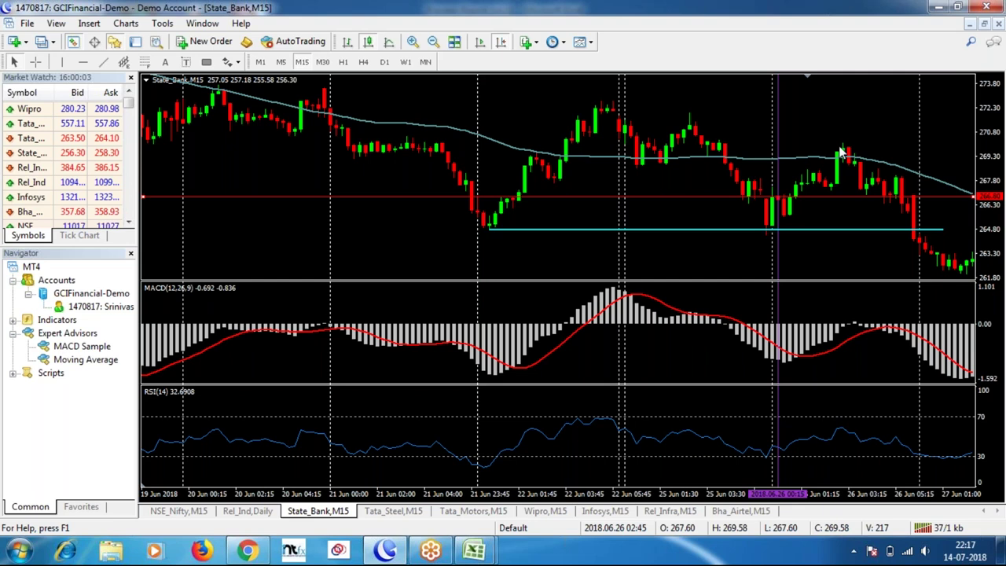
Step: Draw a falling trendline from the 20 June high across the 22 June high, and recheck the trade tables in Excel
left_click(107, 63)
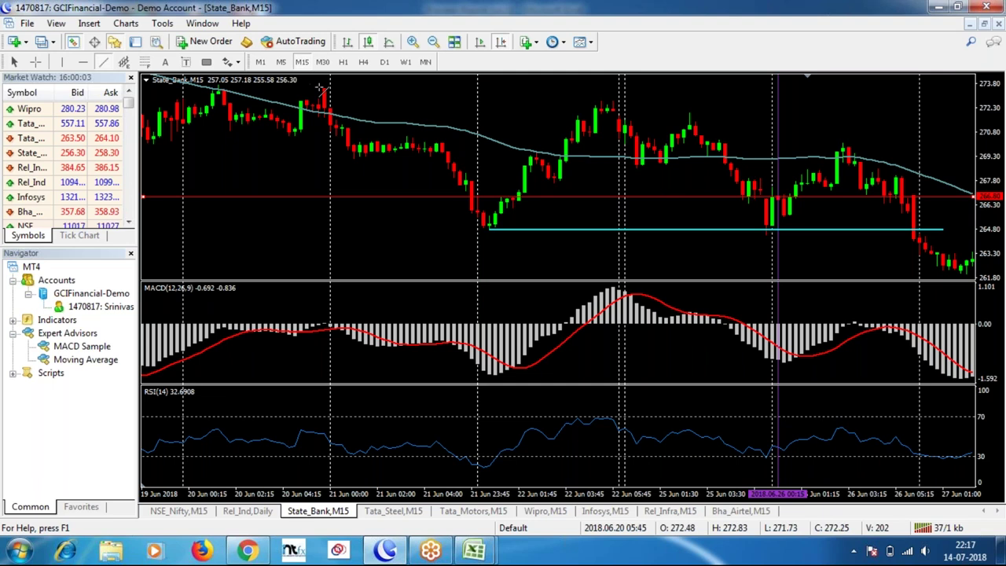
left_click_drag(321, 89, 954, 126)
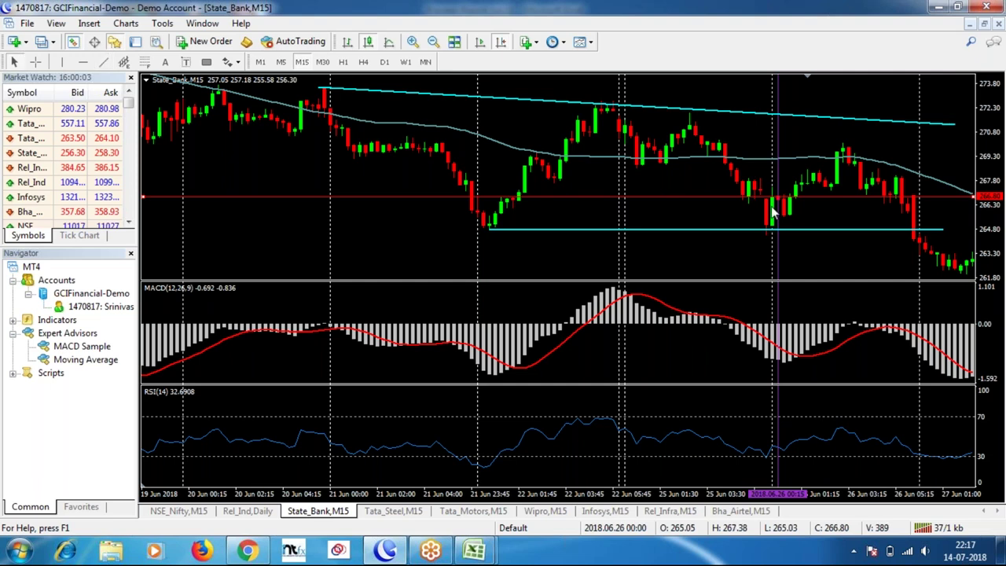
left_click(474, 551)
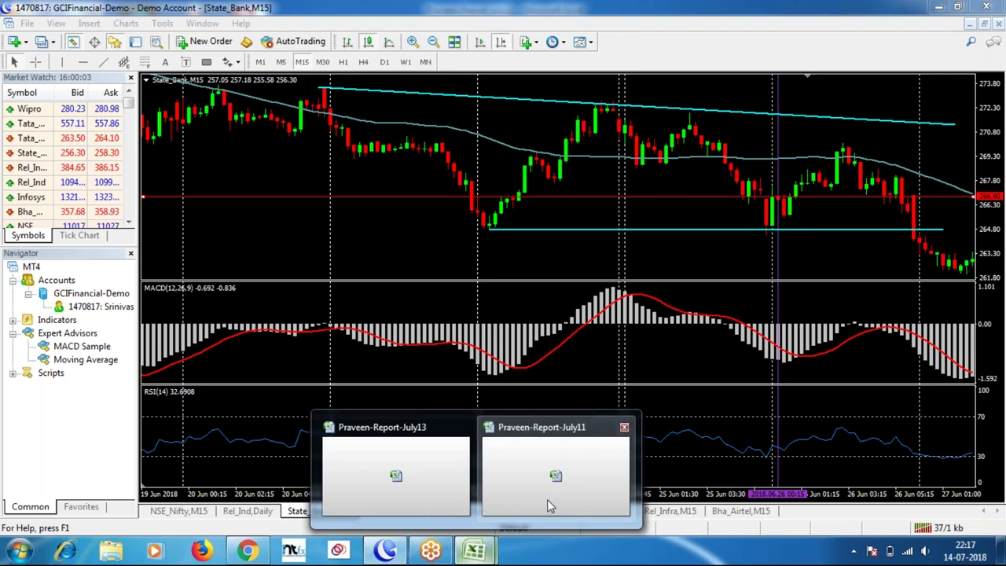
left_click(550, 505)
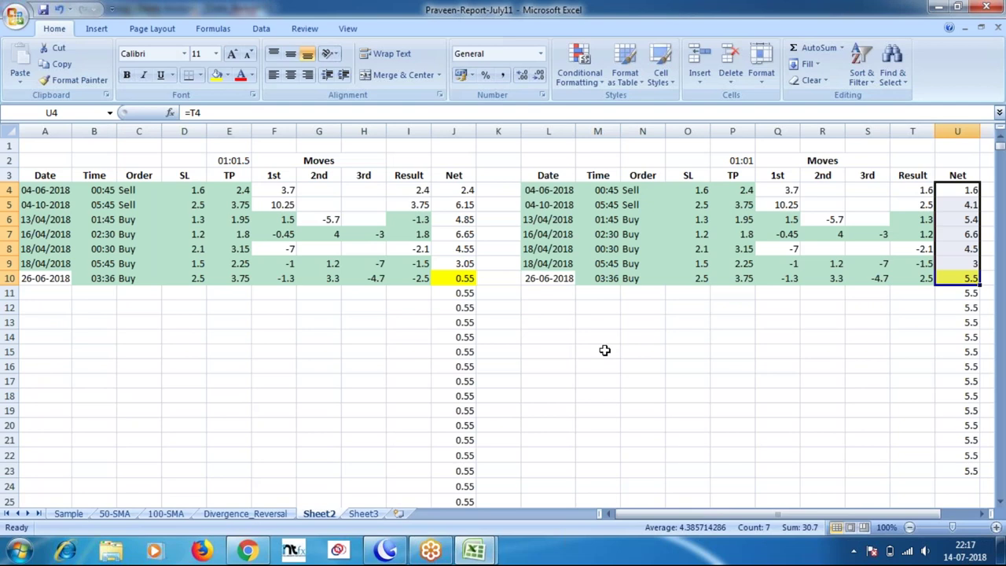
Step: Return to the MetaTrader 4 chart and draw a steeper falling trendline from the 22 June high to about 28 June 02:00
key("alt+Tab")
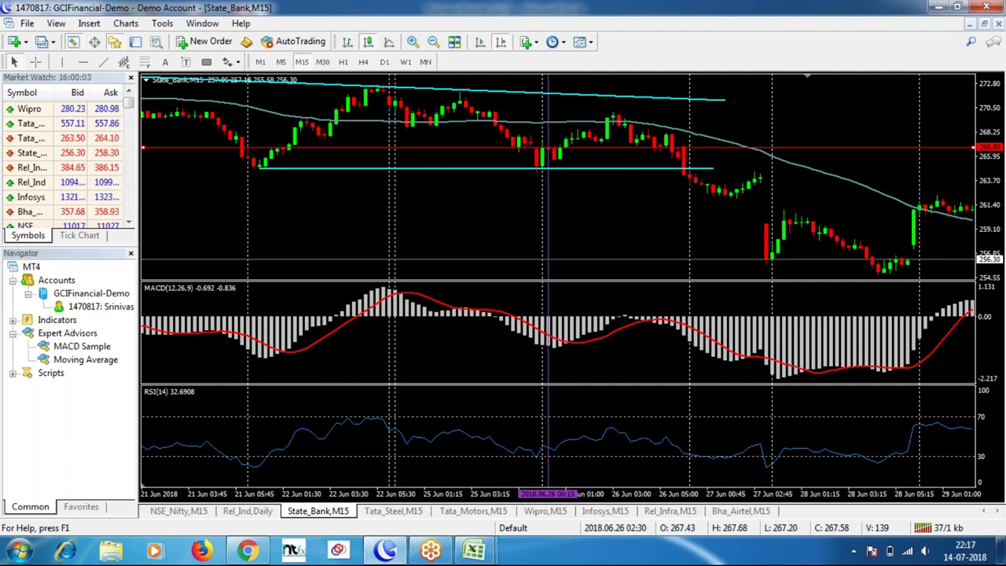
left_click(103, 61)
left_click_drag(464, 94, 916, 142)
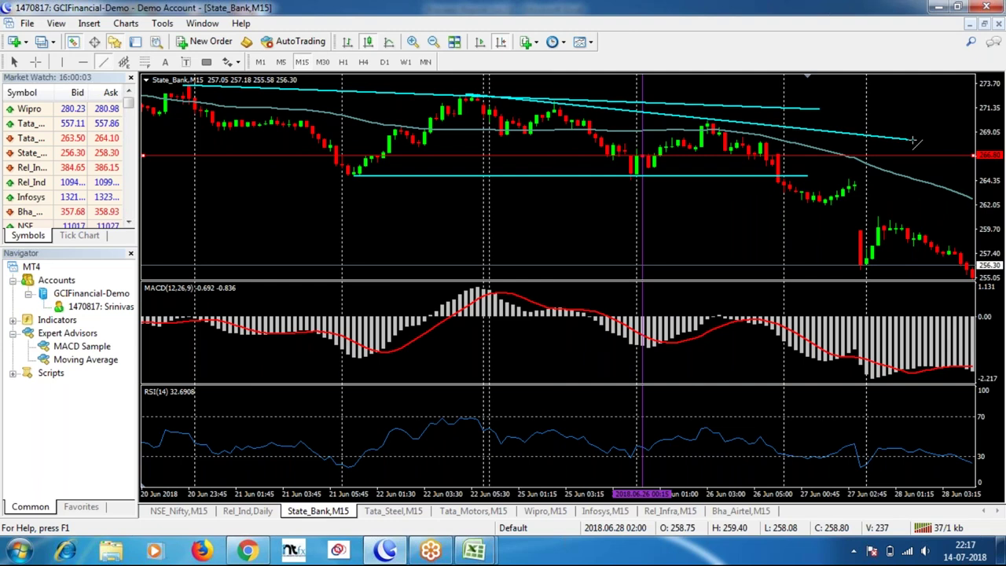
Step: Measure the drop from the support level down to the 28 June low, and extend the horizontal support trendline forward to 28 June
key("ctrl+f")
left_click_drag(482, 179, 871, 267)
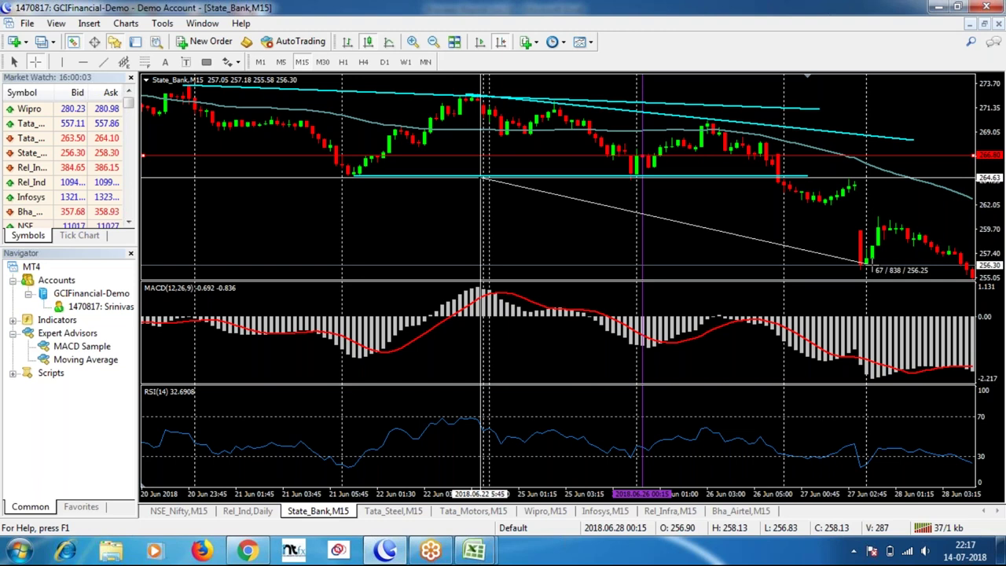
left_click_drag(871, 268, 871, 268)
left_click_drag(806, 176, 925, 177)
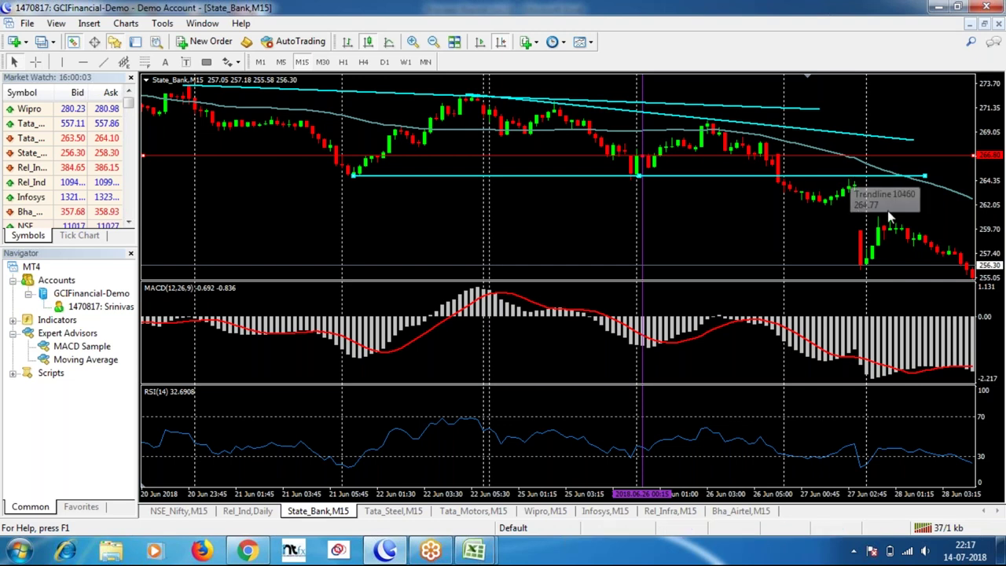
left_click_drag(888, 211, 684, 206)
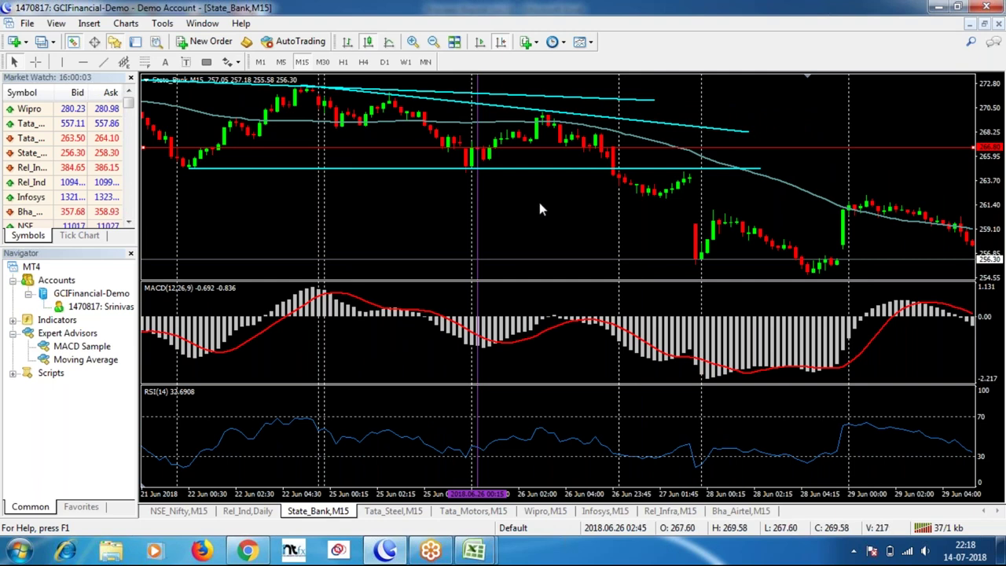
Step: Switch to Excel and compare the Divergence_Reversal sheet with Sheet2, examining the third move of the 26-06-2018 trade in H10
left_click(474, 553)
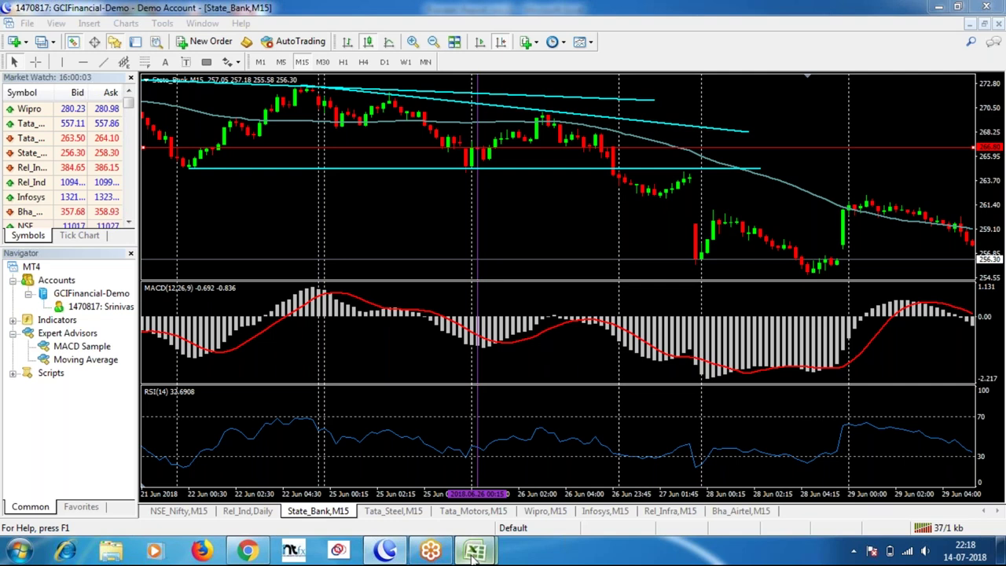
left_click(474, 553)
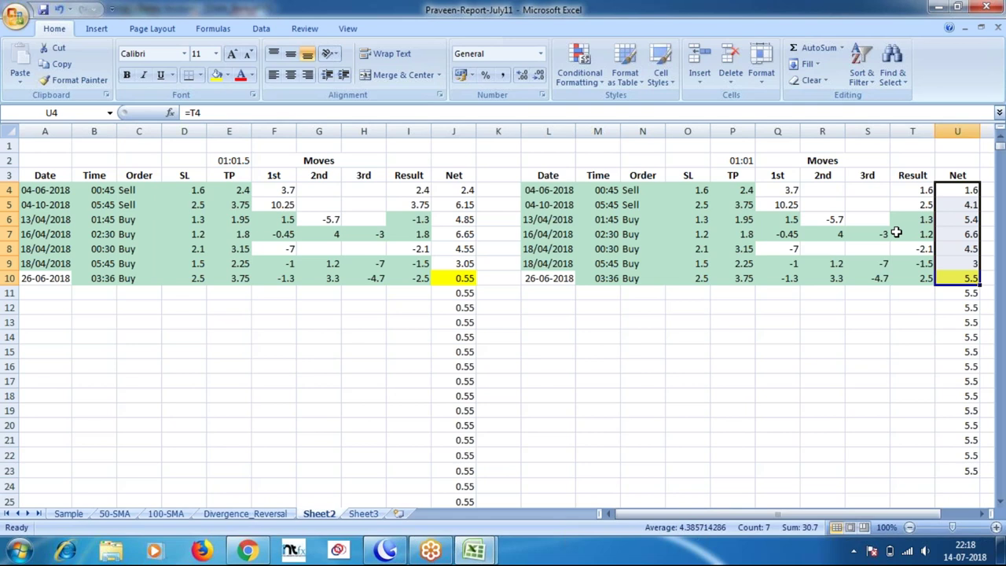
key("ctrl+Page_Up")
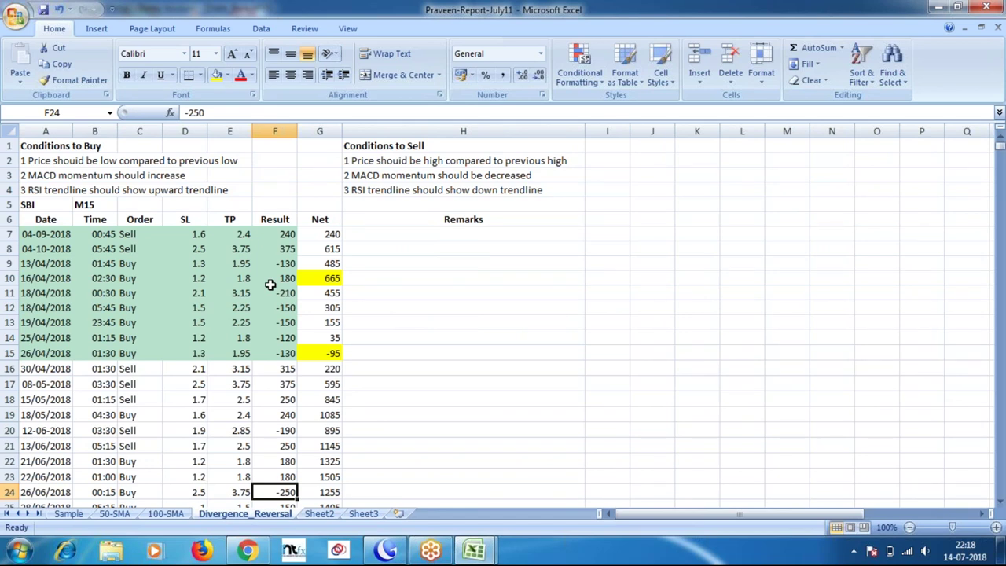
key("ctrl+Page_Down")
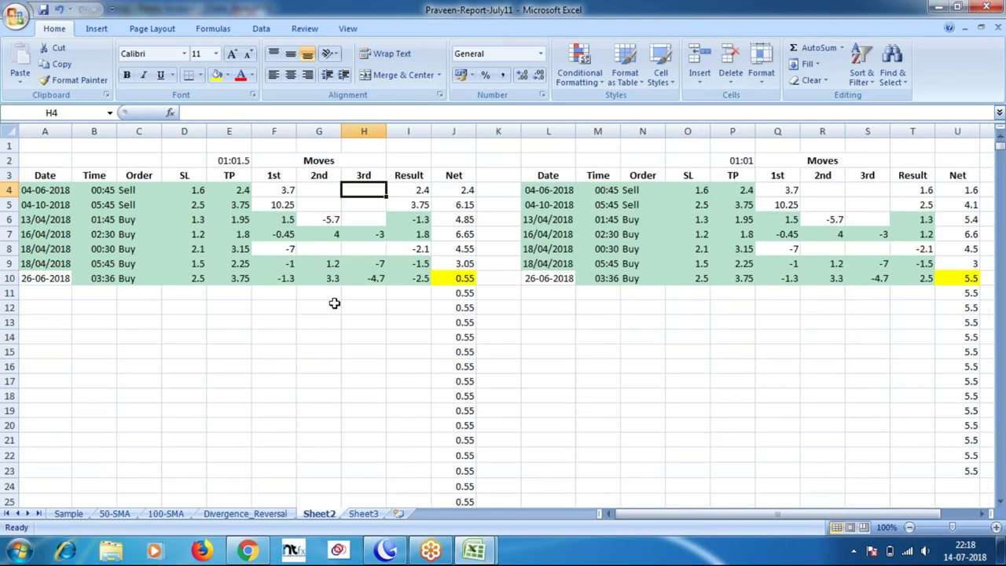
key("ctrl+Down")
key("ctrl+Down")
key("ctrl+Down")
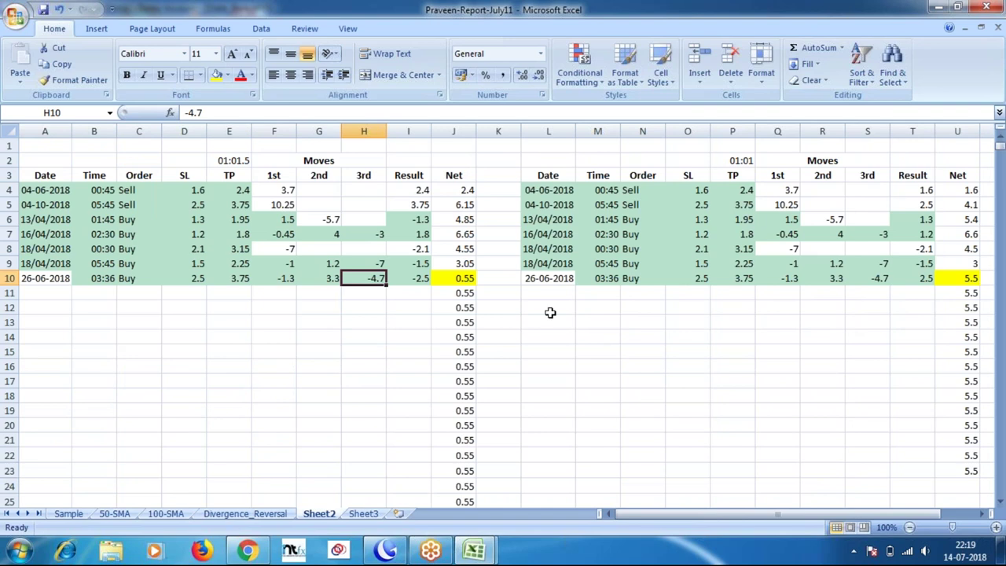
Step: Copy the 1:1 trade table L3:U11 and paste it lower on Sheet2 starting at L25
left_click(688, 351)
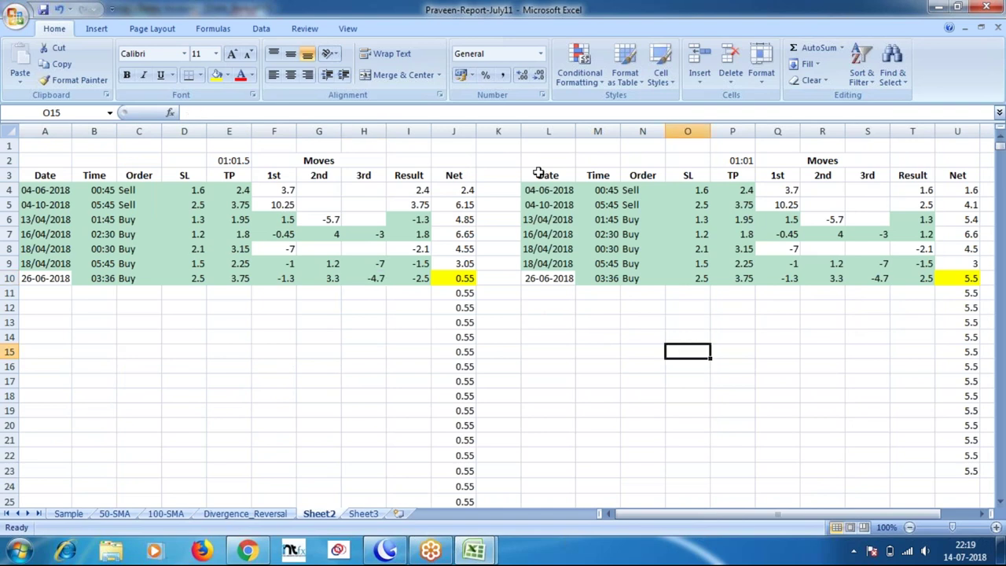
left_click_drag(539, 173, 961, 277)
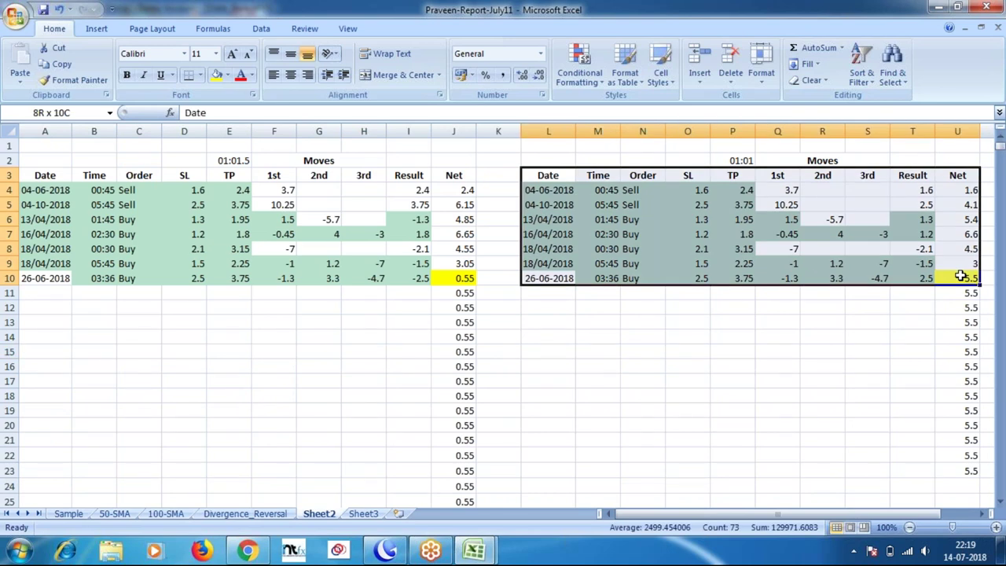
mouse_move(961, 276)
left_mouse_down()
mouse_move(971, 307)
mouse_move(972, 293)
left_mouse_up()
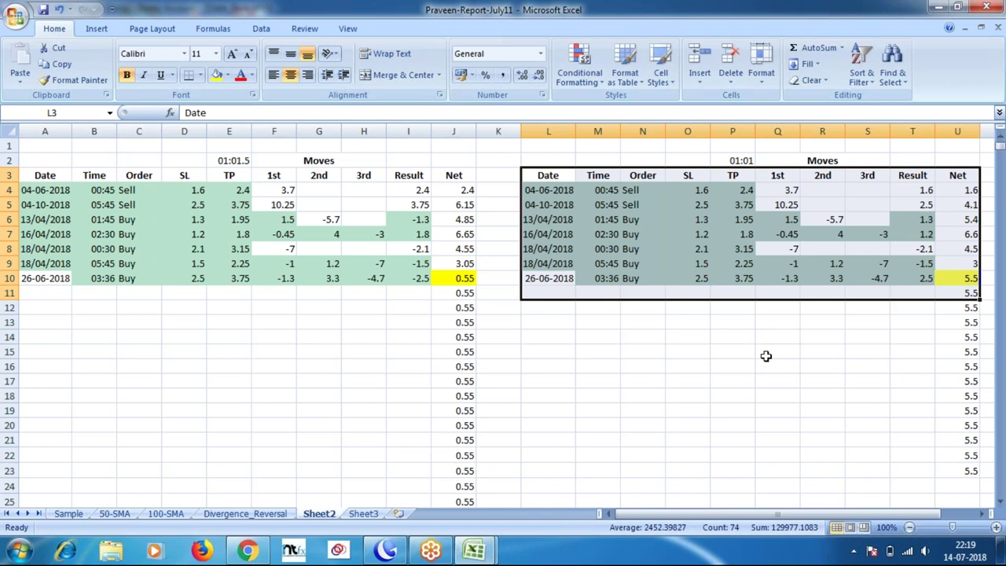
key("ctrl+c")
scroll(766, 356, "down", 5)
left_click(545, 285)
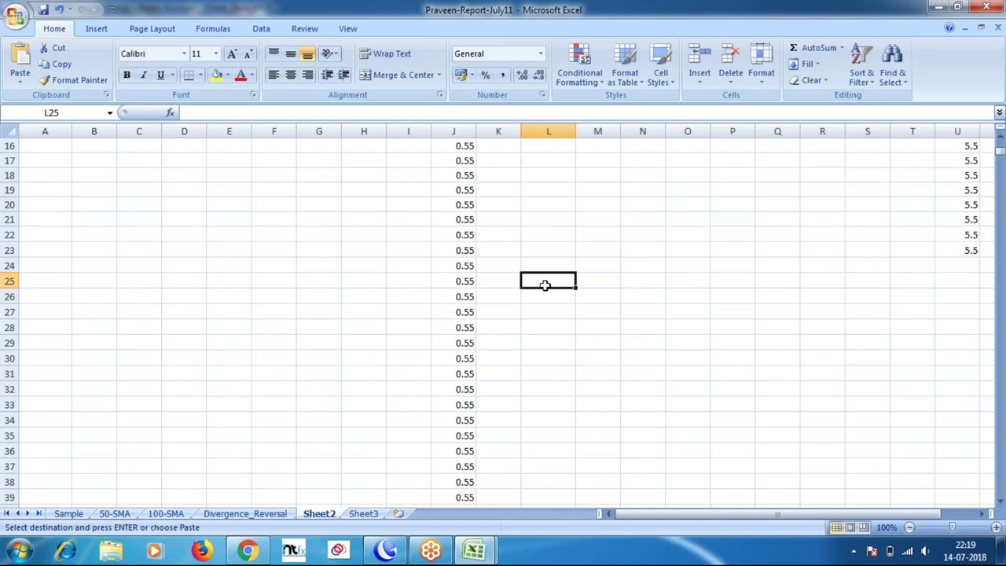
key("ctrl+v")
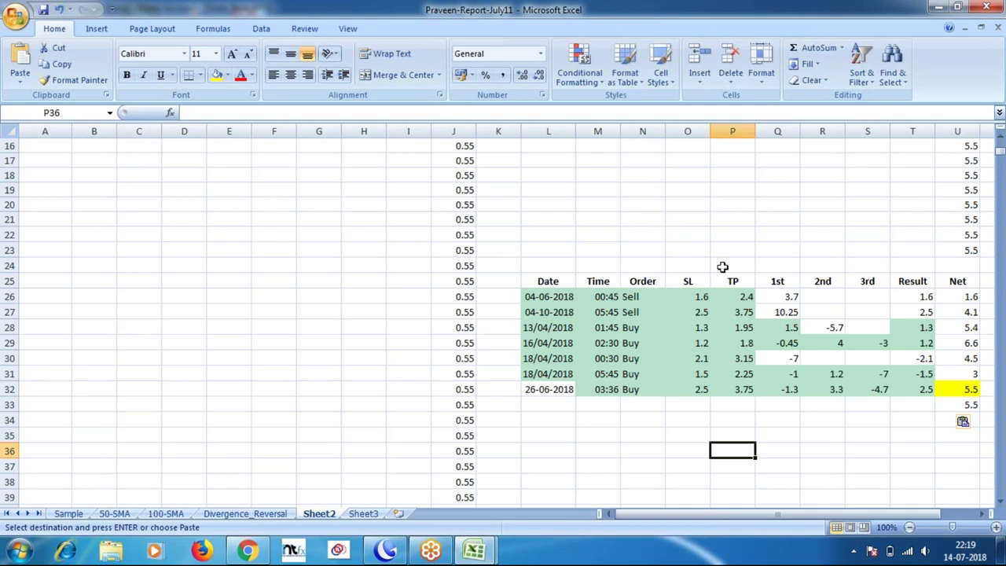
Step: In the copied table, set both the TP and the Result of the 04-06-2018 trade, P26 and T26, to 3.2
left_click(723, 267)
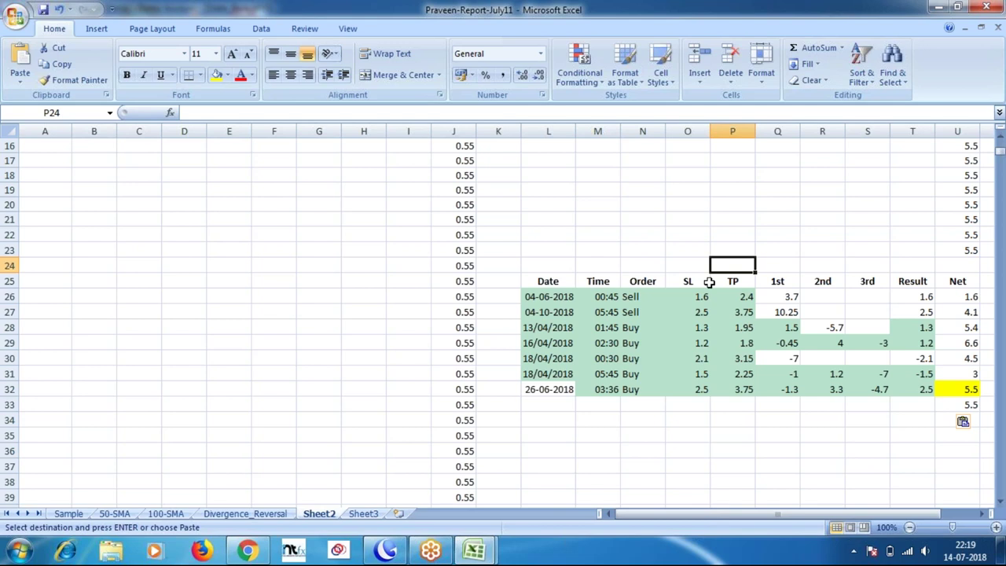
left_click(695, 297)
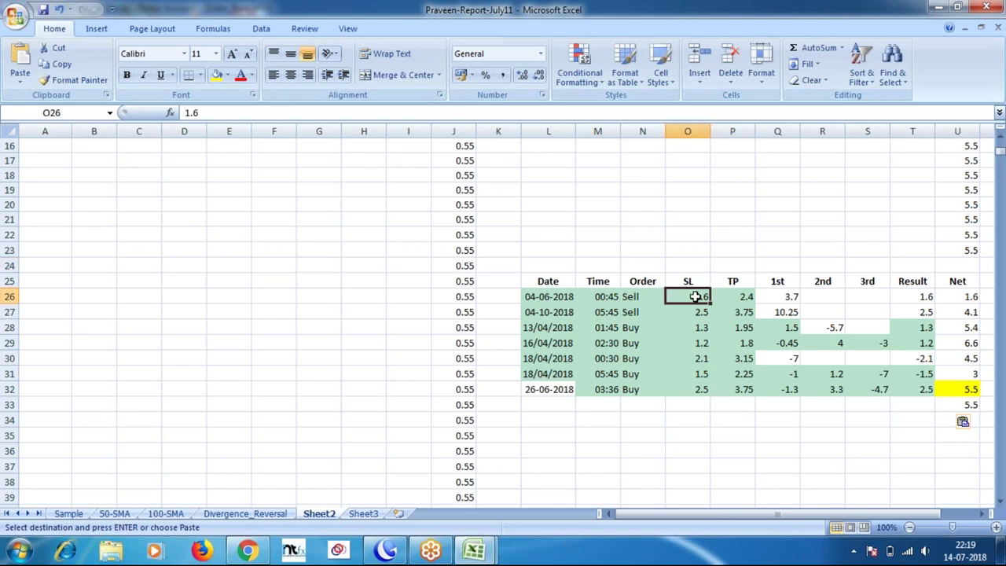
left_click(748, 300)
type("3.2")
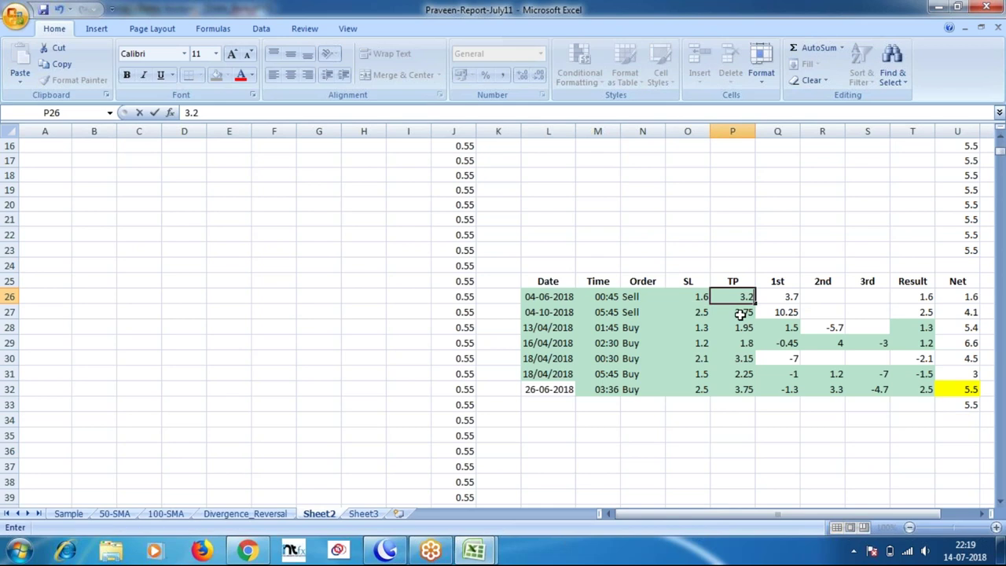
key("Tab")
key("Tab")
key("Tab")
key("Tab")
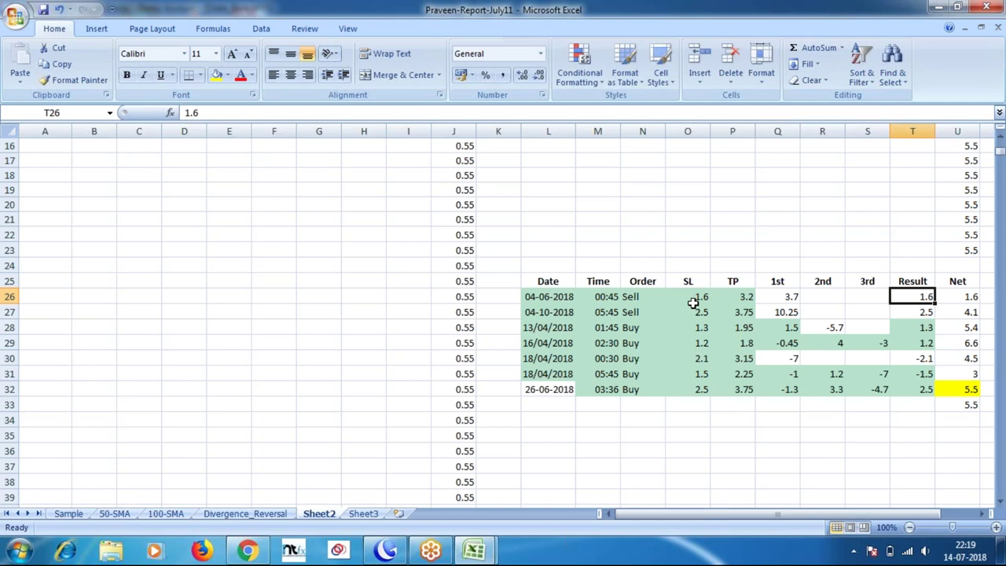
type("3.2")
key("Return")
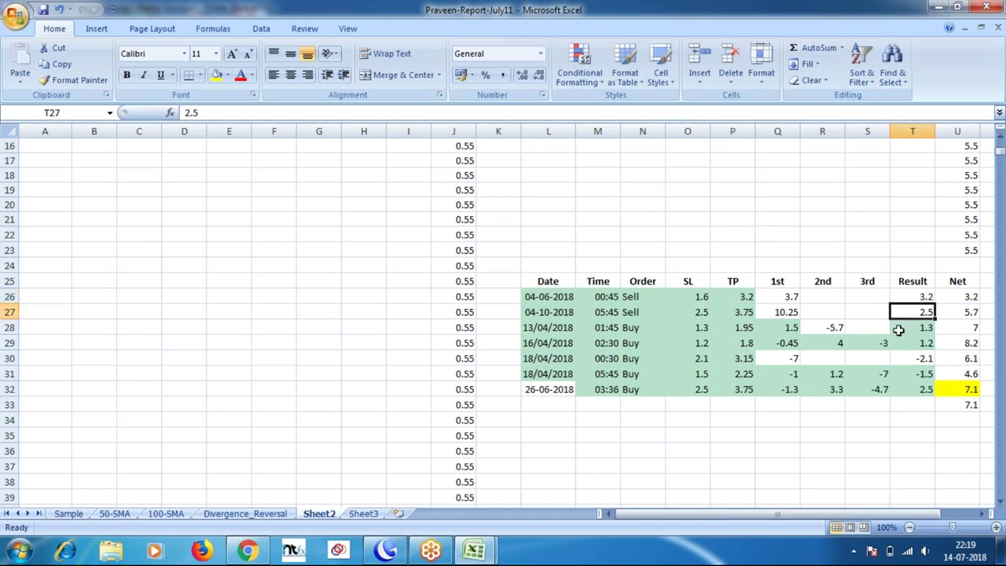
Step: In the copied table, set both the TP and the Result of the 04-10-2018 trade, P27 and T27, to 5
left_click(700, 314)
left_click(742, 313)
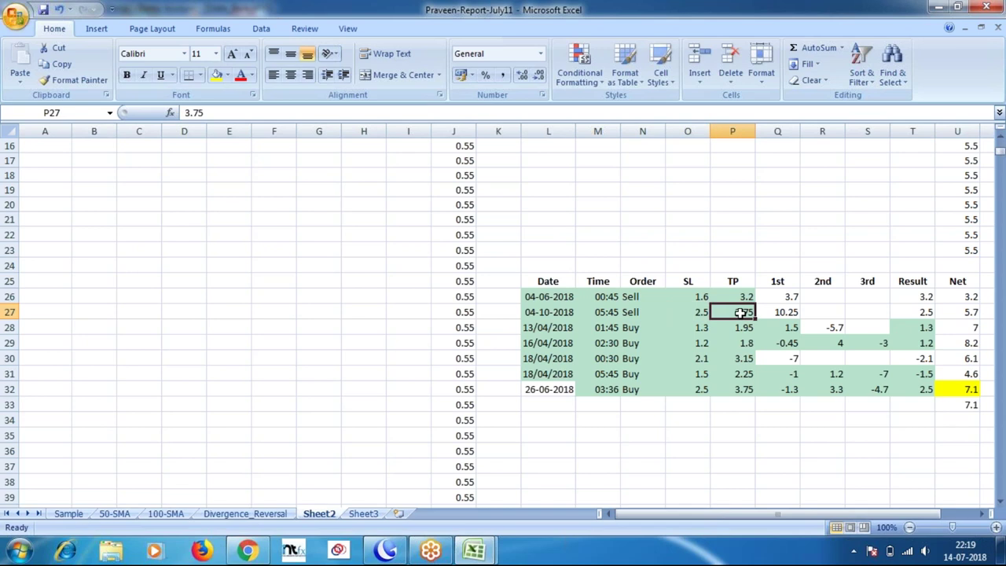
type("5.0")
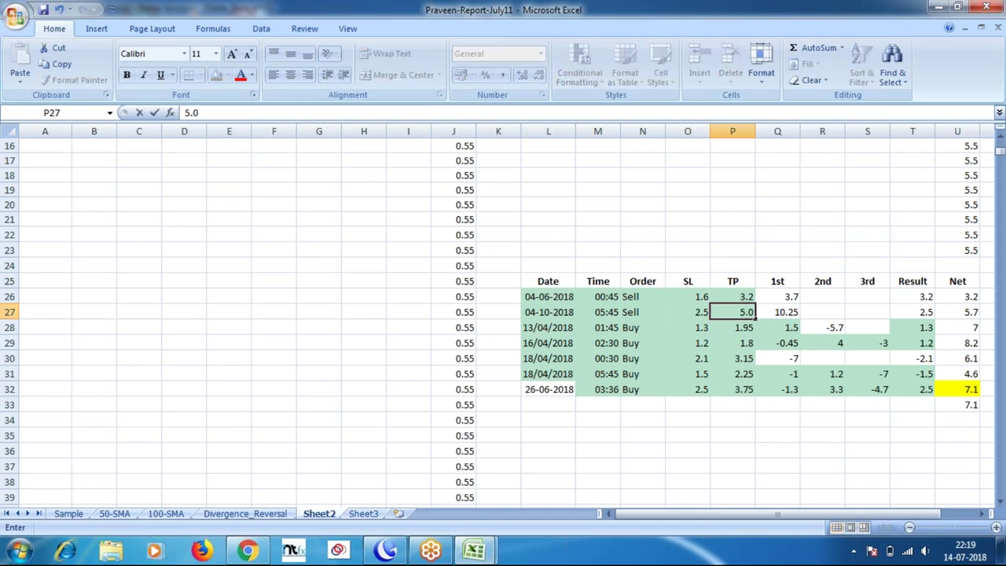
key("Tab")
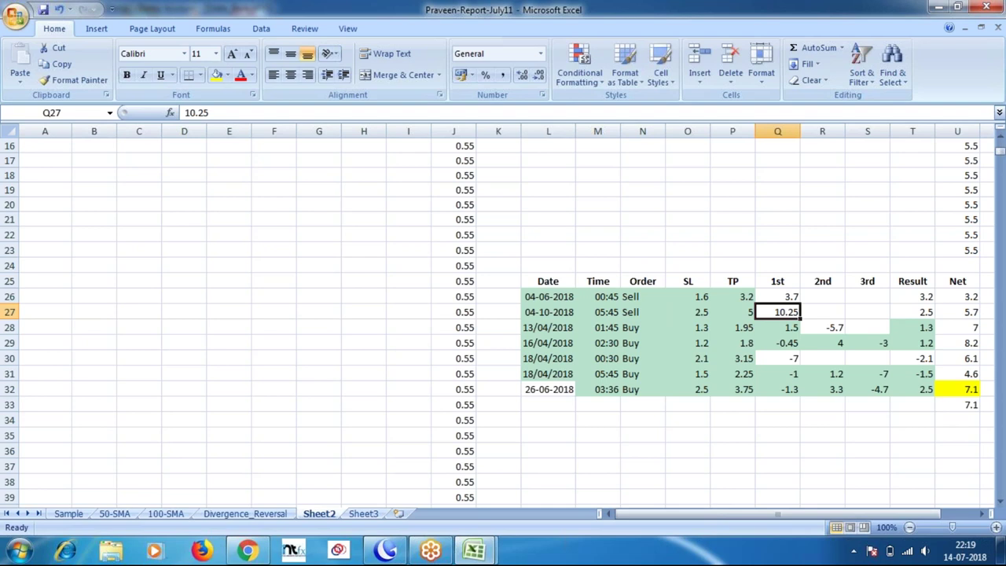
left_click(913, 312)
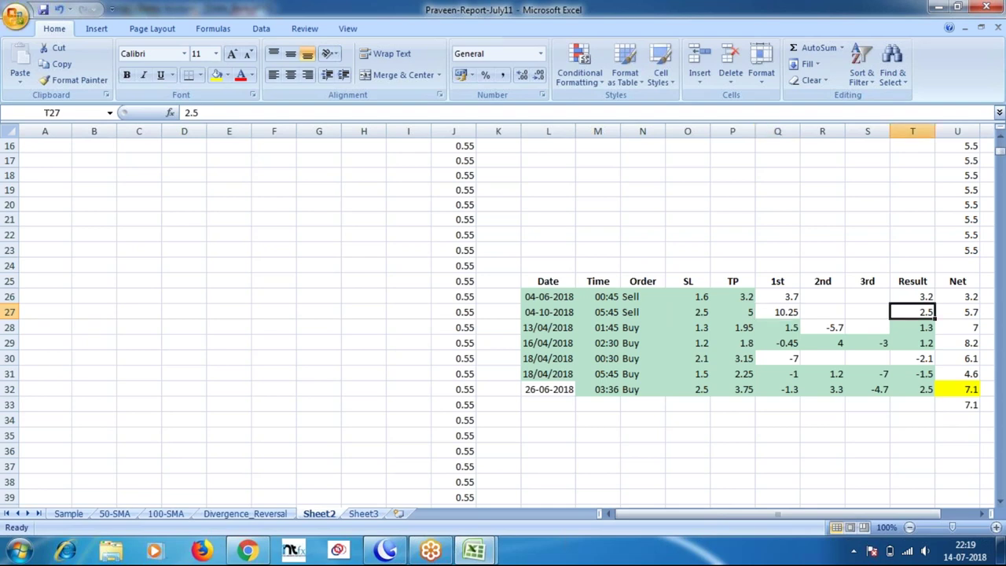
type("5")
key("Return")
Step: For the 13/04/2018 trade in the copied table, set the TP in P28 to 2.6 and the Result in T28 to -2.6
left_click(739, 328)
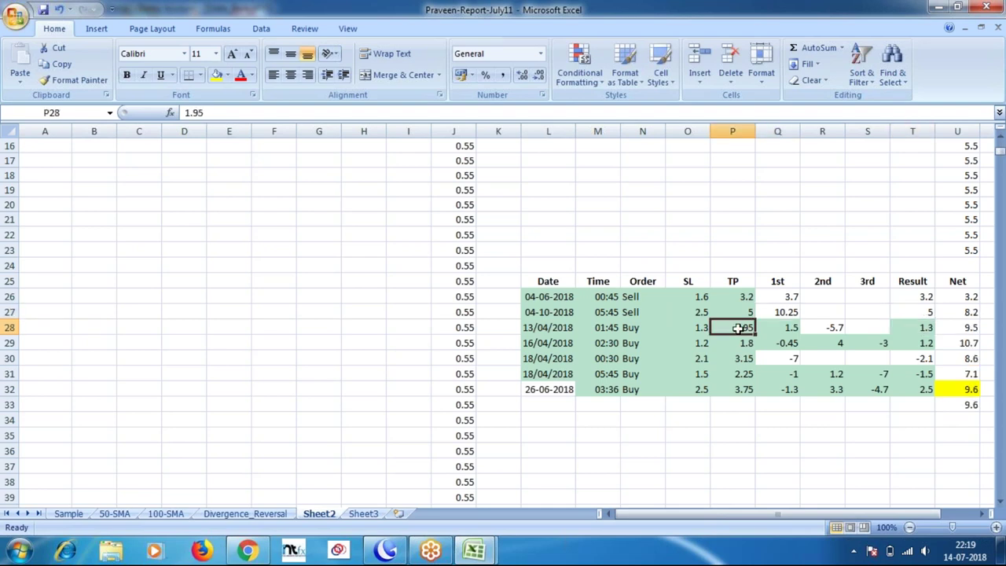
type("2")
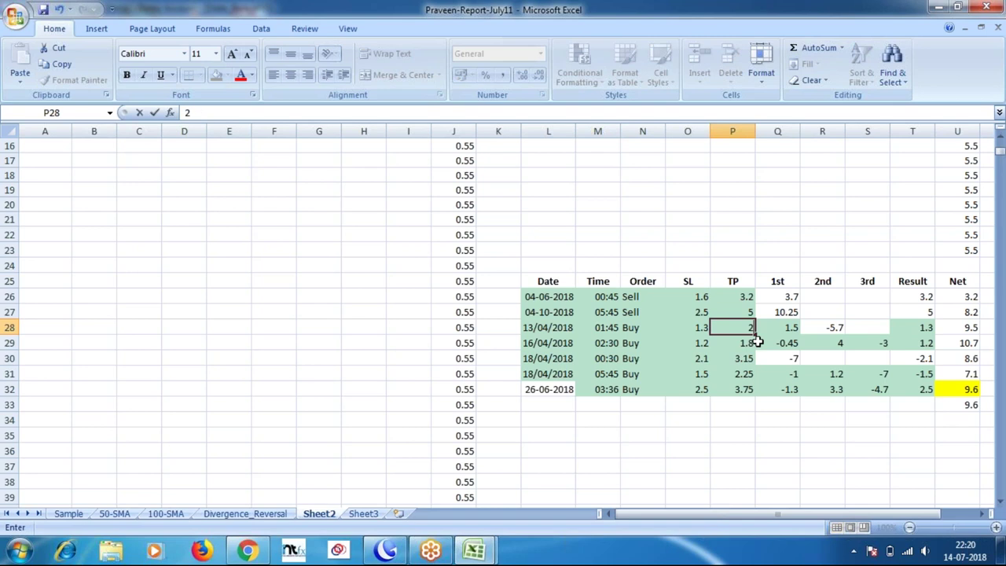
type(".6")
key("Tab")
key("Tab")
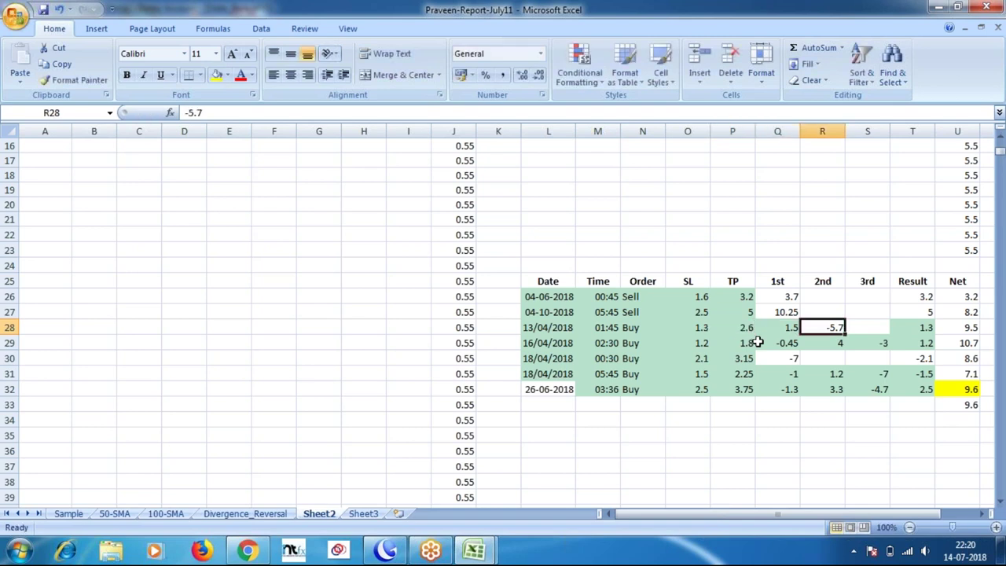
key("Tab")
key("Tab")
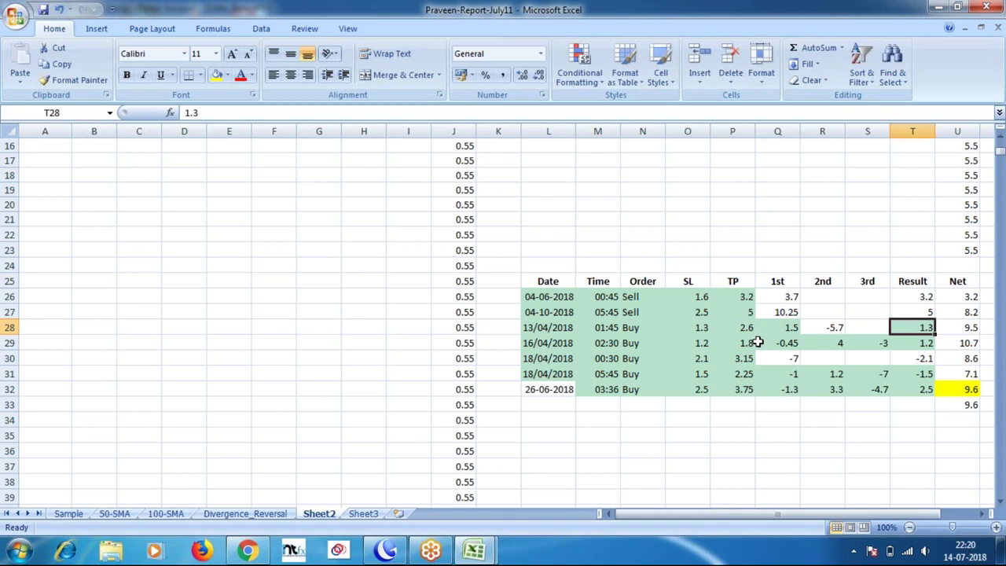
type("-")
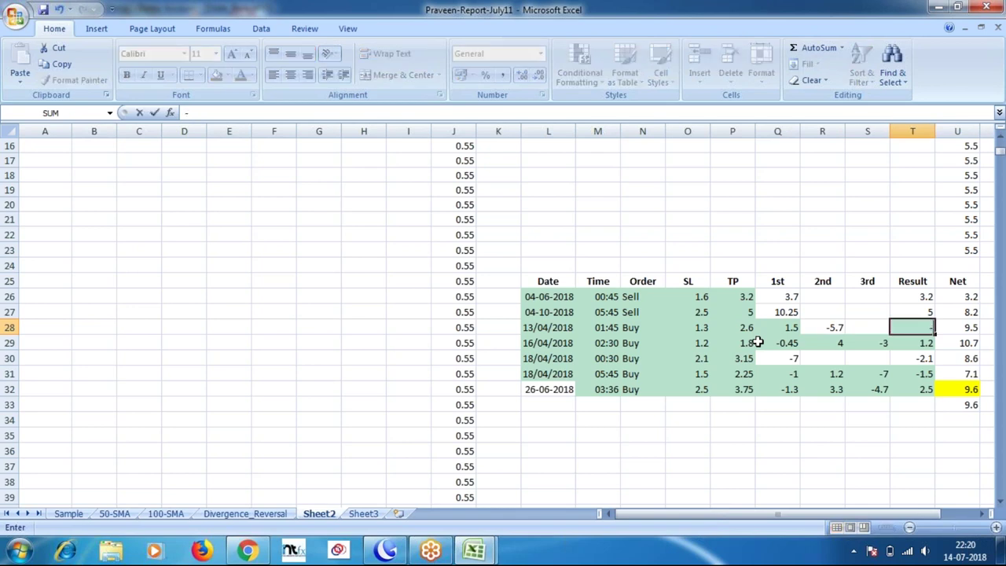
type("2.6")
Step: Set both the TP and the Result of the 16/04/2018 trade in the copied table, P29 and T29, to 2.4
left_click(753, 343)
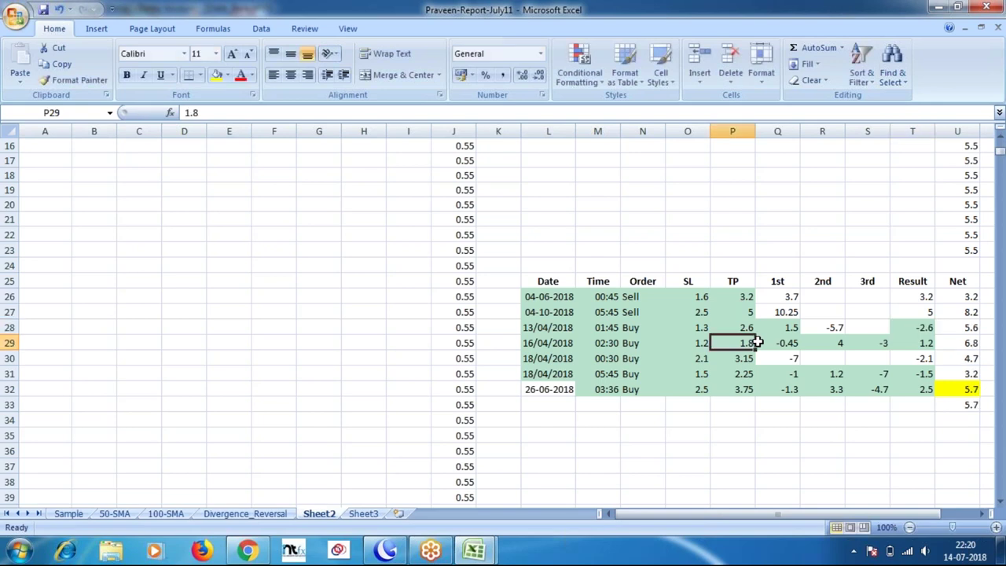
type("2.4")
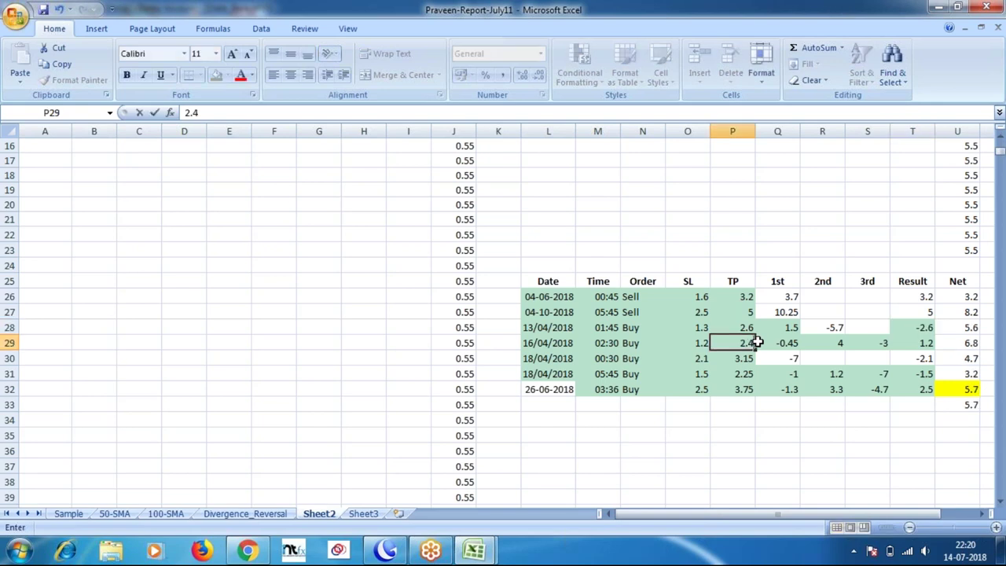
left_click(758, 343)
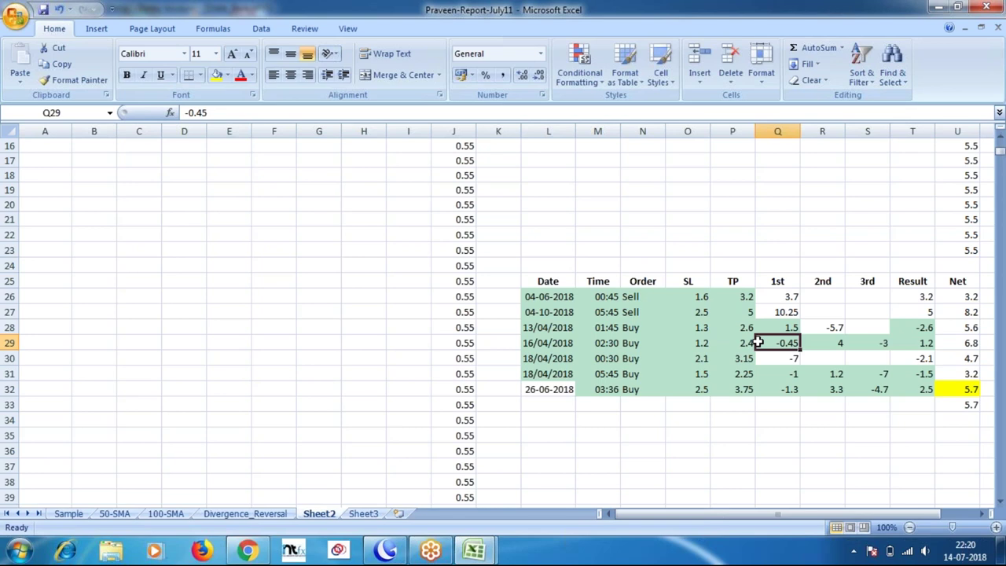
key("Right")
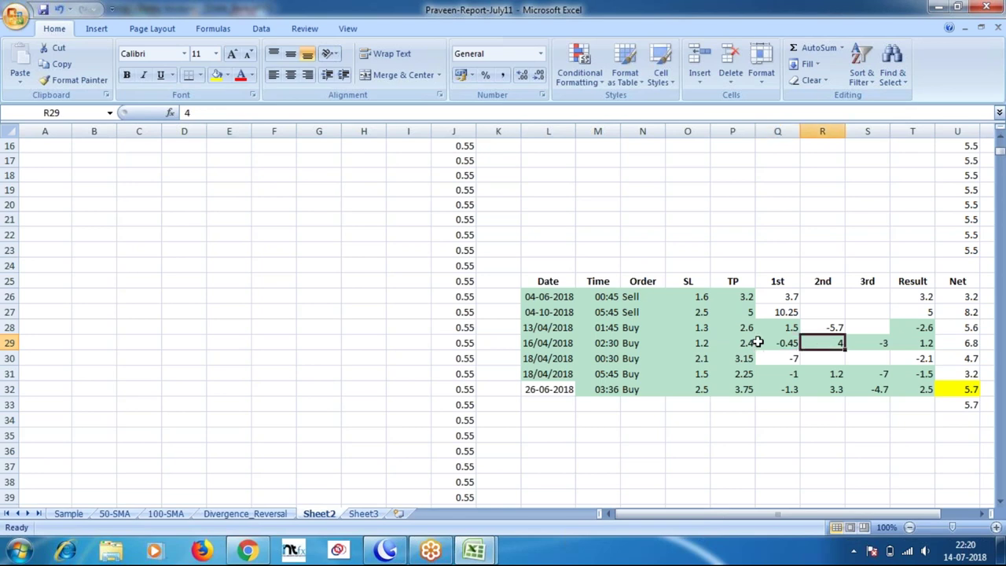
key("Right")
key("Right")
type("2.4")
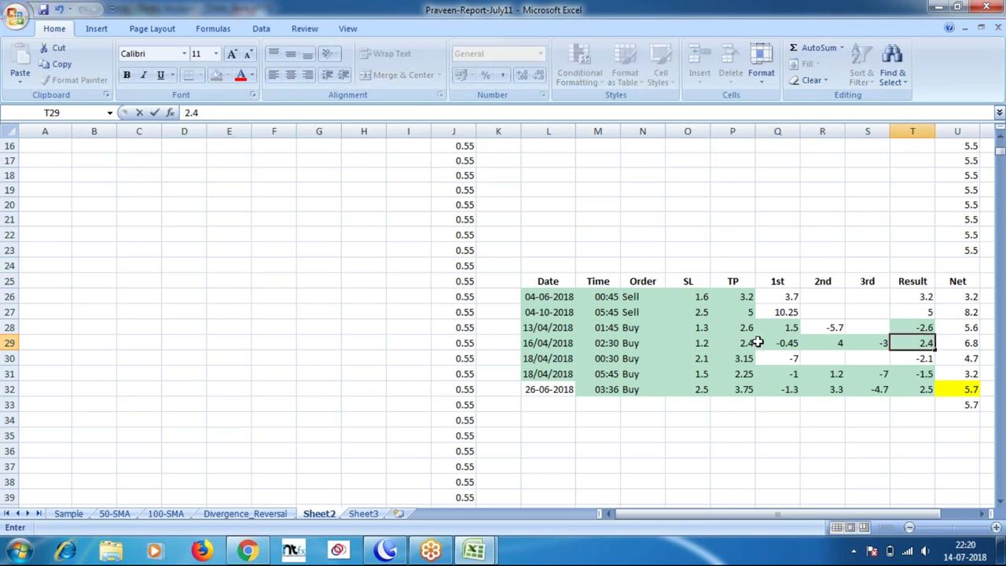
key("Return")
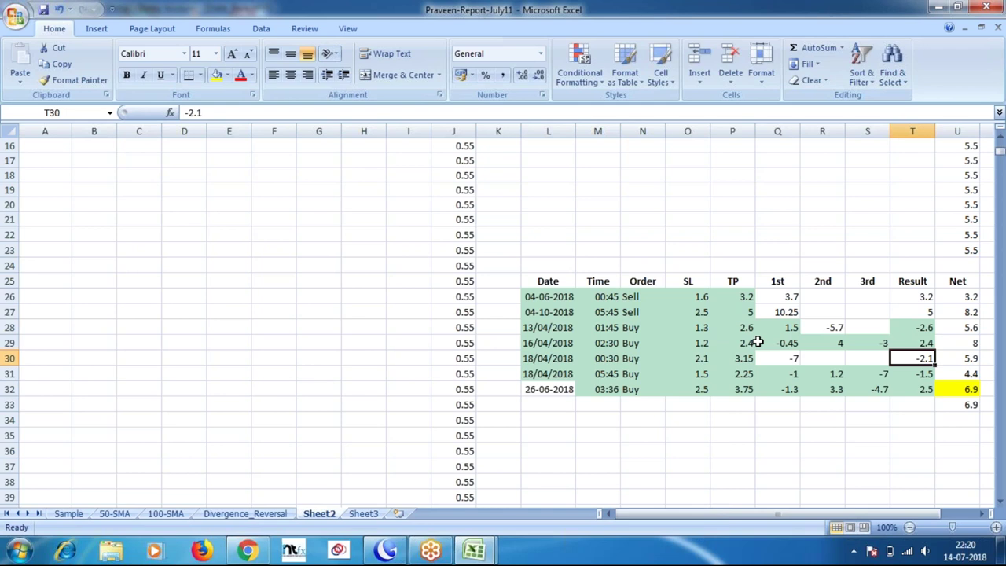
Step: Set the TP of the 00:30 trade on 18/04/2018 in the copied table, P30, to 4.2
key("Down")
key("Up")
key("Left")
key("Left")
key("Left")
key("Left")
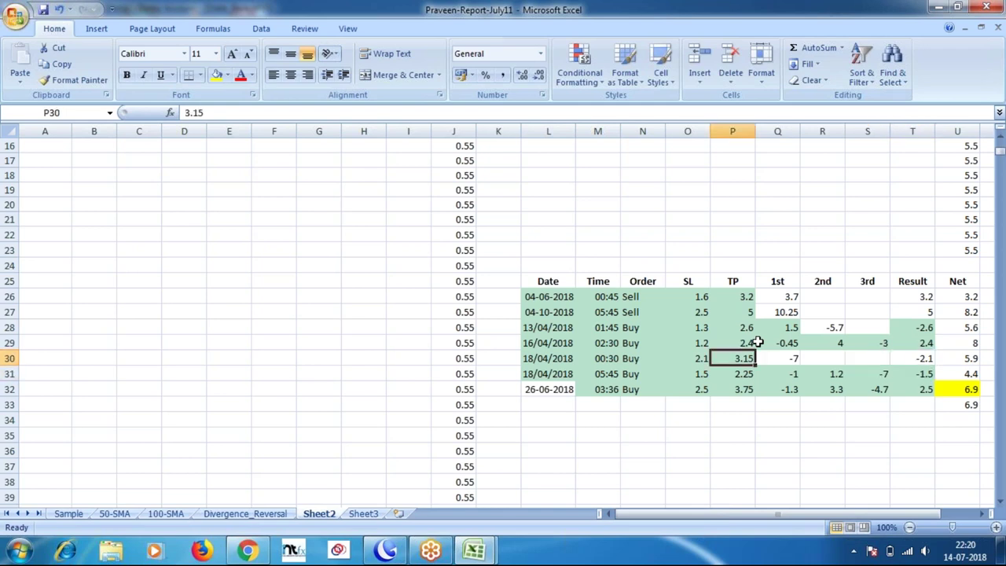
type("4.2")
key("Right")
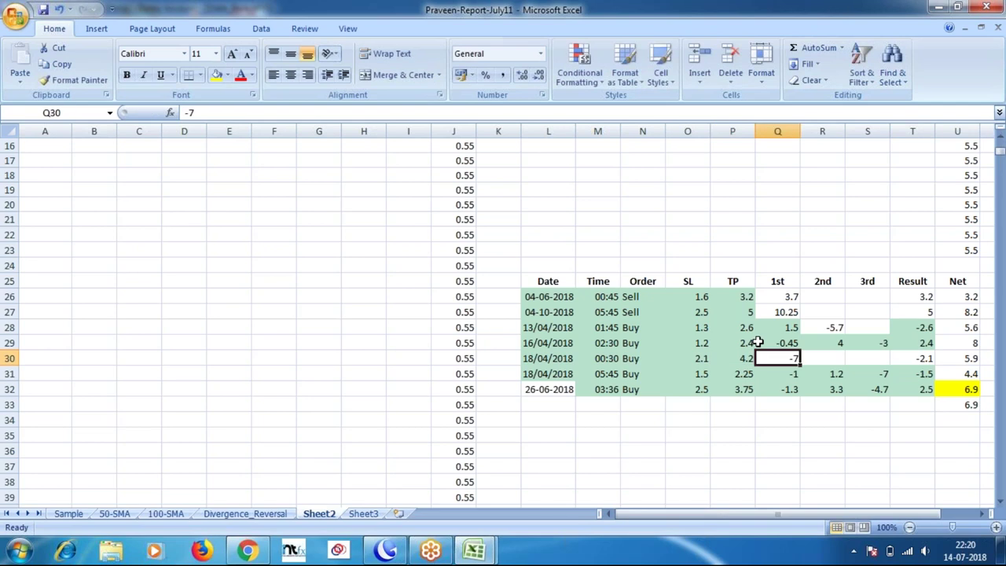
key("Right")
key("Right")
Step: Set the TP of the 05:45 trade on 18/04/2018 in the copied table, P31, to 3
key("Down")
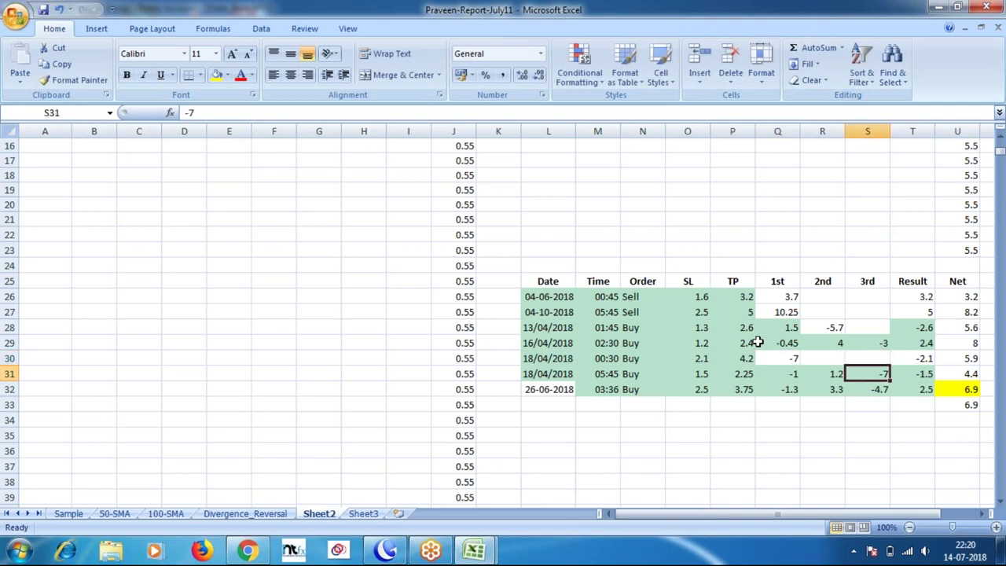
key("Left")
key("Left")
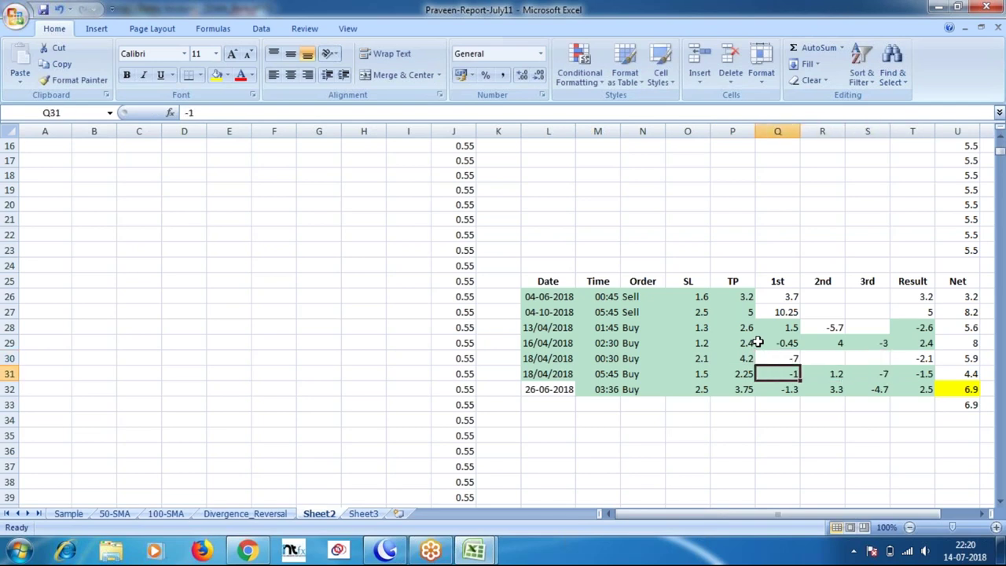
key("Left")
type("3")
key("Right")
key("Right")
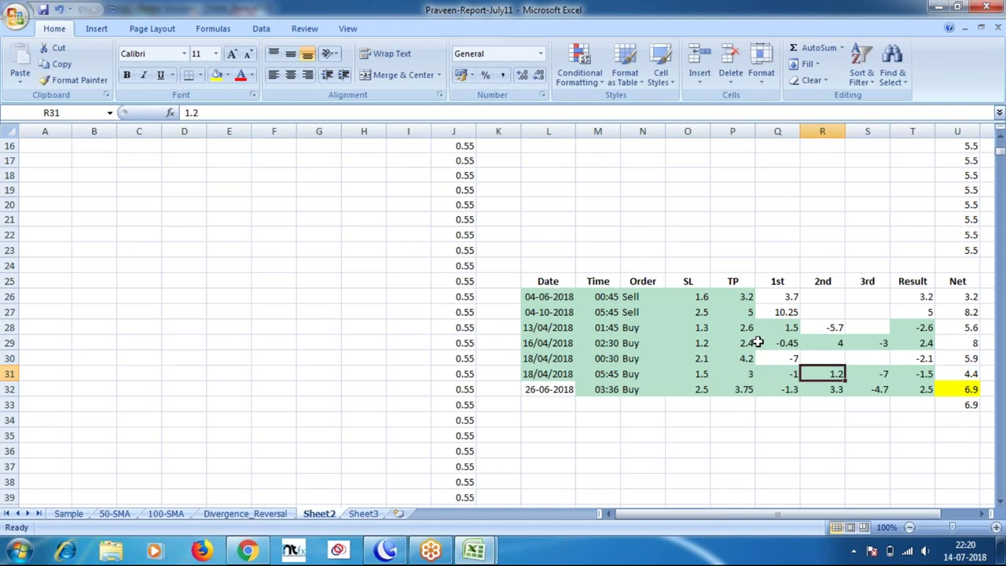
Step: For the 26-06-2018 trade in the copied table, set the TP in P32 to 5 and the Result in T32 to -2.5
key("Down")
key("Left")
key("Left")
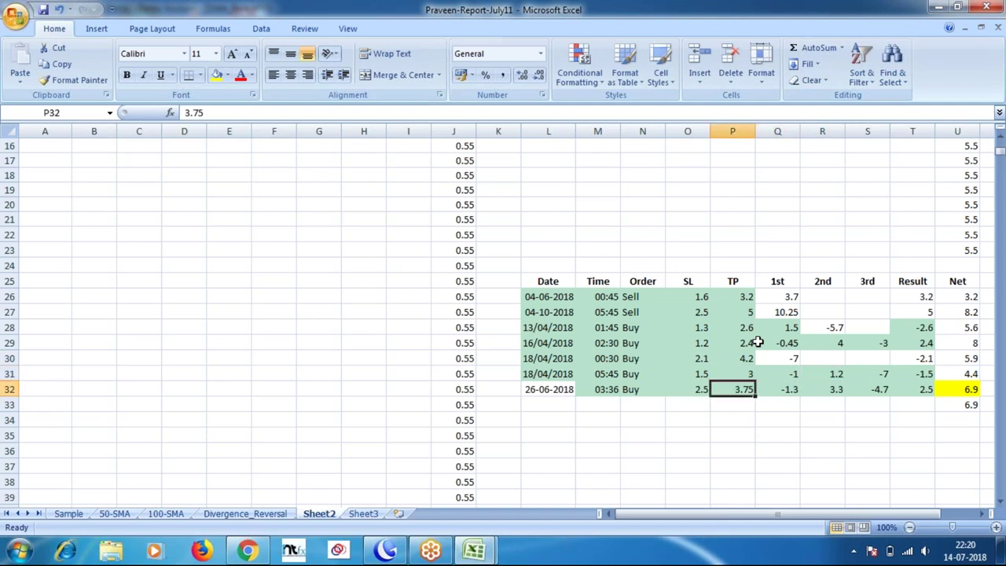
type("5")
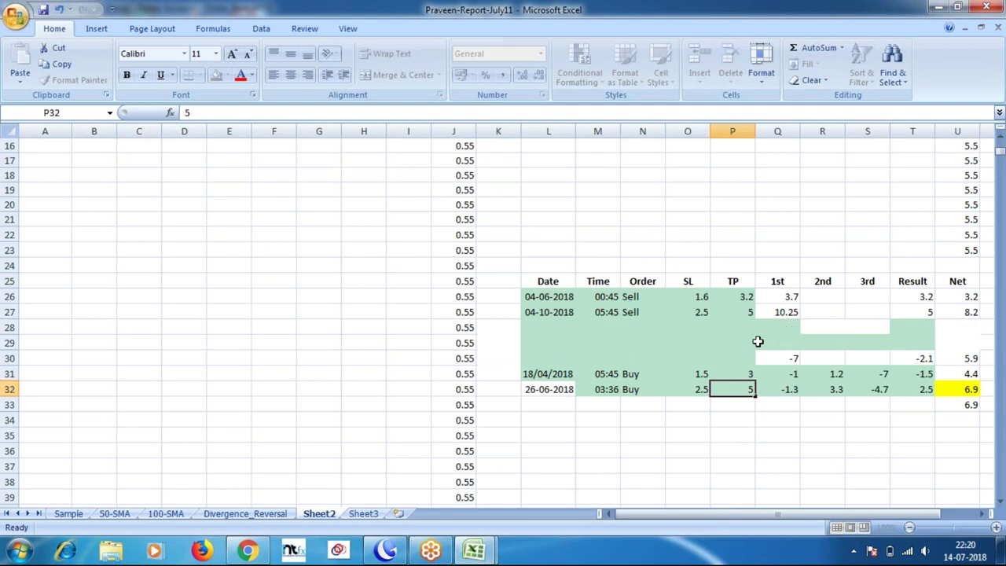
key("Right")
key("Right")
key("Right")
key("Right")
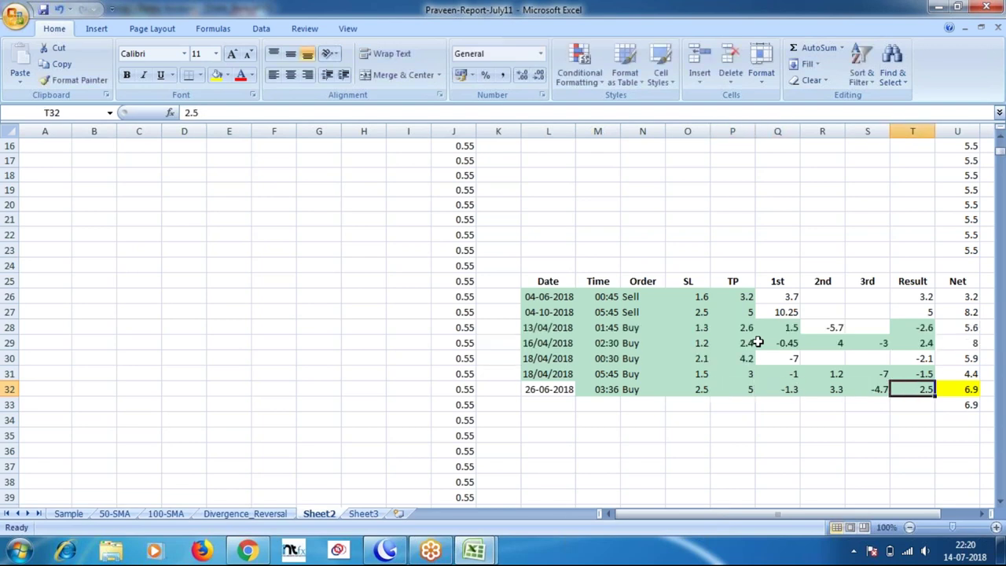
type("-2.5")
key("Return")
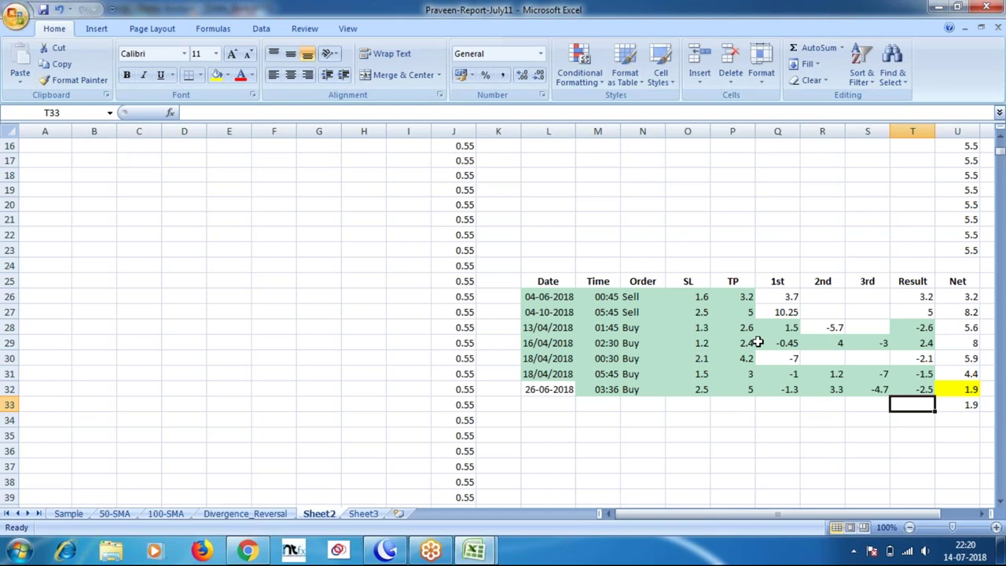
Step: Compare the final Net values of the three trade tables in U32, U10 and J10, and review the copied table's Result and Net columns
left_click(972, 391)
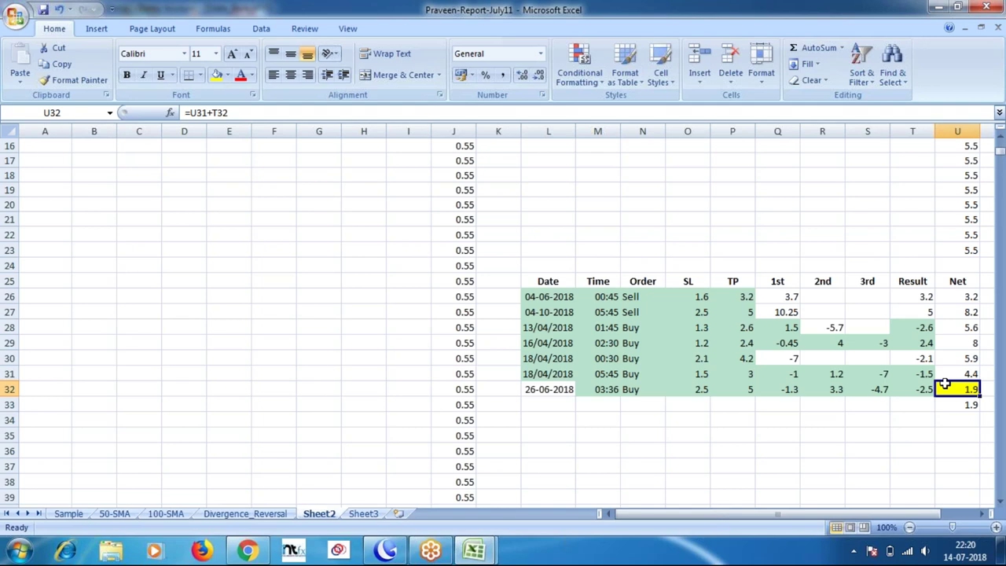
scroll(946, 385, "up", 3)
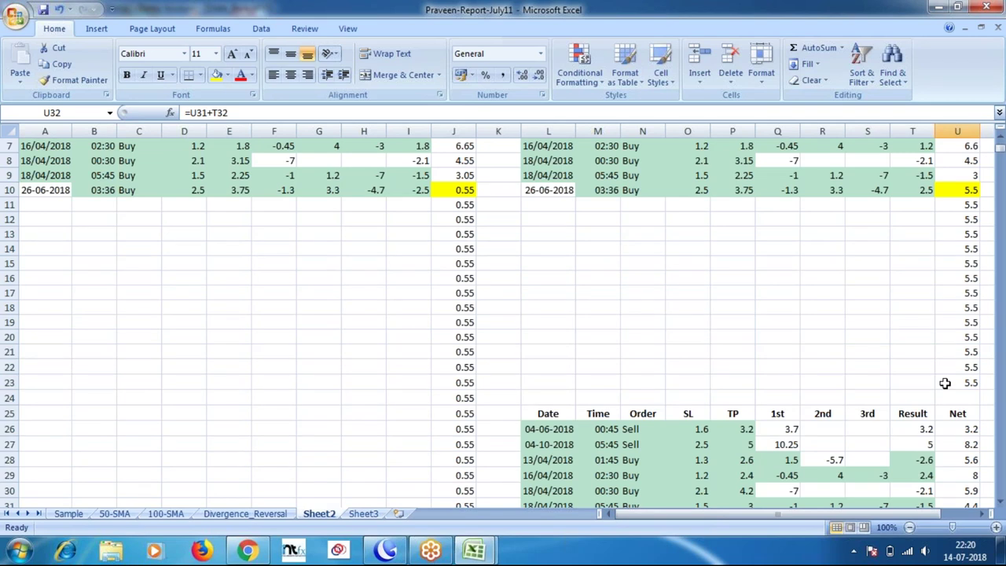
scroll(945, 383, "up", 1)
left_click(966, 234)
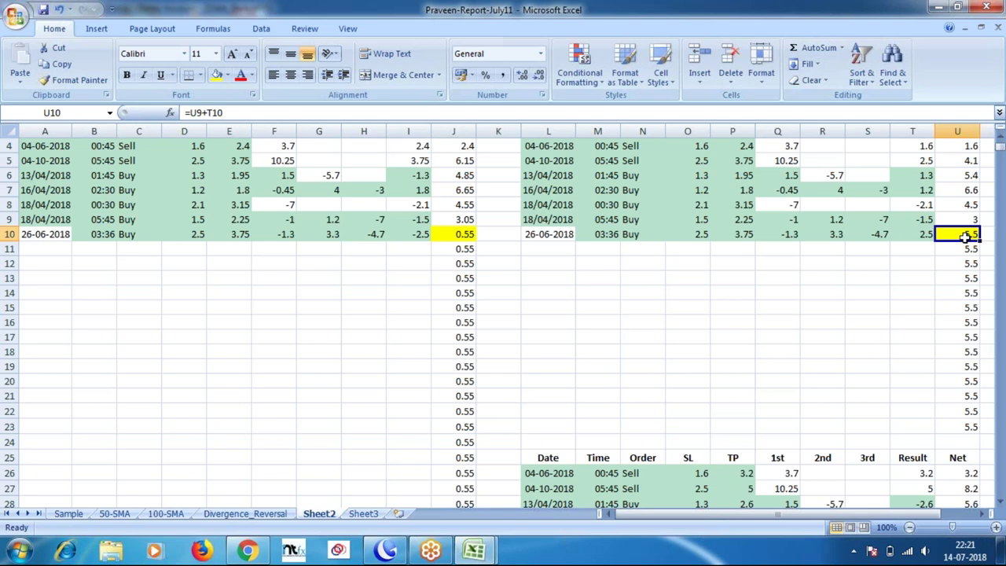
left_click(460, 234)
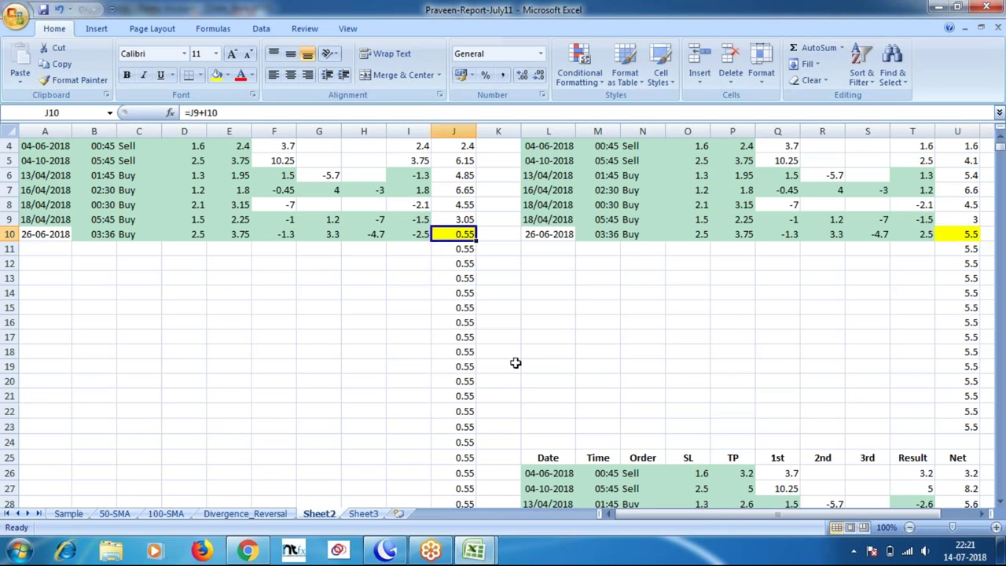
scroll(515, 363, "down", 4)
scroll(972, 358, "up", 3)
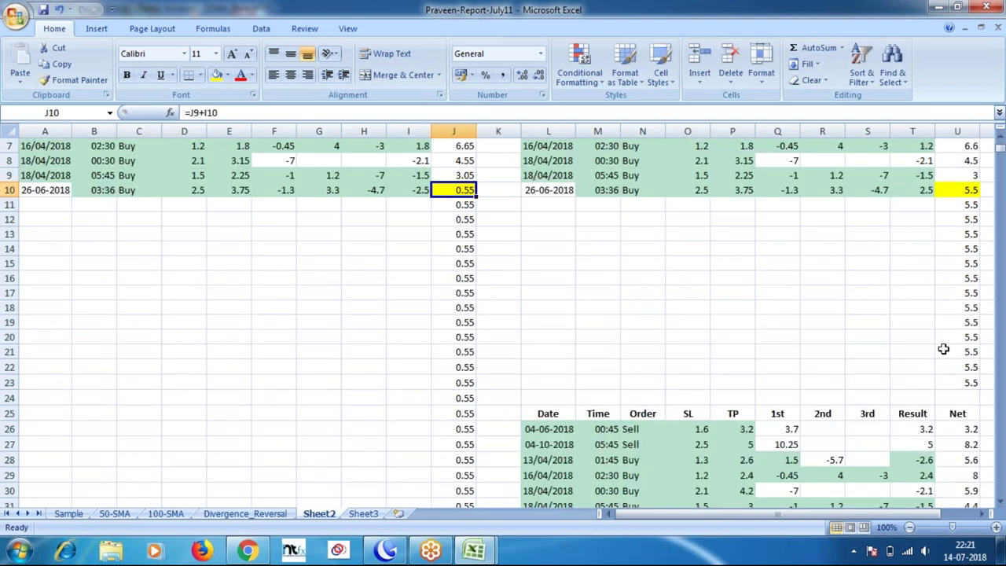
scroll(943, 349, "up", 2)
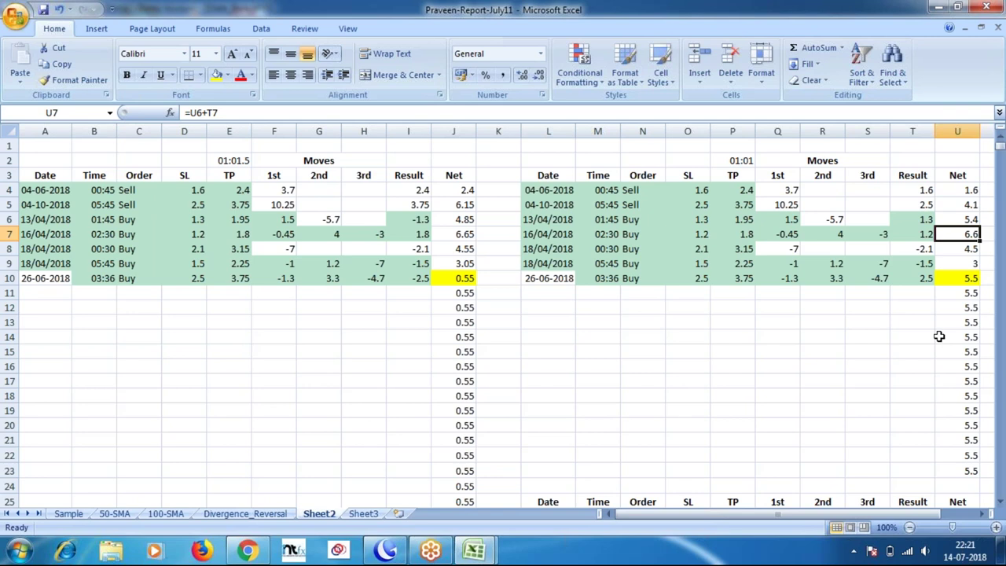
scroll(939, 336, "down", 3)
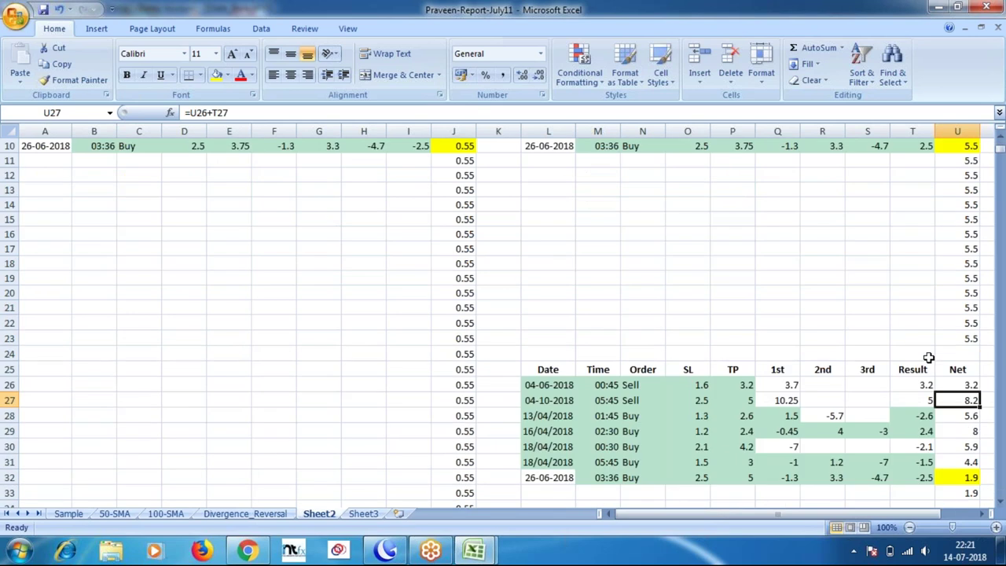
scroll(934, 393, "down", 2)
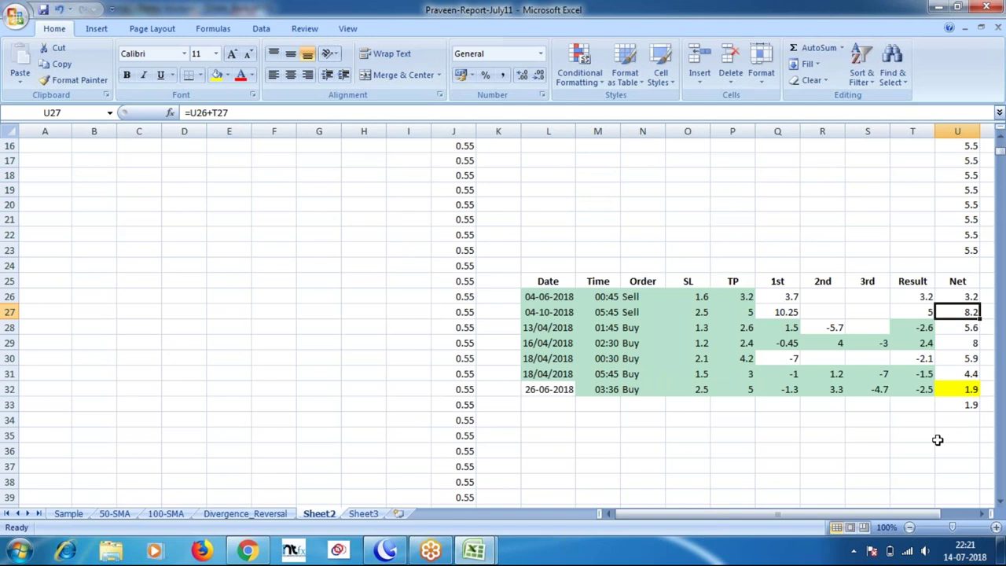
scroll(938, 440, "down", 1)
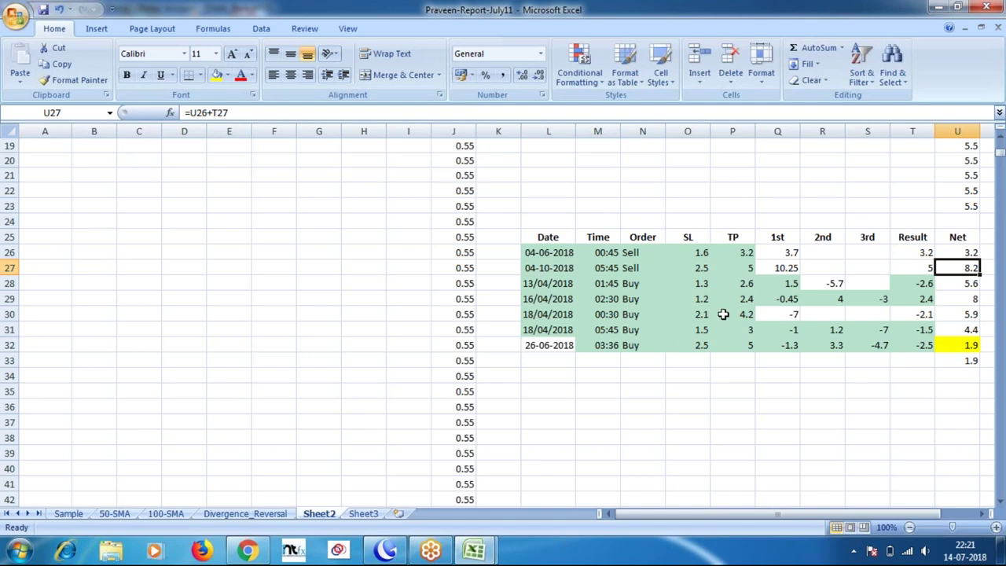
left_click(925, 286)
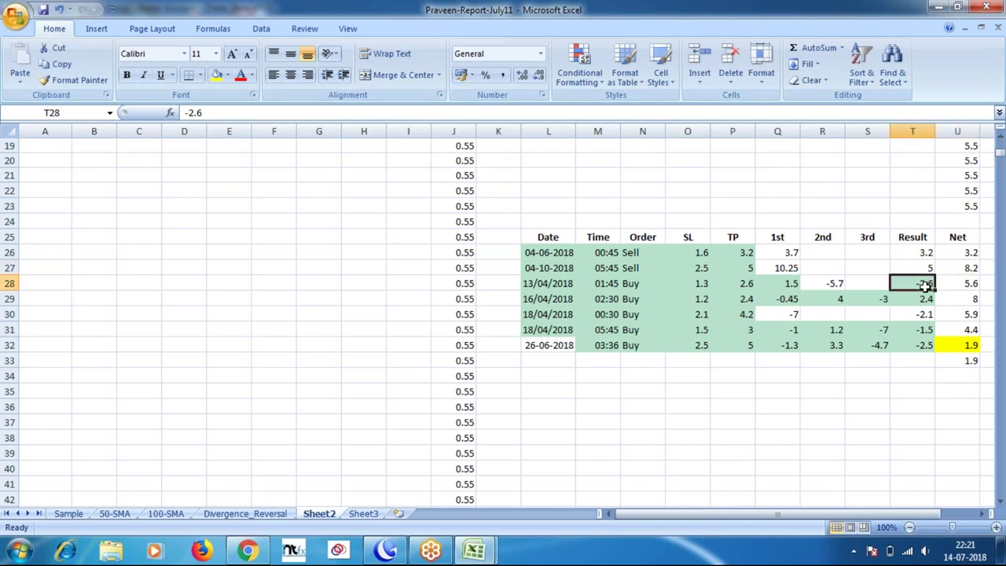
key("Up")
key("Right")
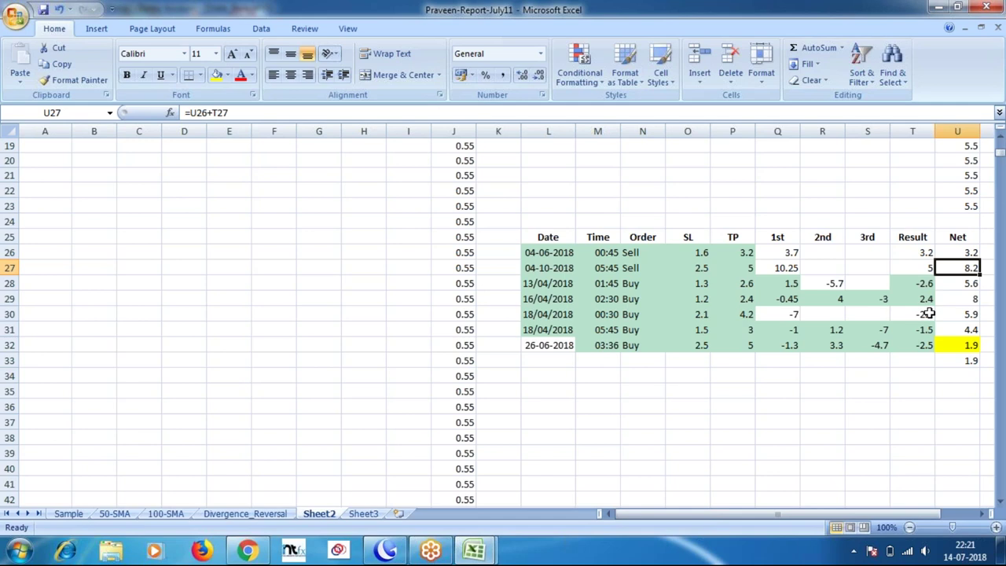
Step: Compare the Net values of the 1:1.5 and 1:1 trade tables, checking J5 against U5 and J10 against U10
scroll(930, 313, "up", 5)
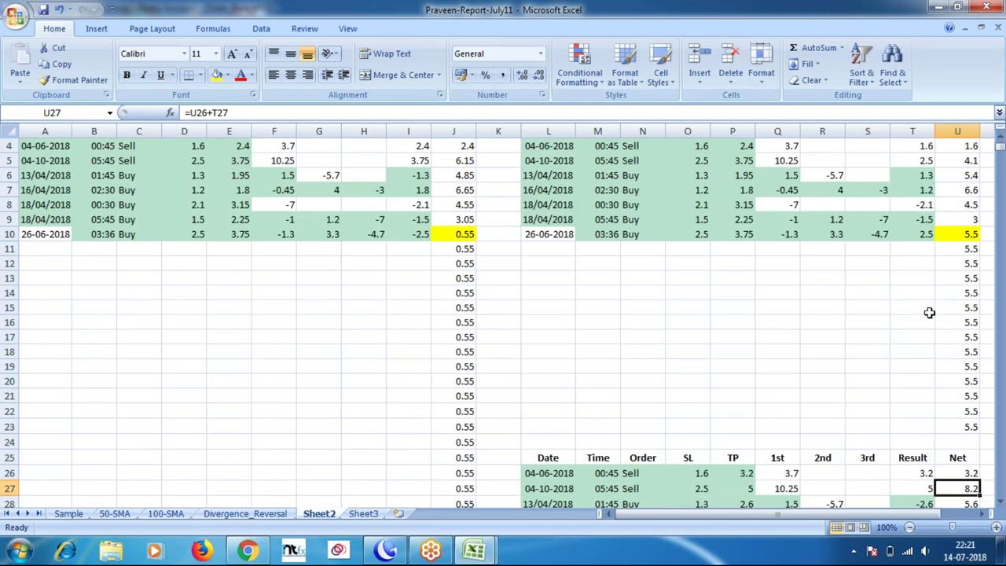
scroll(930, 312, "up", 1)
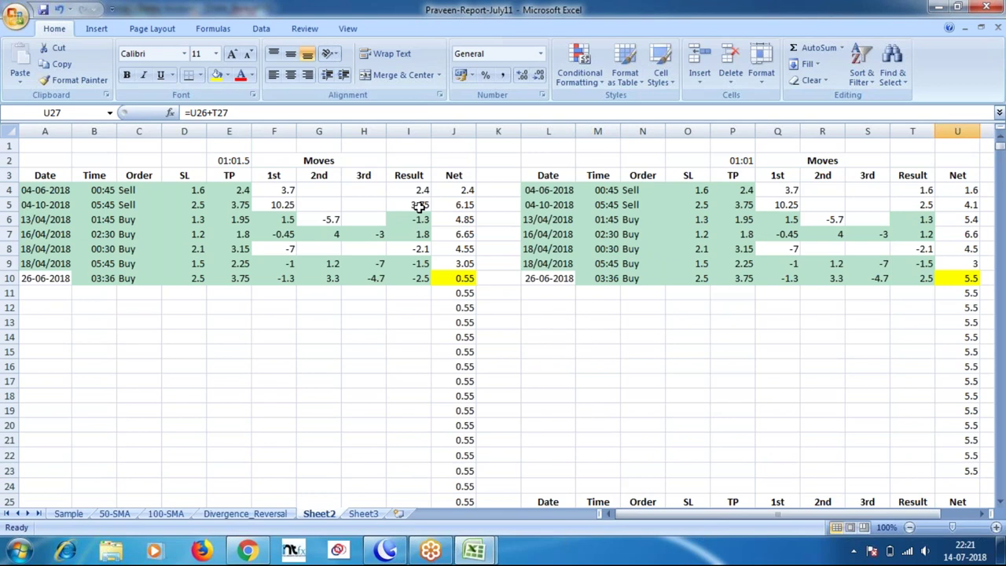
left_click(960, 204)
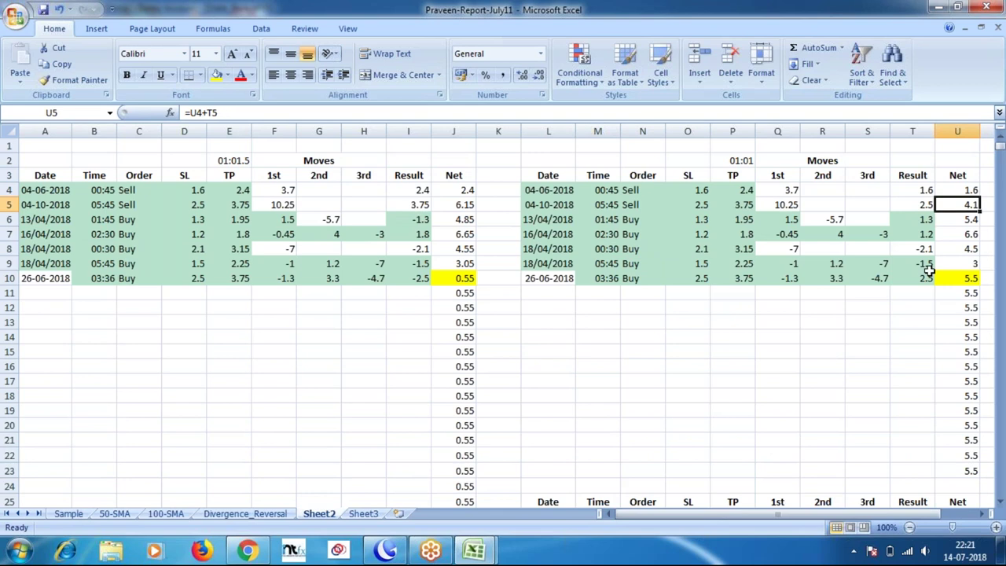
left_click(457, 204)
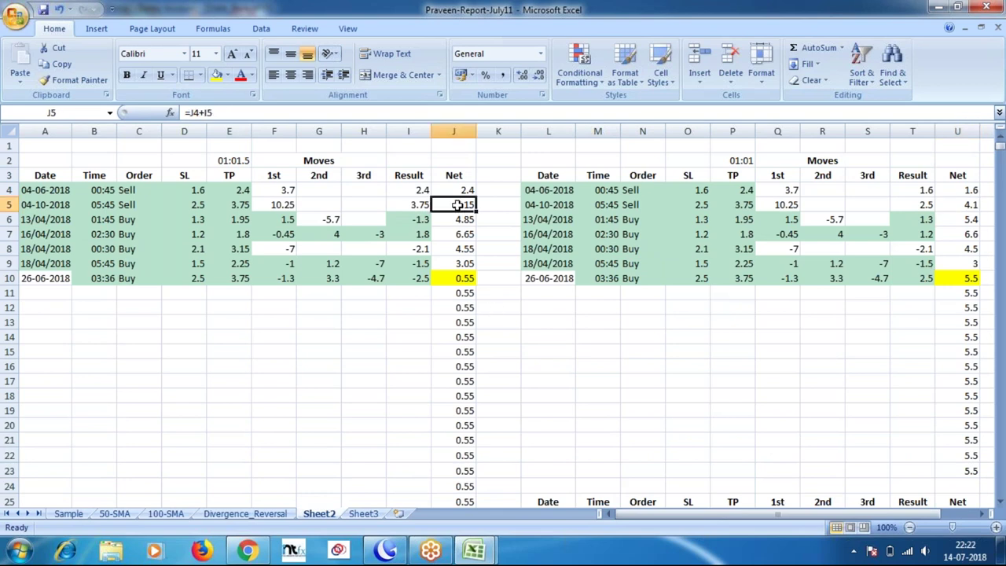
left_click(959, 203)
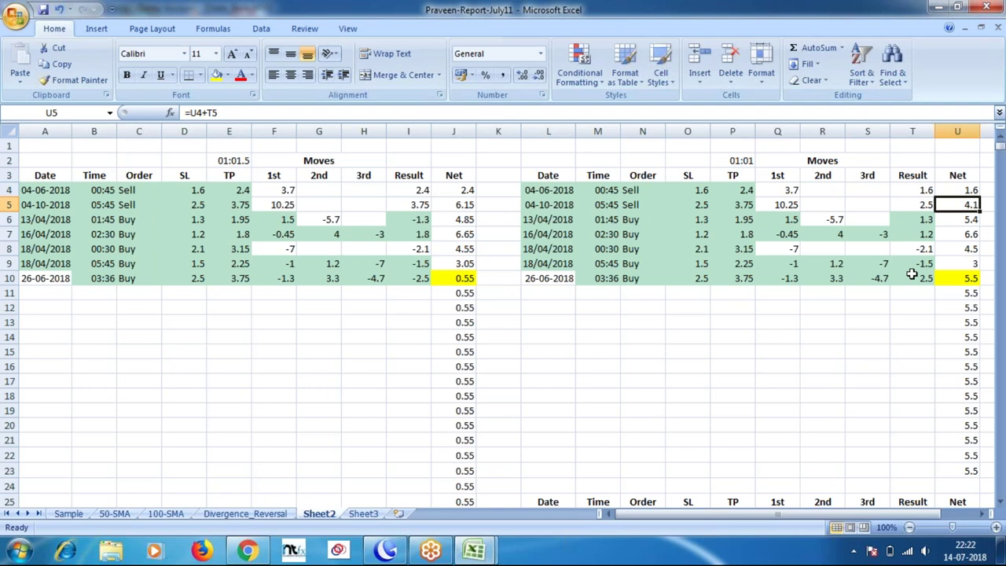
left_click(461, 278)
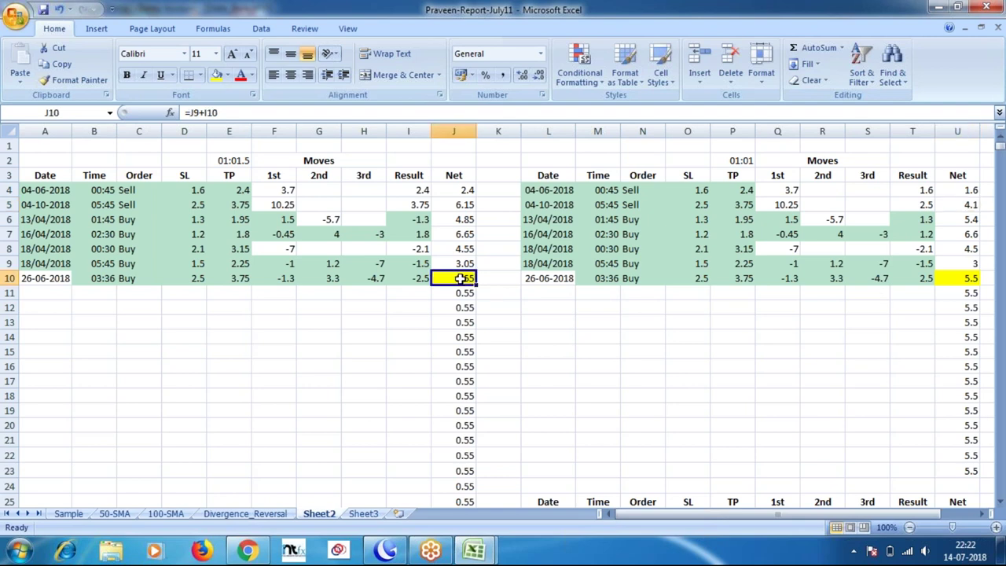
left_click(965, 279)
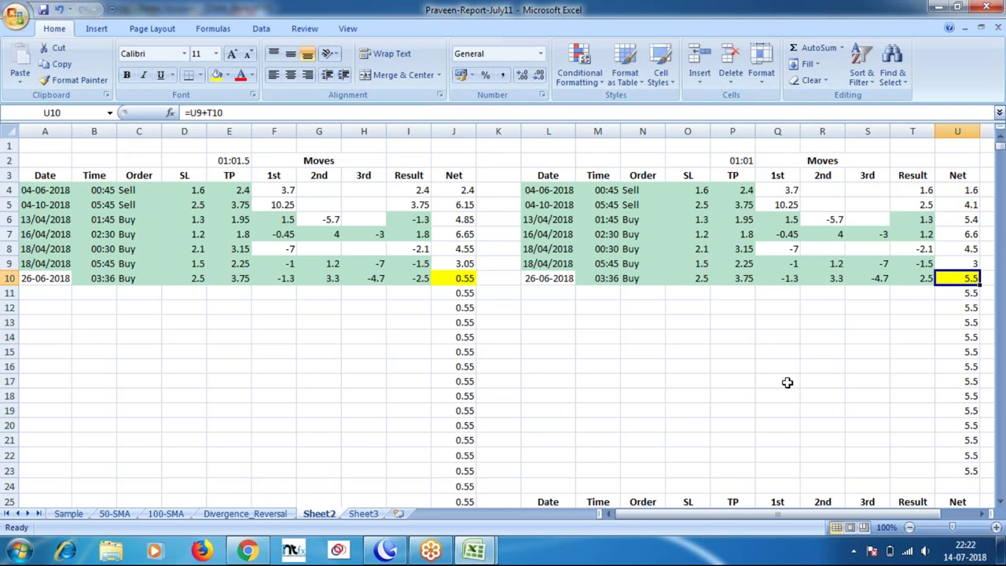
left_click(195, 191)
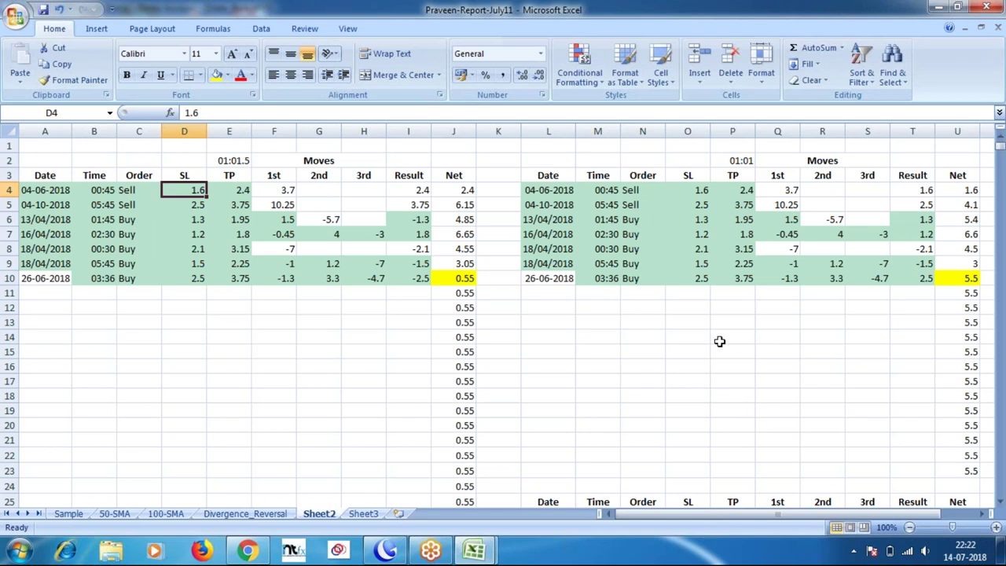
left_click(543, 281)
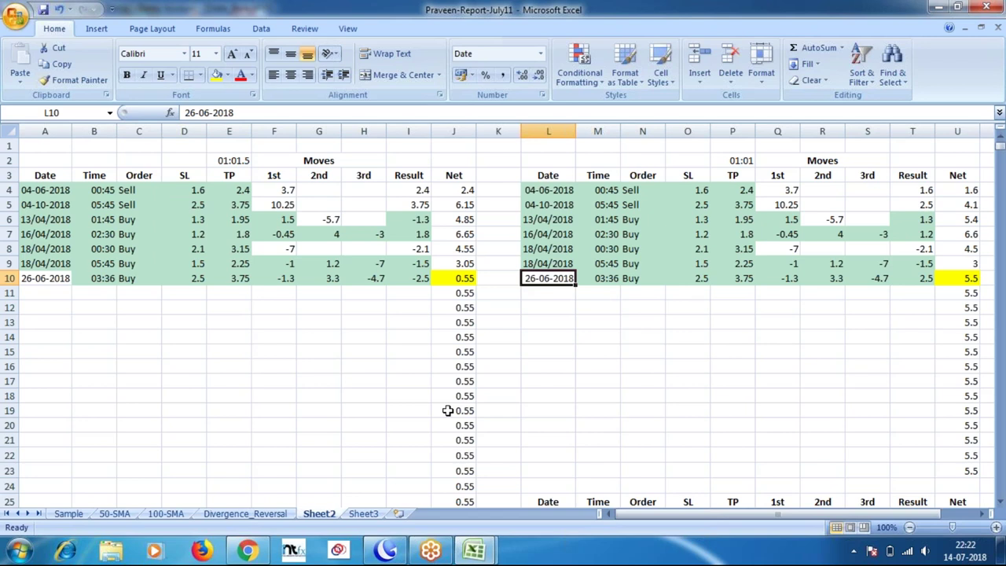
Step: Switch to MT4 and measure the State_Bank price moves down and up from the 26 June 00:15 entry candle
key("alt+Tab")
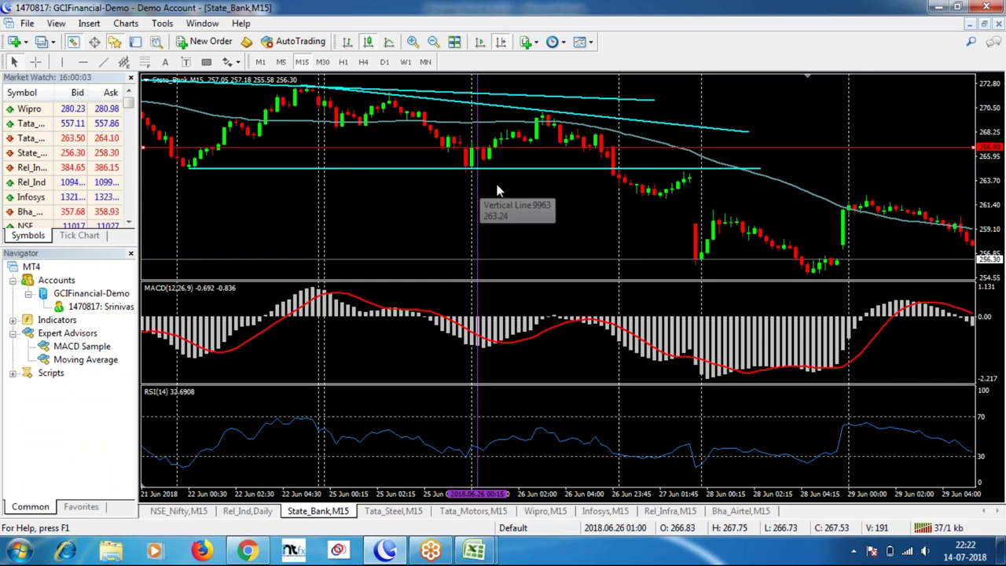
middle_click(477, 148)
left_click_drag(477, 148, 477, 166)
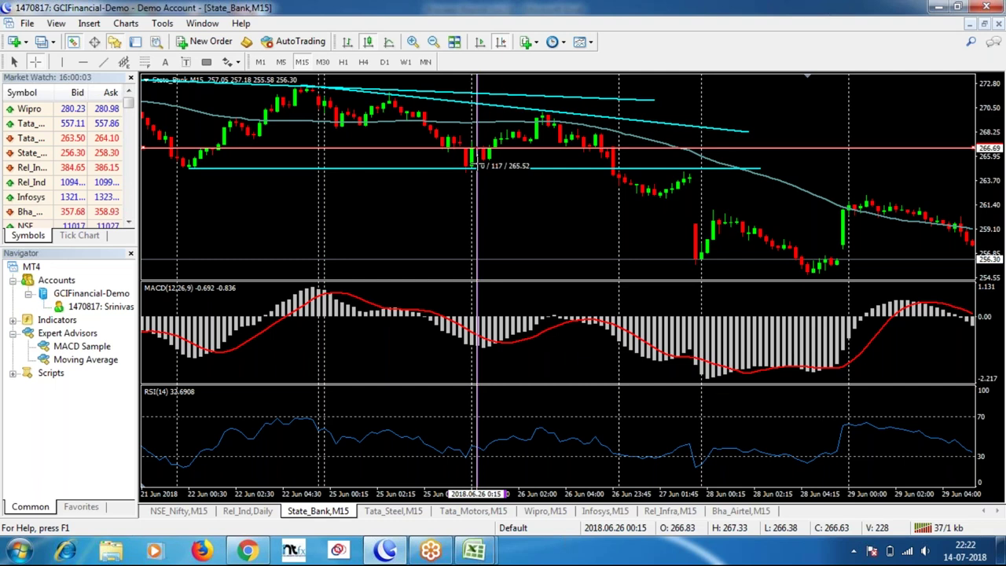
left_click_drag(476, 164, 475, 174)
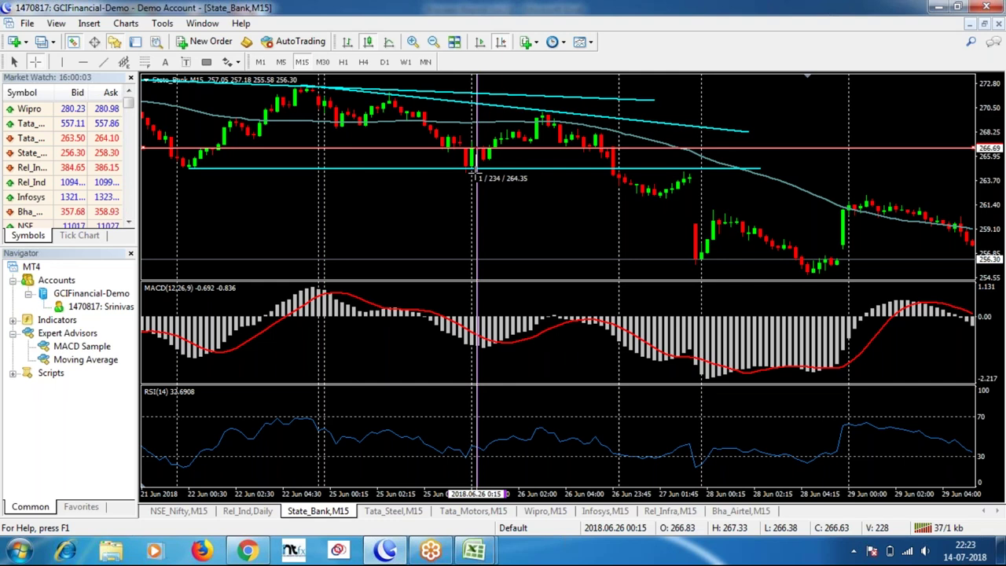
left_click_drag(474, 170, 532, 119)
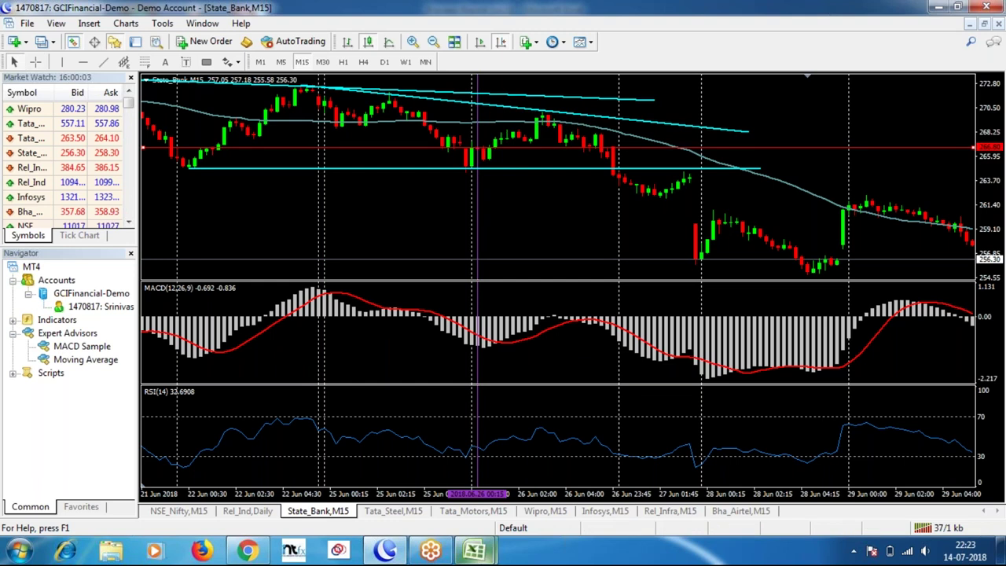
Step: Switch back to Excel and review the SL and TP of the 26-06-2018 trade in D10 and E10
key("alt+Tab")
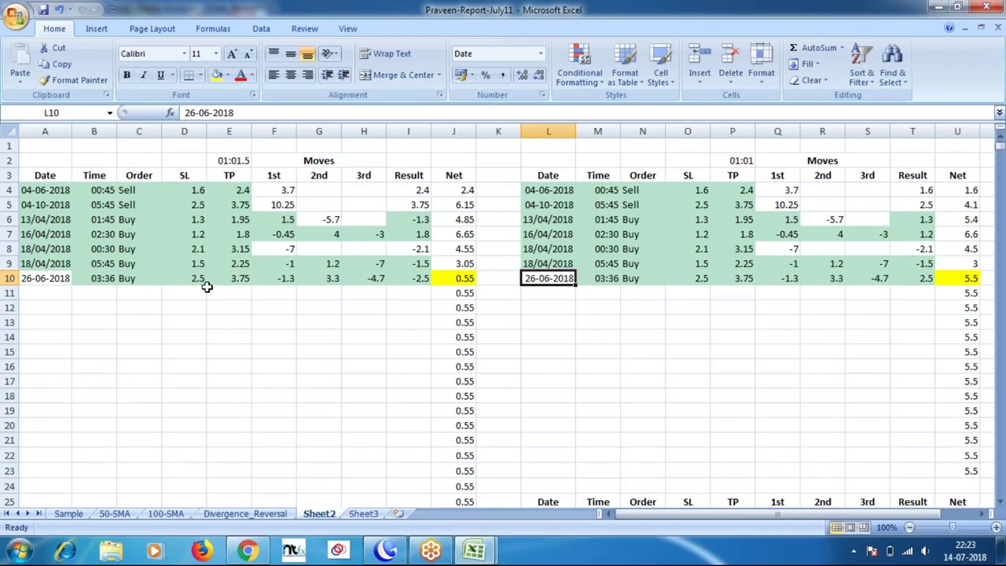
left_click(197, 279)
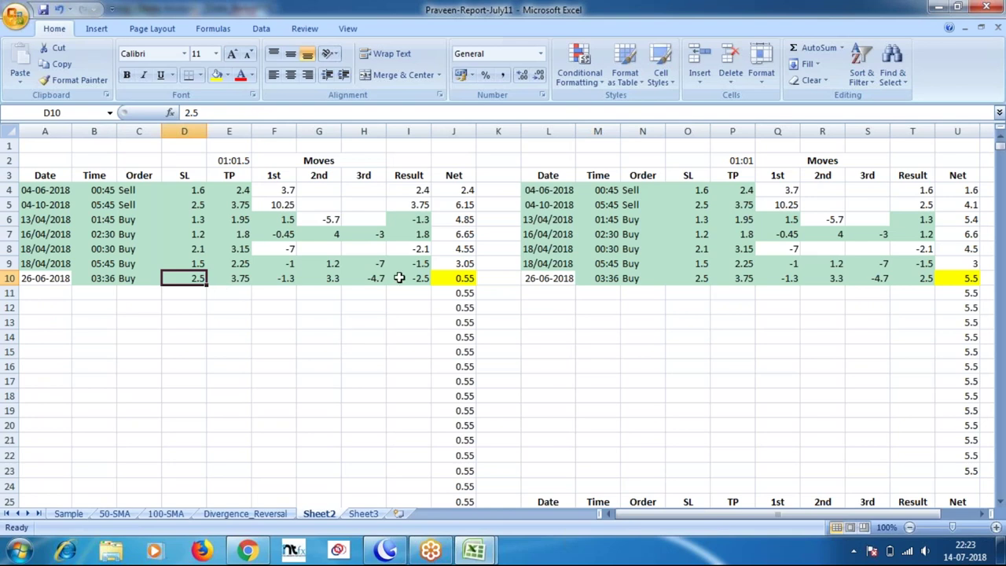
left_click(232, 292)
key("Up")
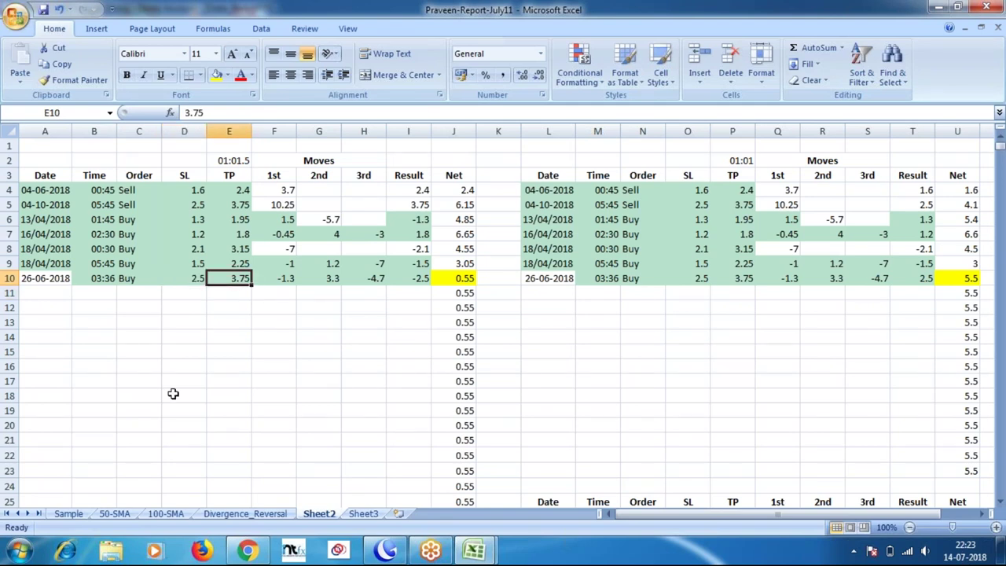
left_click(192, 280)
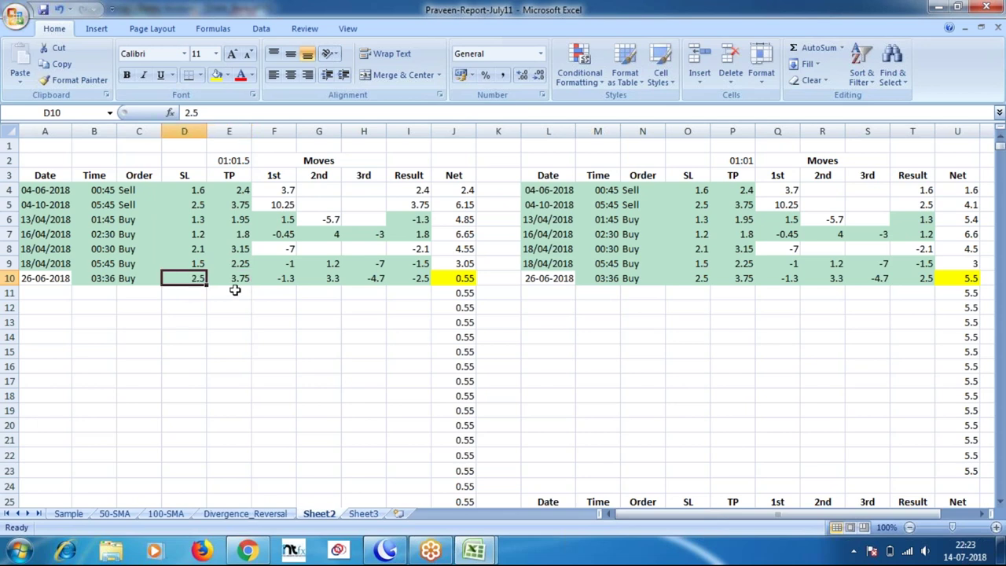
left_click(254, 317)
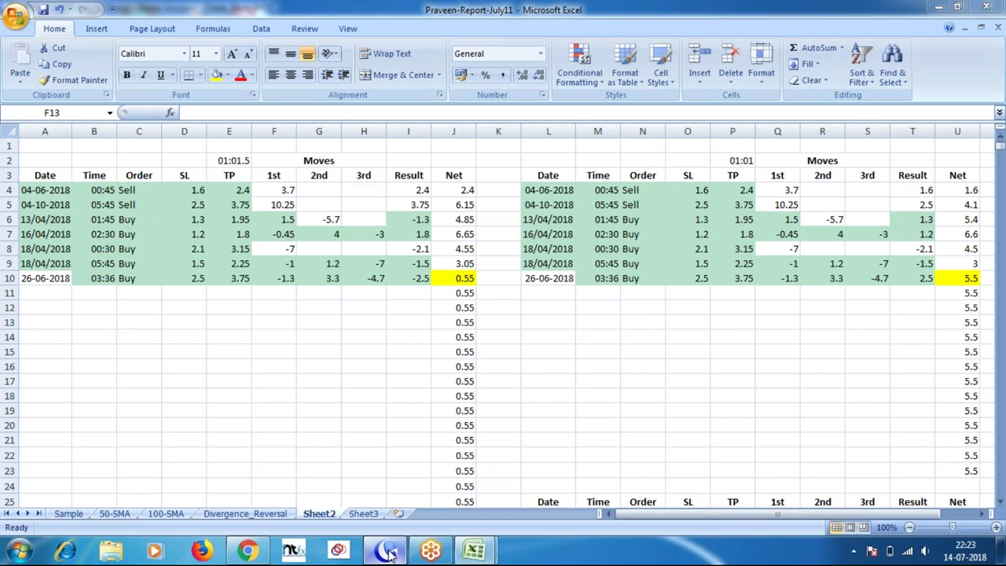
Step: In MT4, draw divergence trendlines between the 27 June 23:45 and 28 June lows on State_Bank's price, MACD and RSI
left_click(386, 552)
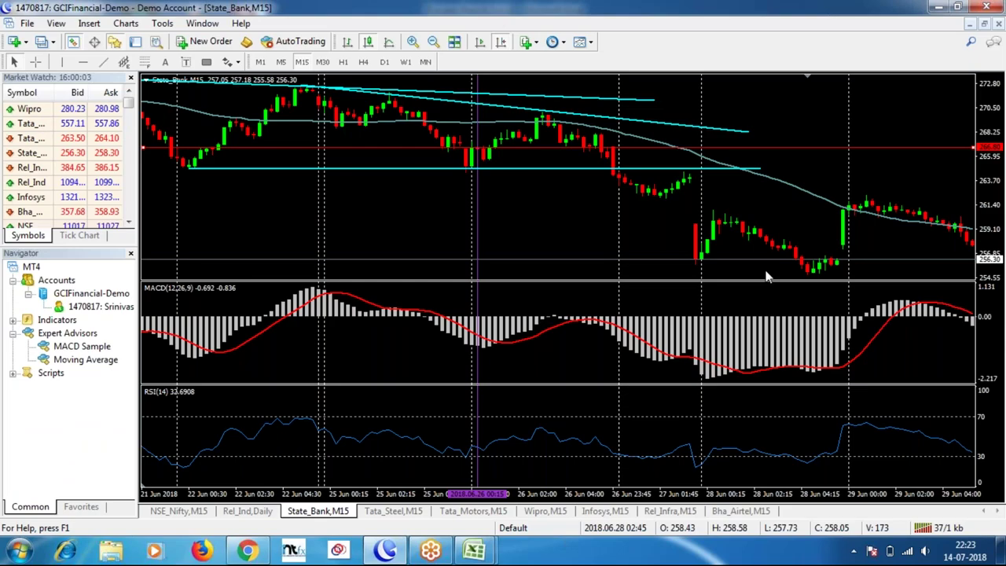
scroll(766, 275, "down", 3)
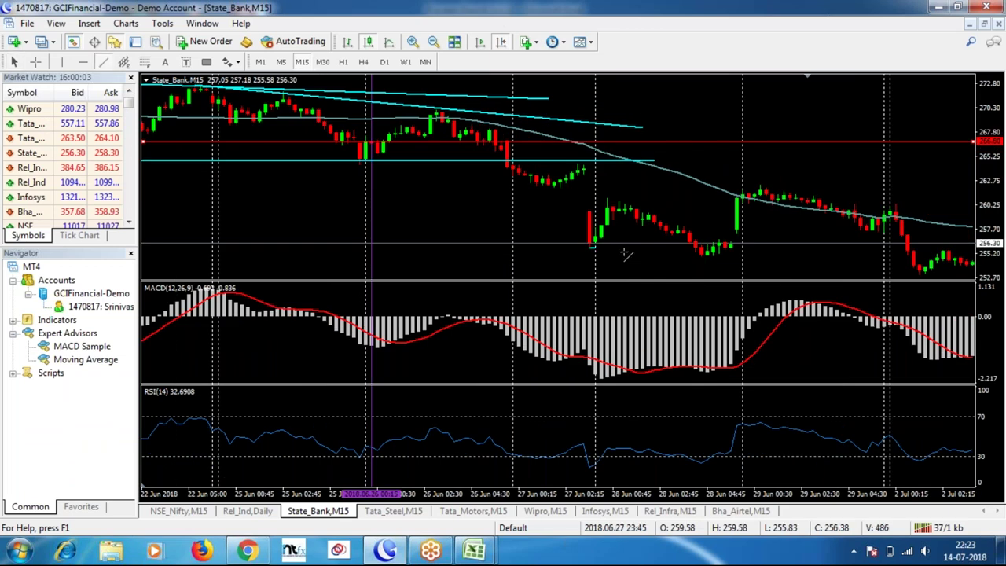
left_click_drag(623, 252, 708, 253)
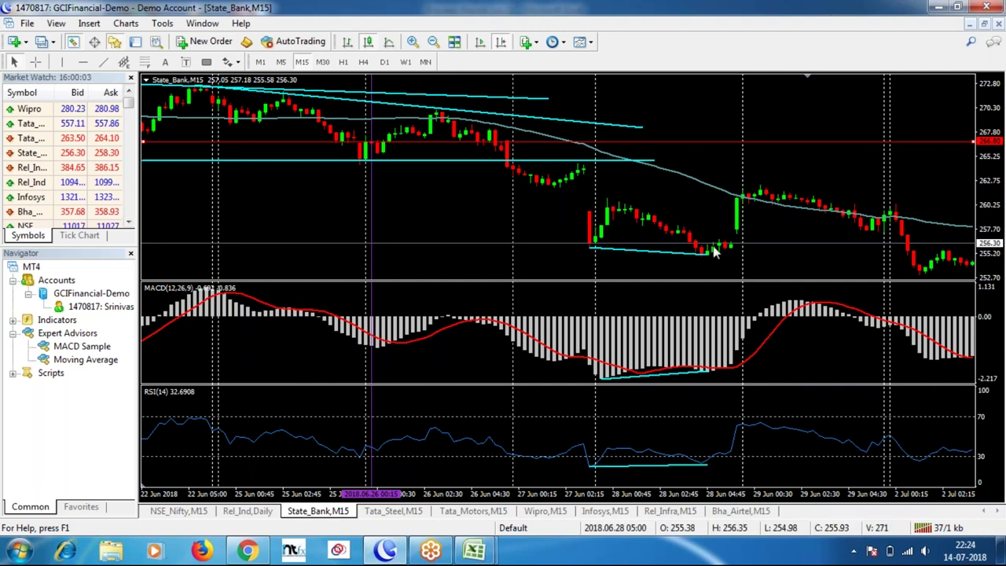
Step: Measure from the 28 June 05:00 entry candle down to the recent low and up to the 29 June high
middle_click(714, 247)
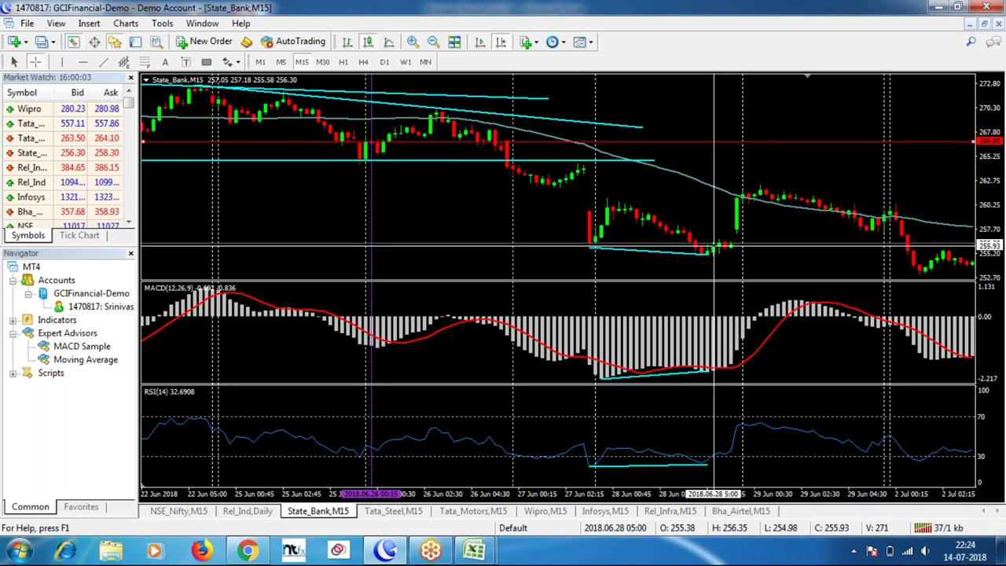
left_click_drag(714, 249, 731, 247)
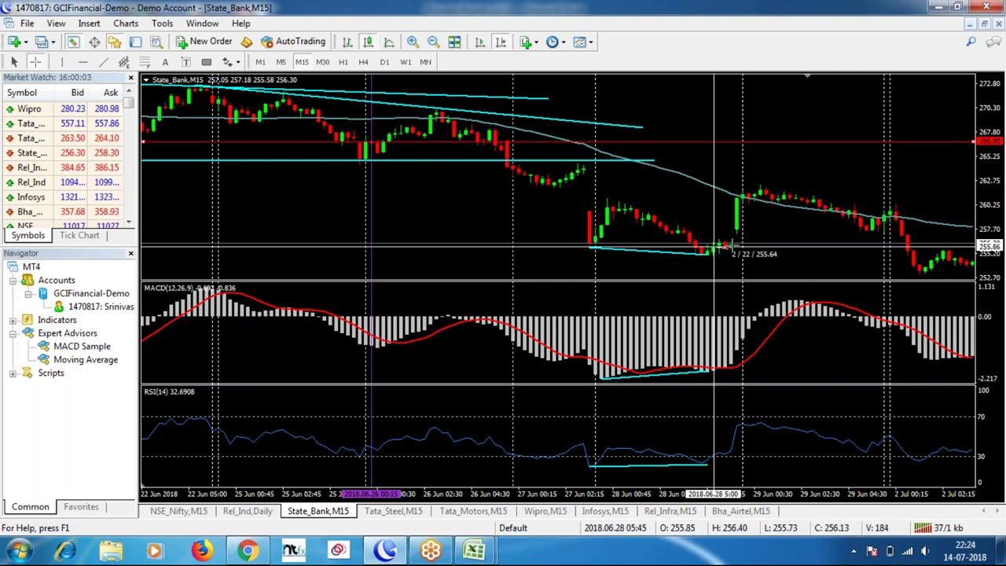
left_click_drag(731, 247, 712, 254)
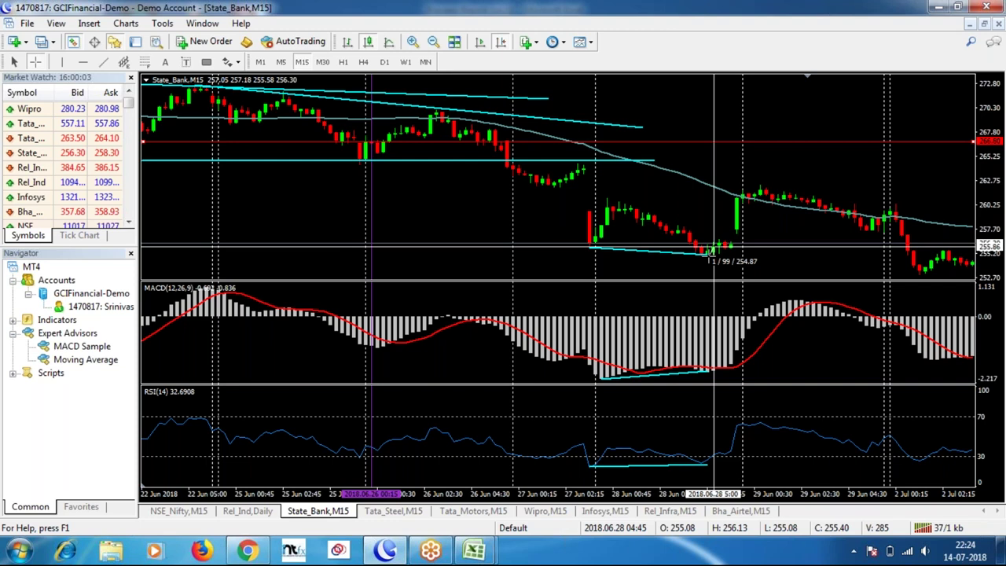
left_click_drag(709, 255, 736, 223)
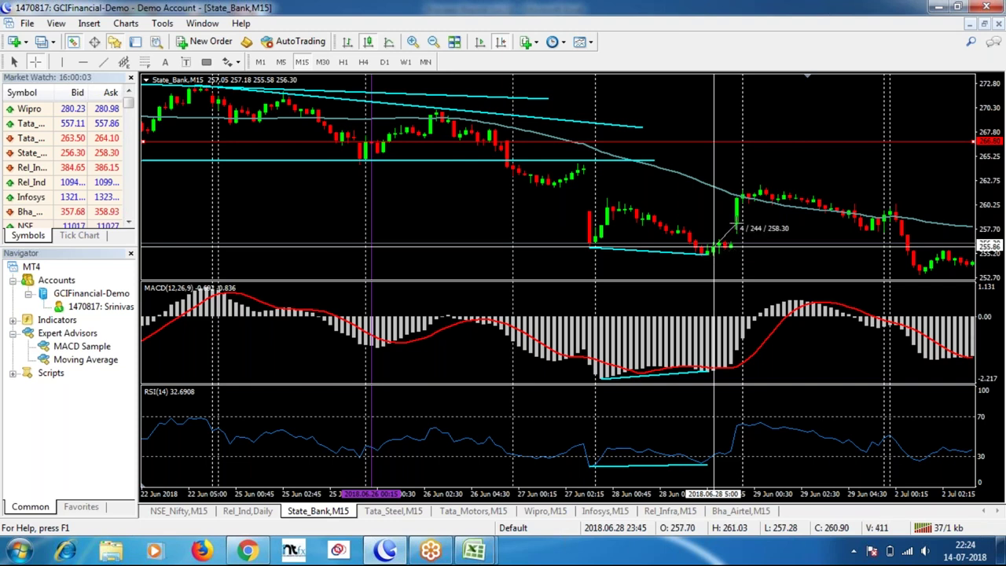
left_click_drag(736, 223, 768, 186)
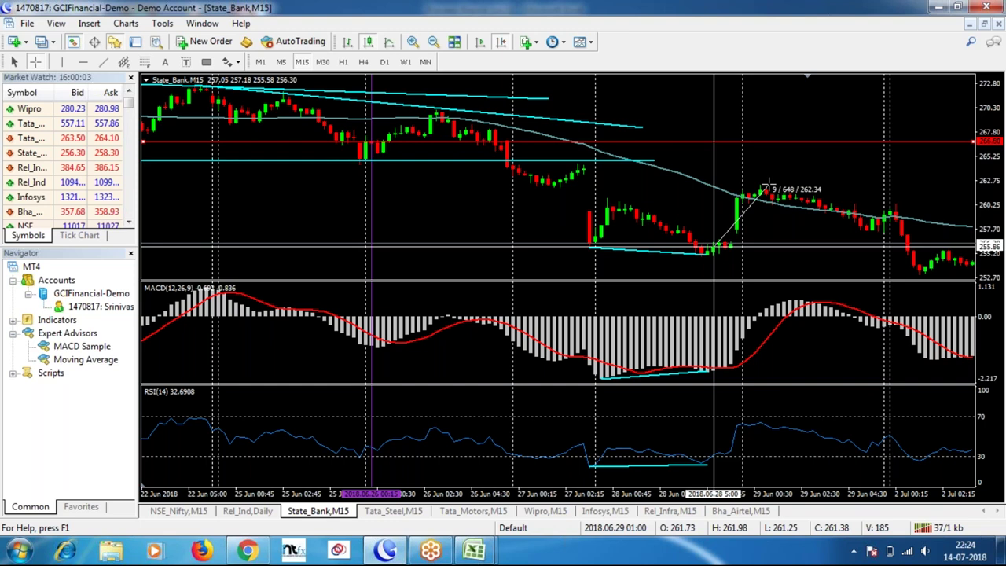
mouse_move(768, 185)
left_mouse_down()
mouse_move(751, 214)
mouse_move(768, 186)
left_mouse_up()
left_click_drag(768, 185, 768, 189)
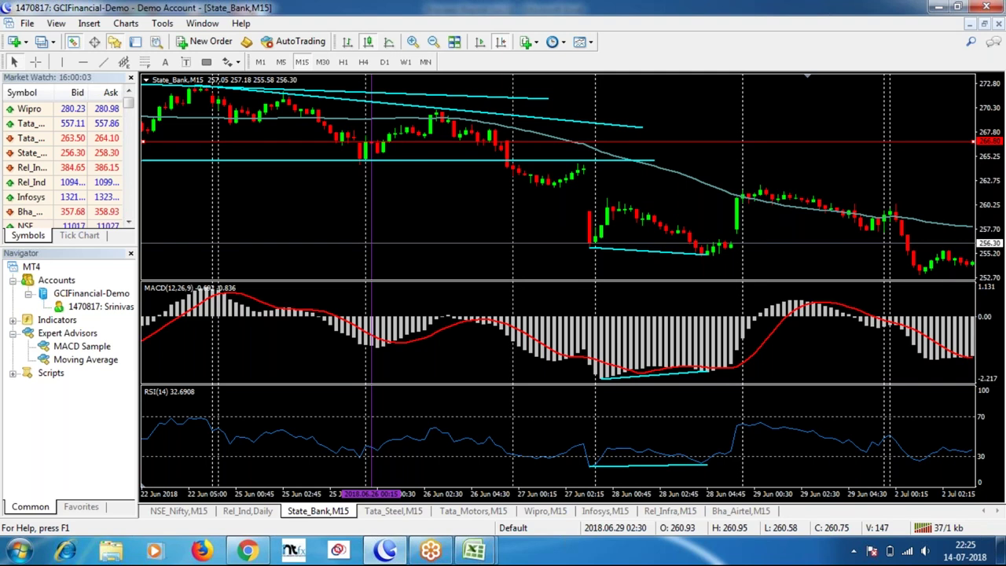
Step: Draw divergence trendlines from the 28 June low to the 2 July low on State_Bank's price and MACD
scroll(802, 268, "up", 1)
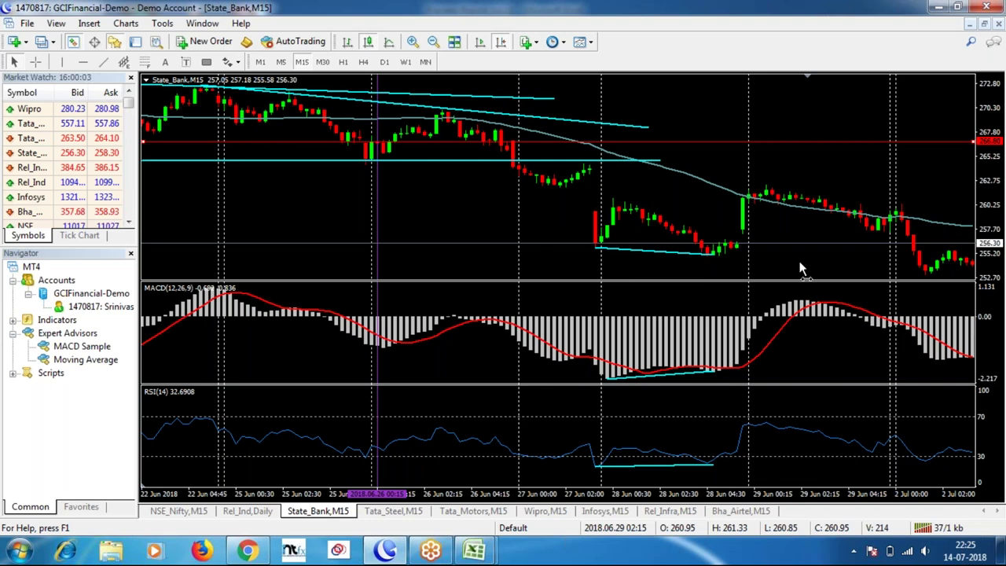
left_click_drag(800, 269, 678, 273)
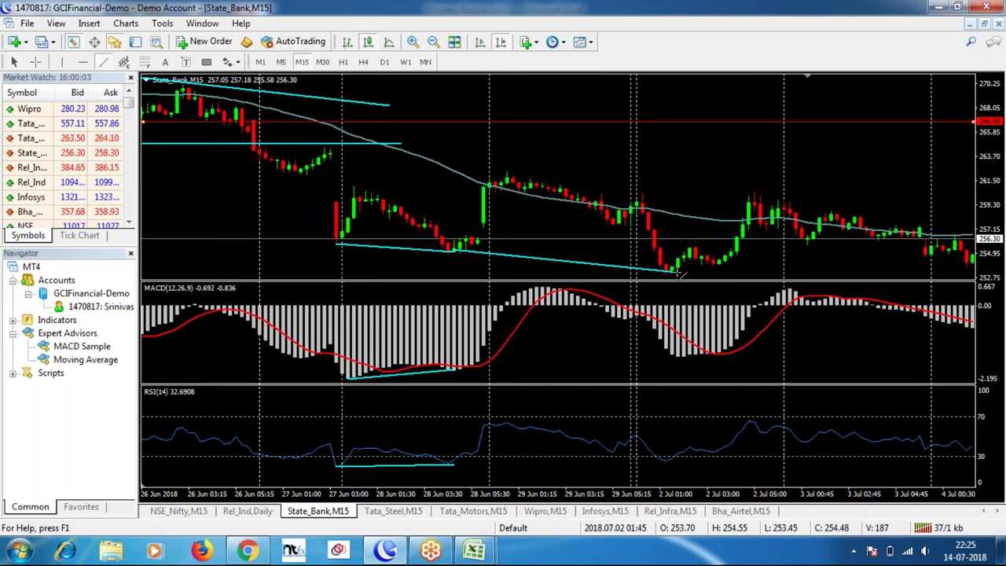
left_click_drag(454, 367, 684, 358)
Step: Measure the price rise from the 2 July 02:00 entry candle to the following swing high
middle_click(684, 256)
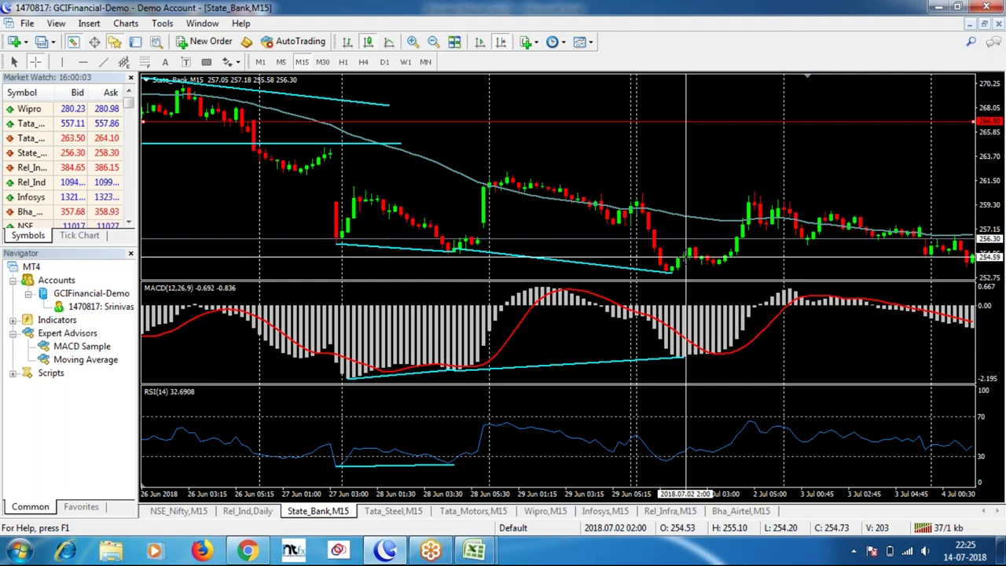
left_click_drag(685, 256, 767, 191)
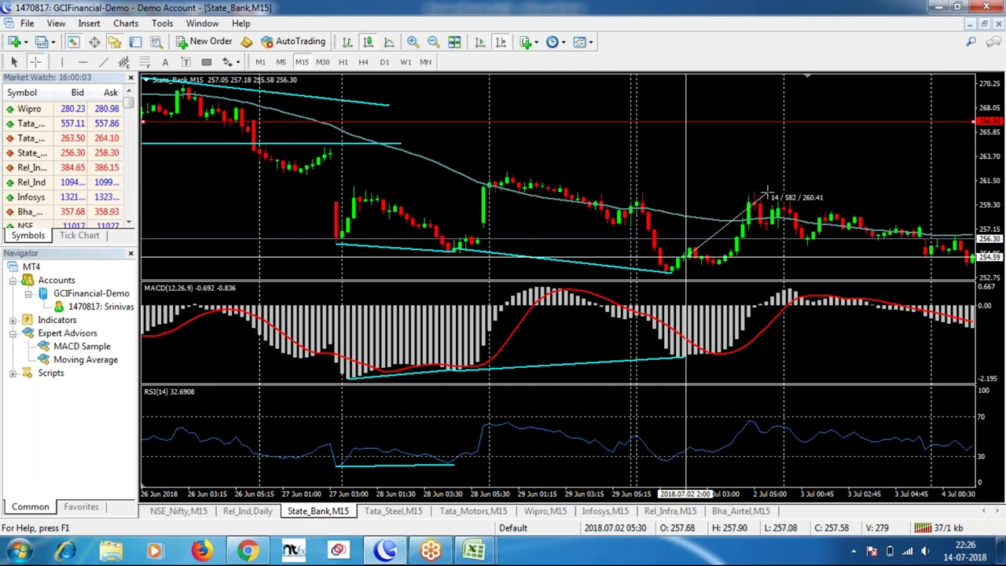
left_click_drag(766, 191, 767, 192)
left_click_drag(767, 192, 767, 192)
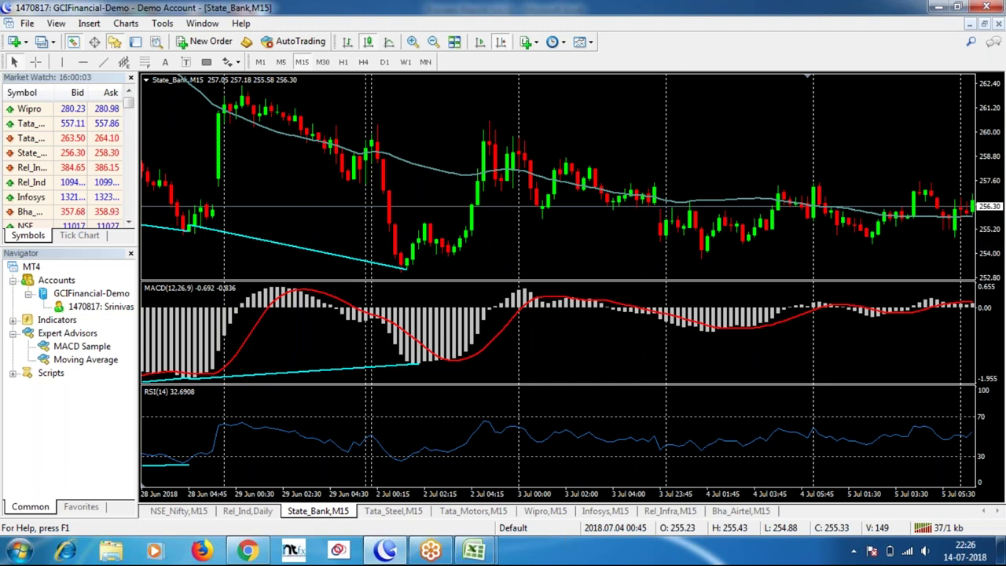
Step: Examine the State_Bank chart from 3 July to 11 July for further divergences, and dismiss the low-battery warning
scroll(380, 263, "down", 5)
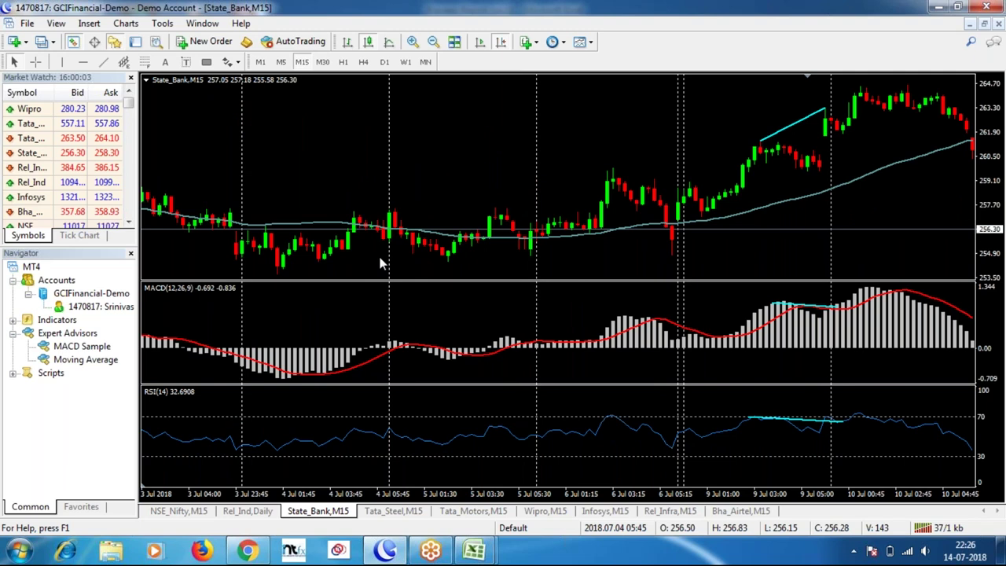
scroll(380, 264, "down", 3)
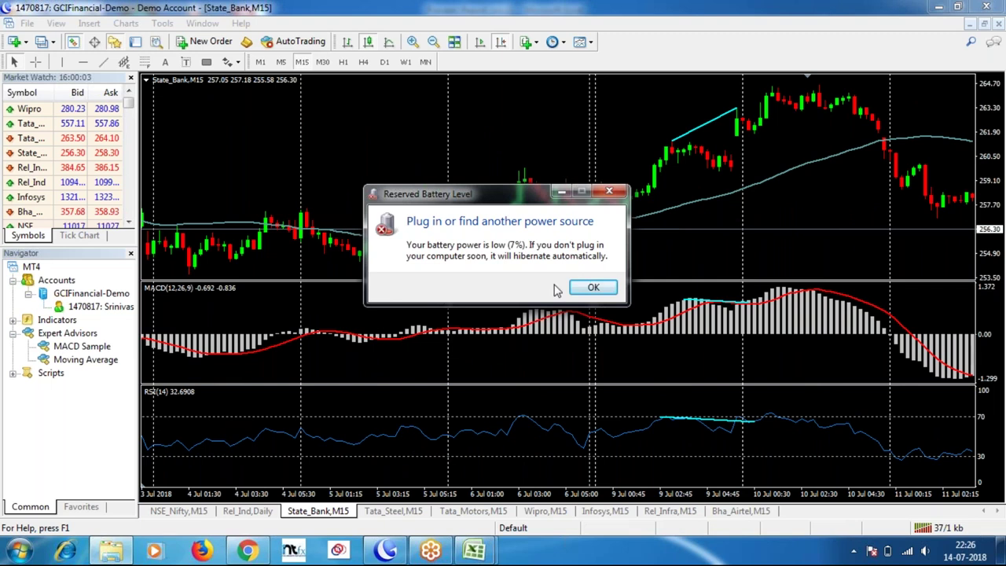
key("Return")
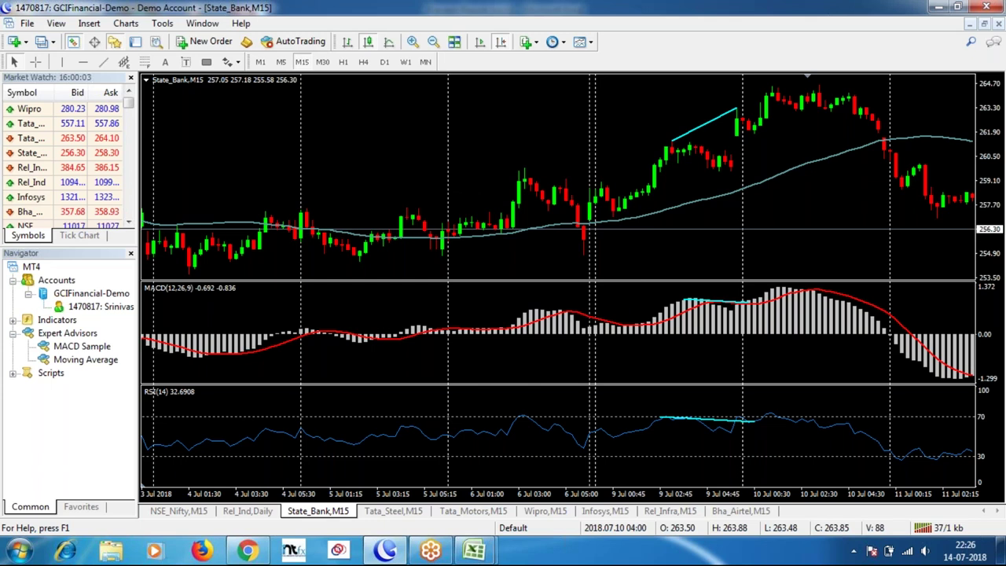
Step: Draw a vertical line up from the 10 July 04:45 candle and a trendline from the early 10 July high to its tip
scroll(456, 106, "down", 5)
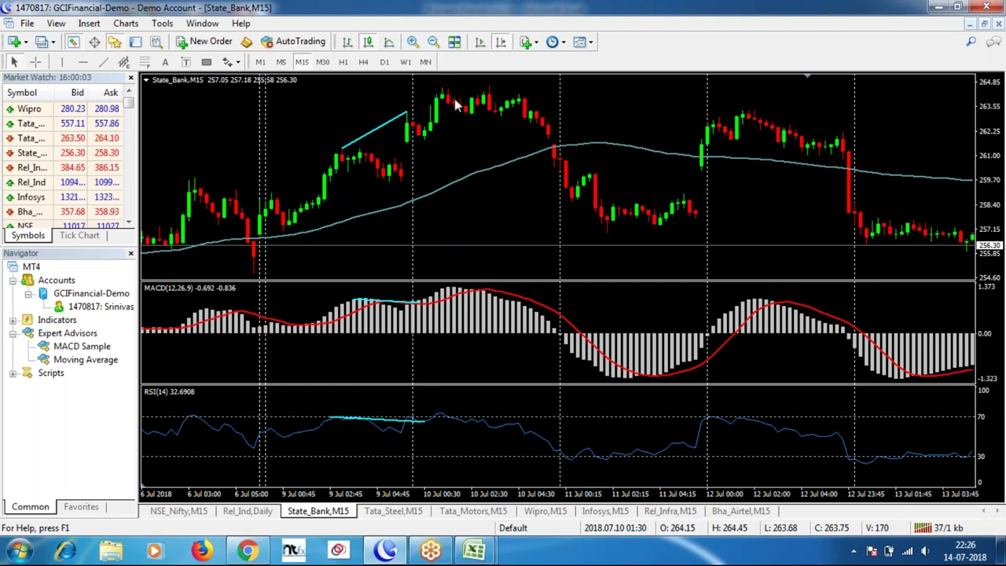
left_click_drag(523, 116, 532, 77)
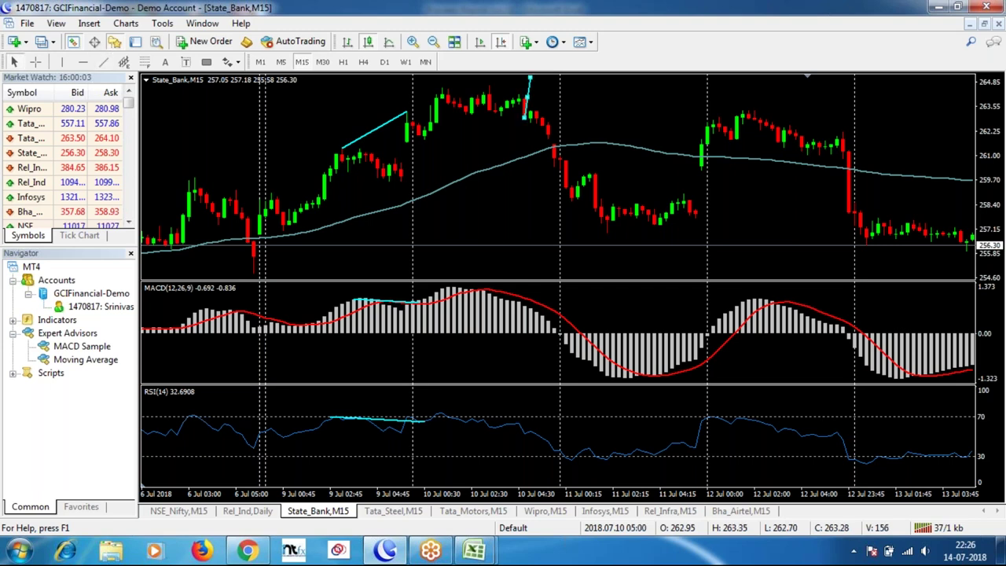
left_click_drag(531, 77, 525, 81)
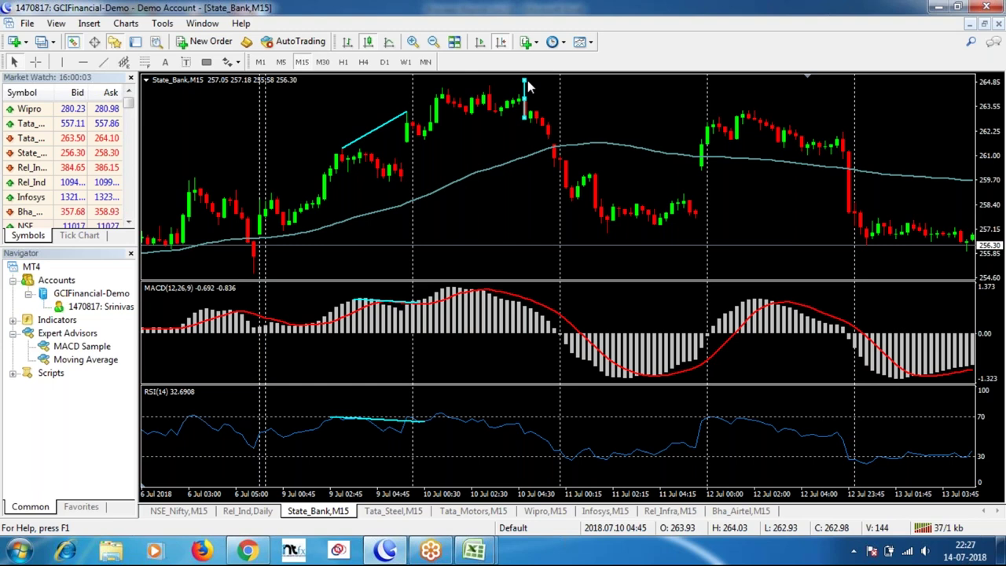
left_click(479, 96)
left_click_drag(436, 87, 530, 81)
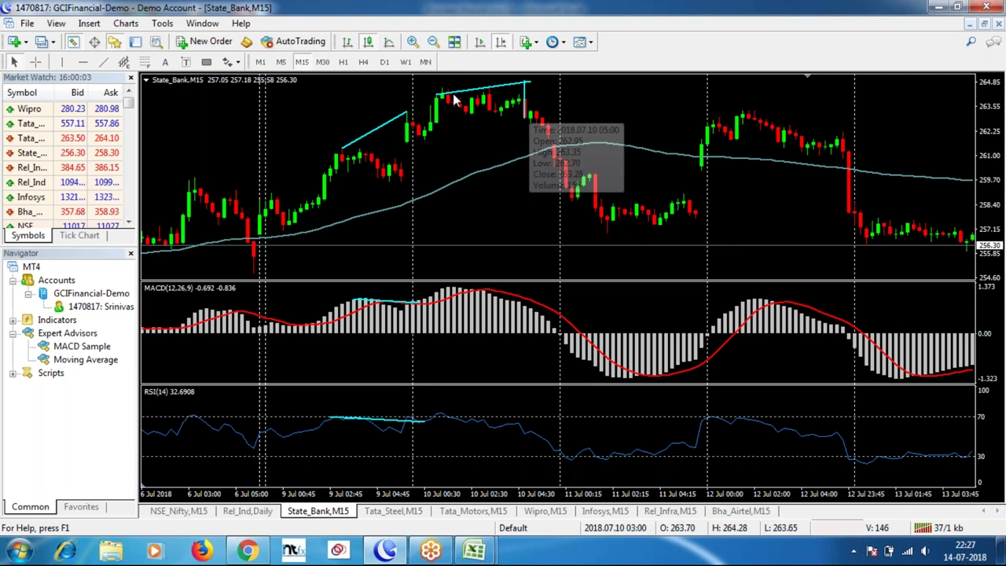
double_click(454, 95)
Step: Measure the price drop from the 10 July 05:00 entry candle to the 10 July 23:45 candle and on to the 13 July low
middle_click(483, 124)
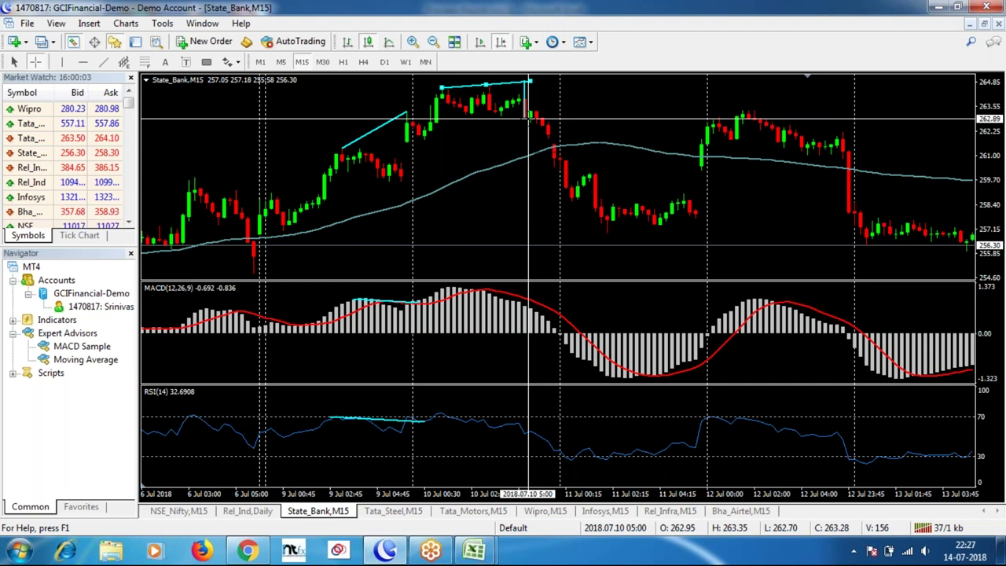
left_click_drag(529, 120, 555, 145)
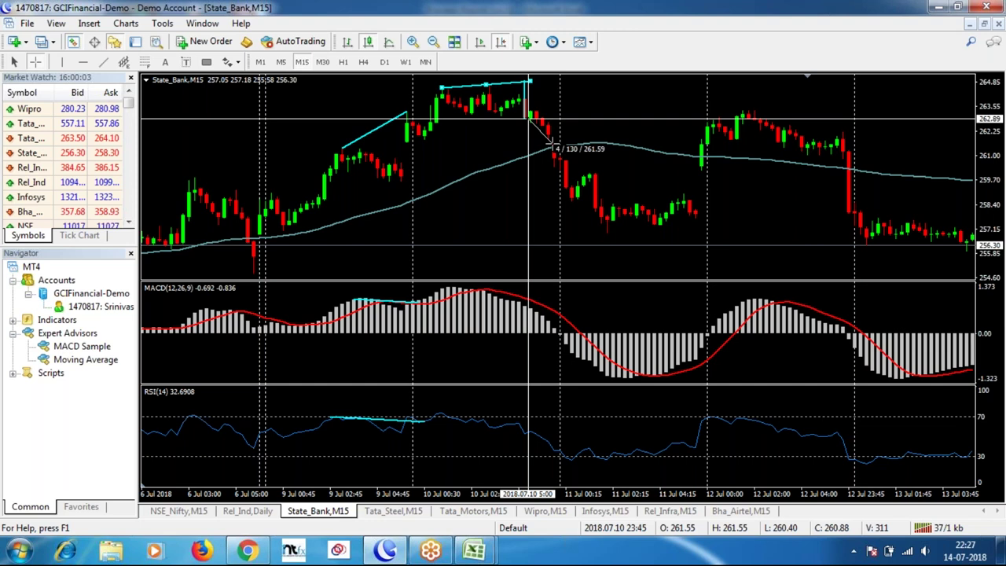
left_click_drag(555, 145, 928, 273)
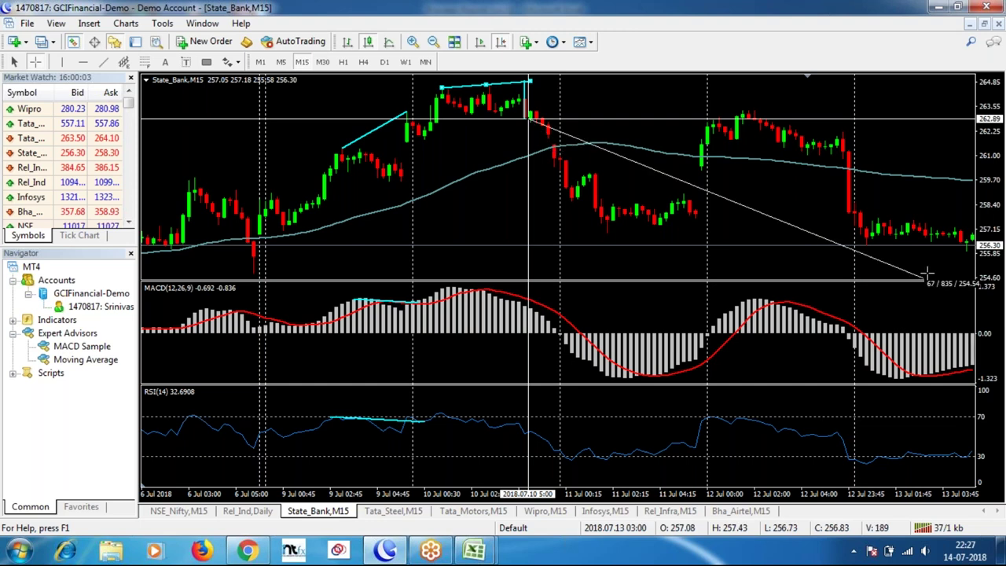
left_click_drag(928, 273, 967, 250)
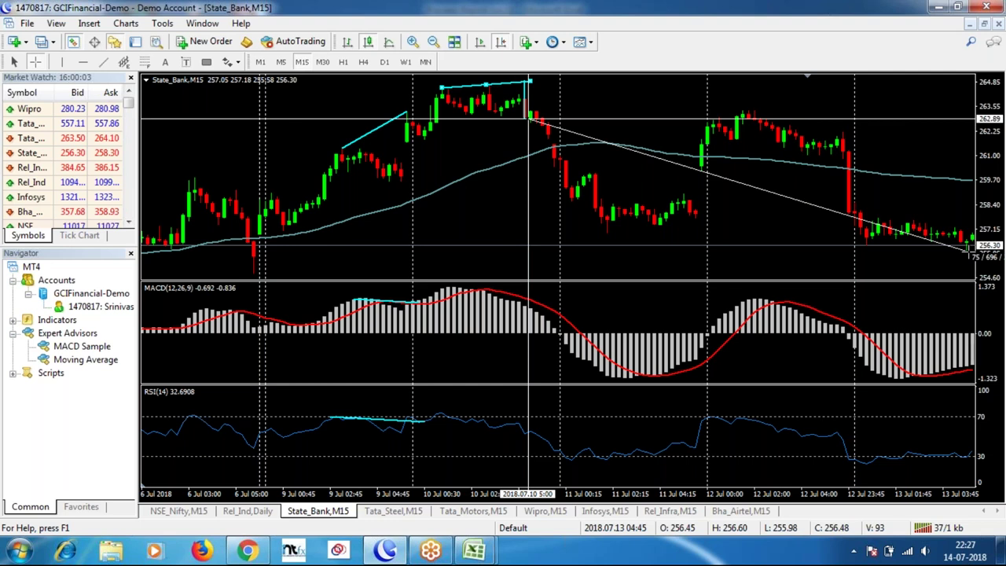
left_click_drag(967, 250, 911, 272)
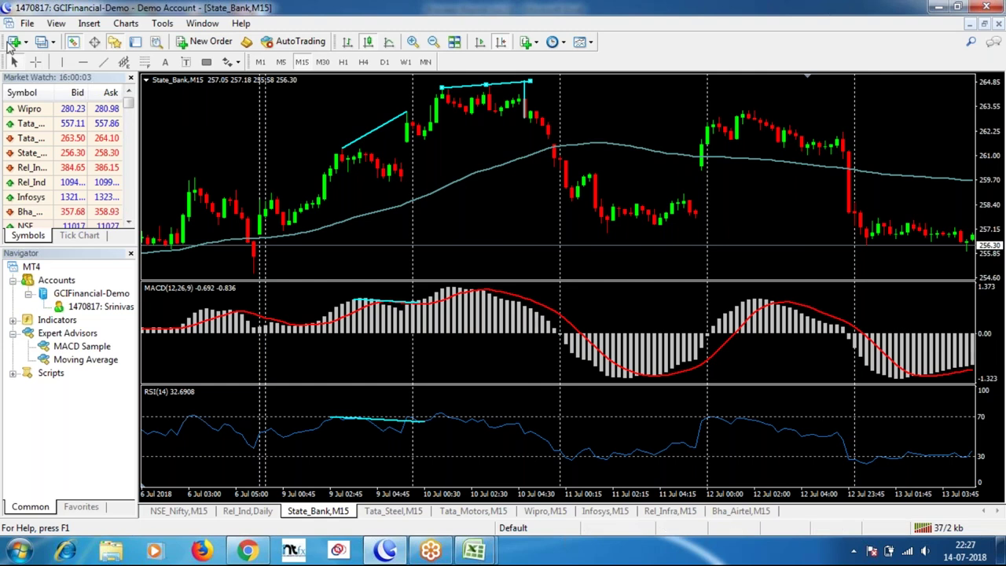
Step: Draw a horizontal support line at about 261.1 from just after the 9 July peak across to 11 July
left_click(103, 62)
left_click_drag(335, 149, 681, 148)
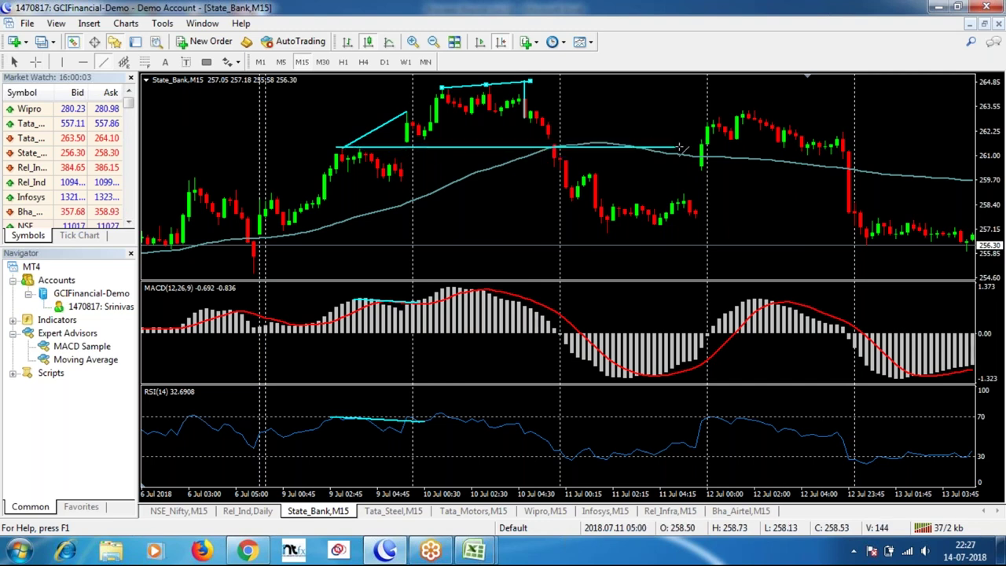
left_click_drag(339, 148, 359, 152)
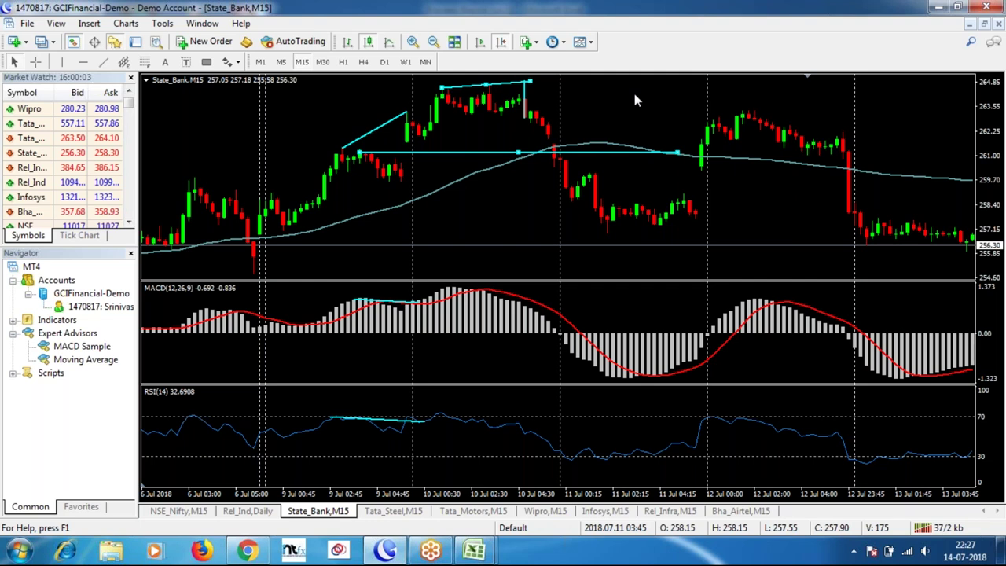
Step: Measure the drop from the 10 July 04:45 entry candle to the horizontal support line, and view the latest candles
middle_click(527, 116)
left_click_drag(527, 116, 555, 151)
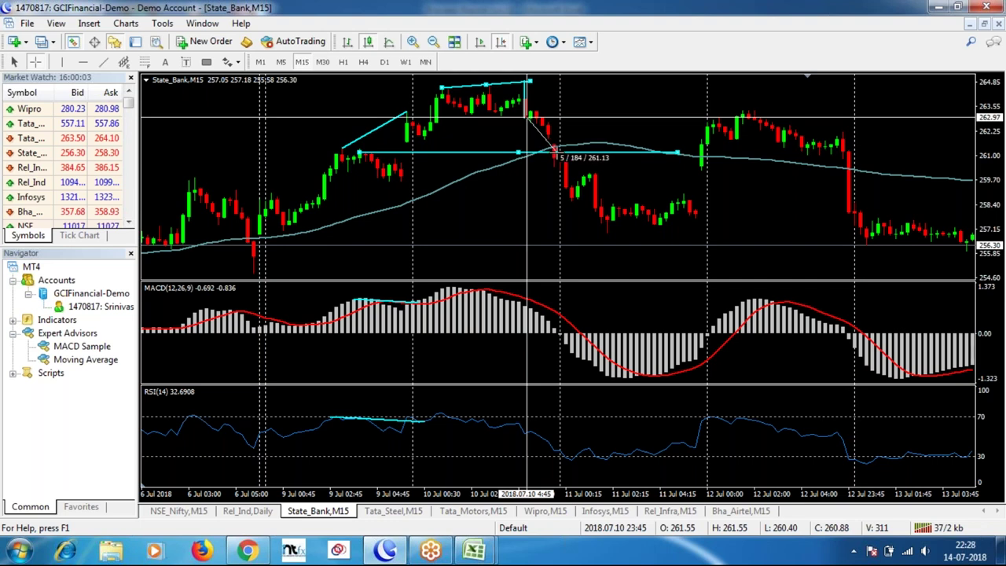
left_click_drag(555, 151, 658, 155)
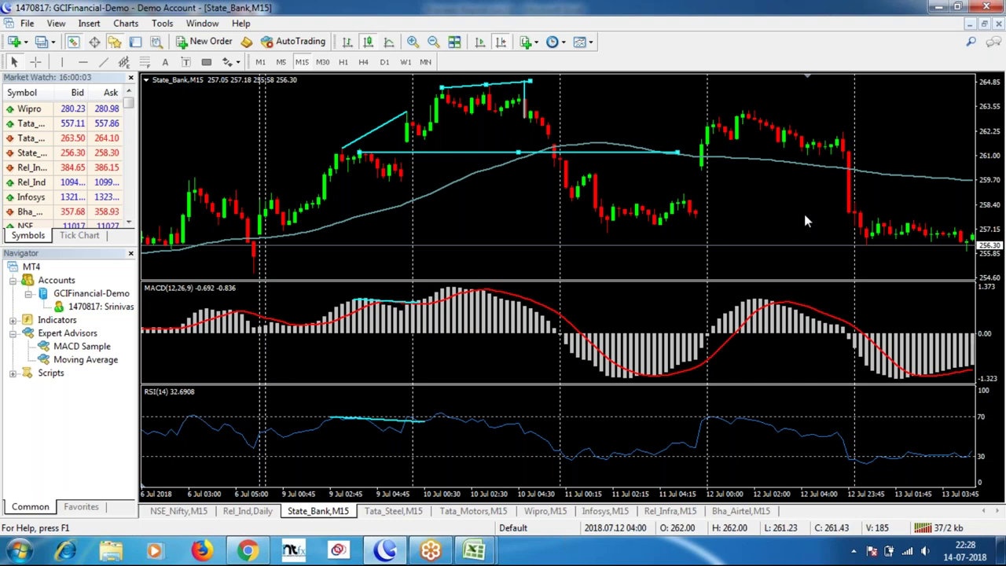
scroll(804, 214, "down", 3)
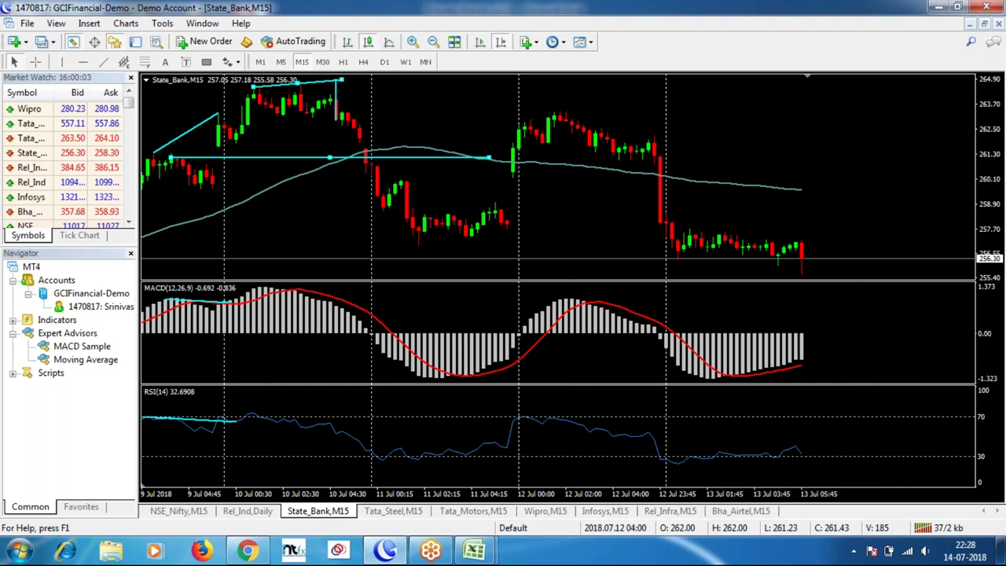
Step: Switch to the Excel workbook and set TP in P26:P29 of Sheet2's lower table to 4.8, 7.5, 3.9 and 3.6
key("alt+Tab")
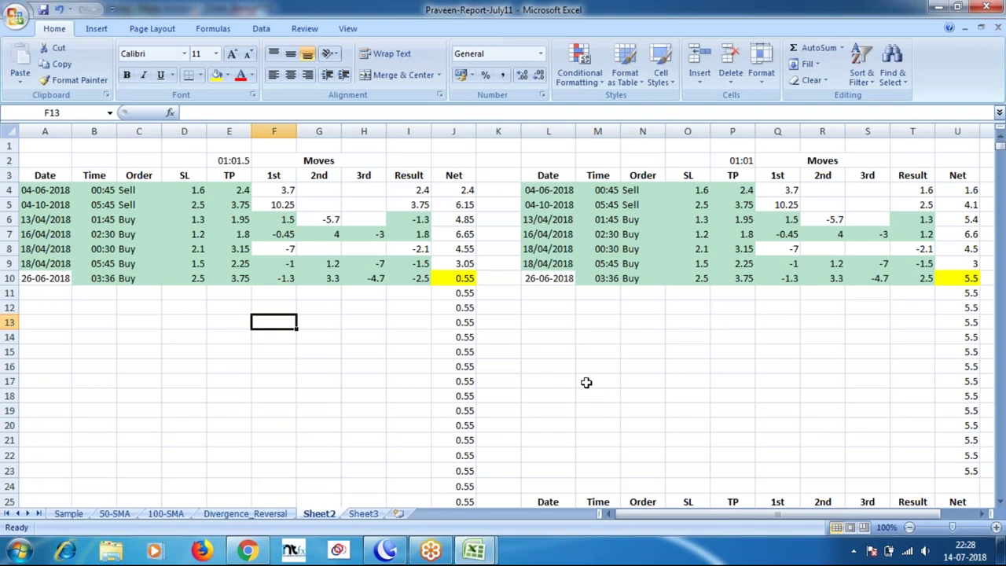
scroll(587, 382, "down", 4)
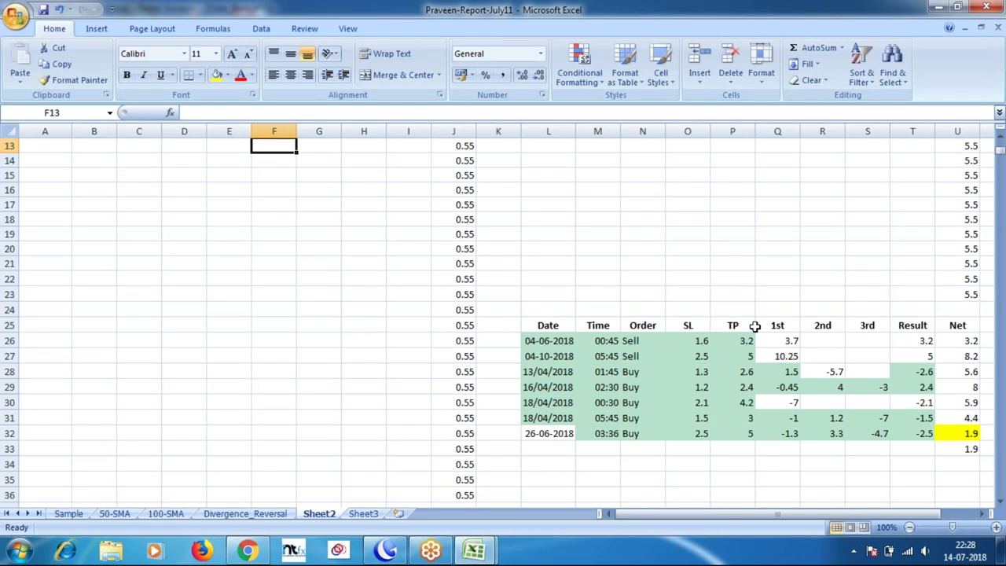
left_click(724, 375)
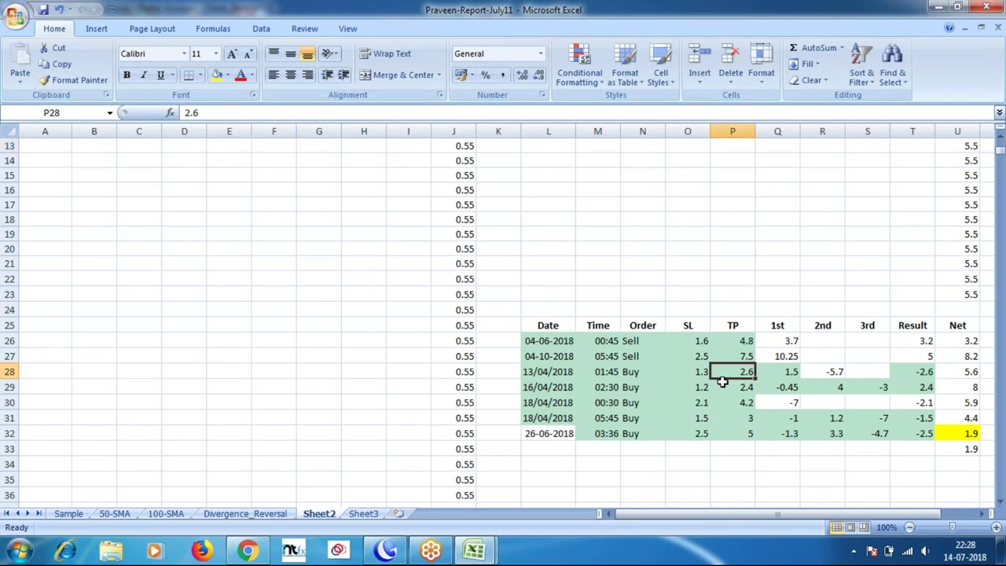
type("3.9")
key("Return")
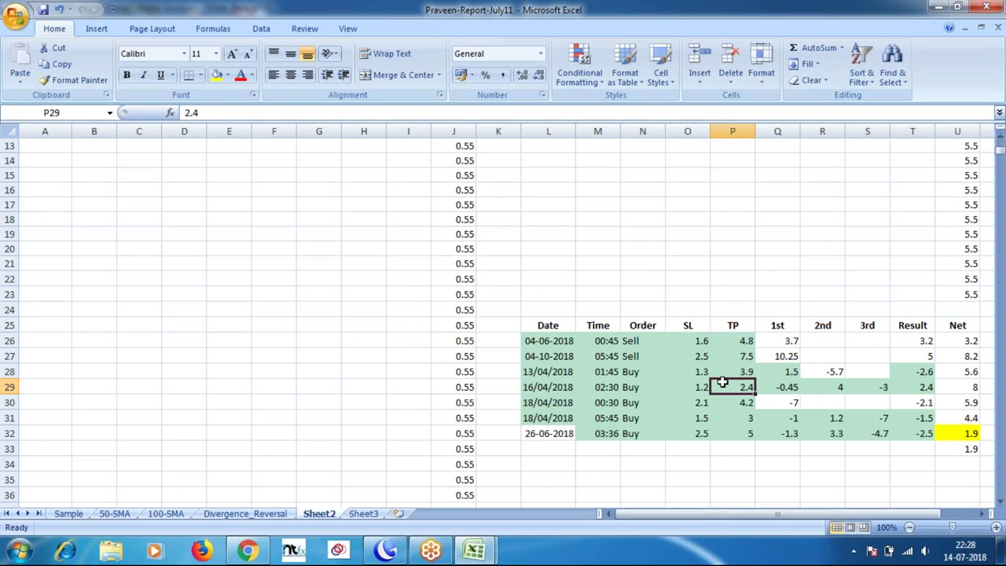
type("3.6")
key("Return")
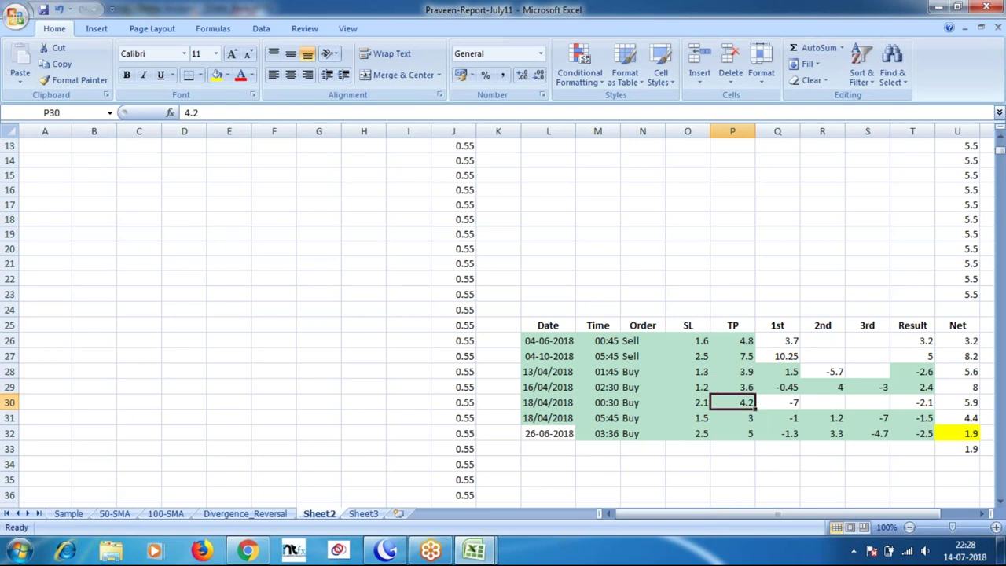
Step: Set the TP values of the last three trades in P30:P32 to 6.3, 4.5 and 7.5
type("6.3")
key("Return")
type("4.")
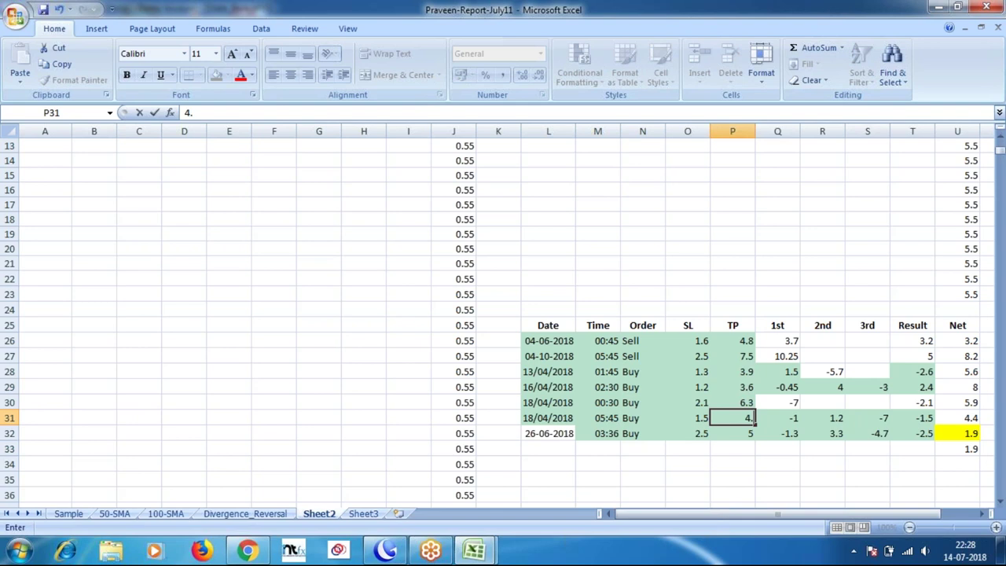
type("5")
key("Return")
type("75.5")
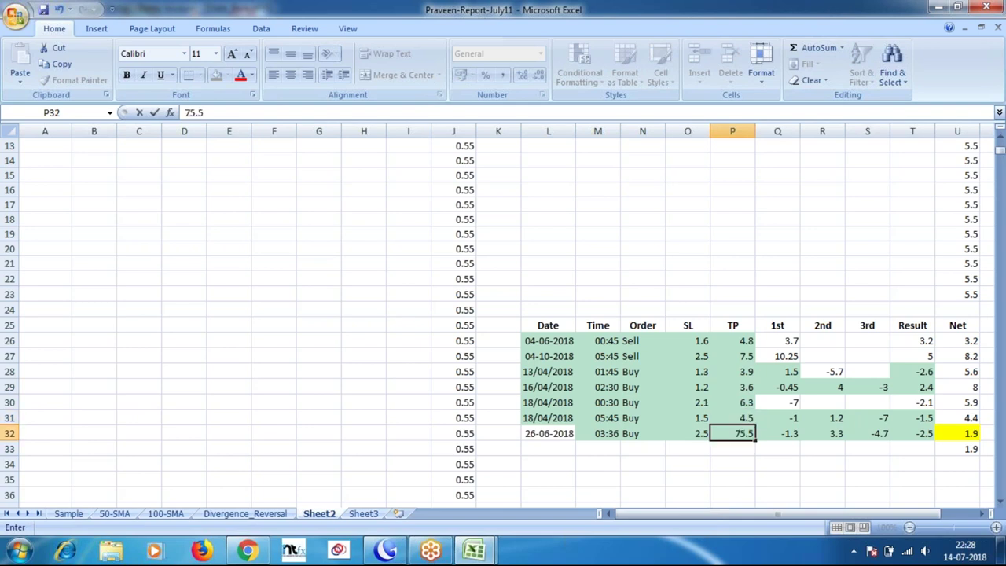
key("Escape")
Step: Set the lower table's Result to -1.6 in T26, 7.5 in T27 and 3.6 in T29
key("Right")
key("Right")
key("Right")
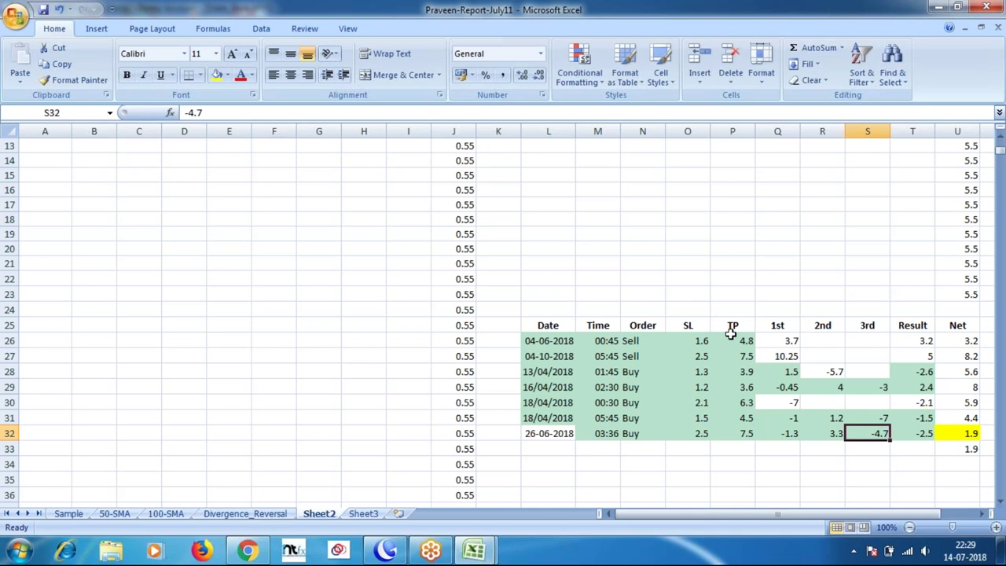
key("Right")
key("Up")
key("Up")
key("Up")
key("Up")
key("Up")
key("Up")
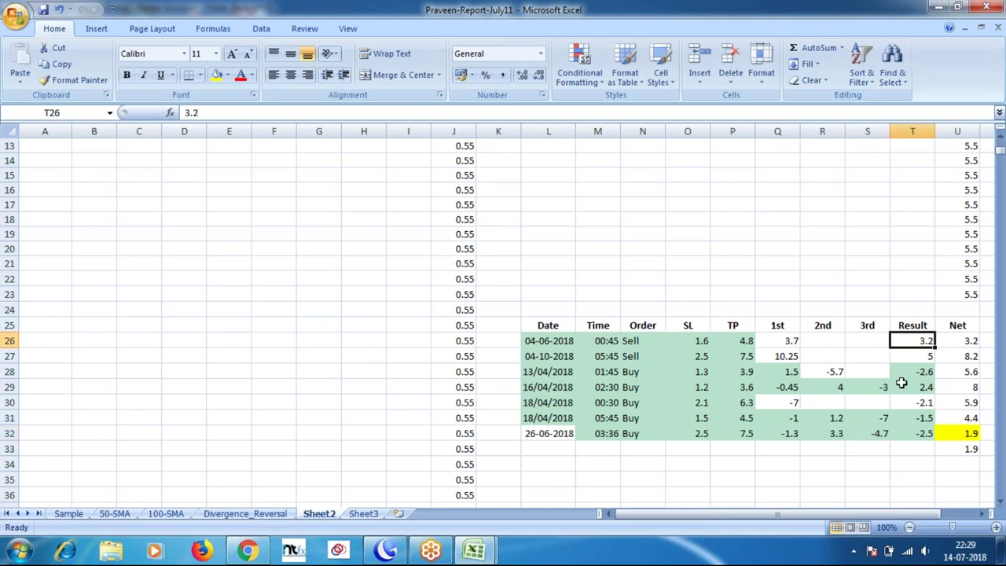
type("-1")
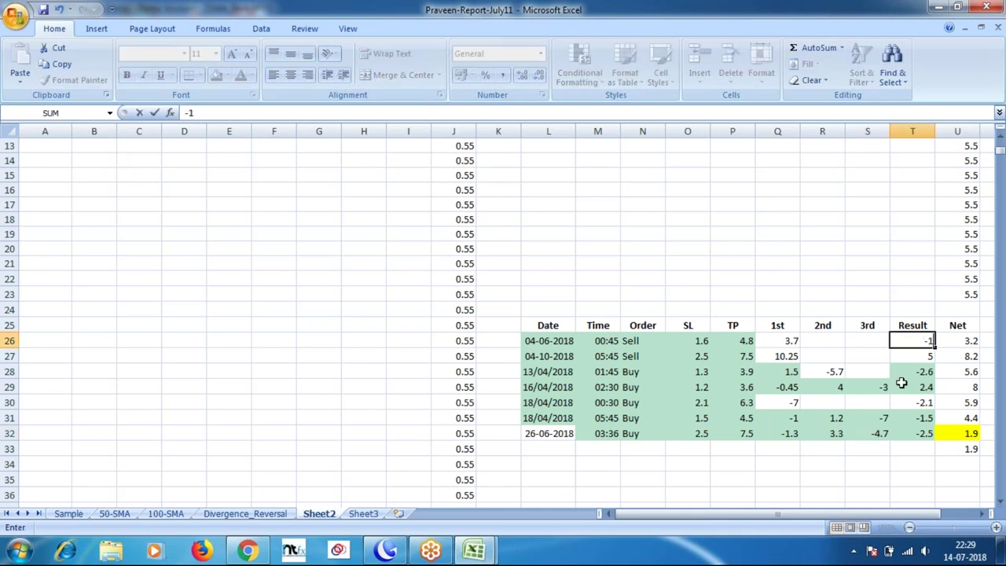
key("Return")
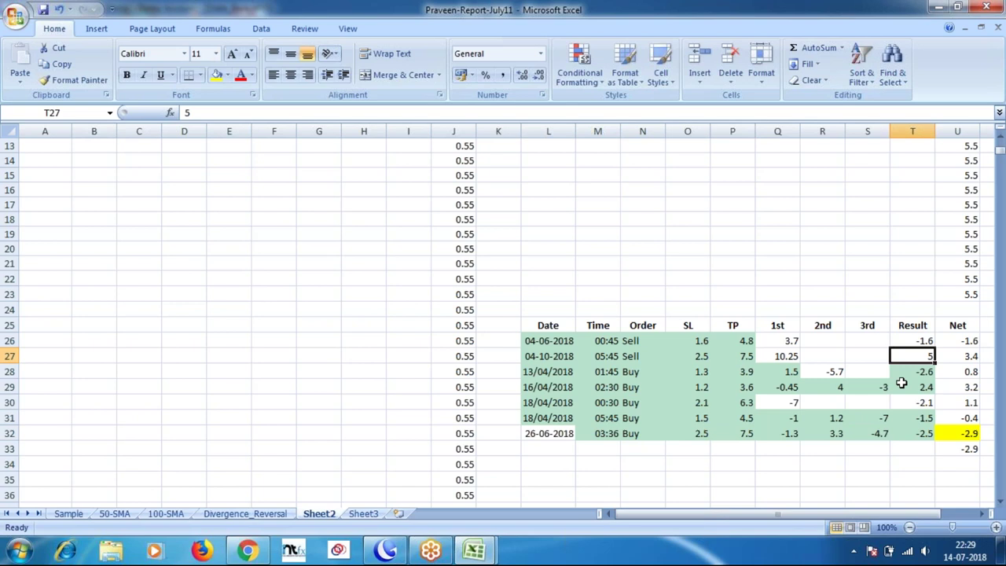
left_click(902, 383)
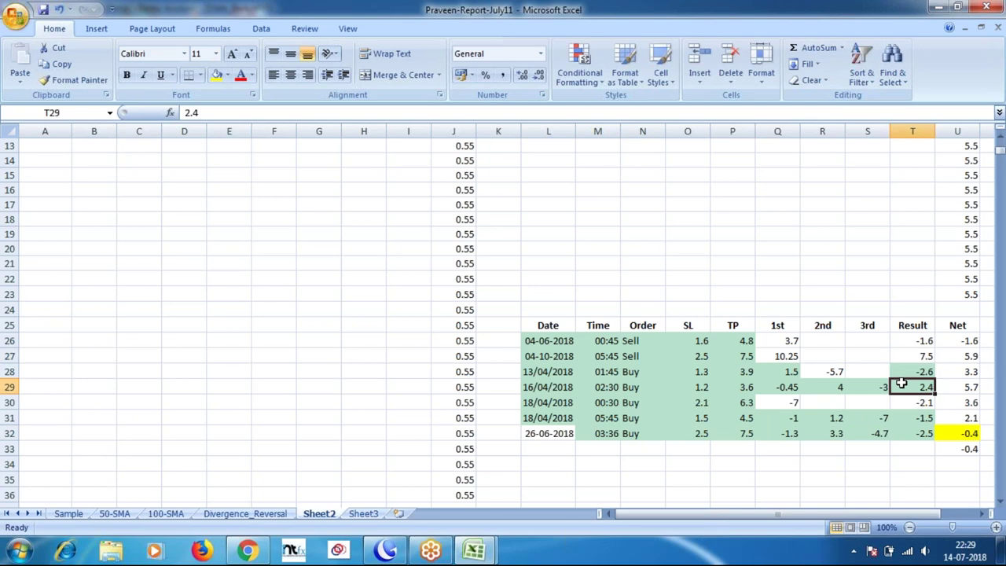
type("3.6")
key("Return")
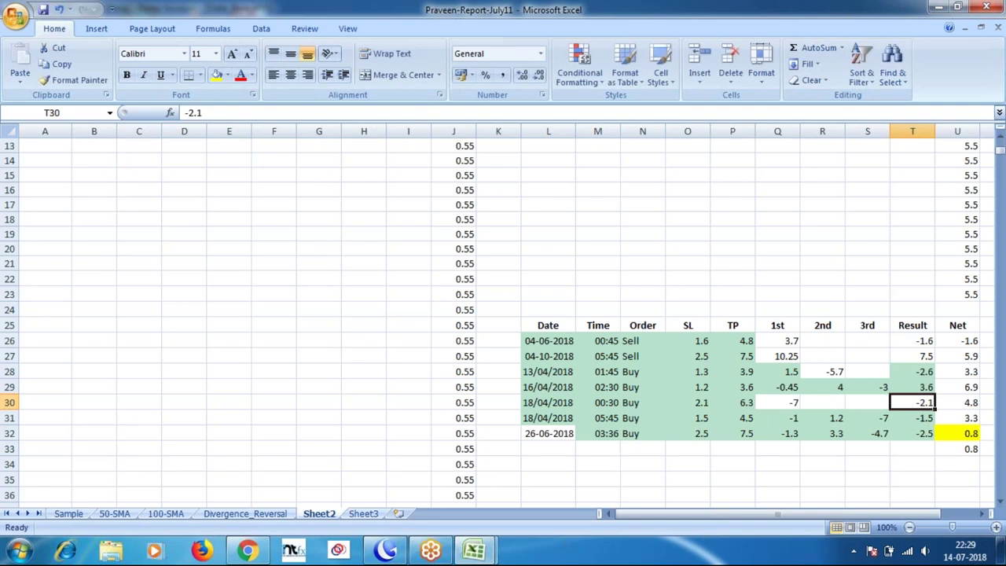
Step: Check the results of the last two trades and the final Net in U32, and compare it with the upper tables
left_click(912, 417)
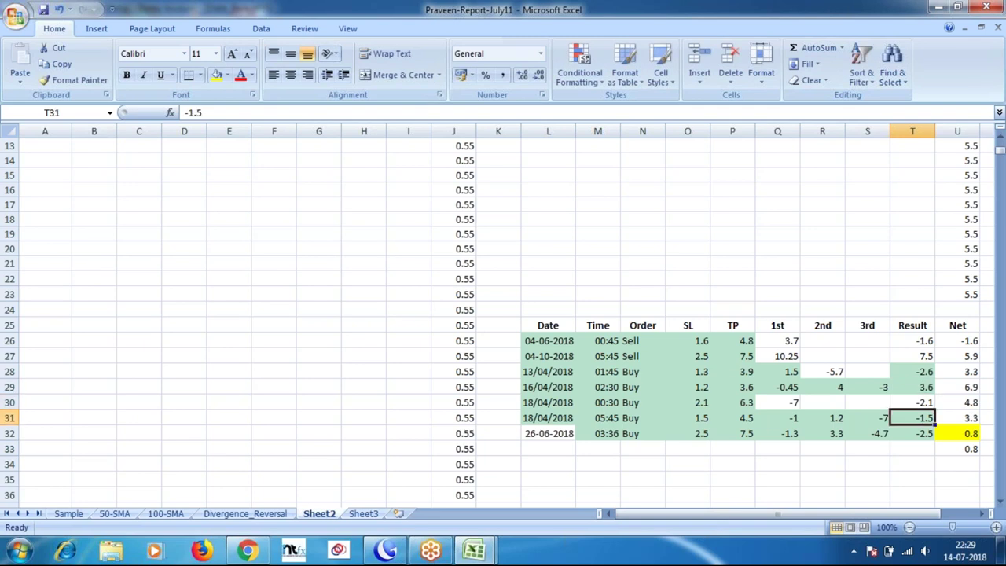
left_click(912, 433)
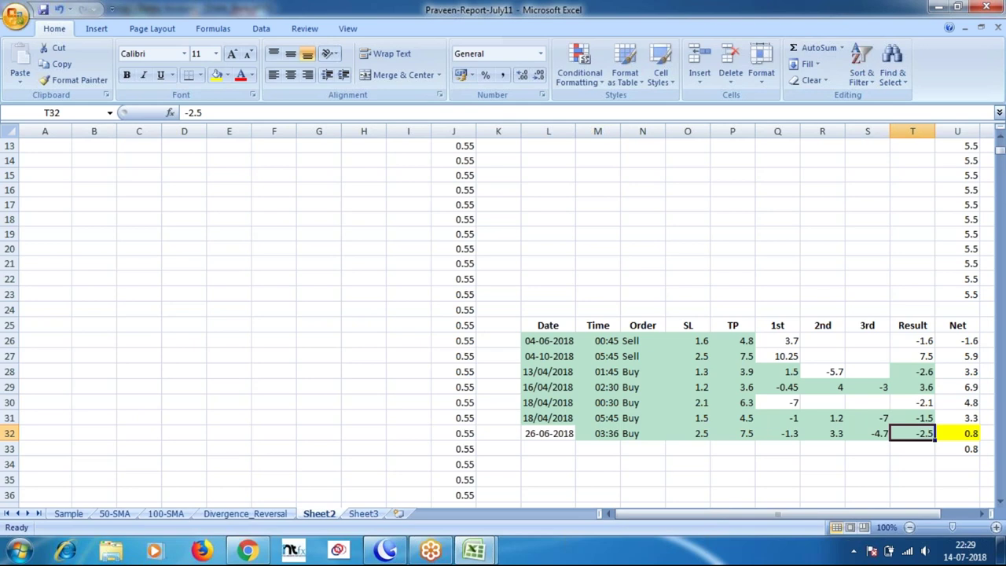
left_click(966, 433)
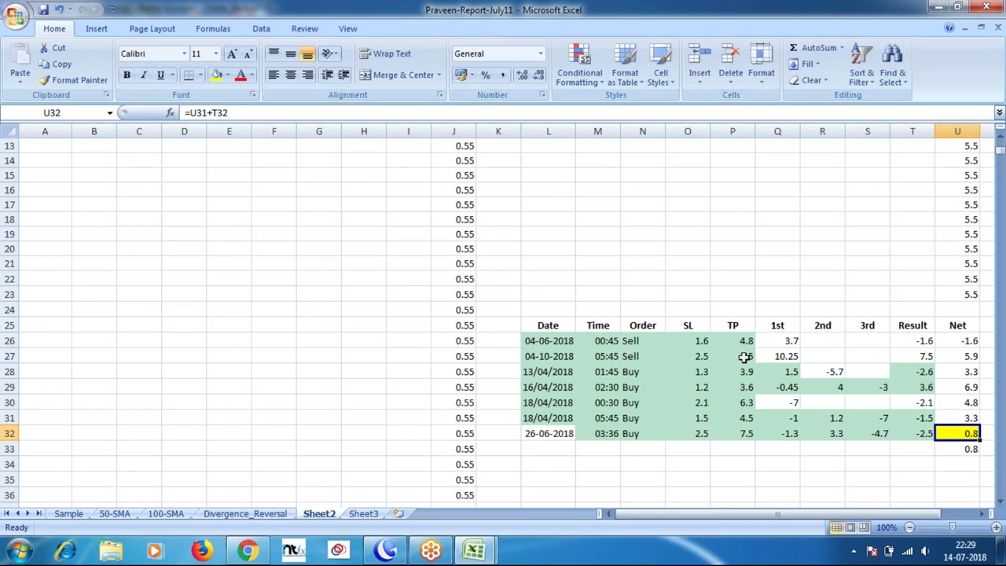
scroll(769, 359, "up", 4)
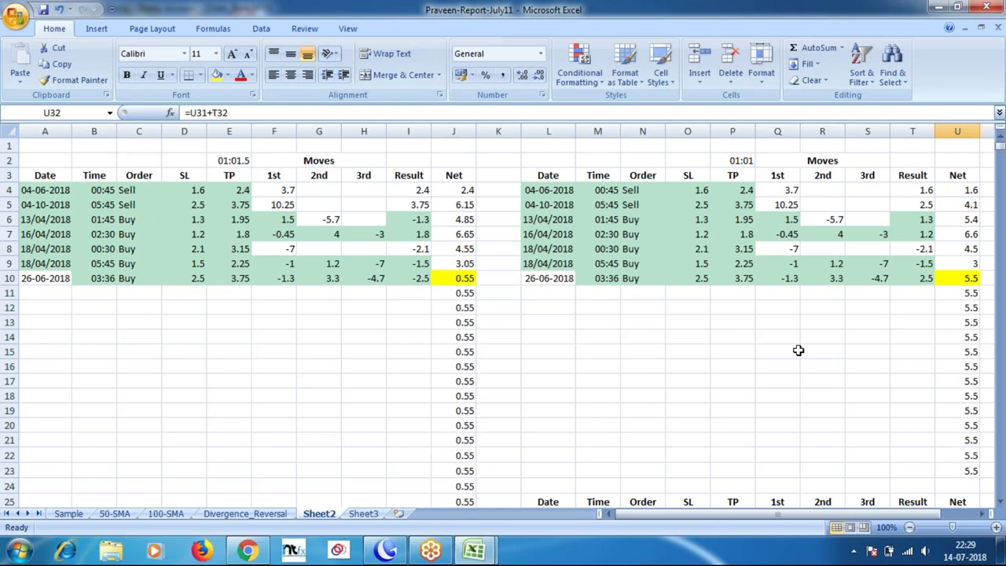
scroll(797, 350, "down", 3)
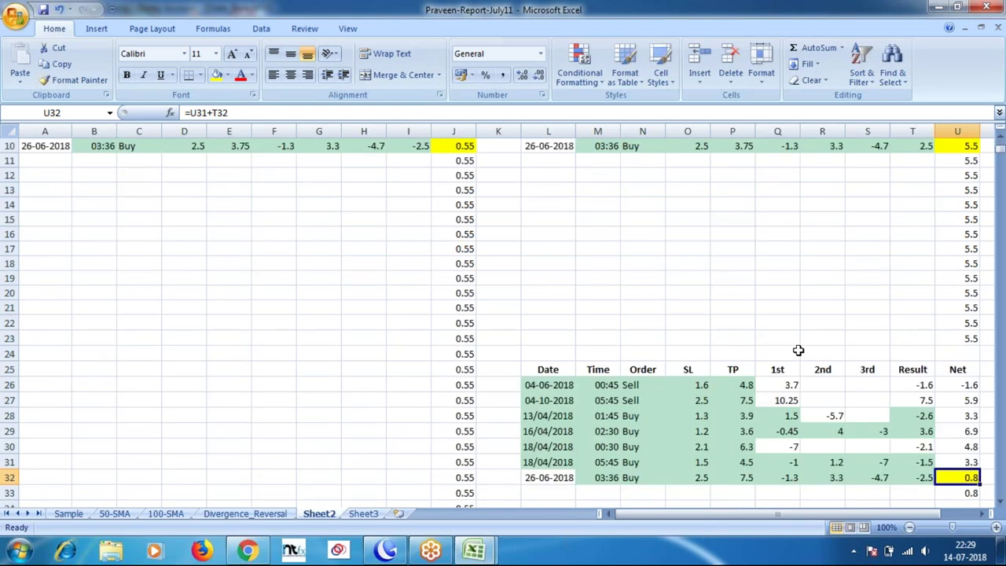
Step: Label the lower table's ratio with 1 above SL and 3 above TP, and select the highlighted Net cell U32
left_click(688, 354)
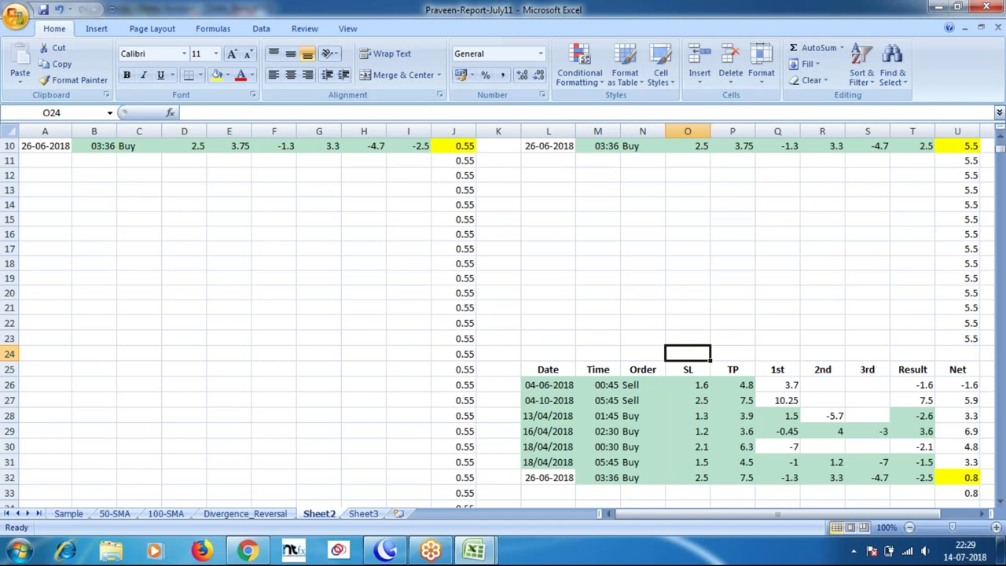
type("1")
key("Right")
type("3")
key("Return")
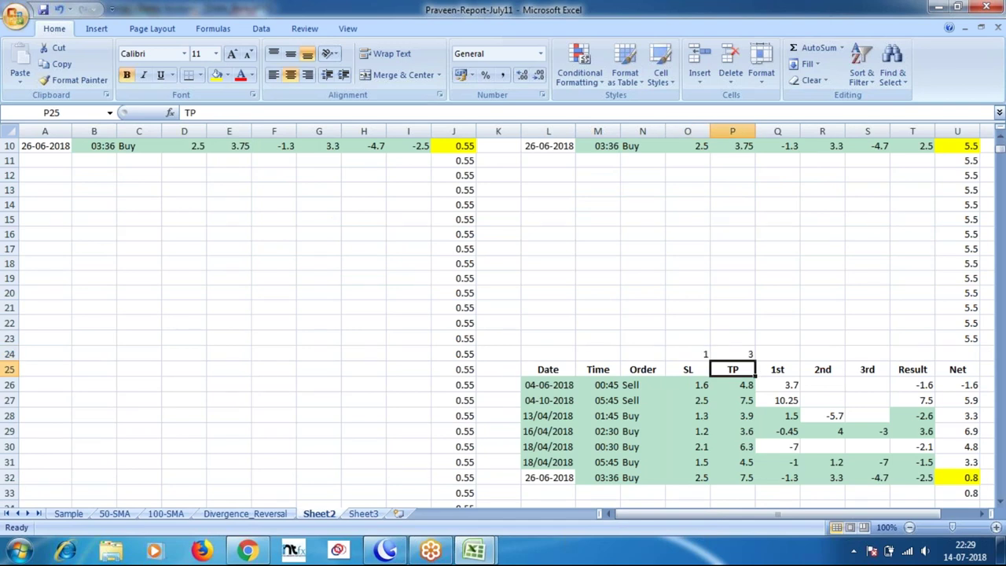
left_click(918, 401)
left_click(961, 479)
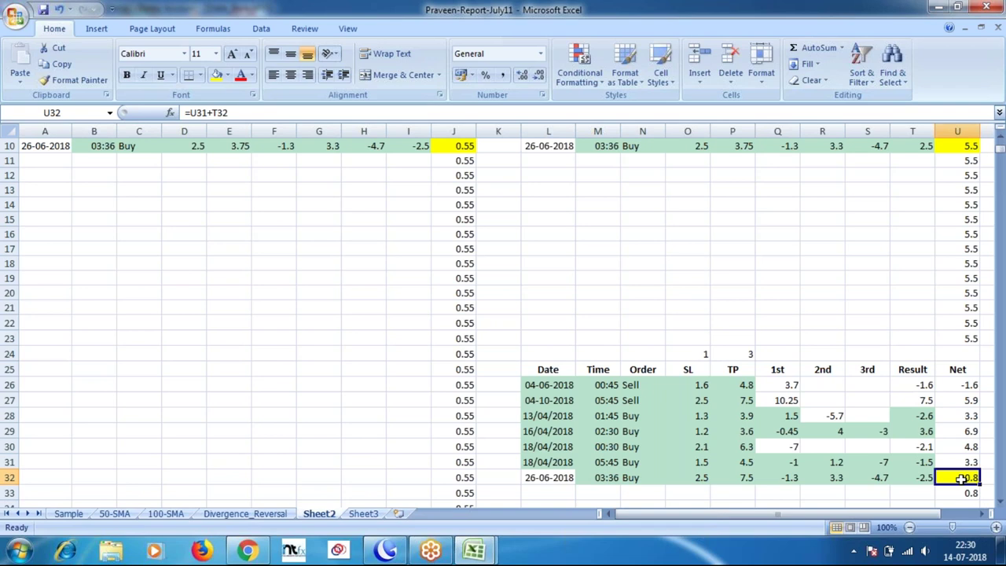
Step: Set the TP of the first two trades in the 1:1 table to 1.6 in P4 and 2.5 in P5
scroll(961, 479, "up", 2)
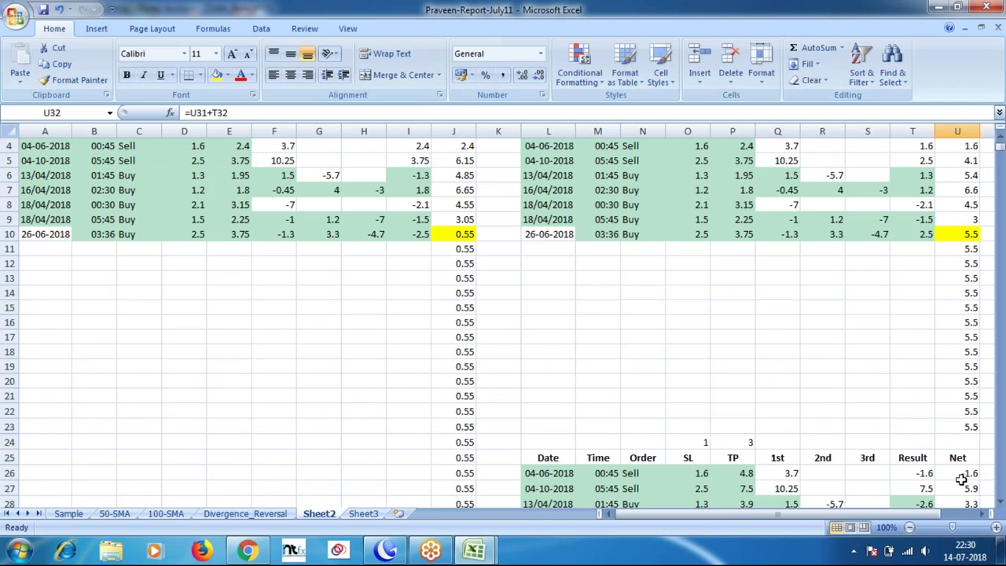
scroll(961, 479, "up", 1)
left_click(918, 278)
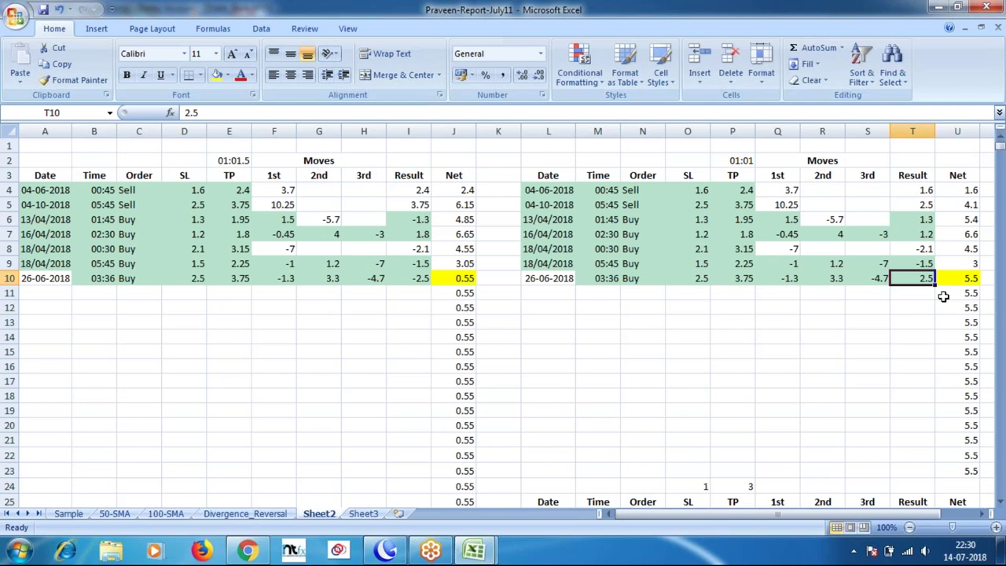
left_click(732, 205)
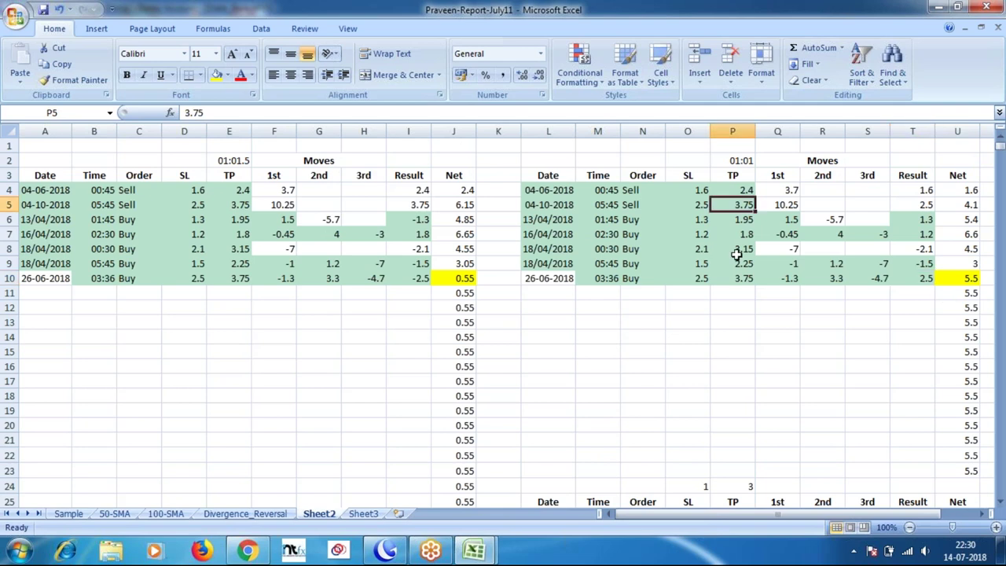
left_click(739, 190)
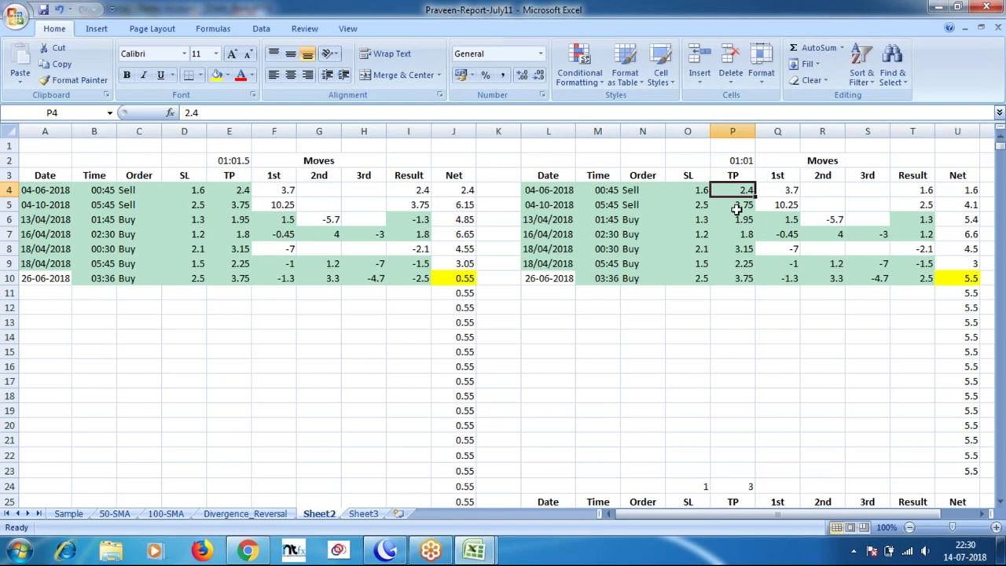
type("1.6")
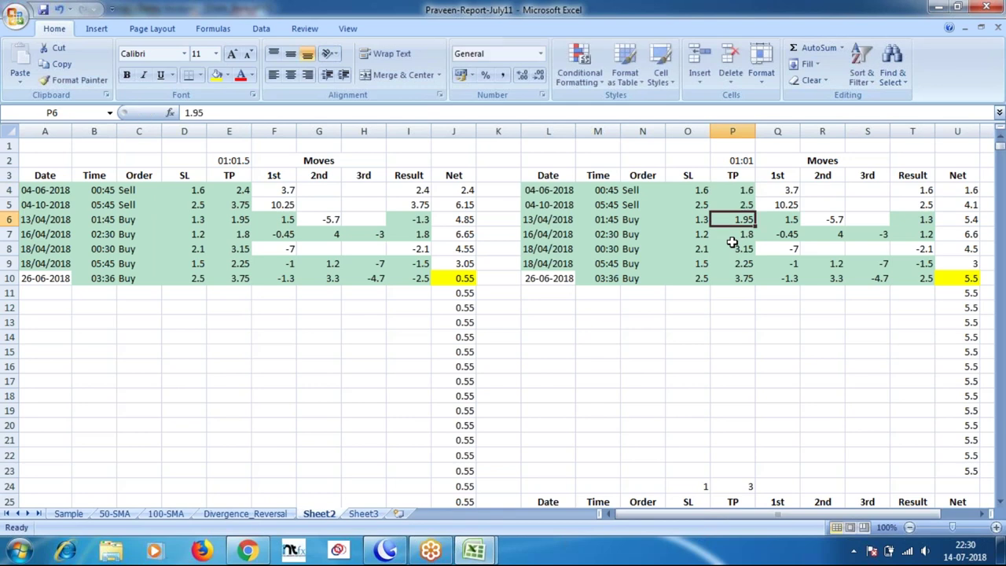
key("Up")
key("Right")
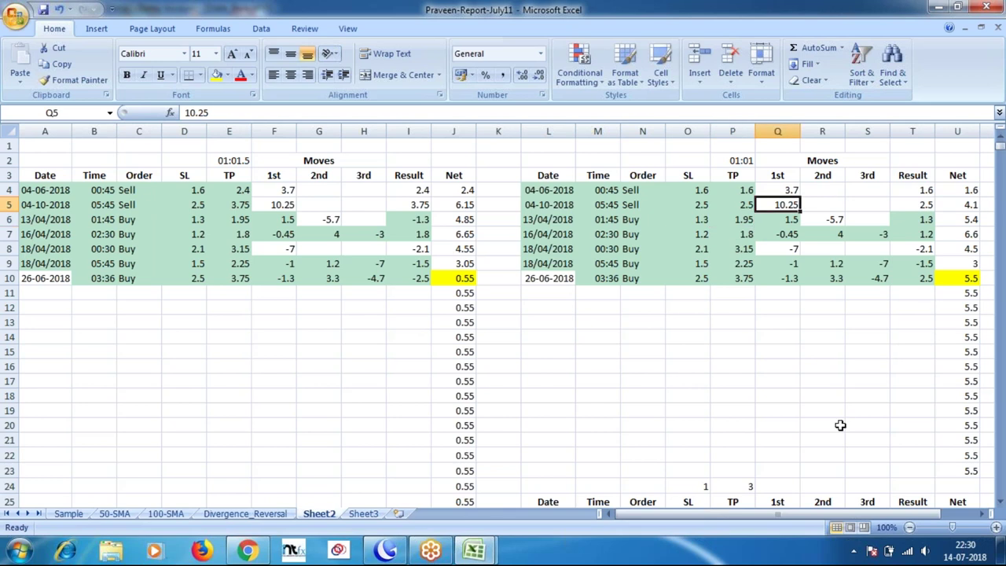
Step: Compare the highlighted final Net of the 1:3 table in U32 with that of the 1:1.5 table in J10
scroll(841, 425, "down", 2)
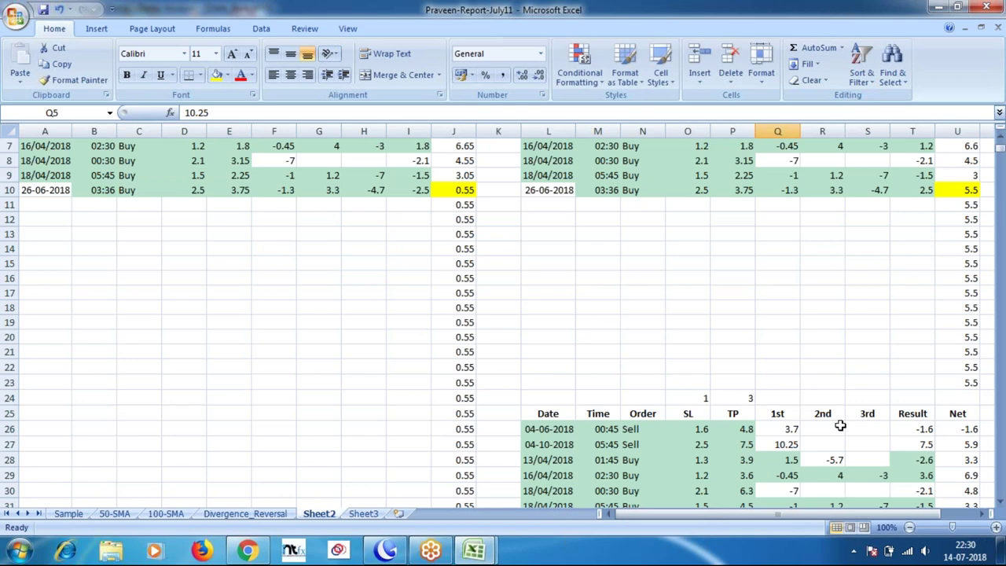
scroll(840, 425, "down", 2)
left_click(958, 433)
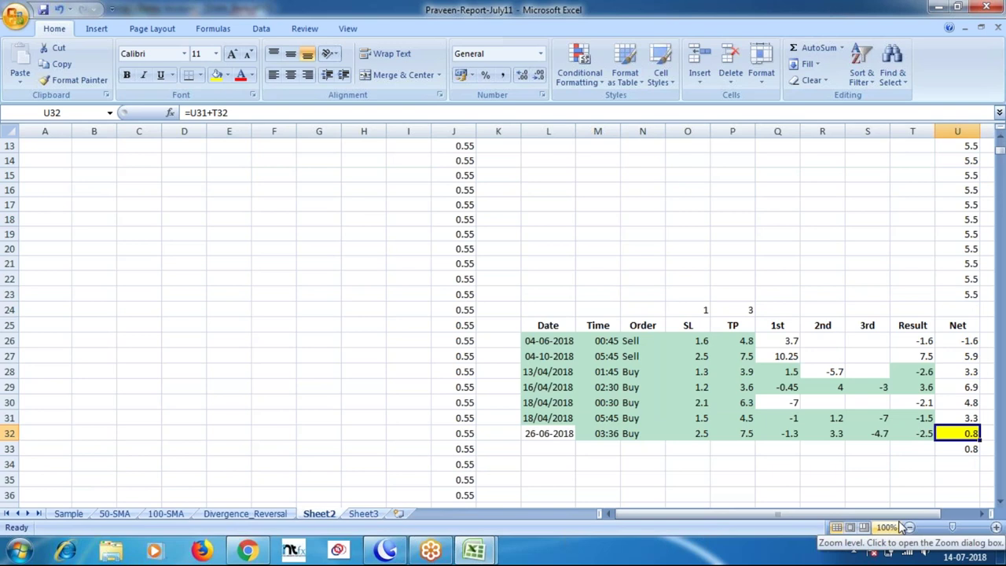
scroll(393, 317, "up", 4)
left_click(454, 278)
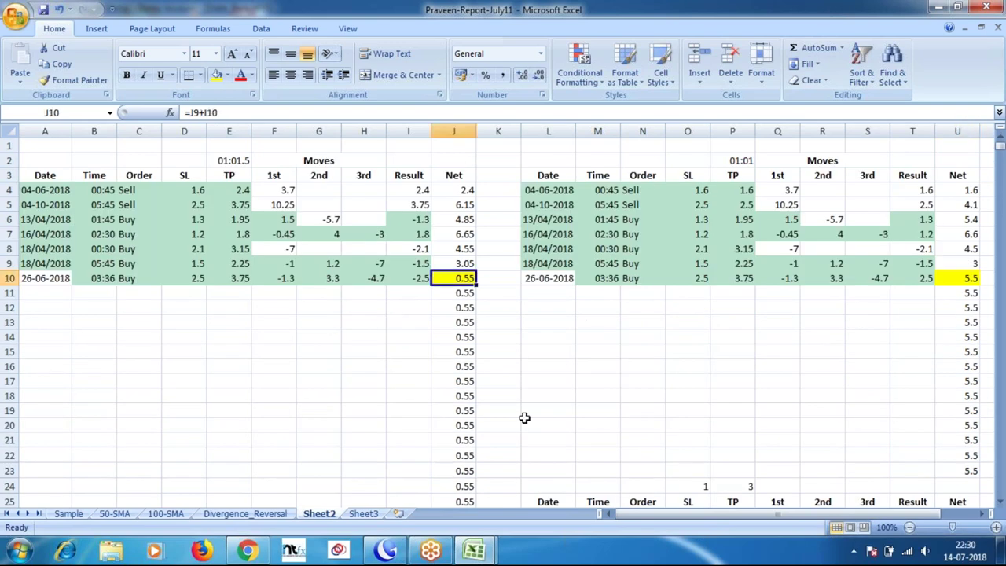
key("ctrl+z")
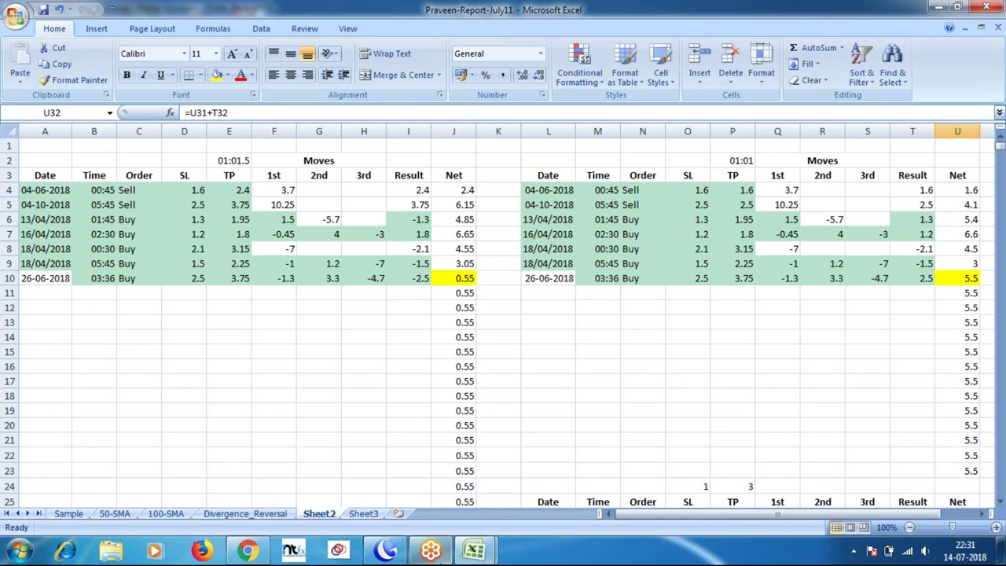
Step: Look at the State_Bank M15 chart in MetaTrader, return to Sheet2 in Excel and review the 1st, 2nd and 3rd move headers in F3:H3
left_click(417, 553)
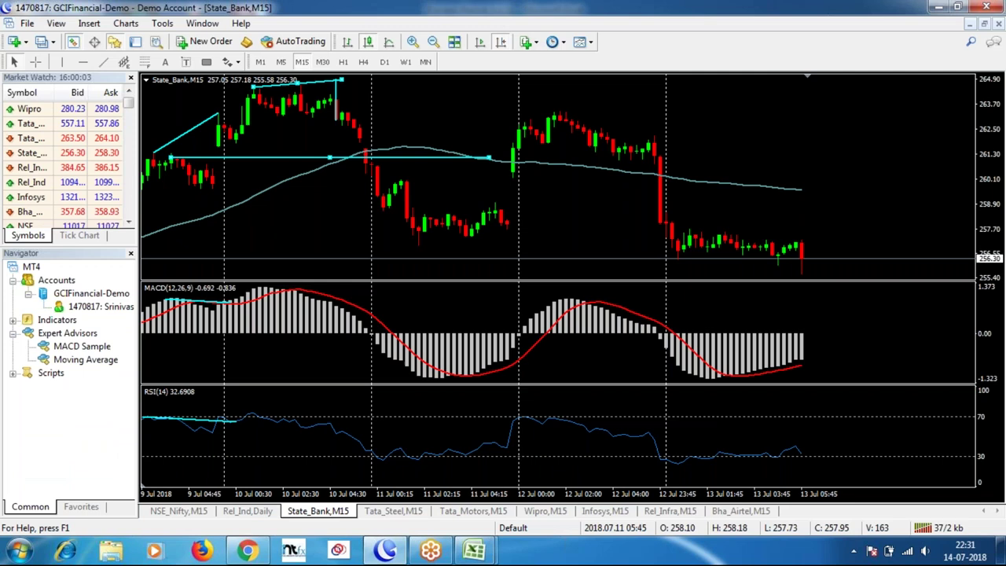
left_click(478, 550)
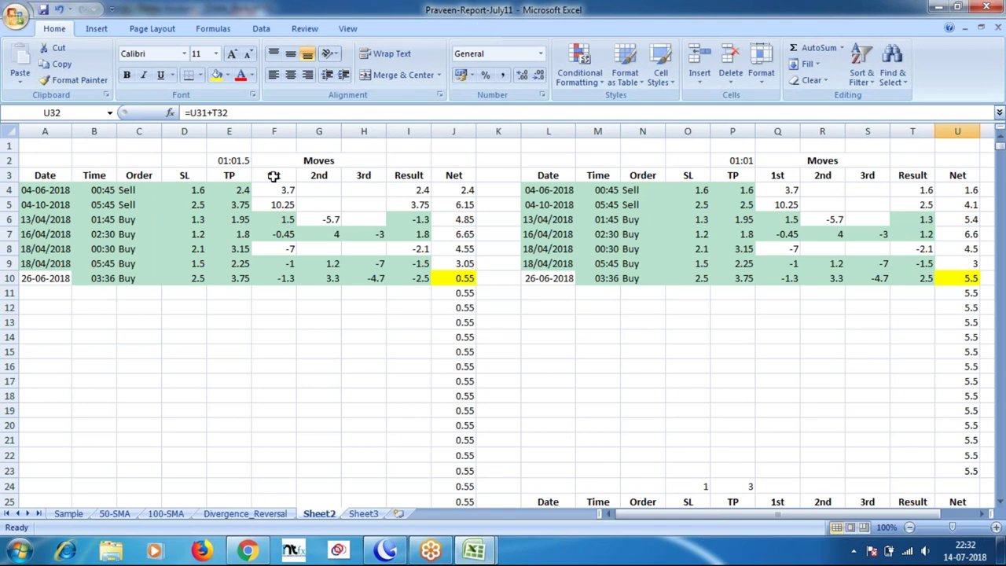
left_click_drag(274, 176, 365, 176)
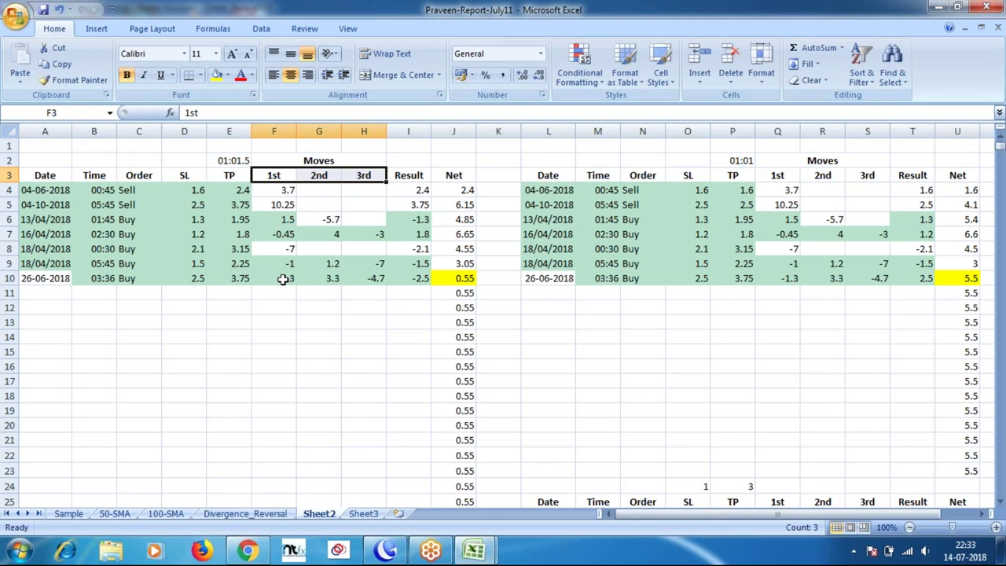
left_click(273, 174)
left_click(319, 179)
left_click(364, 171)
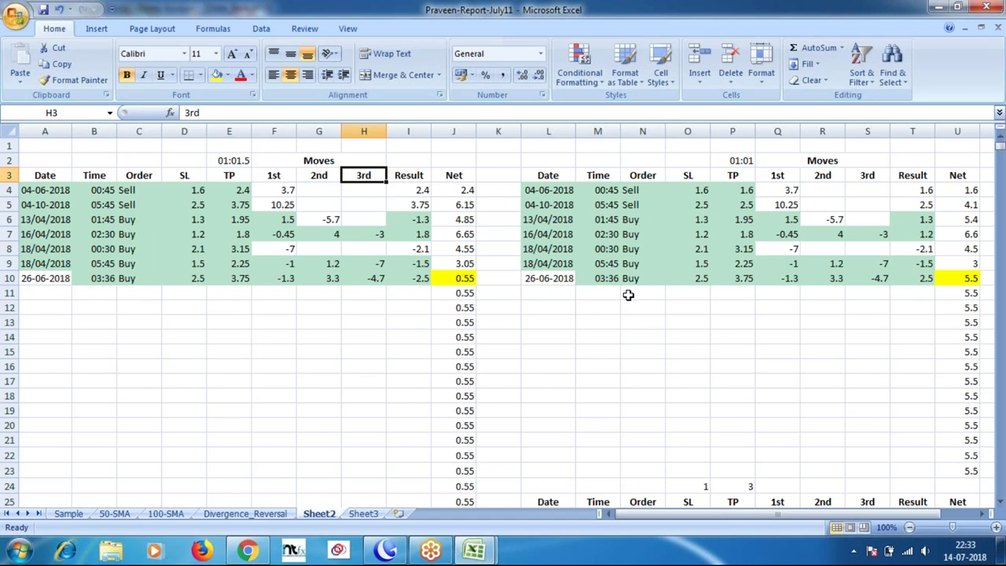
Step: Review the lower 1:3 table, and go through the first table's headers from SL in D3 to 3rd in H3
scroll(629, 294, "down", 5)
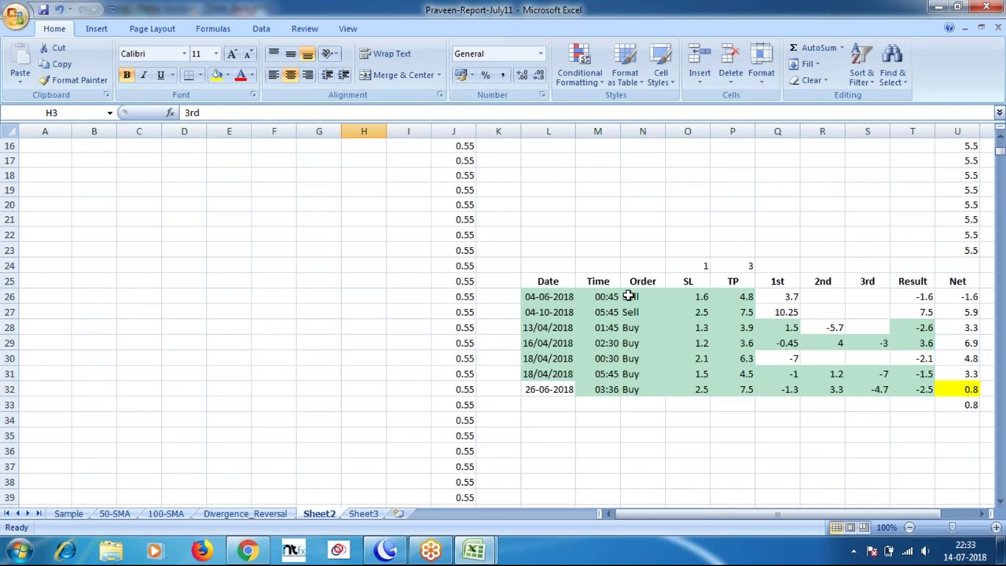
scroll(629, 294, "down", 3)
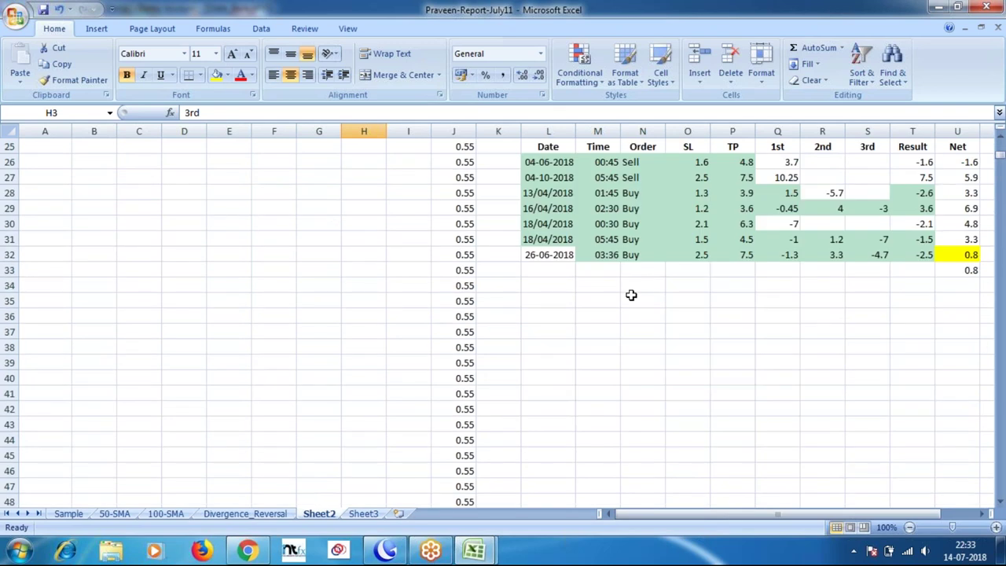
scroll(631, 295, "up", 8)
left_click(185, 175)
key("Right")
key("Right")
key("Right")
key("Right")
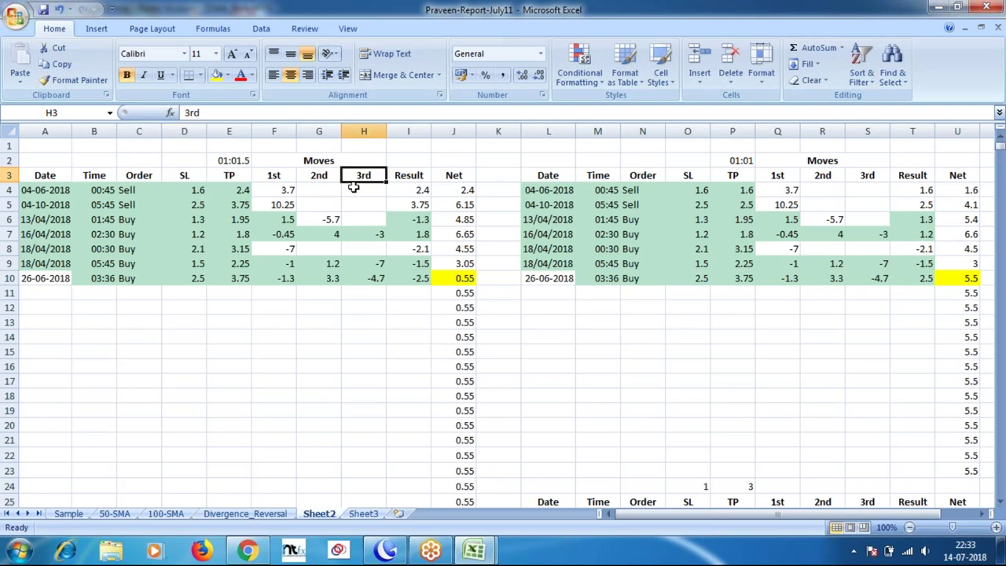
Step: Examine the first table's SL, TP and move values in F3:H10 against the 1:1 table's TP values in P4:P10
left_click(240, 190)
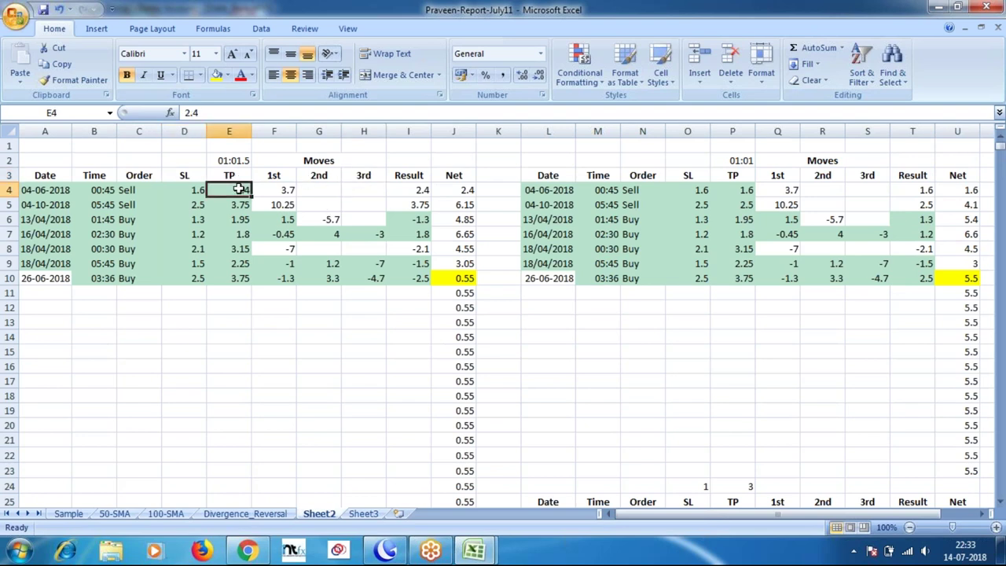
left_click(182, 188)
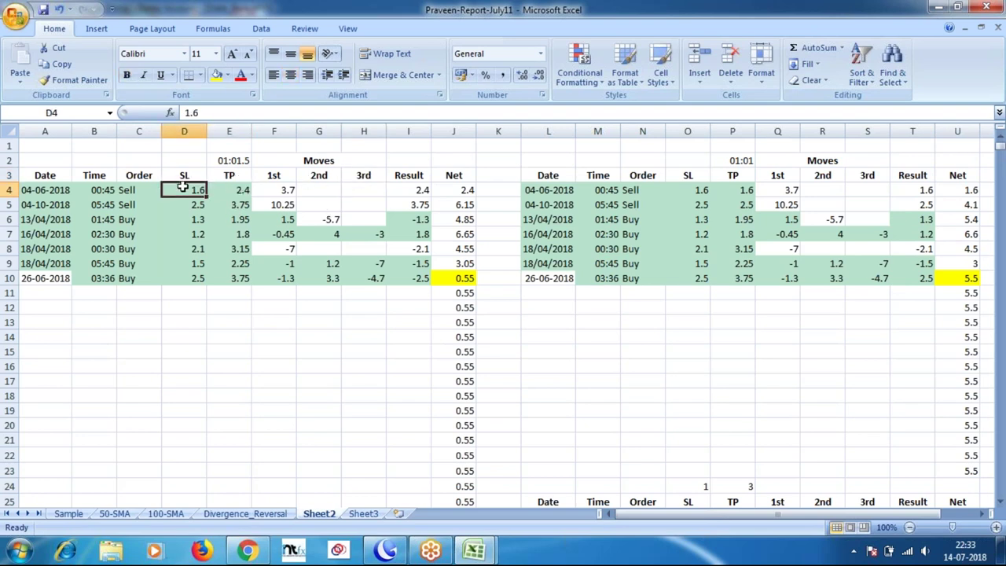
left_click_drag(274, 176, 372, 269)
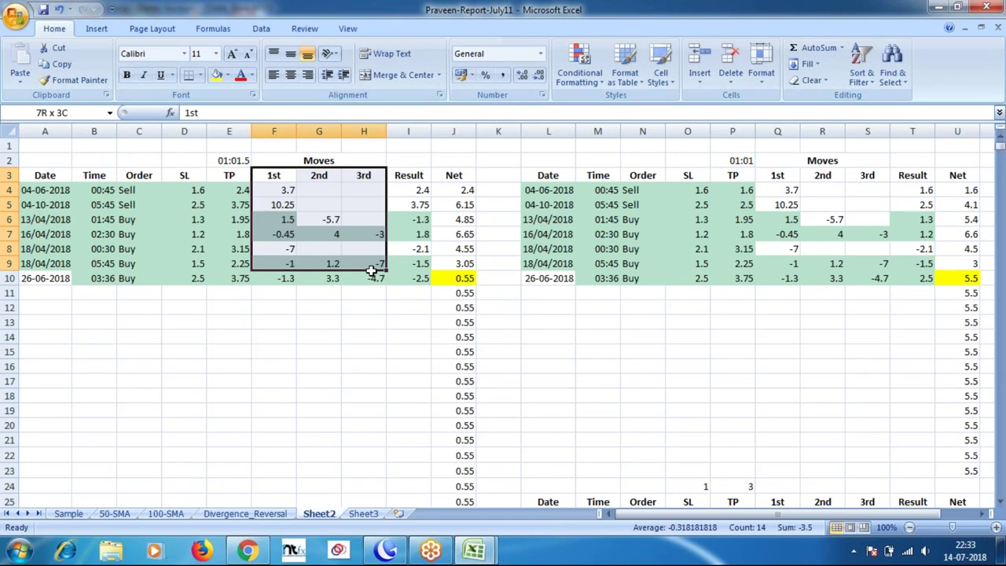
left_click_drag(371, 269, 372, 283)
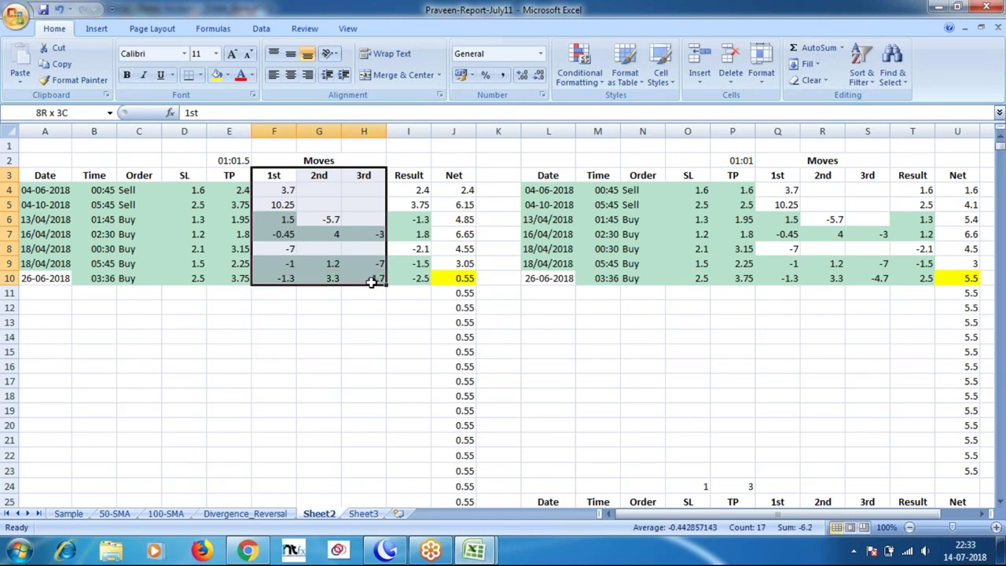
left_click(233, 206)
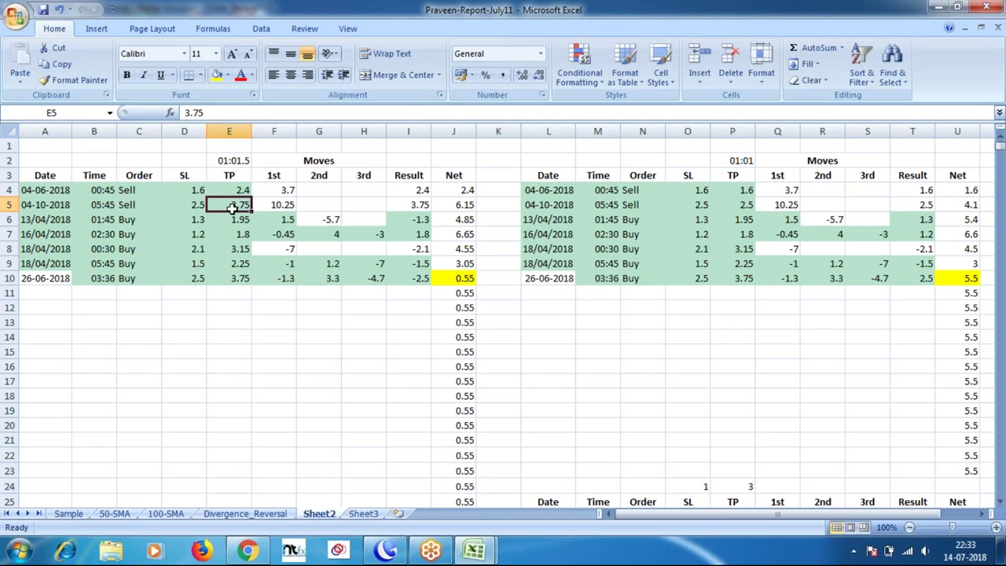
left_click_drag(744, 195, 743, 209)
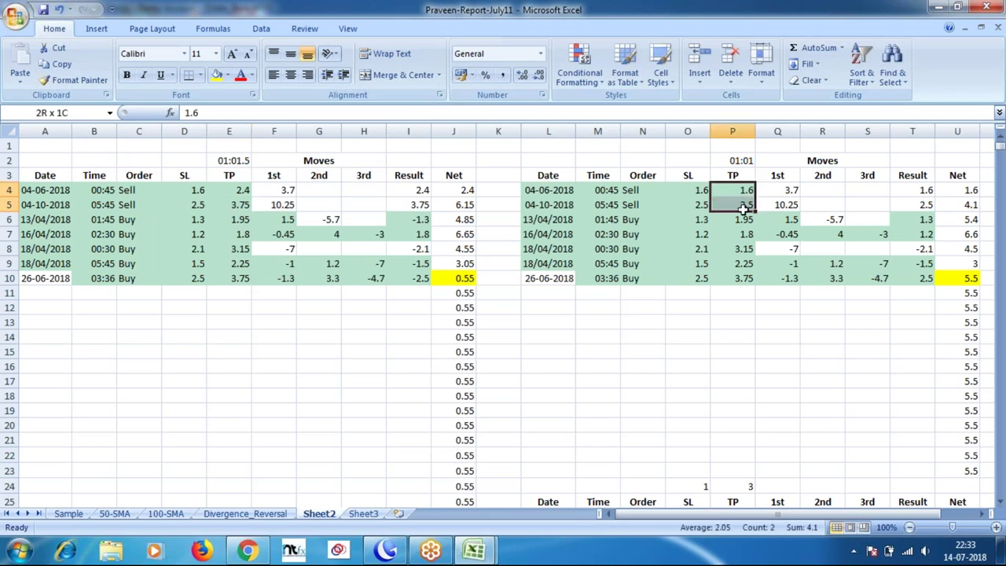
left_click_drag(744, 209, 742, 278)
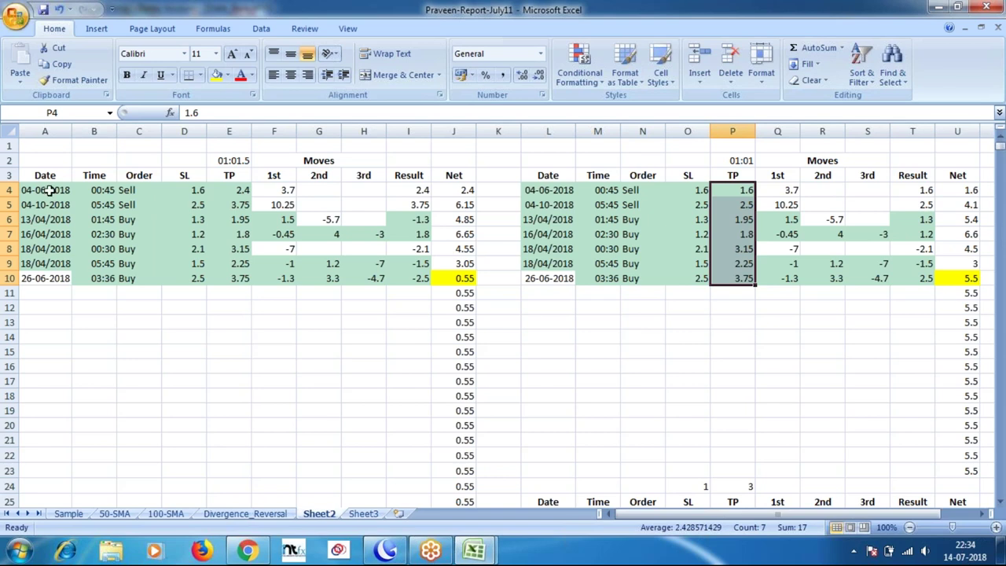
Step: Switch to the July13 report workbook and inspect the Result and Net columns on the Divergence_Rev_NIFTY sheet
left_click(485, 555)
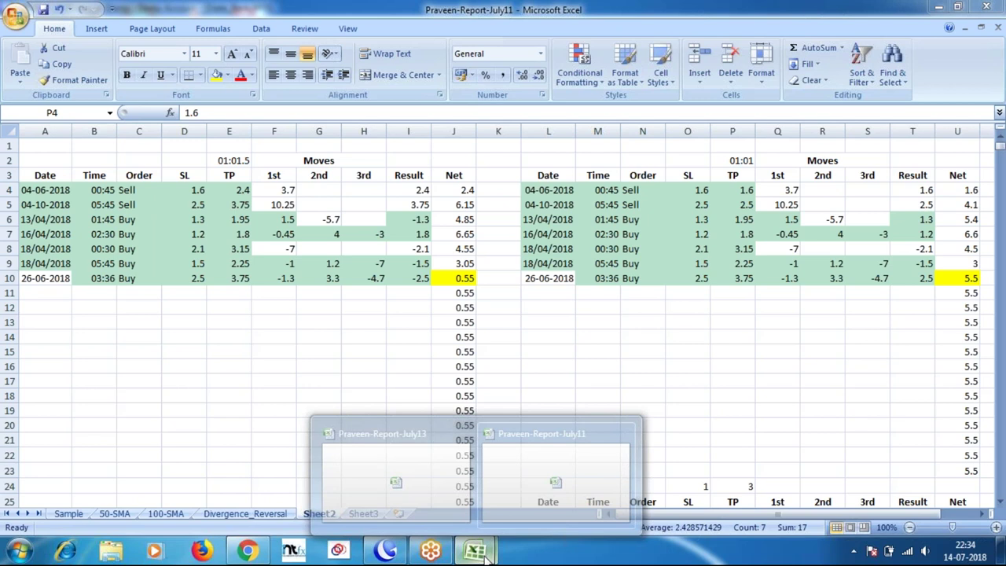
left_click(396, 471)
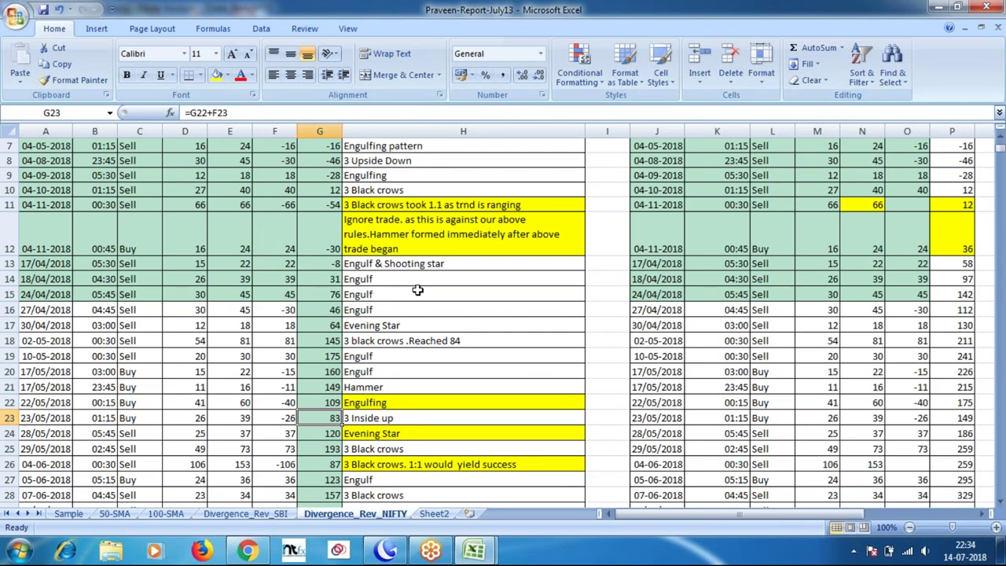
scroll(418, 290, "up", 2)
left_click(287, 220)
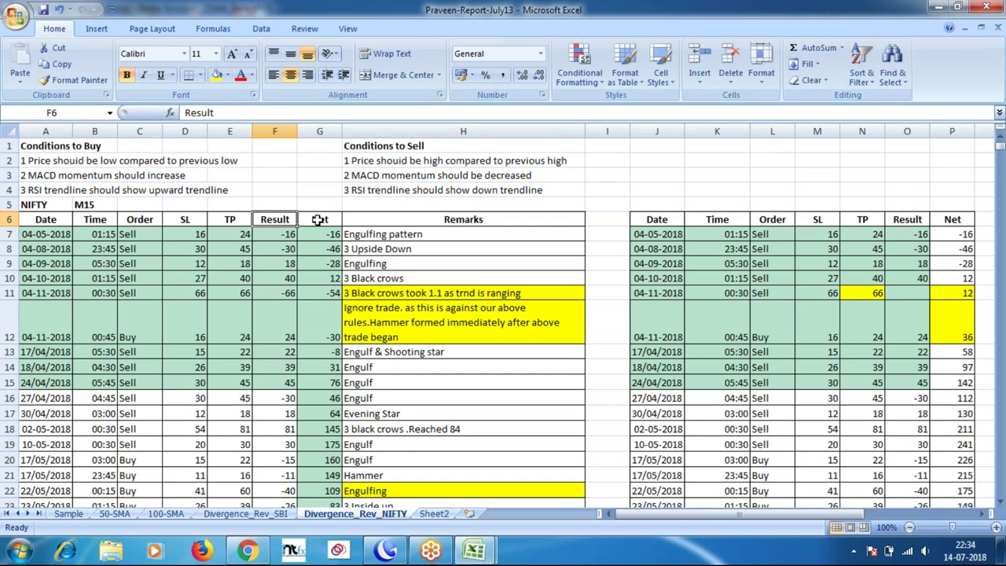
Step: Switch to the NSE_Nifty M15 chart in MetaTrader and examine the price action from late March to mid-April 2018
key("alt+Tab")
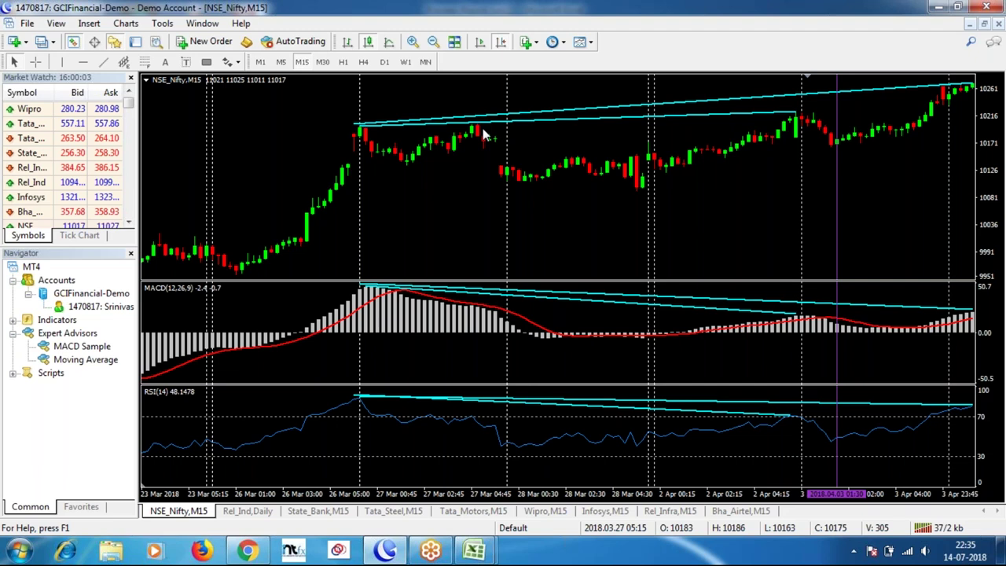
scroll(741, 173, "down", 10)
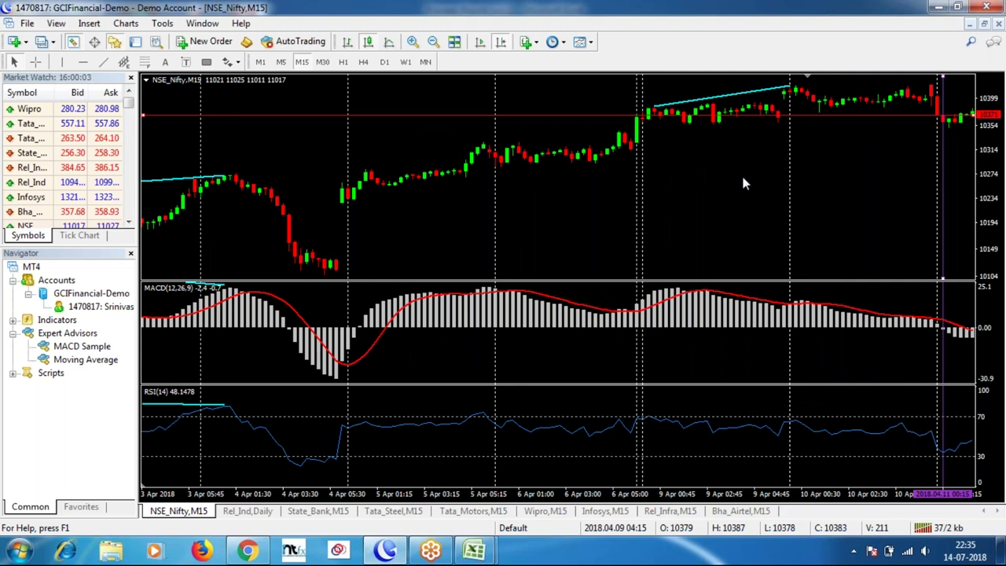
scroll(723, 193, "down", 3)
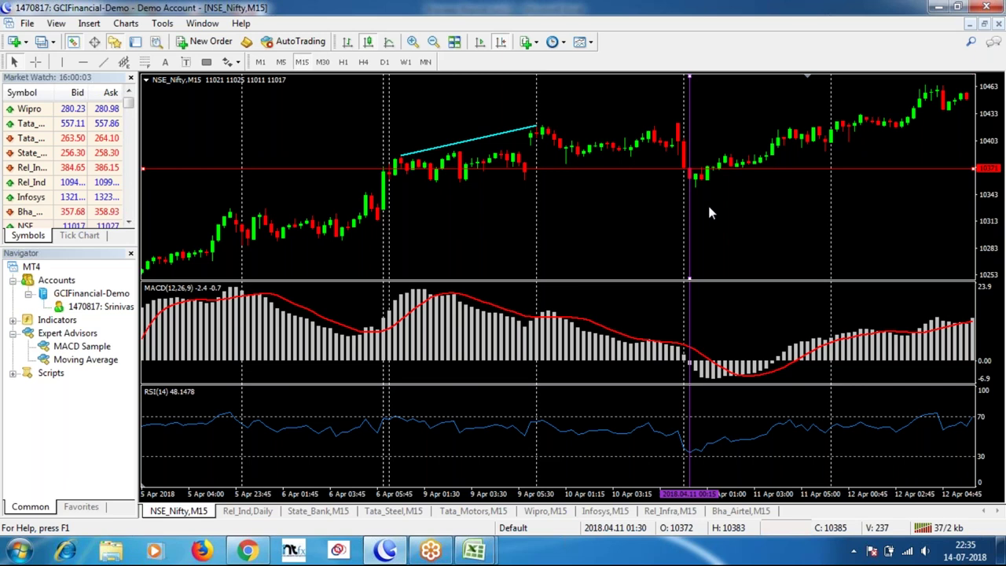
scroll(710, 212, "down", 5)
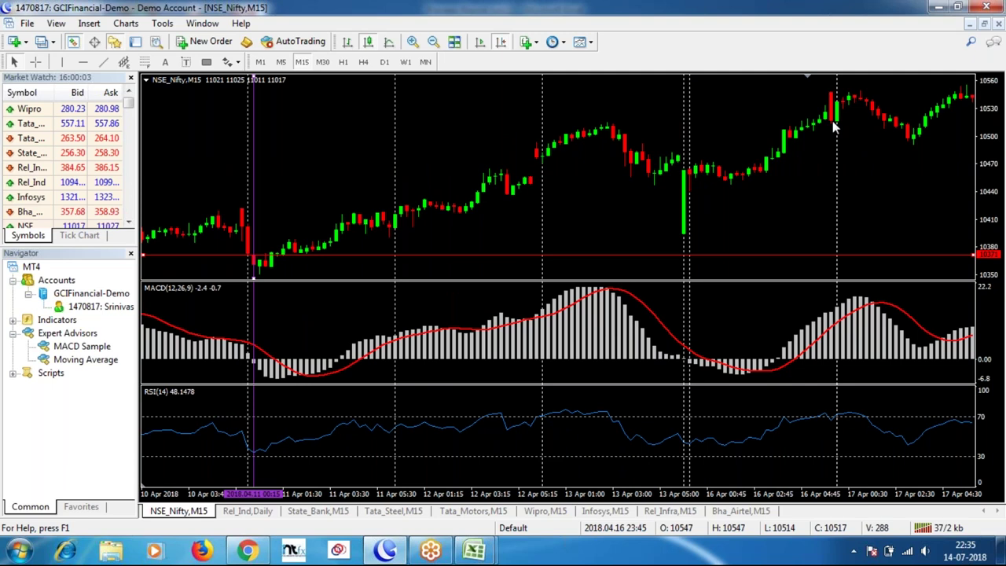
Step: Measure the price rise from the 17 April 2018 00:00 candle and the drop from the 18 April 04:15 candle with the crosshair
left_click_drag(835, 127, 585, 156)
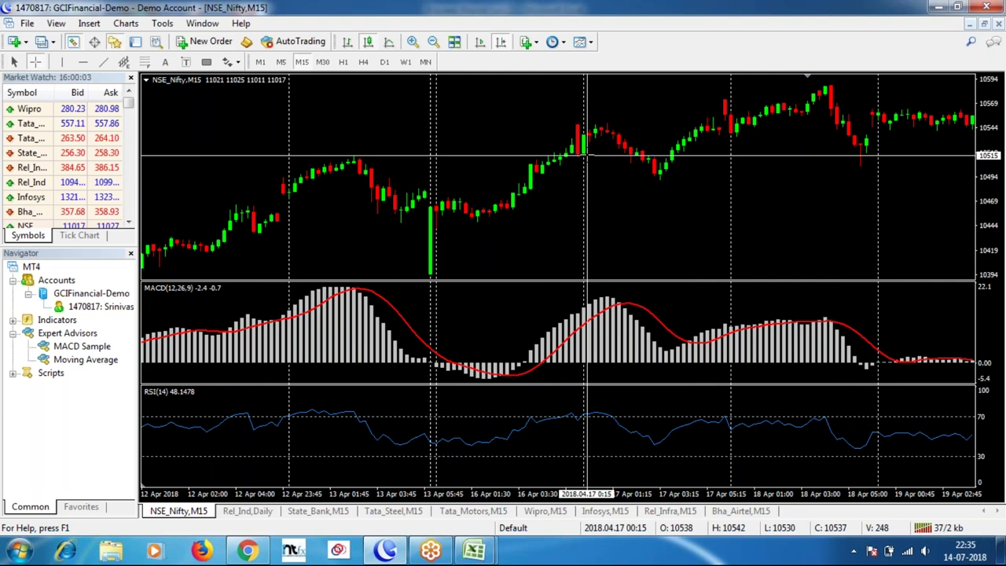
left_click_drag(583, 155, 617, 122)
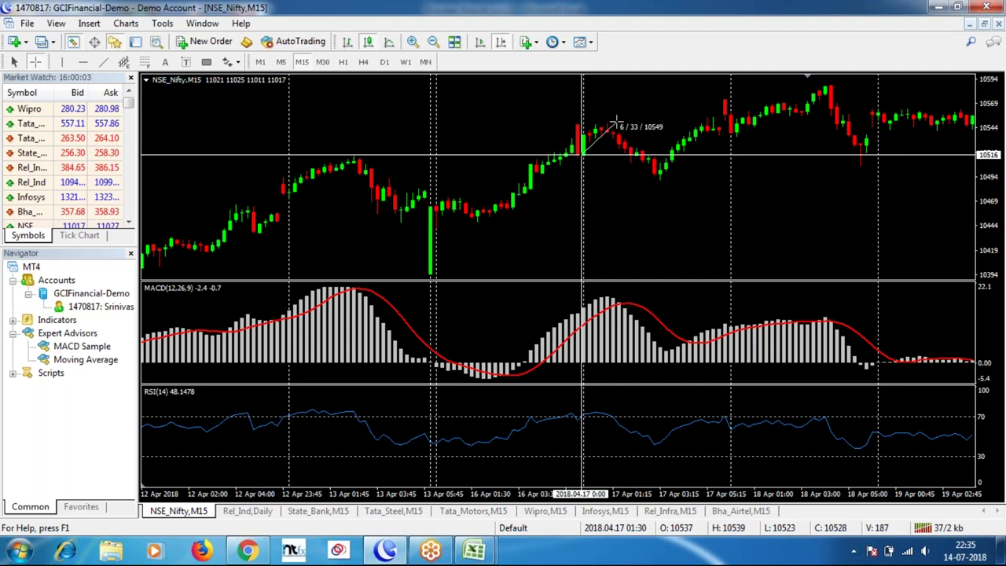
left_click_drag(617, 122, 617, 123)
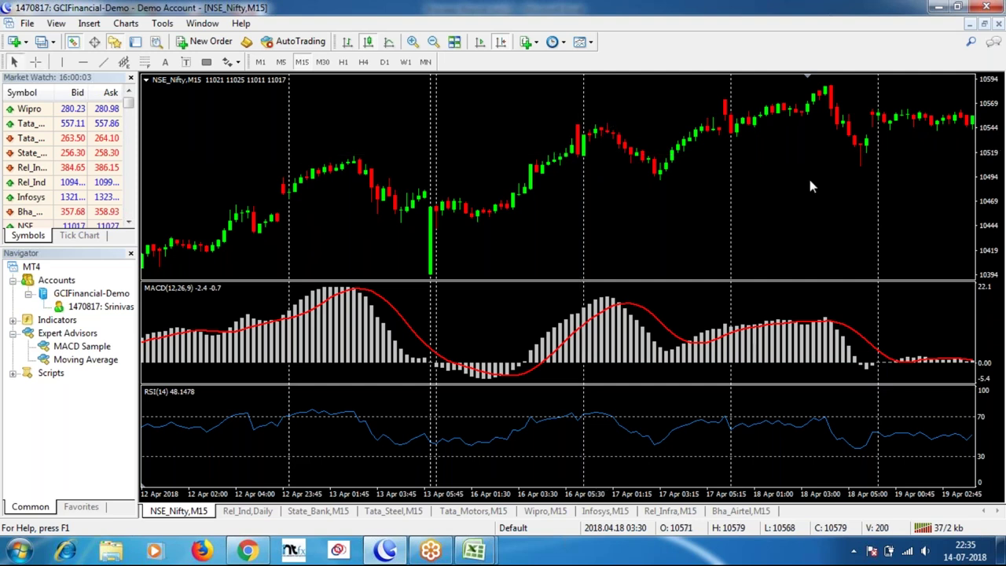
middle_click(834, 110)
left_click_drag(833, 110, 864, 163)
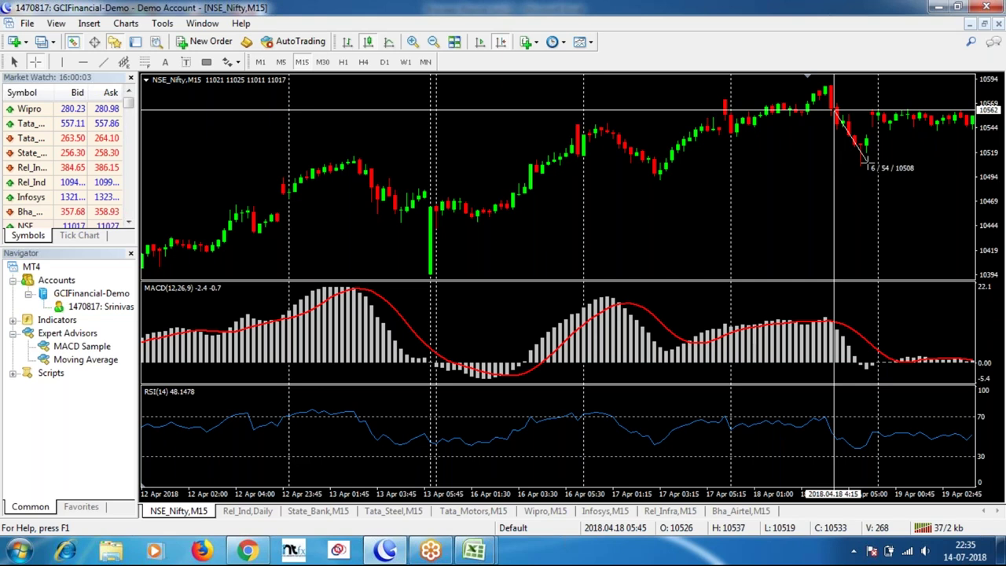
Step: Measure the price rise from the 2 May 2018 00:00 candle up to that session's high with the crosshair
key("End")
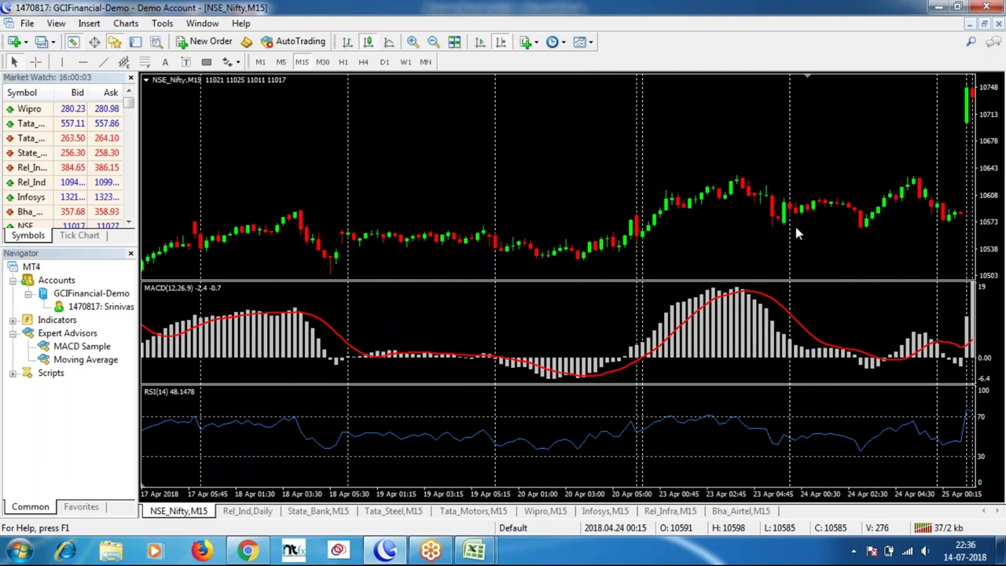
scroll(796, 227, "down", 5)
left_click_drag(738, 118, 738, 81)
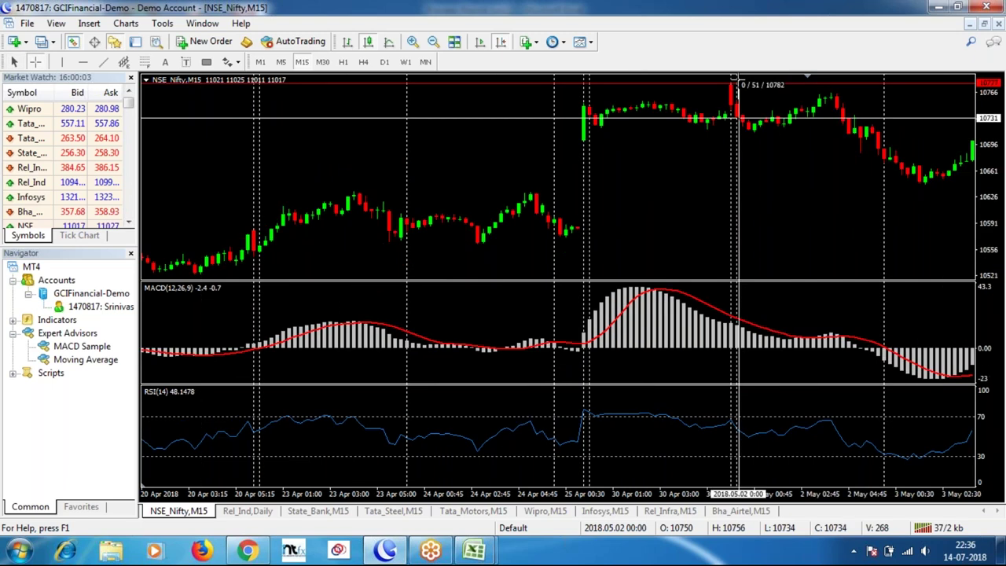
left_click_drag(737, 80, 885, 187)
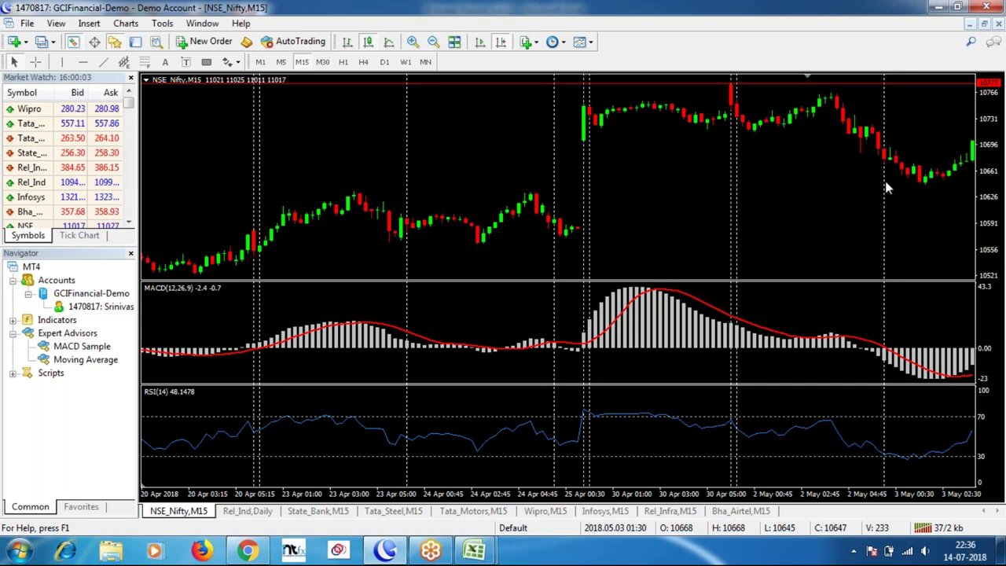
Step: Measure the price rise from the 9 May 2018 04:00 candle to the 10 May opening high with the crosshair
left_click_drag(885, 184, 639, 222)
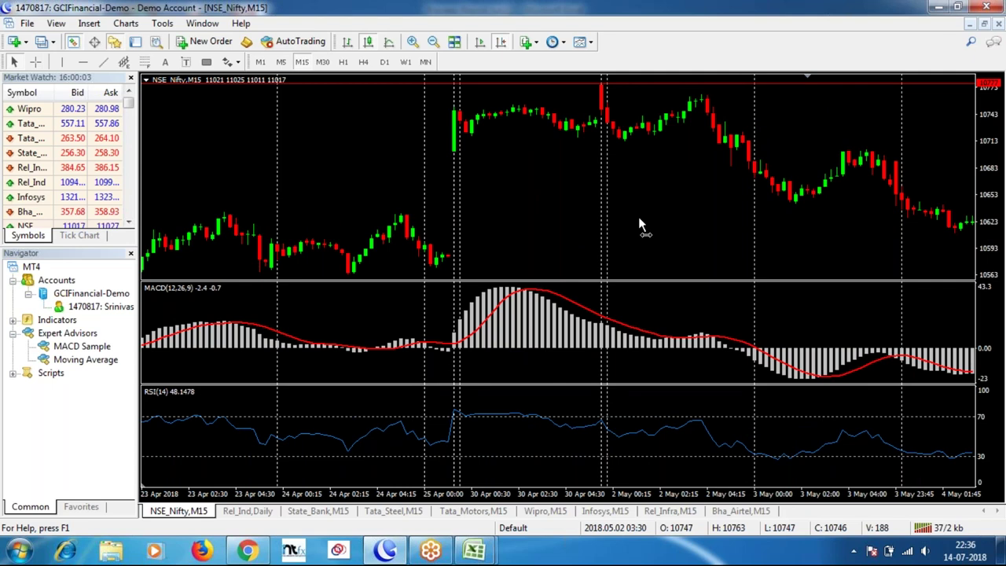
scroll(641, 224, "down", 5)
middle_click(792, 132)
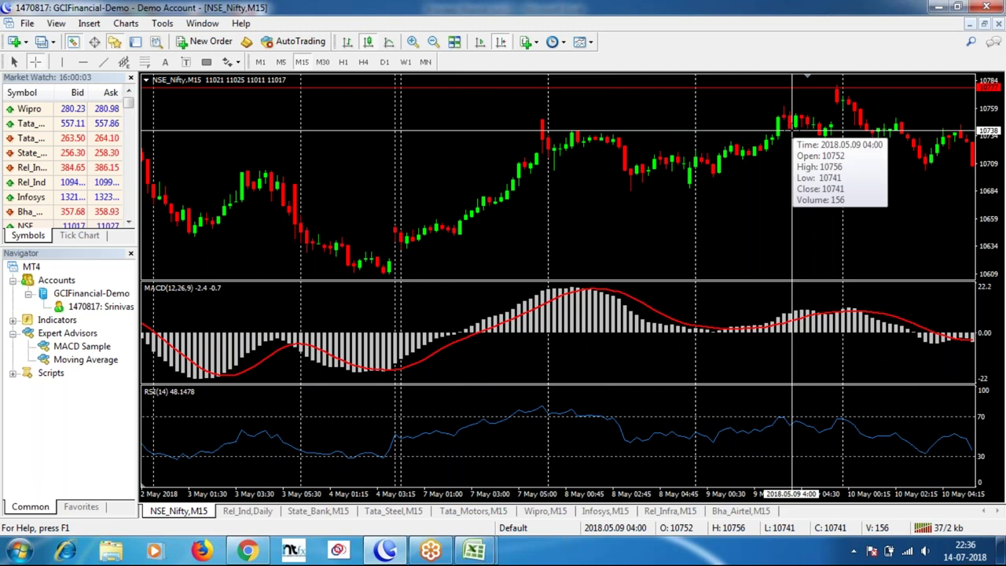
left_click_drag(789, 127, 847, 83)
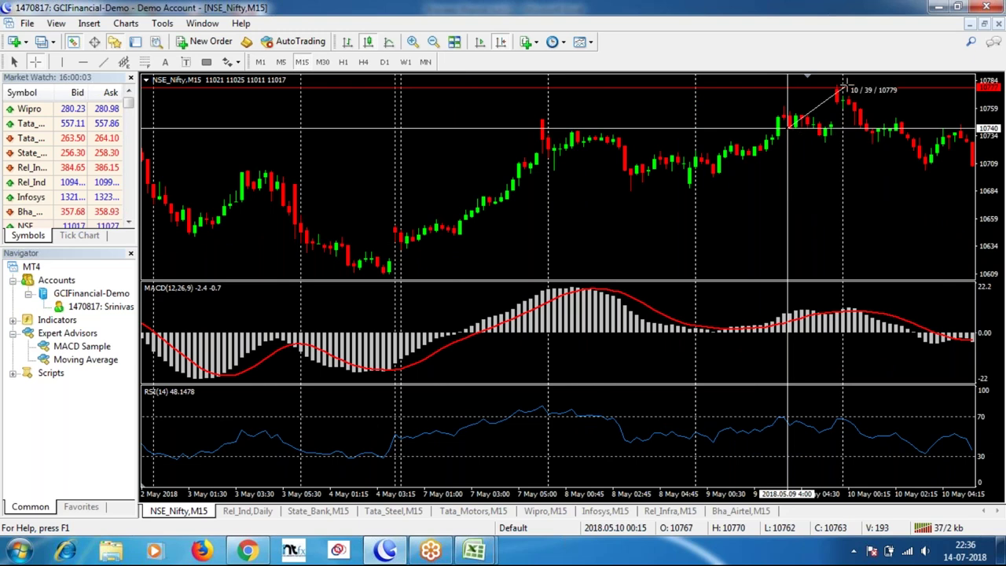
Step: Follow the chart through mid-May 2018 and measure the price rise from the 24 May 00:45 candle with the crosshair
left_click_drag(911, 205, 622, 206)
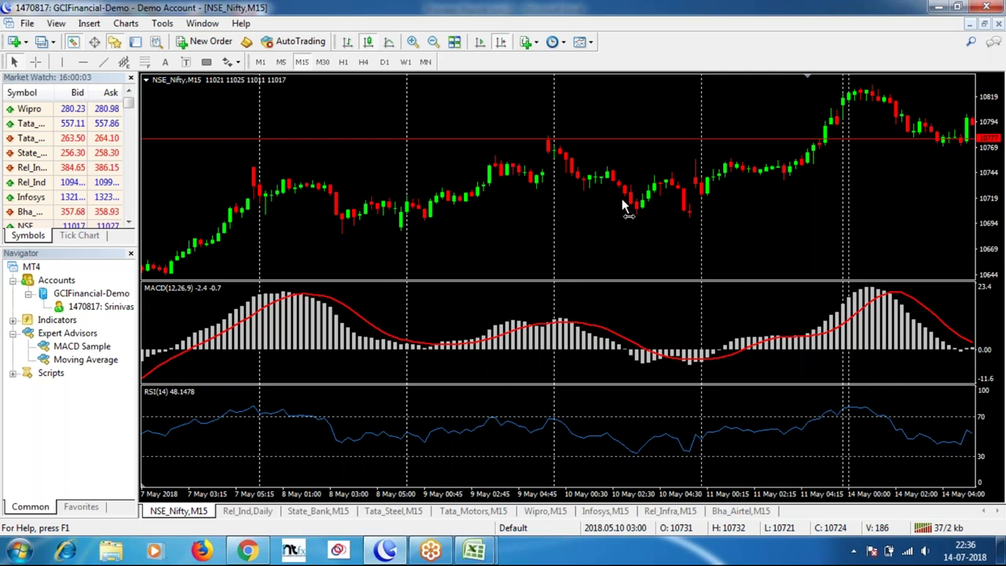
scroll(801, 259, "down", 5)
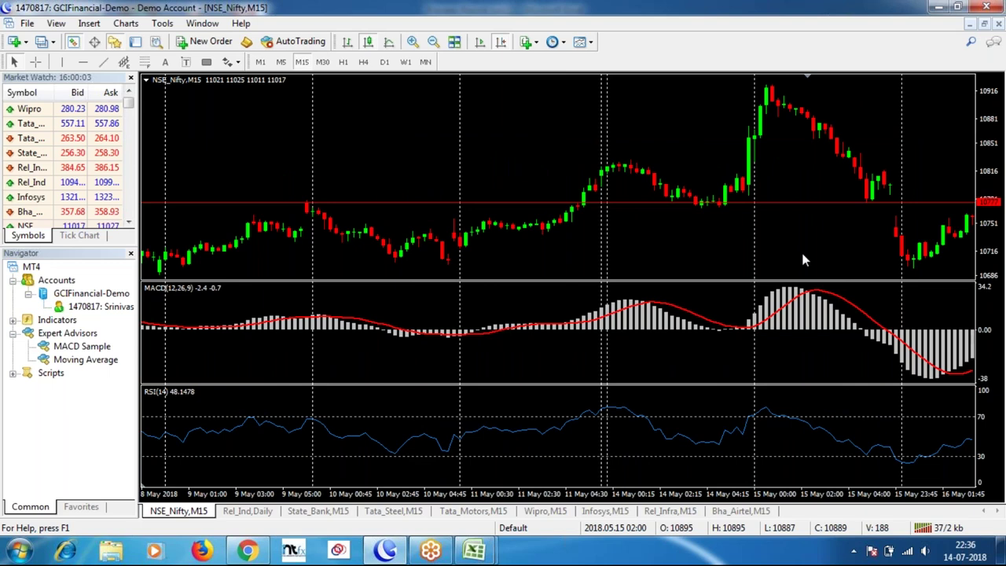
scroll(804, 259, "down", 5)
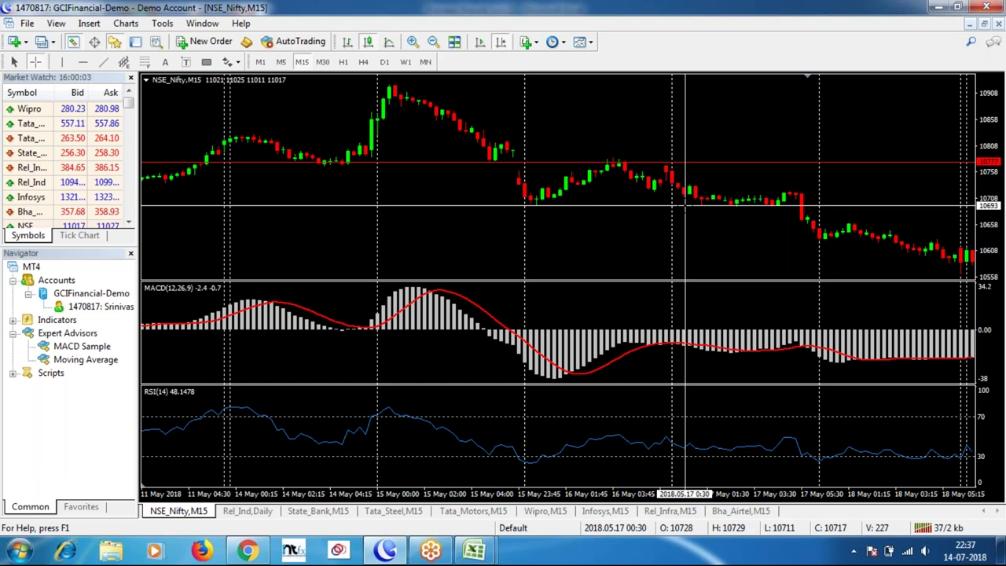
scroll(458, 202, "down", 5)
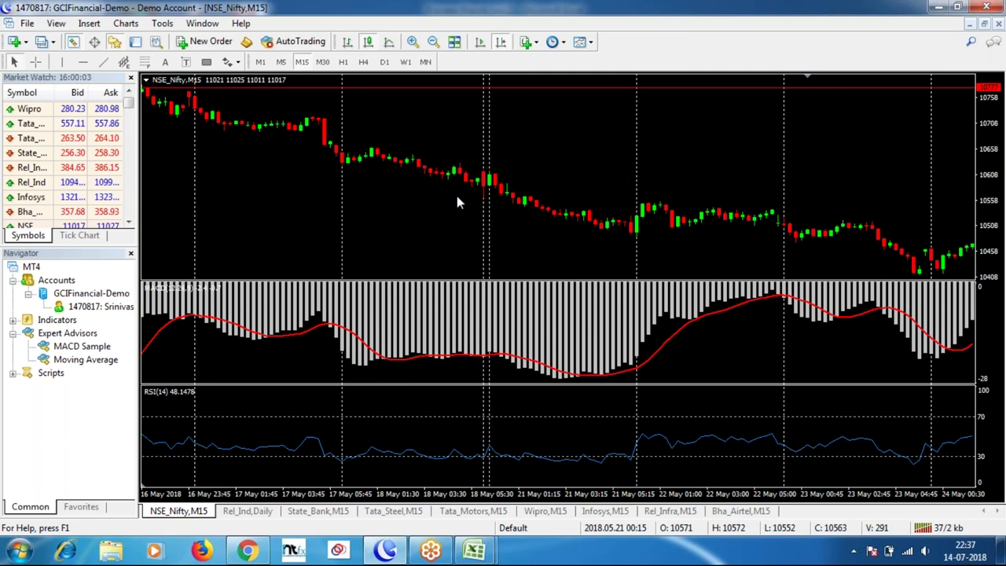
scroll(619, 267, "down", 5)
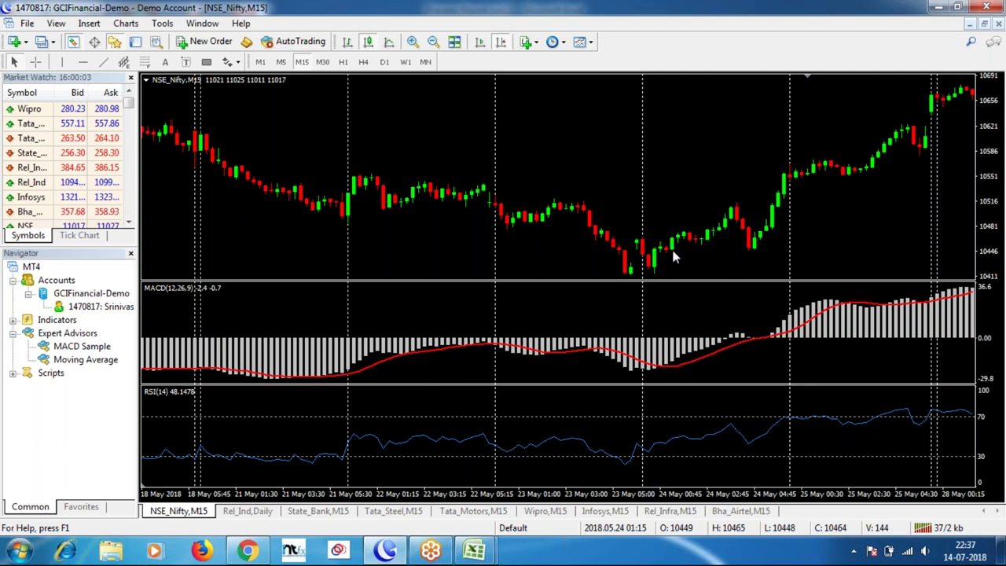
middle_click(656, 274)
left_click_drag(655, 274, 734, 207)
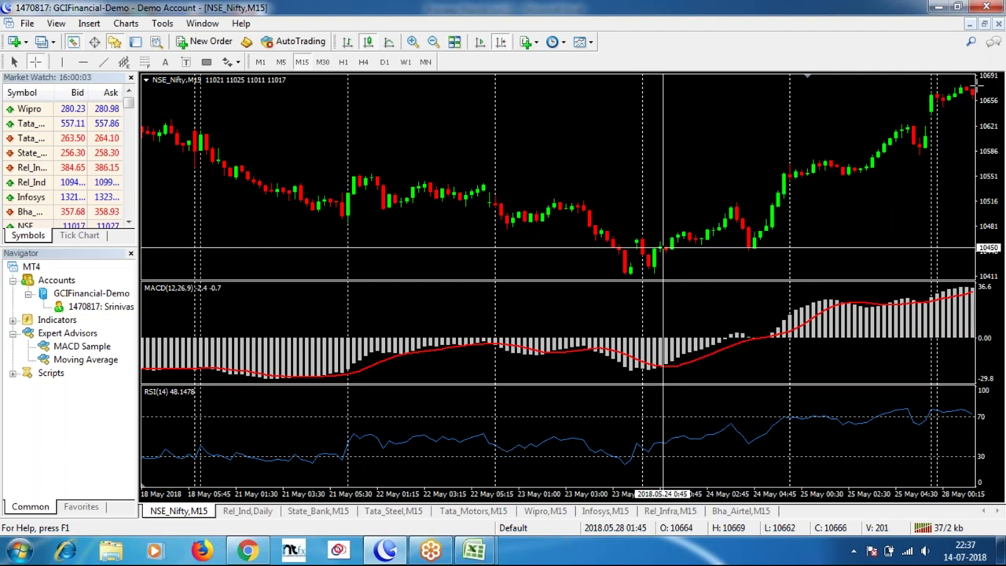
key("Escape")
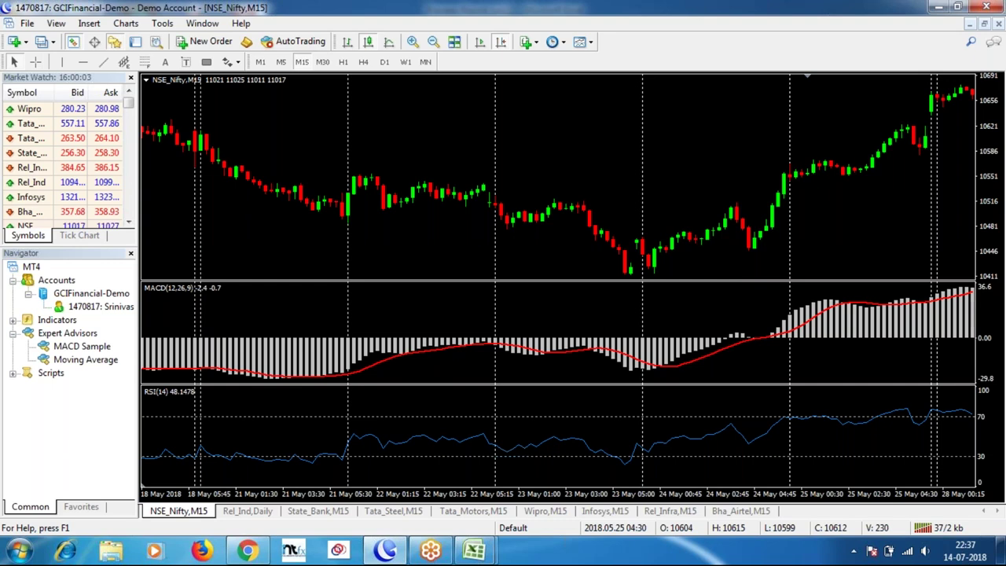
Step: Follow the divergence lines into June 2018 and measure the drop from the 11 June 01:00 candle to that day's 05:45 low
left_click_drag(971, 177, 723, 178)
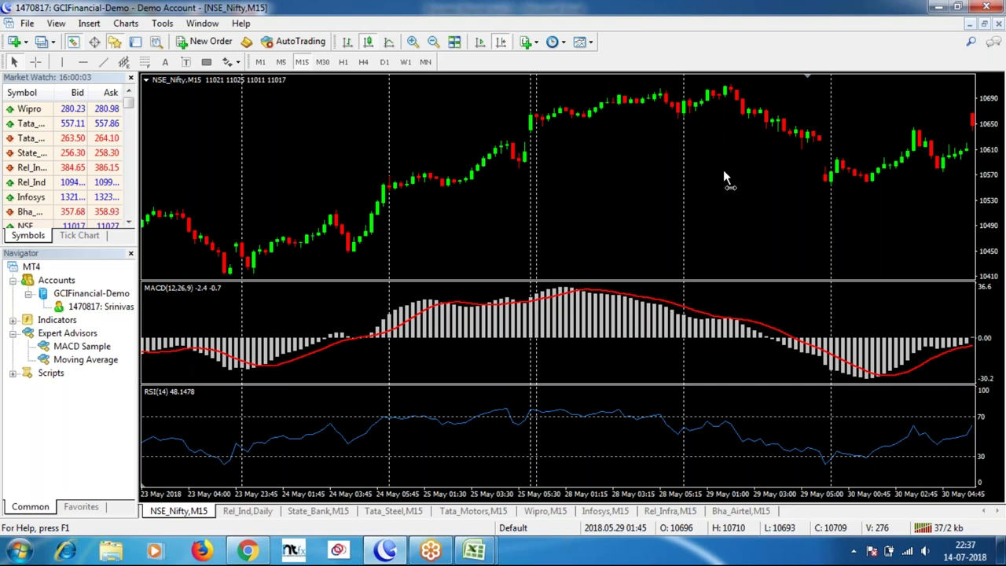
scroll(842, 188, "down", 5)
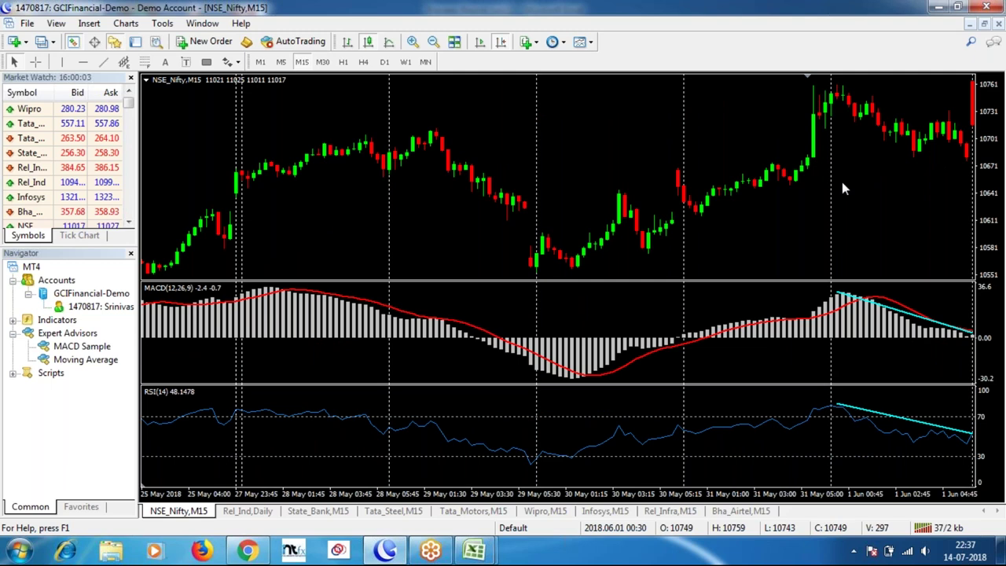
left_click_drag(842, 188, 608, 258)
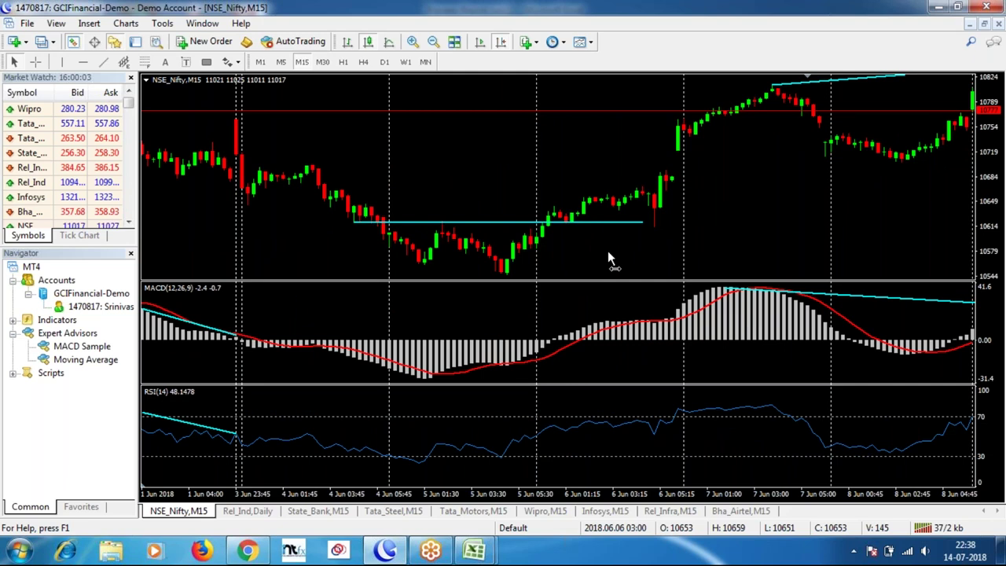
scroll(833, 110, "down", 3)
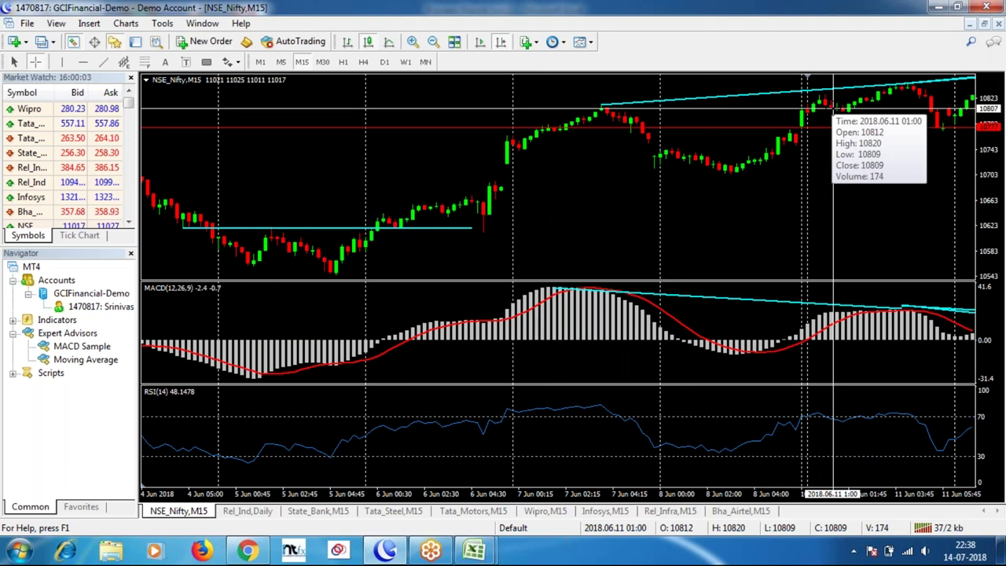
scroll(817, 110, "down", 3)
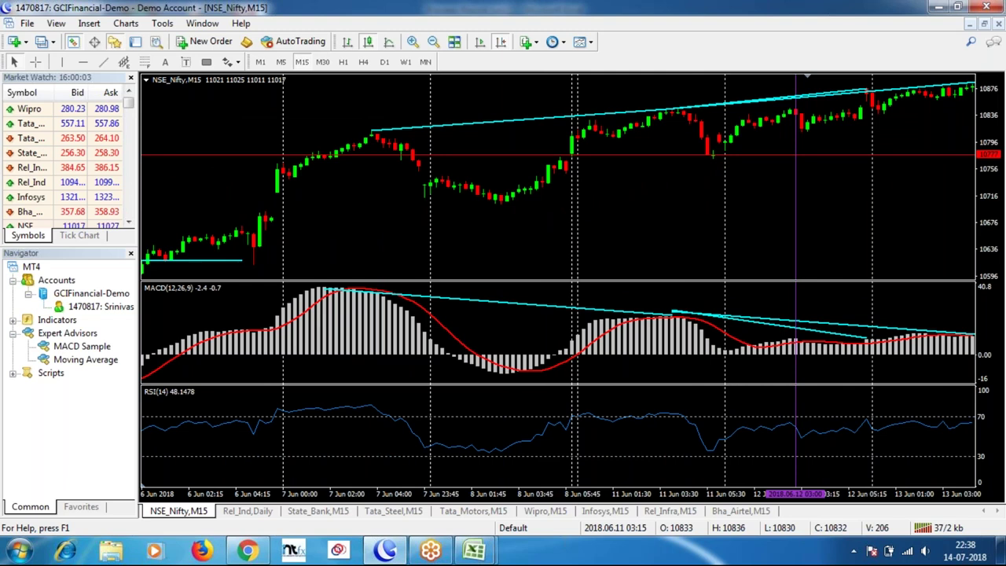
scroll(460, 175, "down", 2)
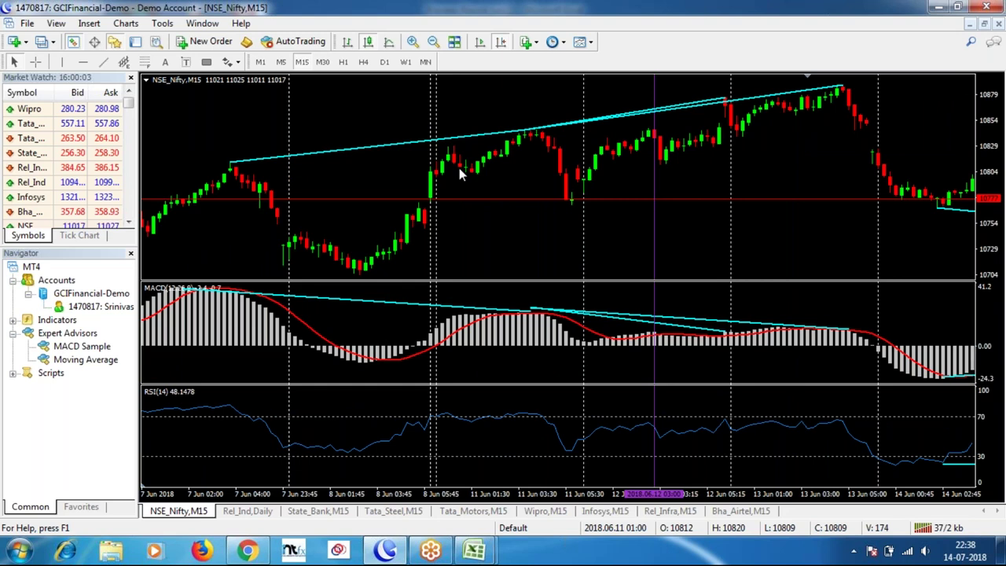
middle_click(457, 165)
left_click_drag(456, 161, 550, 197)
left_click_drag(496, 195, 530, 142)
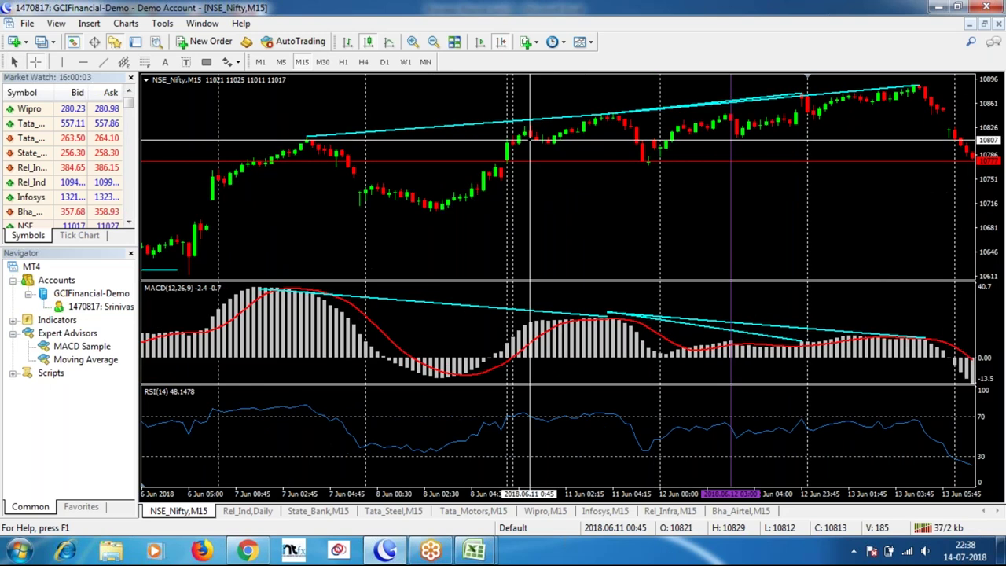
left_click_drag(537, 138, 555, 146)
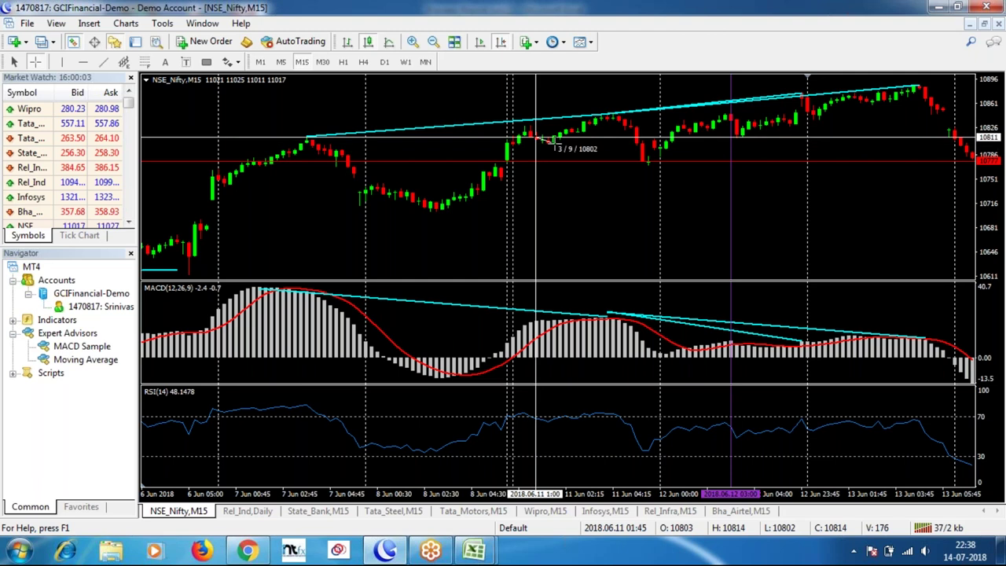
left_click_drag(555, 146, 649, 163)
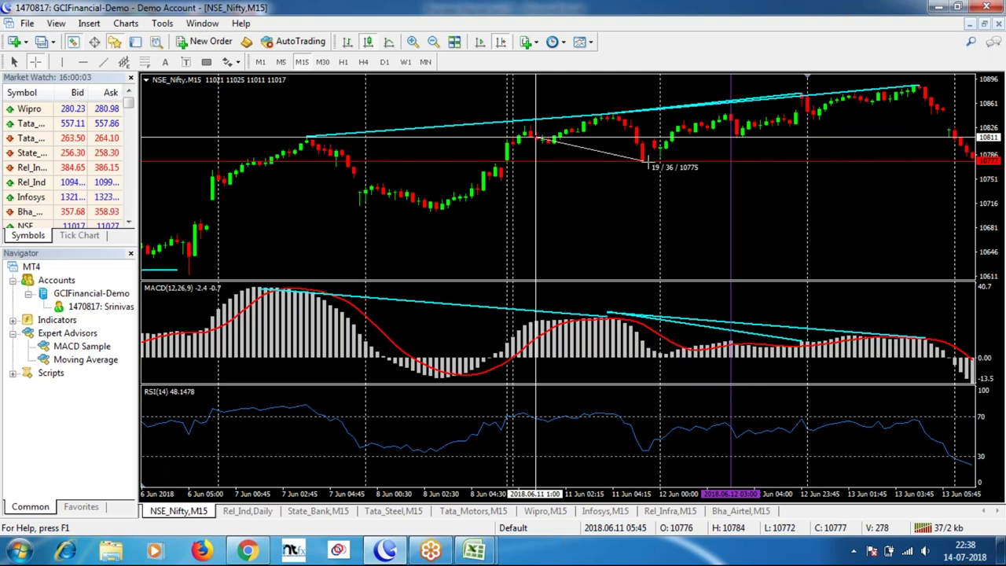
left_click_drag(648, 161, 582, 244)
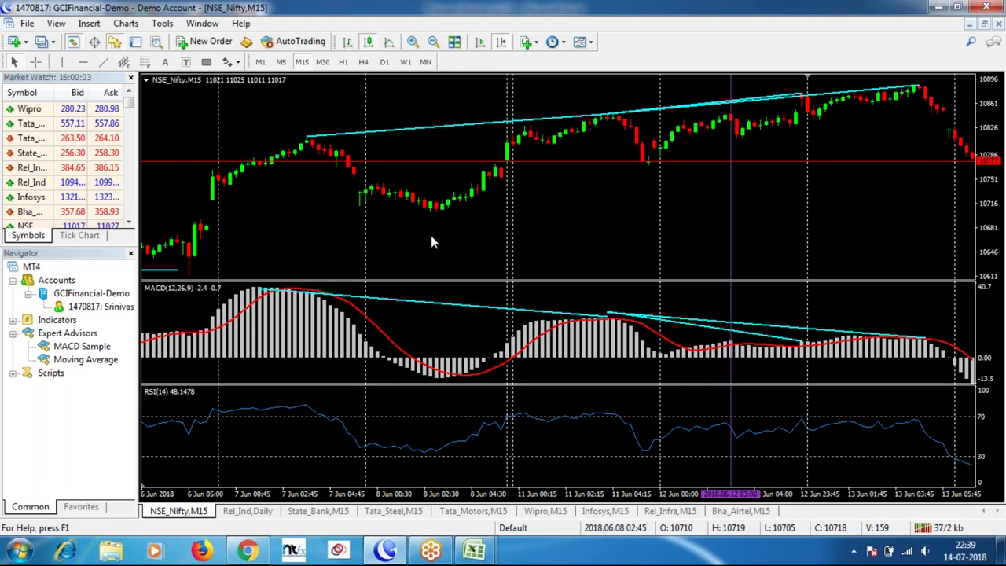
Step: Recheck the chart from late May 2018 onward and measure the rise from the 13 June 00:15 candle to that day's high
scroll(431, 242, "up", 5)
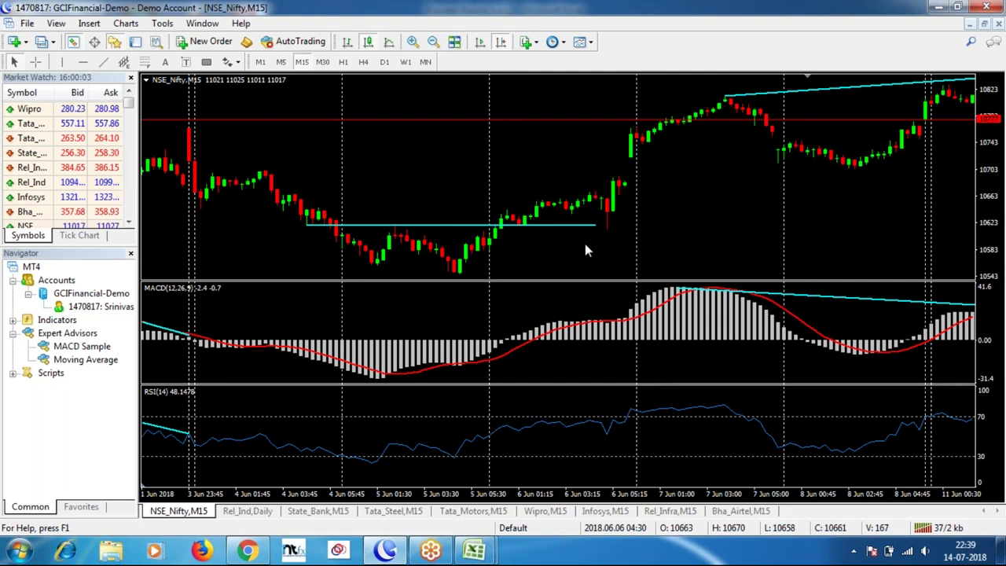
scroll(584, 250, "up", 5)
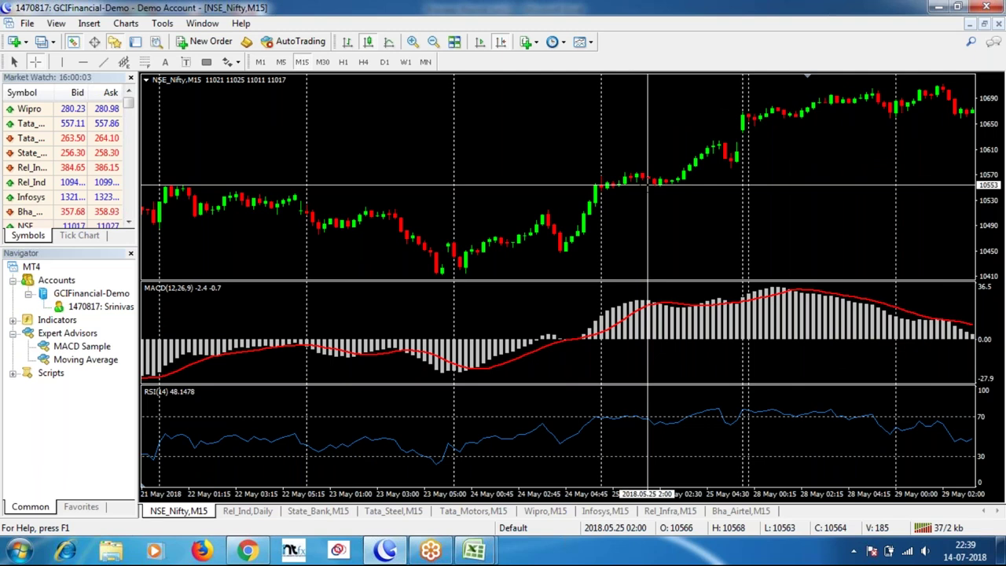
scroll(687, 179, "down", 5)
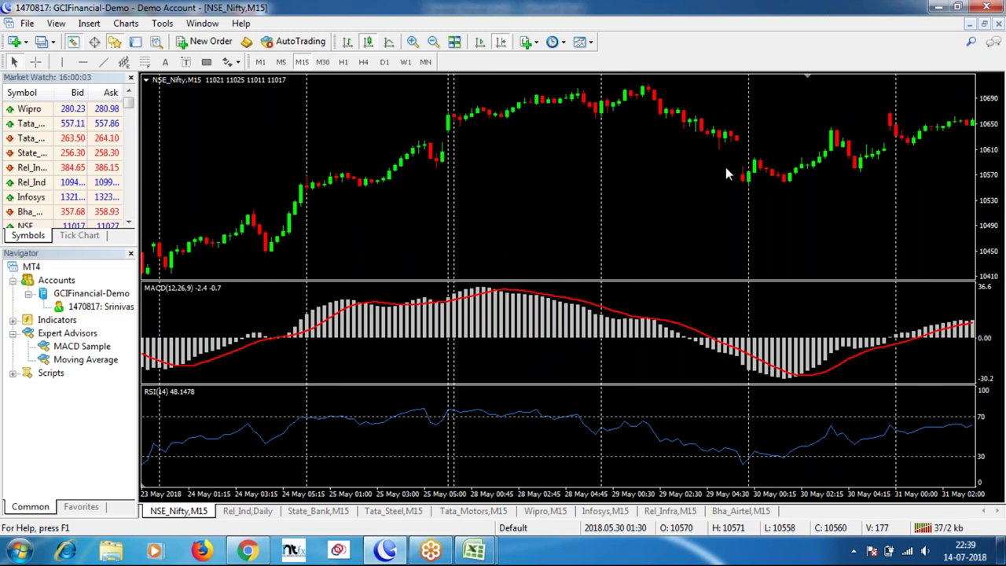
scroll(783, 196, "down", 5)
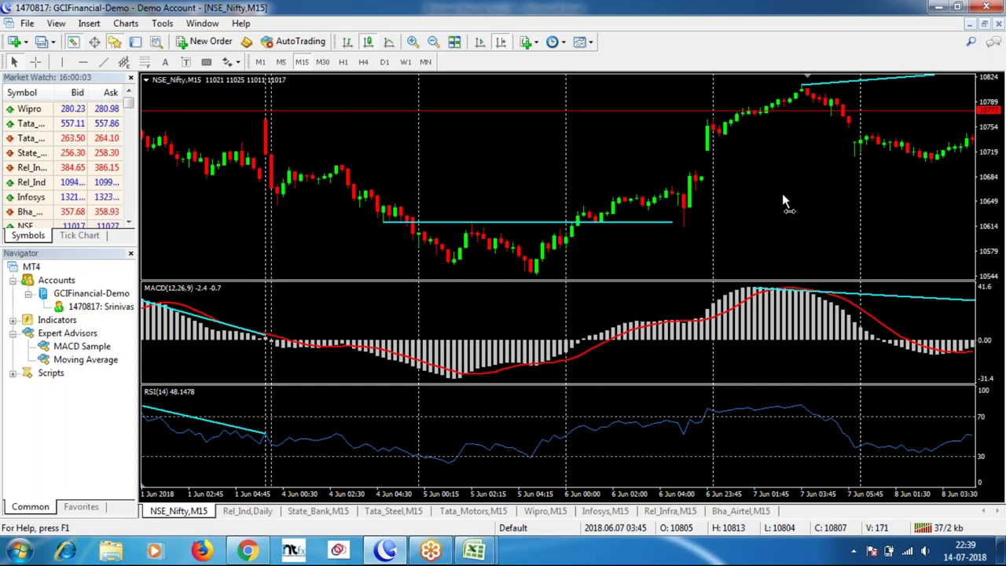
scroll(782, 203, "down", 5)
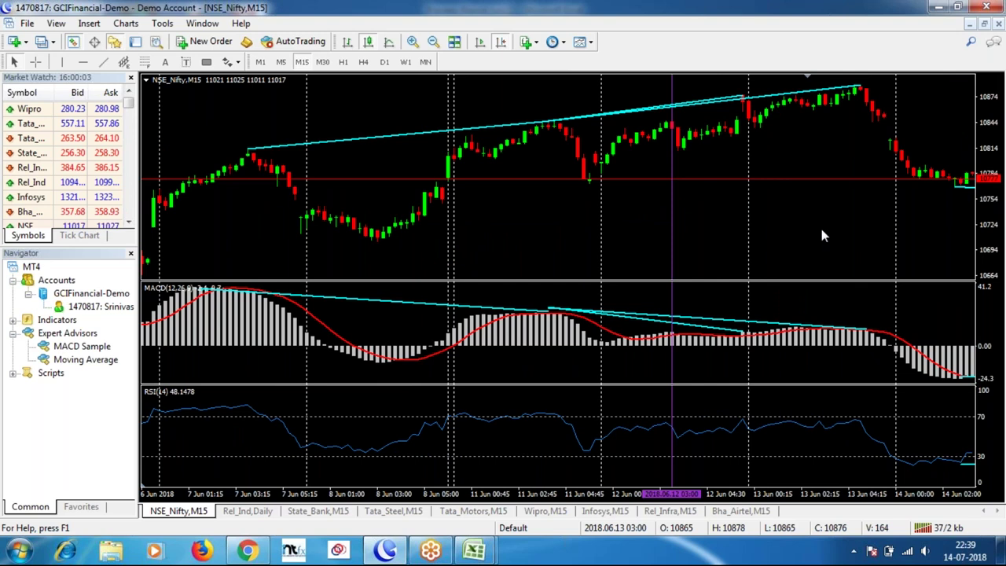
left_click_drag(821, 229, 603, 131)
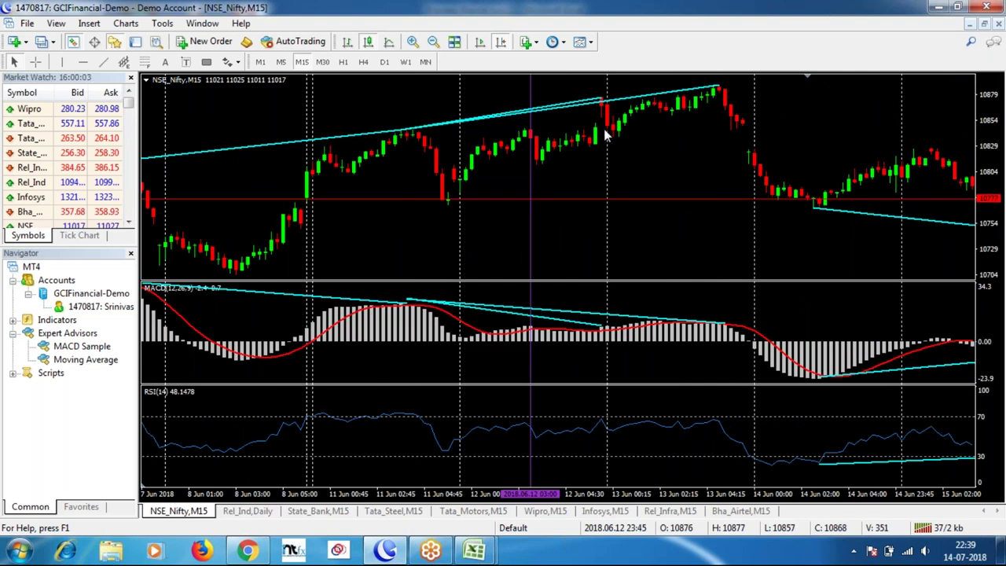
middle_click(604, 126)
left_click_drag(603, 126, 724, 83)
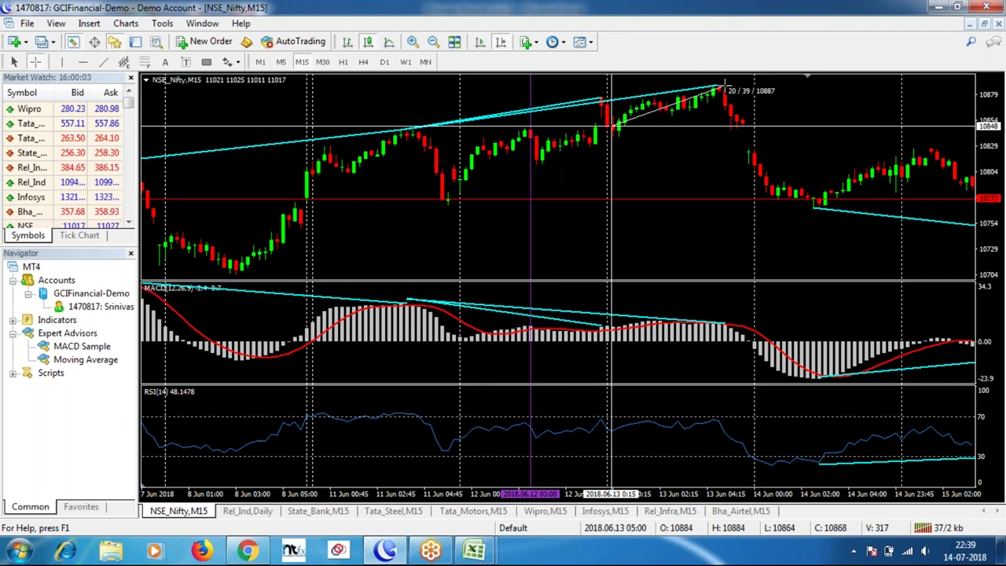
left_click_drag(723, 83, 816, 253)
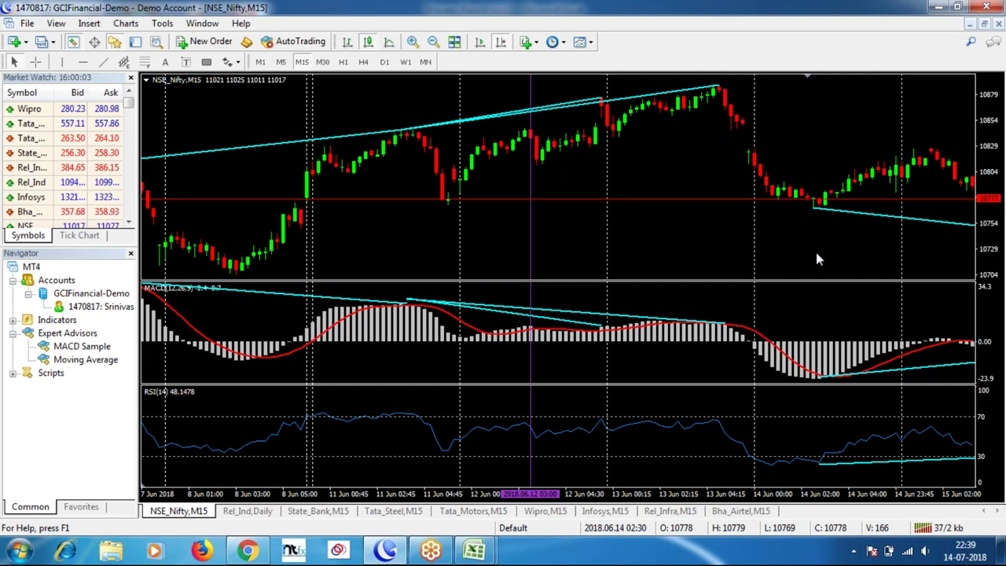
Step: Measure the price drop from the 19 June 2018 00:30 candle to the 05:45 low with the crosshair
left_click_drag(816, 253, 548, 239)
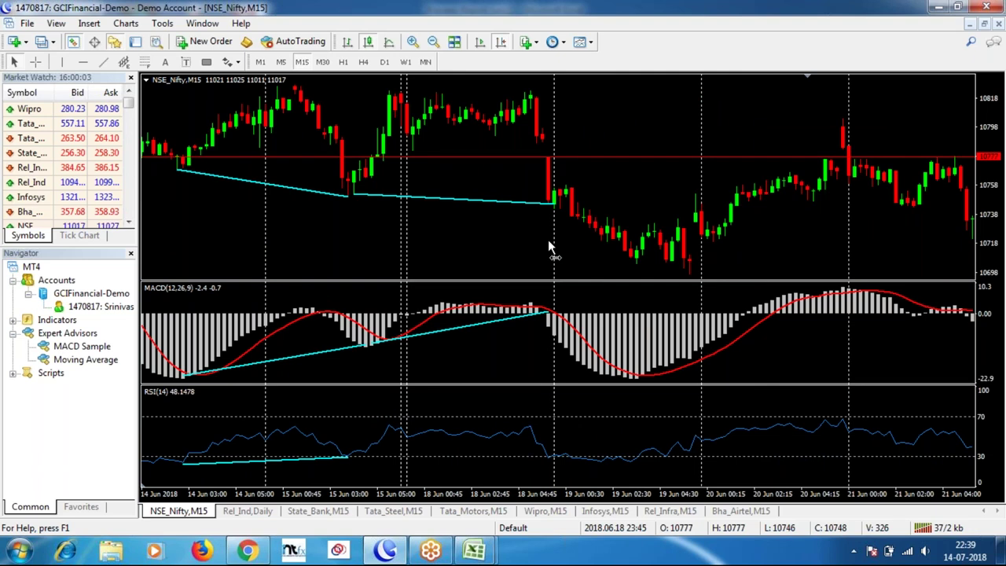
left_click_drag(549, 242, 424, 195)
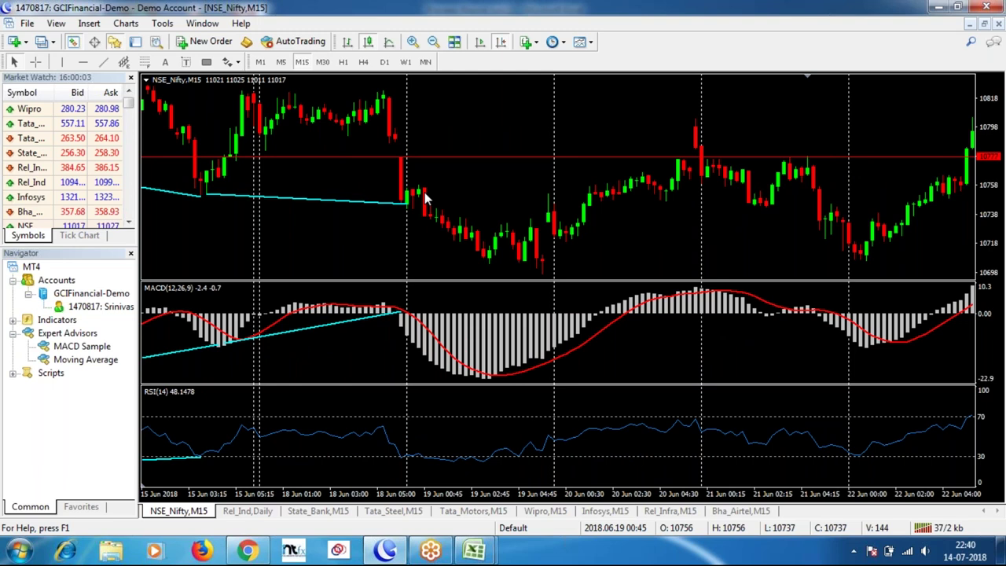
middle_click(423, 194)
left_click_drag(423, 194, 543, 271)
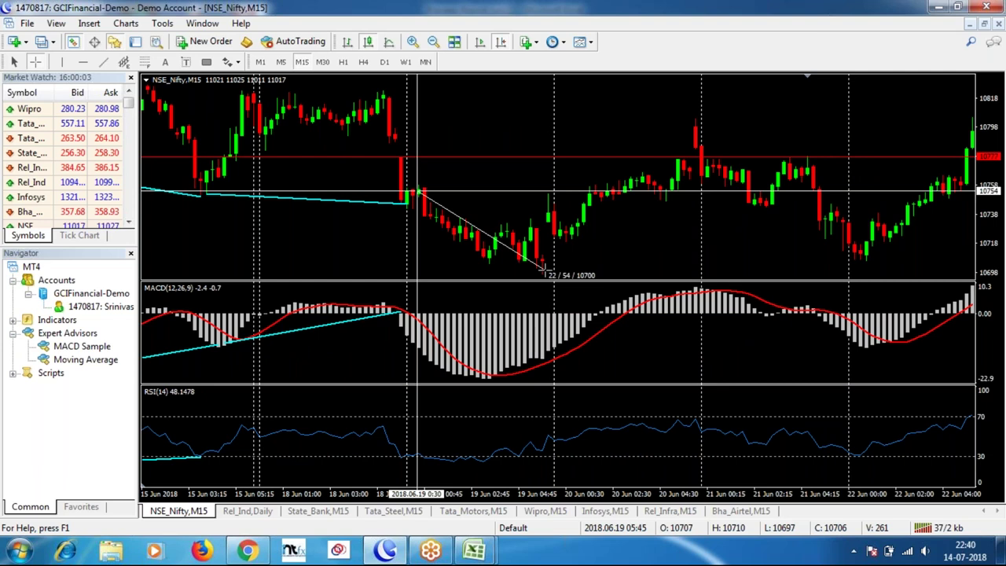
left_click_drag(542, 271, 723, 249)
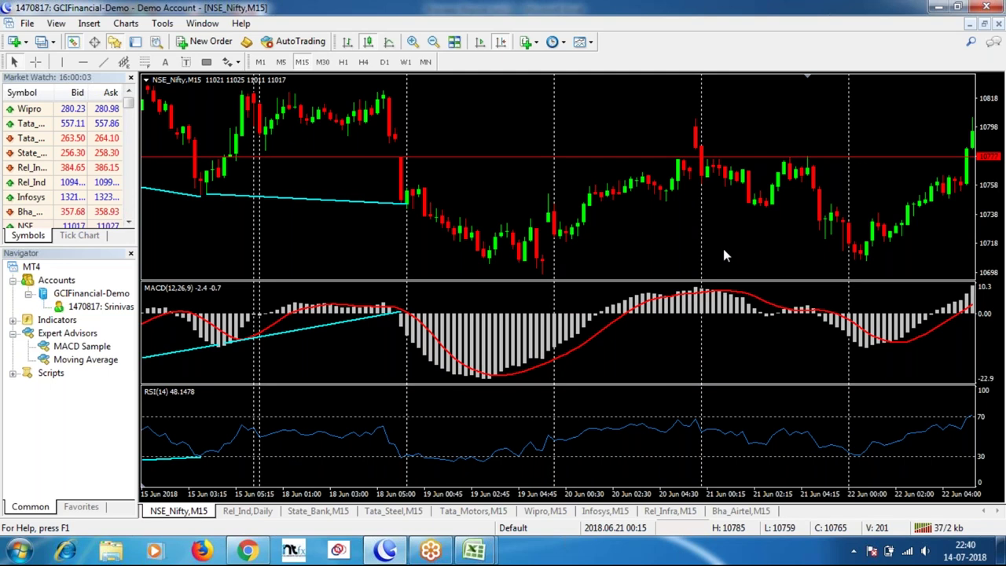
Step: Follow the NIFTY chart from late June into July 2018 and measure the drop from the 6 July 01:00 candle to that day's late low
left_click_drag(723, 248, 510, 242)
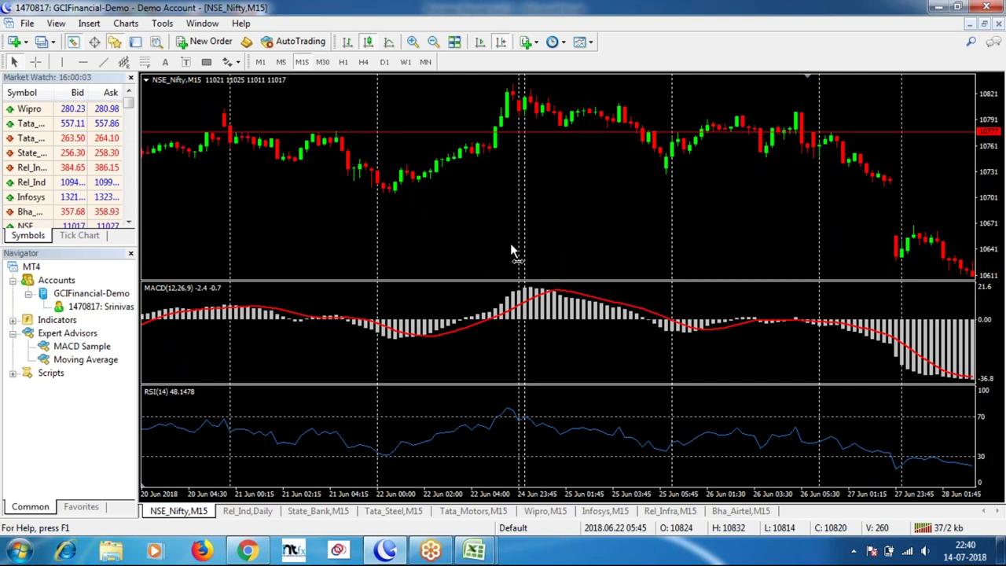
key("End")
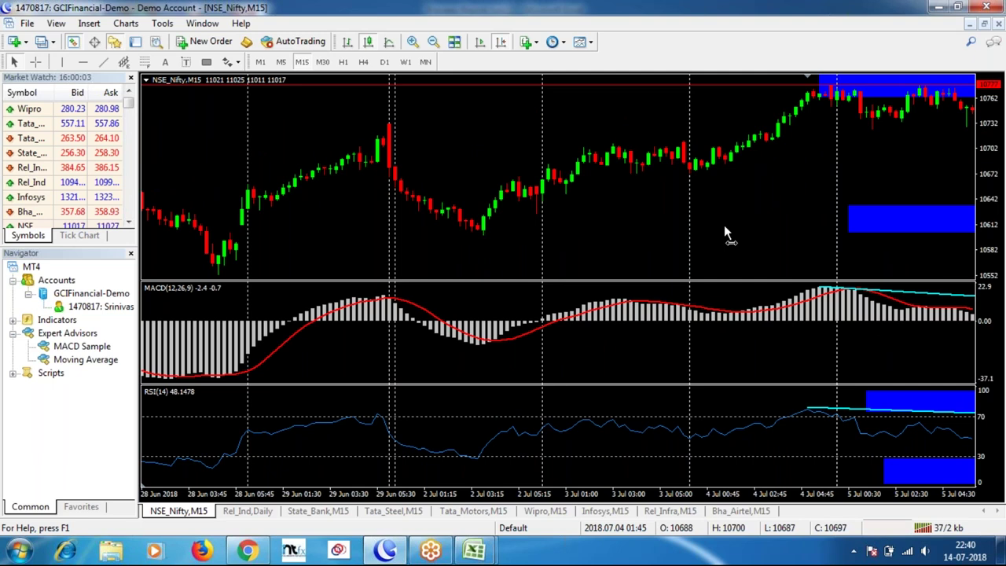
left_click_drag(724, 224, 388, 167)
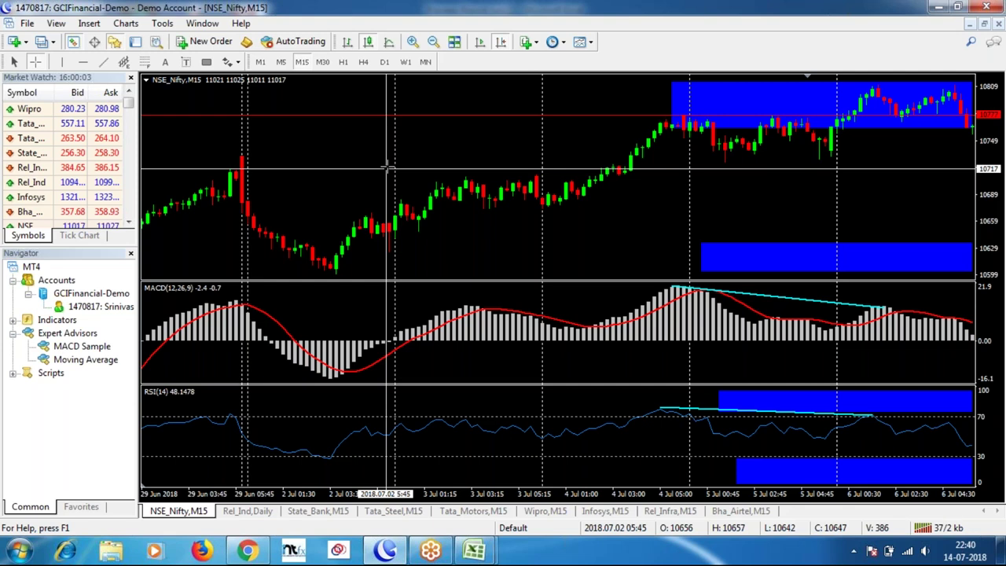
scroll(791, 211, "down", 5)
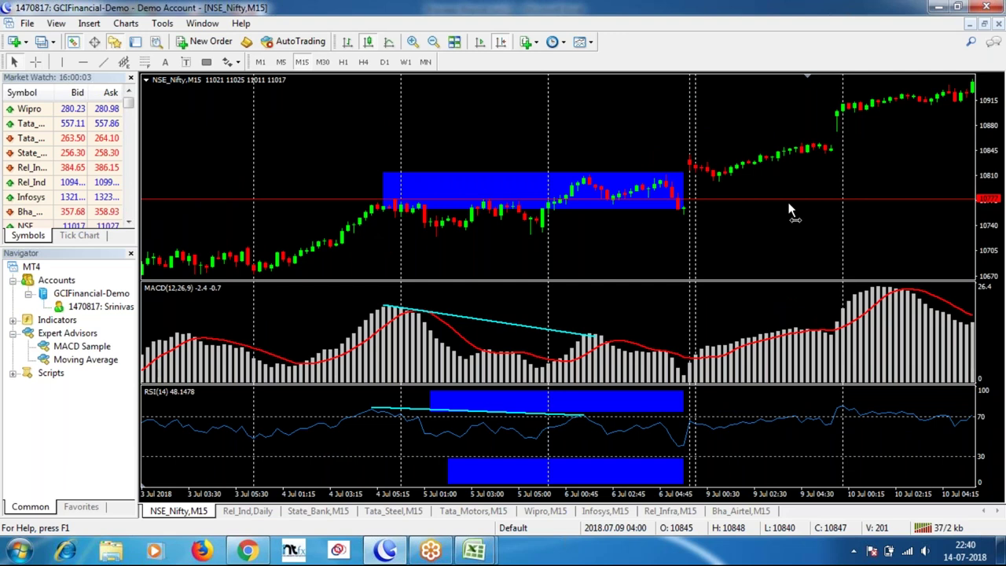
scroll(790, 211, "down", 3)
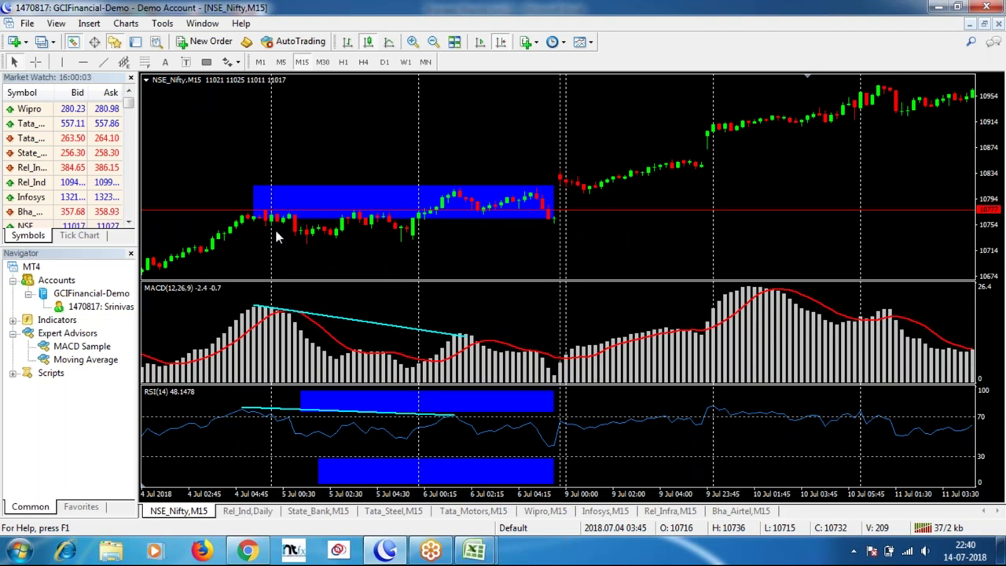
middle_click(445, 210)
left_click_drag(444, 211, 554, 222)
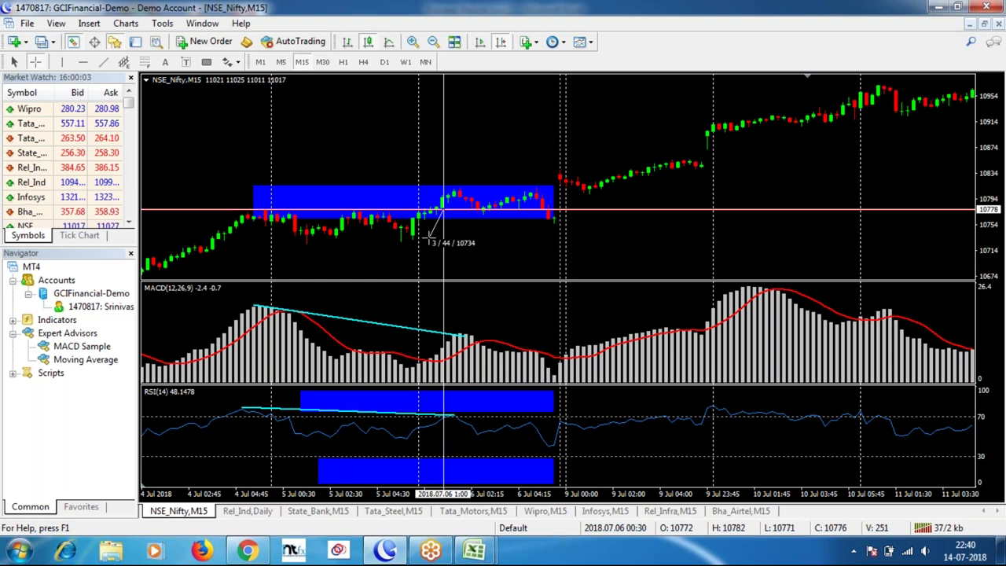
key("Escape")
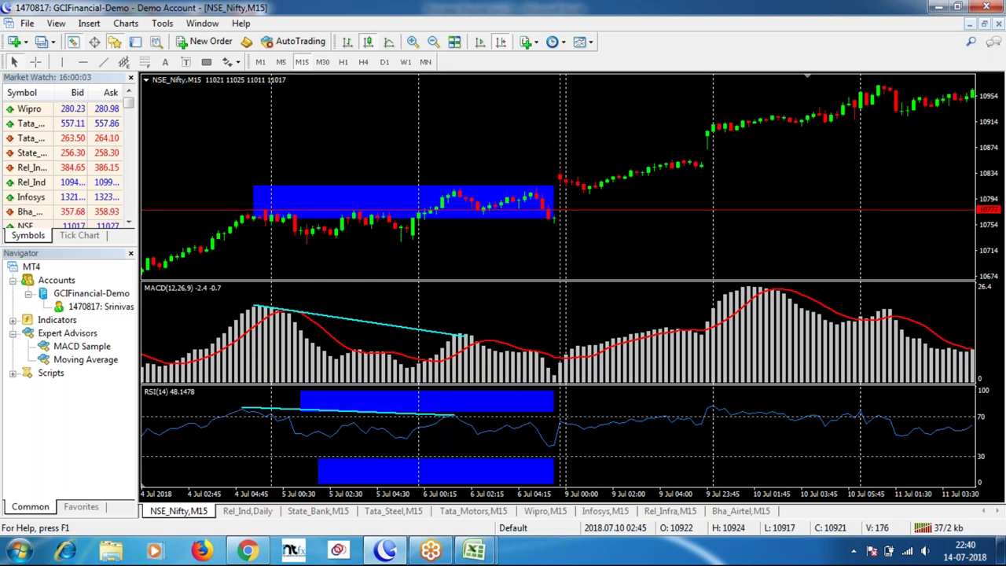
Step: Measure the rise from the 10777 line to the 12 July 2018 high with the crosshair
left_click_drag(953, 192, 464, 193)
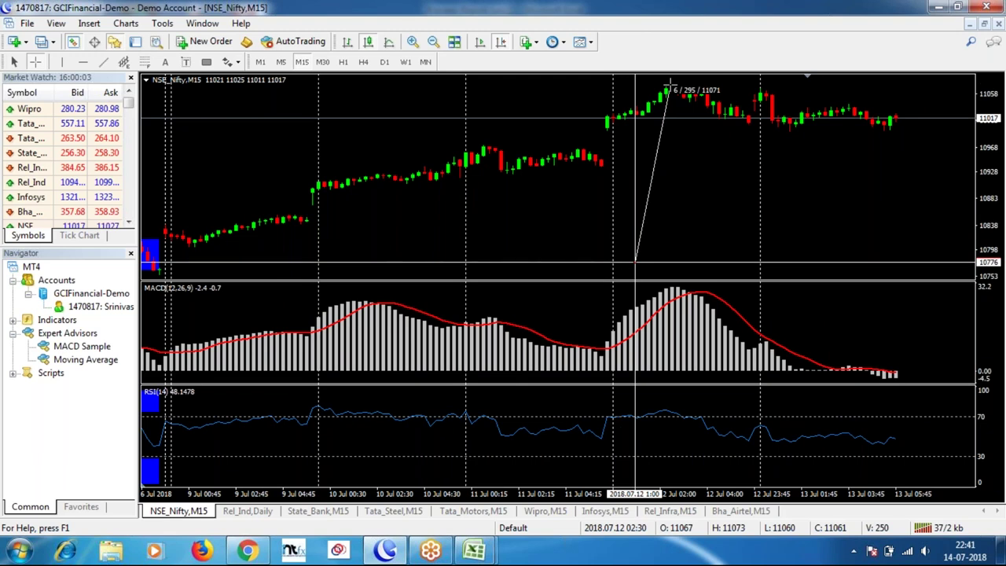
left_click_drag(670, 82, 673, 81)
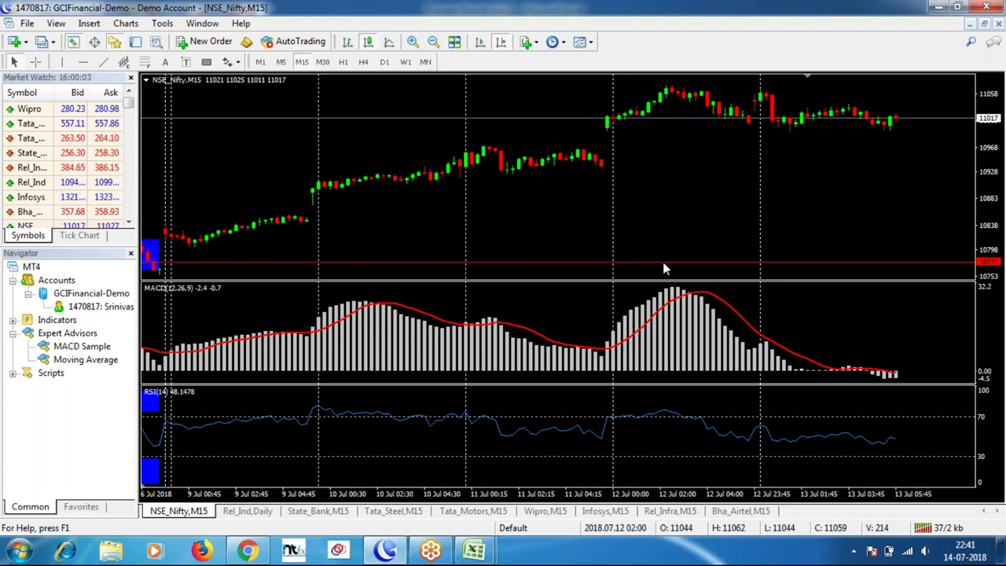
Step: Switch the NIFTY chart to the daily timeframe and measure the rise from the 27 March 2018 candle to the July high
left_click(385, 61)
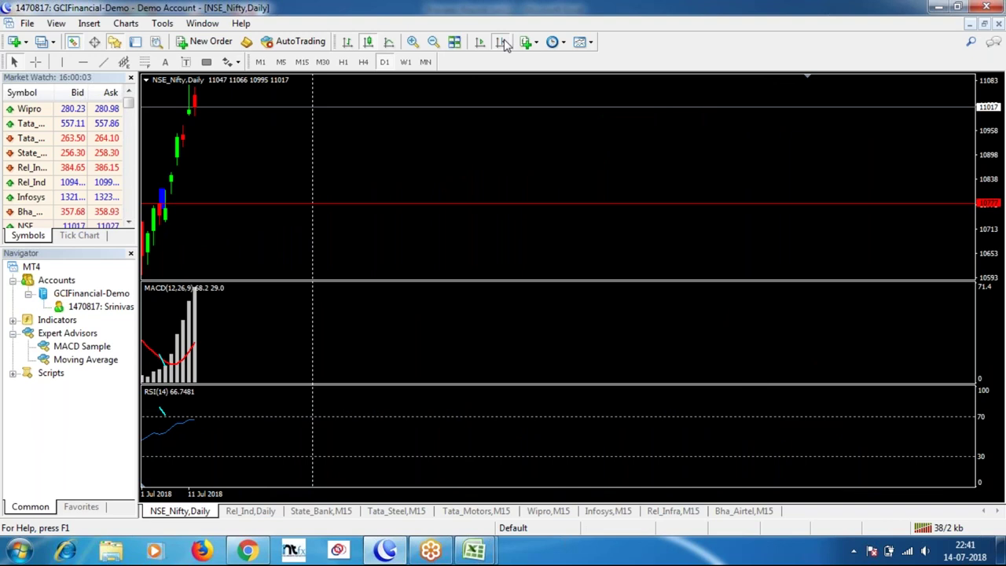
left_click(503, 43)
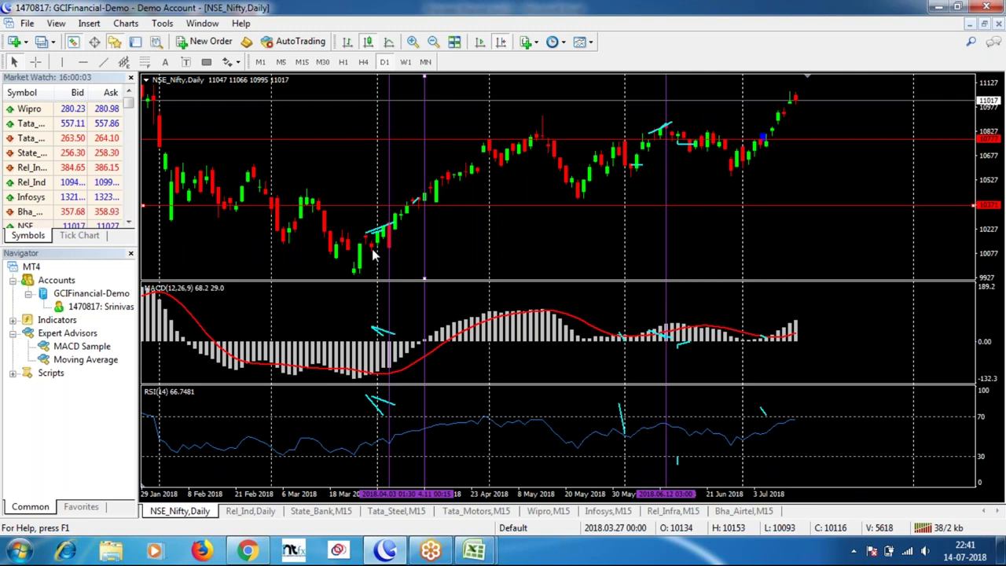
mouse_move(374, 253)
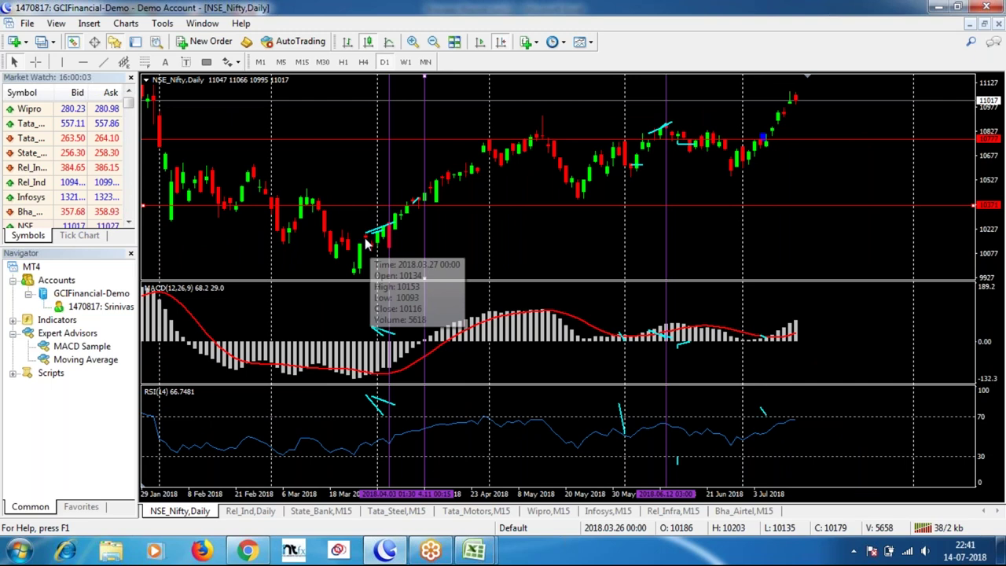
middle_click(371, 243)
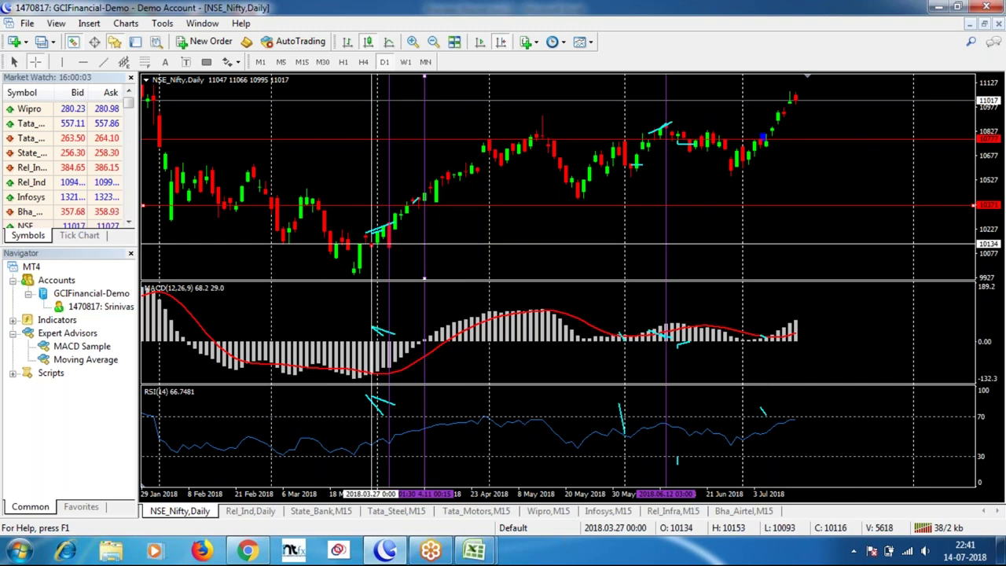
left_click_drag(385, 246, 802, 88)
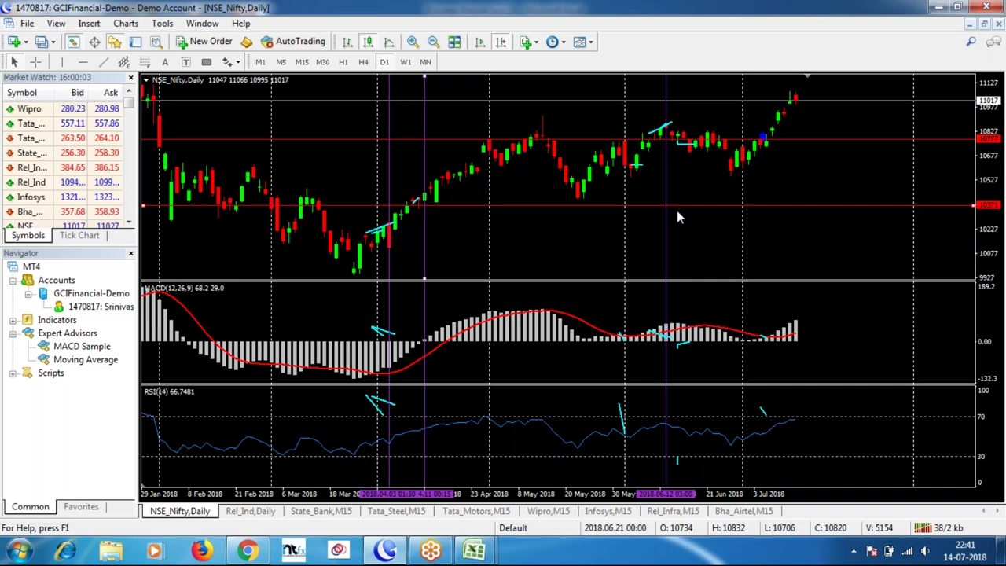
Step: Draw divergence trend lines from the May to the July 2018 high on price and MACD, and from the late April peak on RSI
left_click_drag(677, 211, 526, 245)
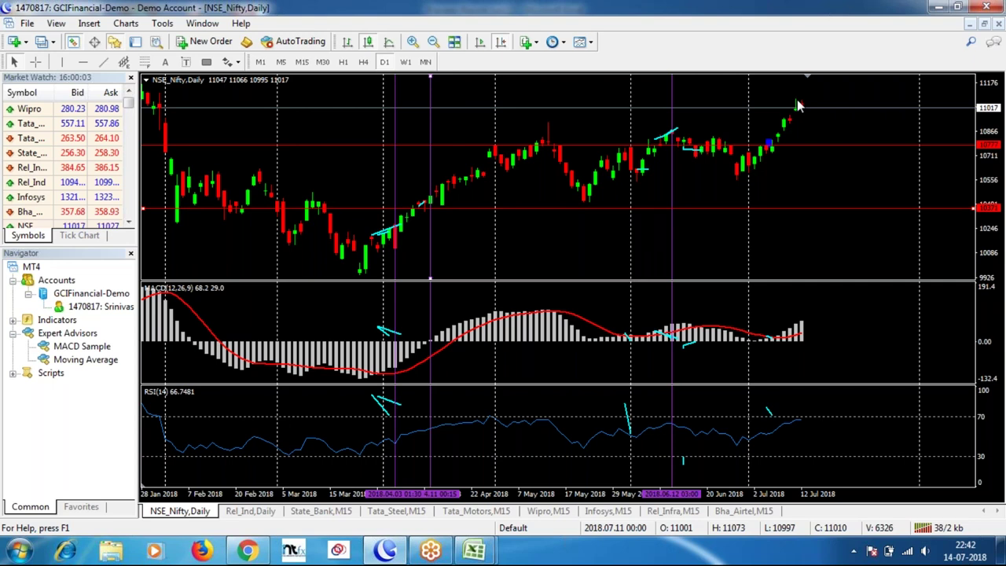
left_click(103, 62)
left_click_drag(548, 120, 795, 100)
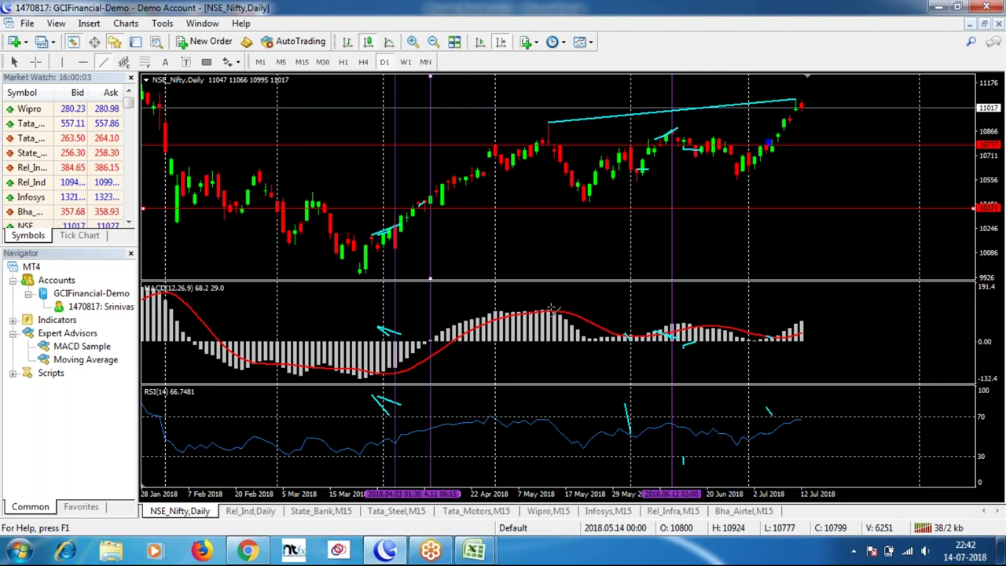
left_click_drag(552, 308, 801, 320)
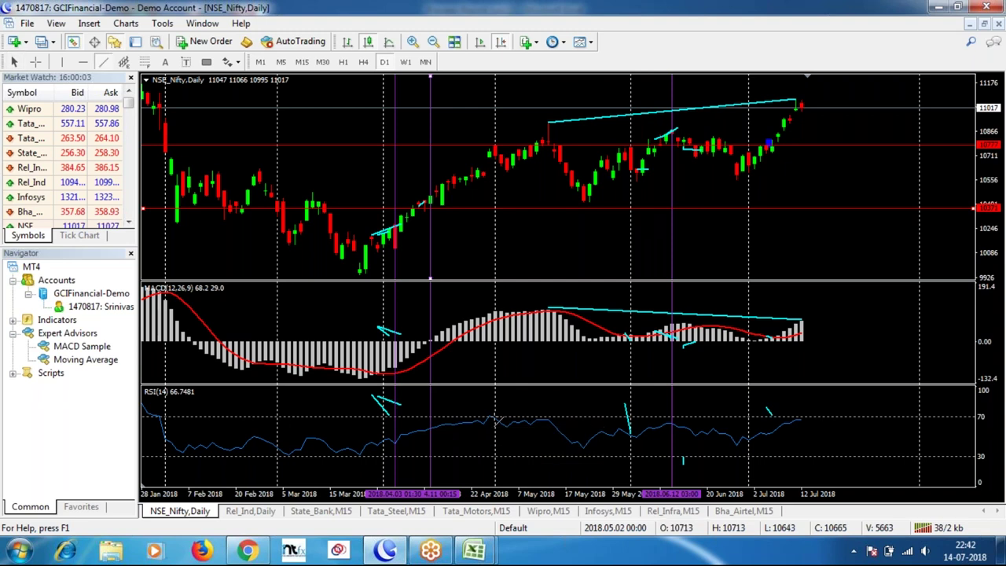
left_click_drag(802, 417, 489, 417)
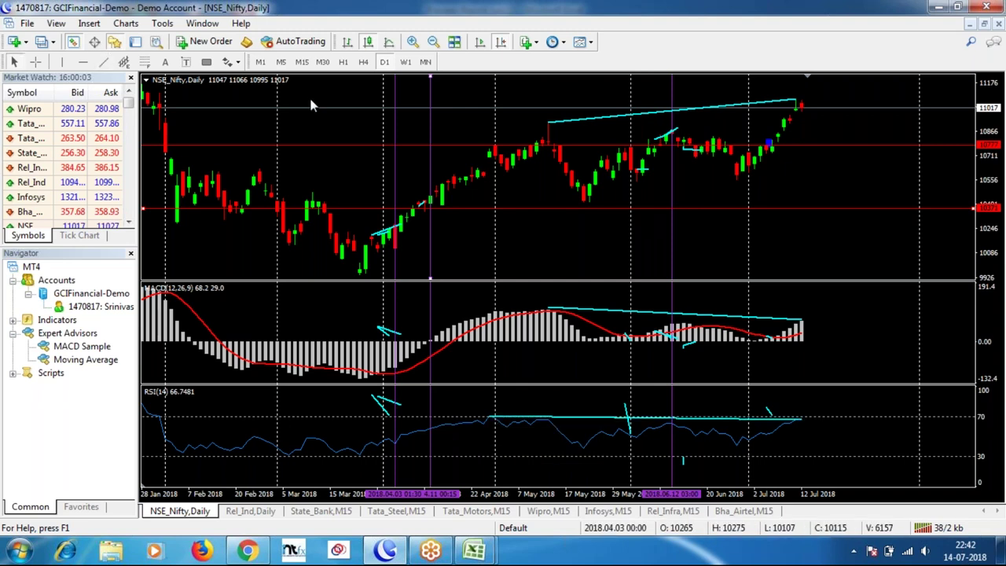
Step: Draw a small rectangle just below the latest daily candle of July 2018 to mark the sell zone
left_click(206, 61)
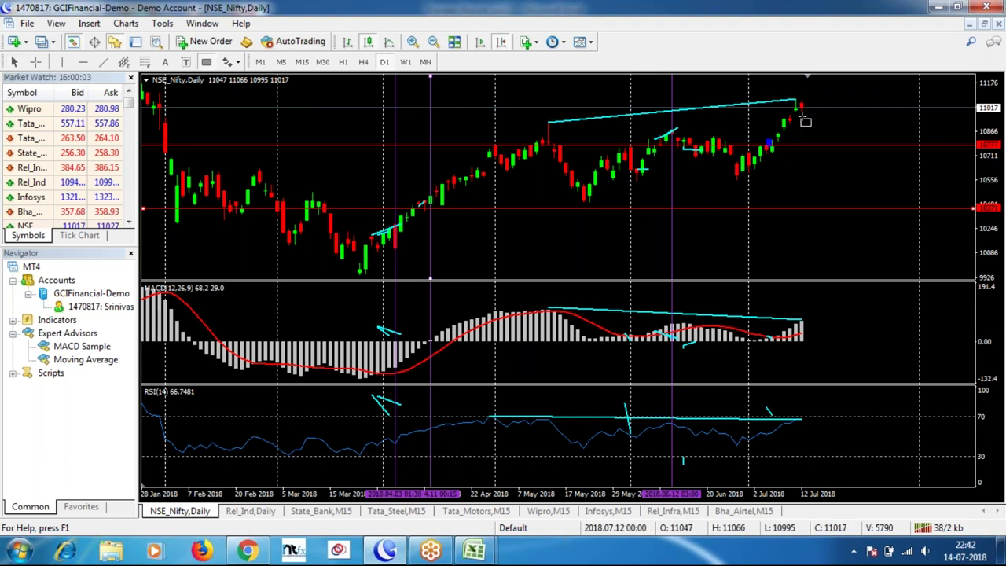
left_click_drag(802, 115, 809, 126)
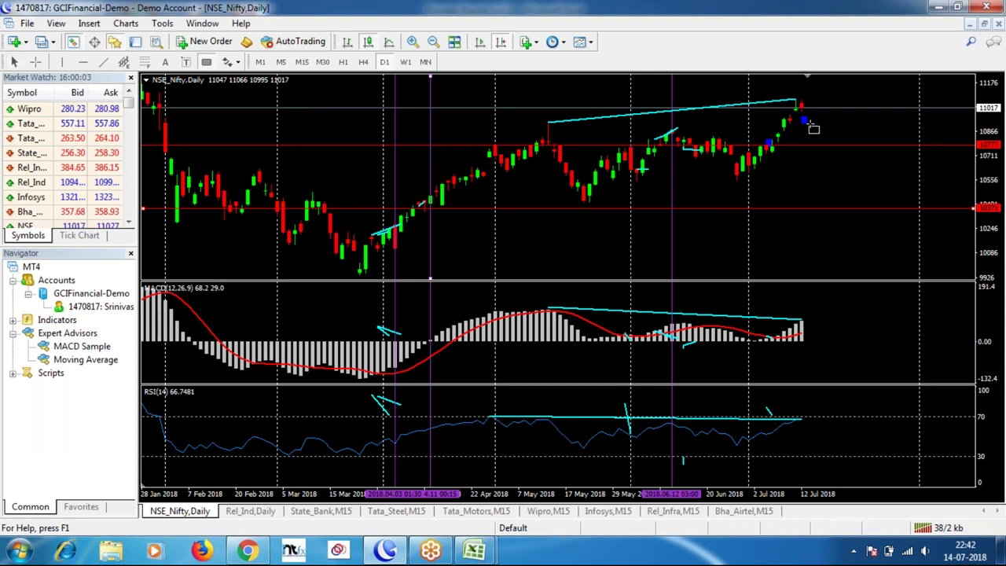
left_click_drag(808, 122, 814, 139)
Step: Measure the distance from the 10572 level up to the new rectangle, and the possible drop from the rectangle's lower edge
middle_click(775, 176)
left_click_drag(776, 177, 810, 122)
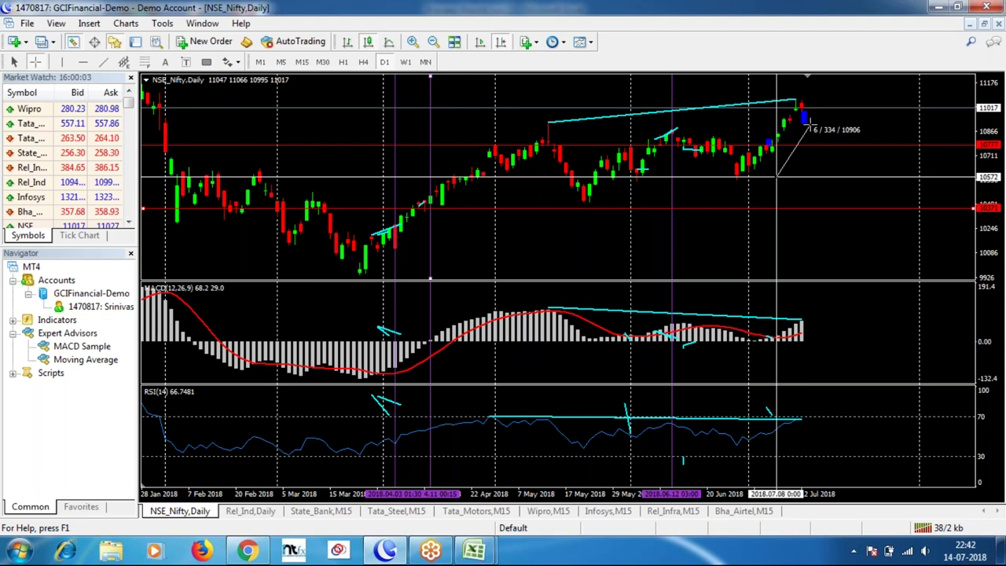
left_click_drag(810, 121, 784, 107)
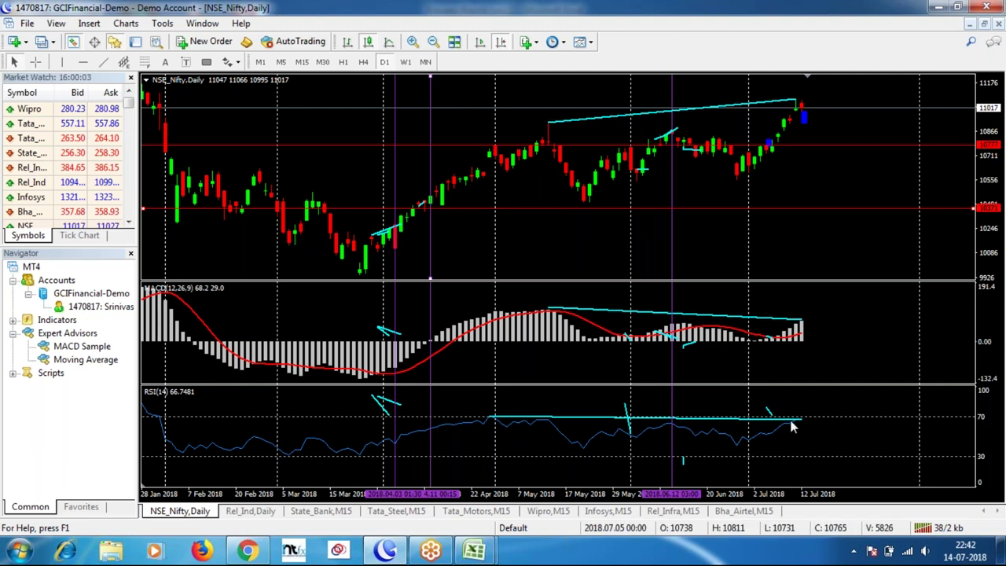
middle_click(804, 124)
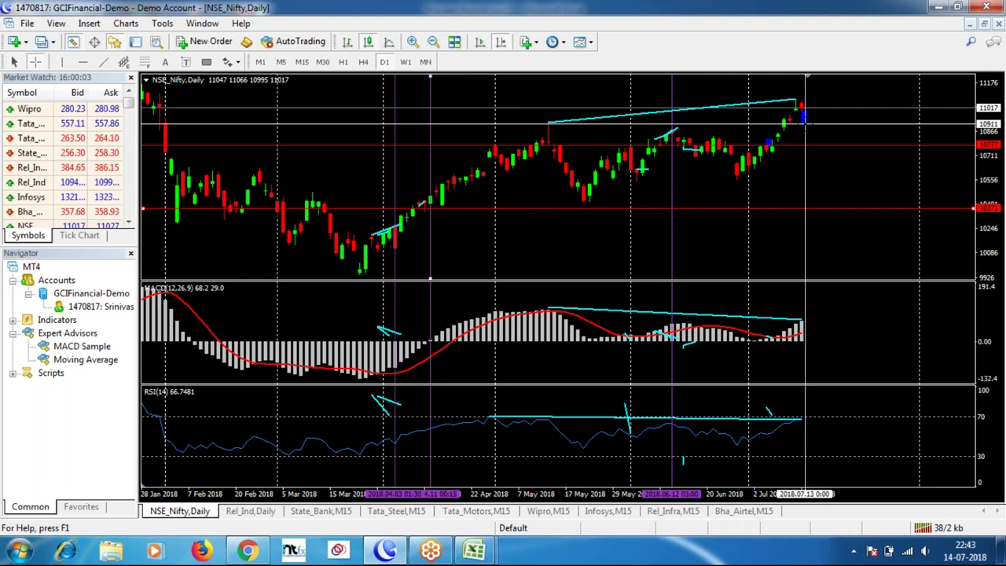
left_click_drag(804, 124, 823, 165)
left_click_drag(823, 164, 823, 165)
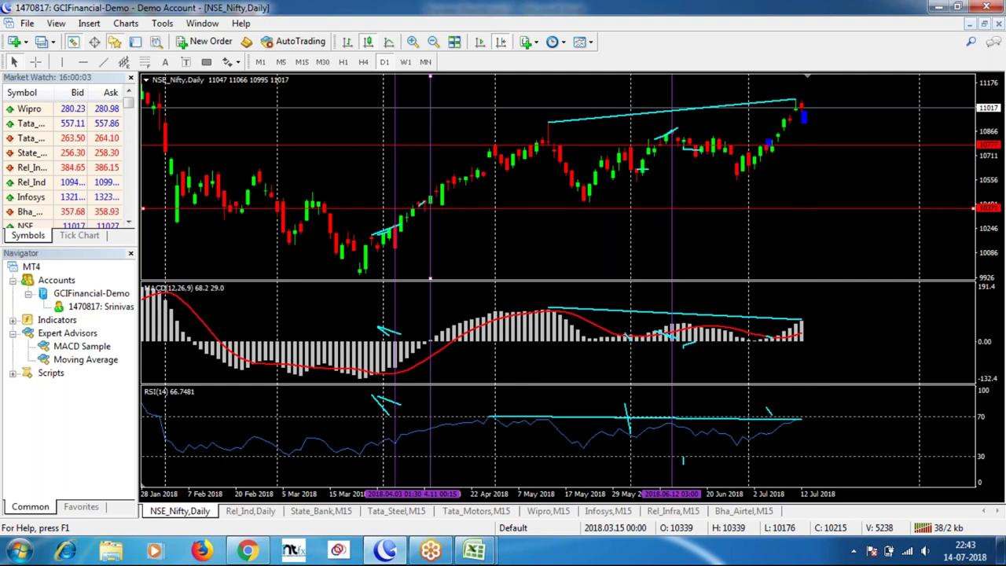
Step: Draw a rising support trend line from the late March 2018 low under the later lows past July, and measure the upside from the rectangle
left_click_drag(360, 272, 961, 127)
key("ctrl+f")
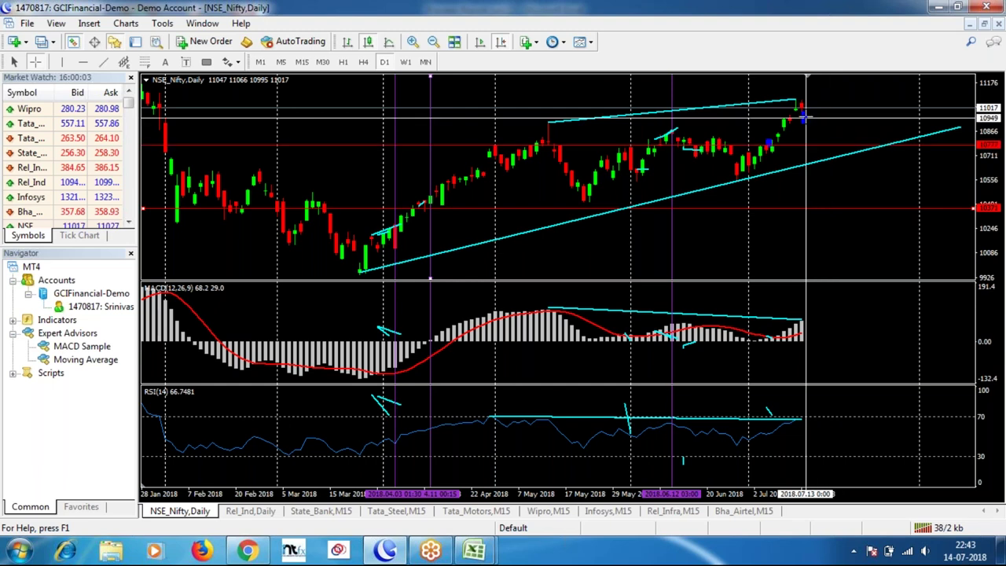
left_click_drag(816, 121, 889, 93)
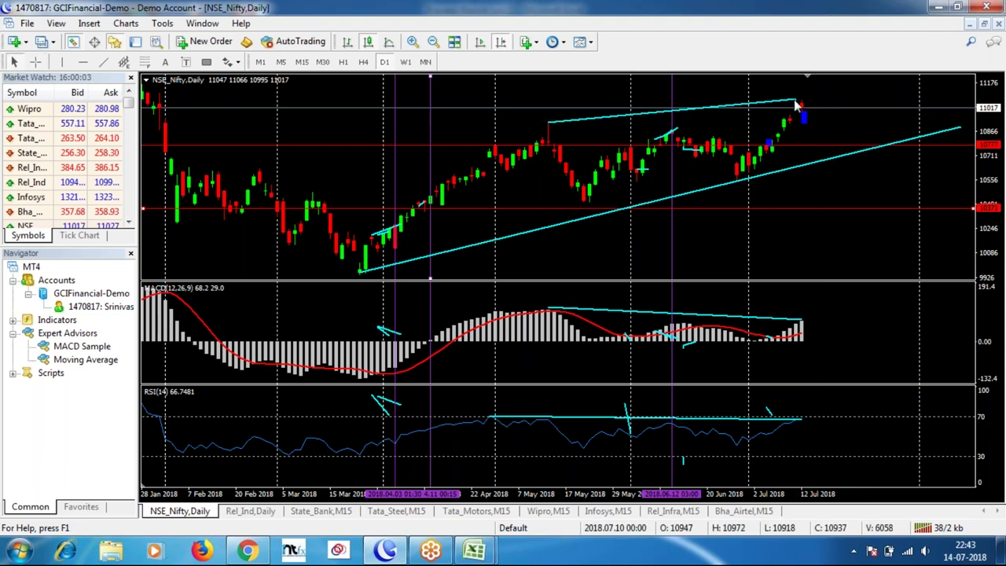
Step: Measure the drops from the rectangle's lower edge toward the rising support trend line and to the 10777 horizontal line
middle_click(813, 122)
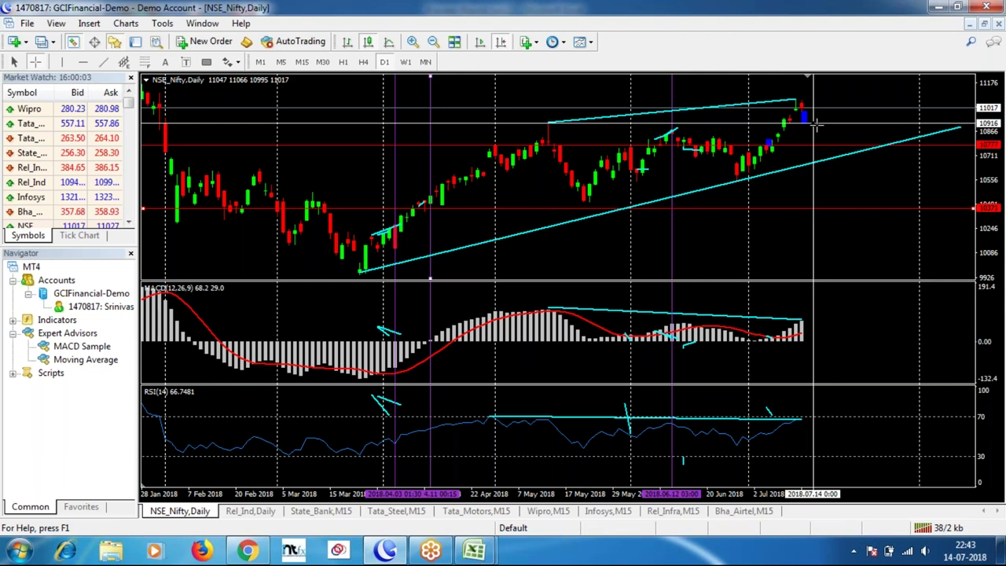
left_click_drag(813, 123, 835, 155)
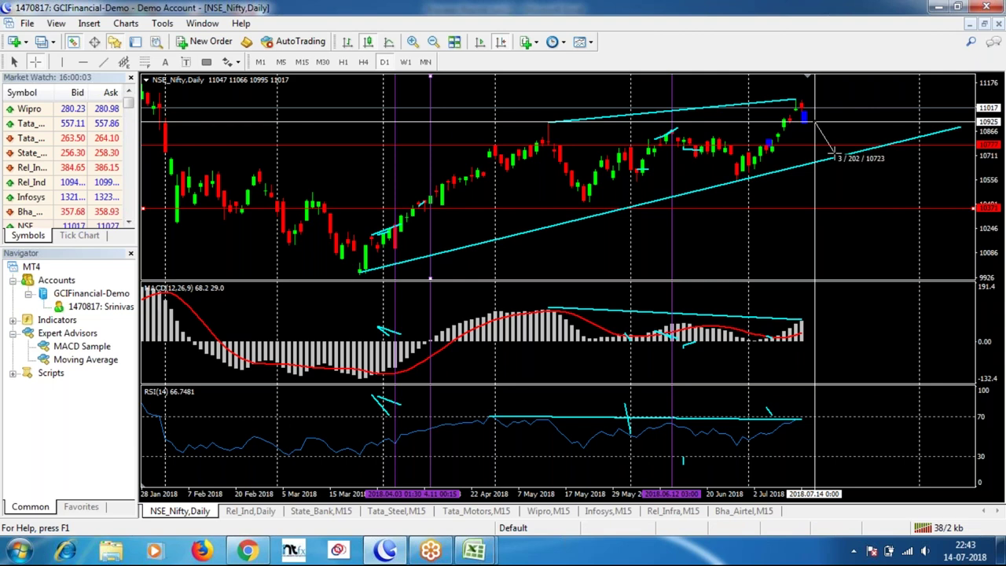
left_click_drag(835, 156, 835, 155)
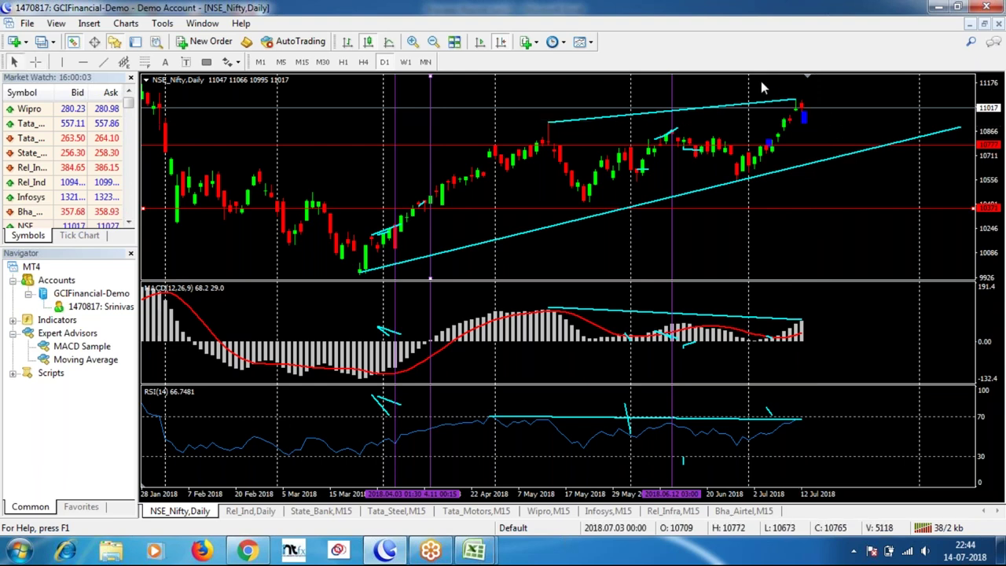
middle_click(812, 126)
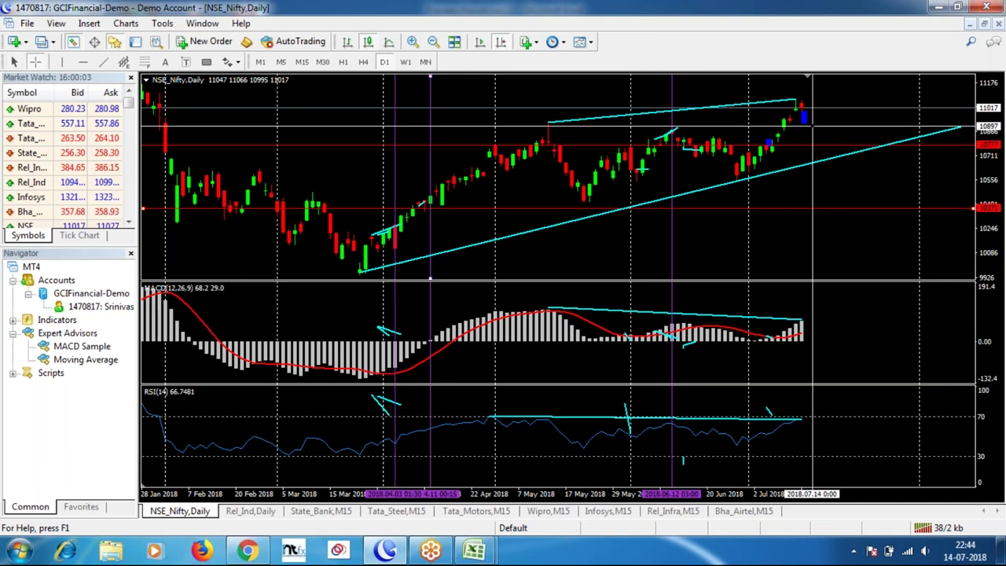
left_click_drag(810, 123, 861, 145)
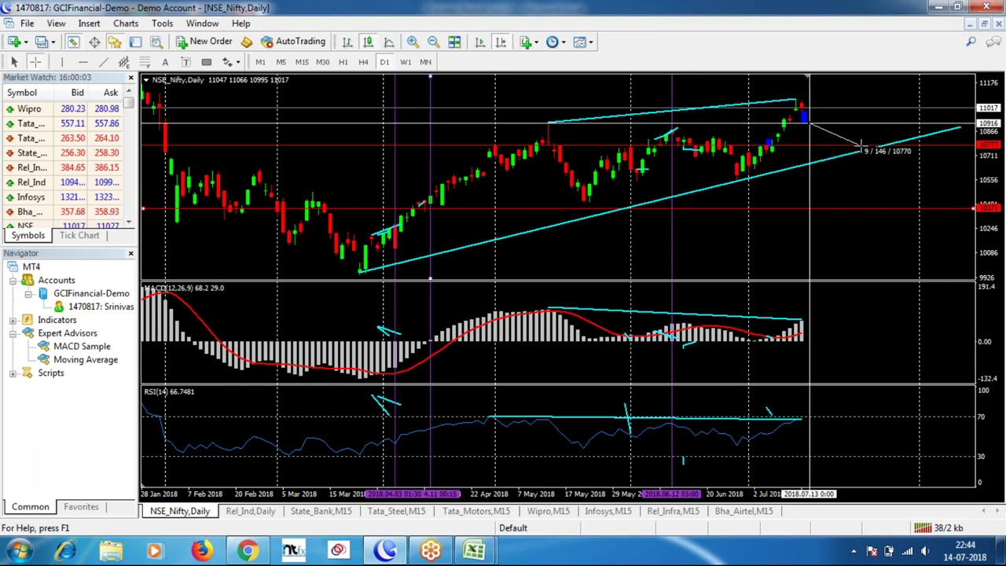
left_click_drag(861, 145, 861, 145)
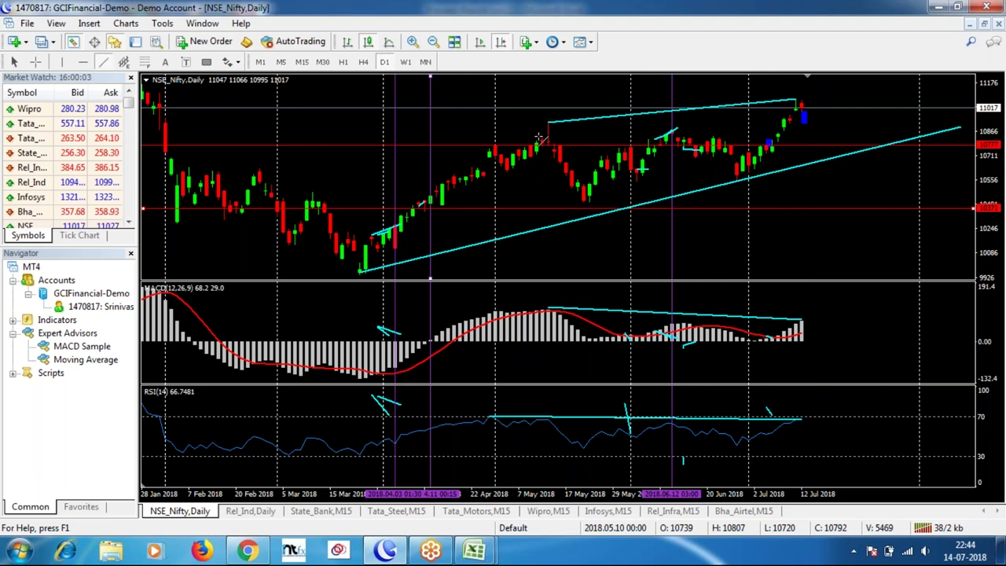
Step: Draw a horizontal trend line at about 10840 from the mid-June 2018 highs into late July, and check its price level
left_click_drag(669, 136, 875, 135)
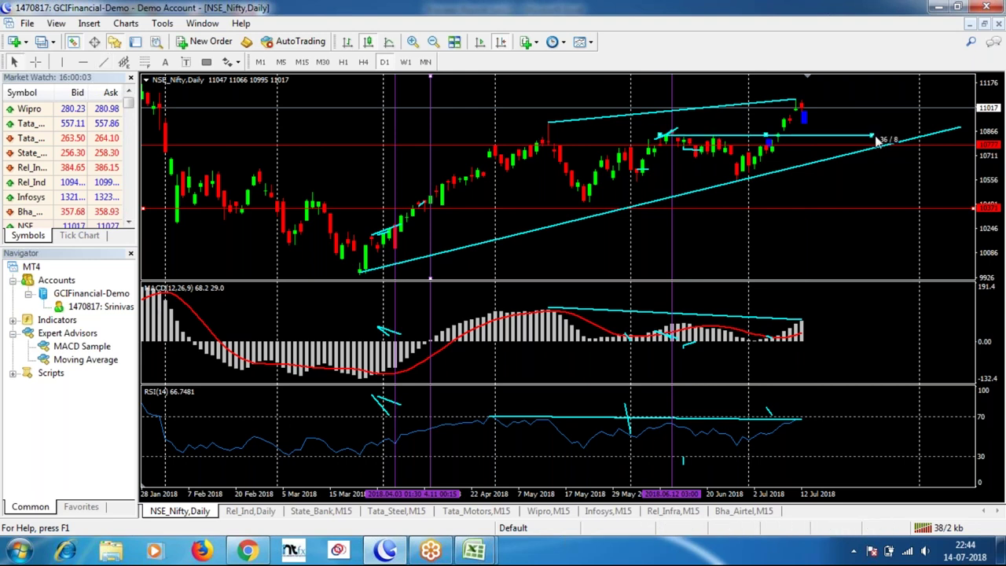
middle_click(843, 124)
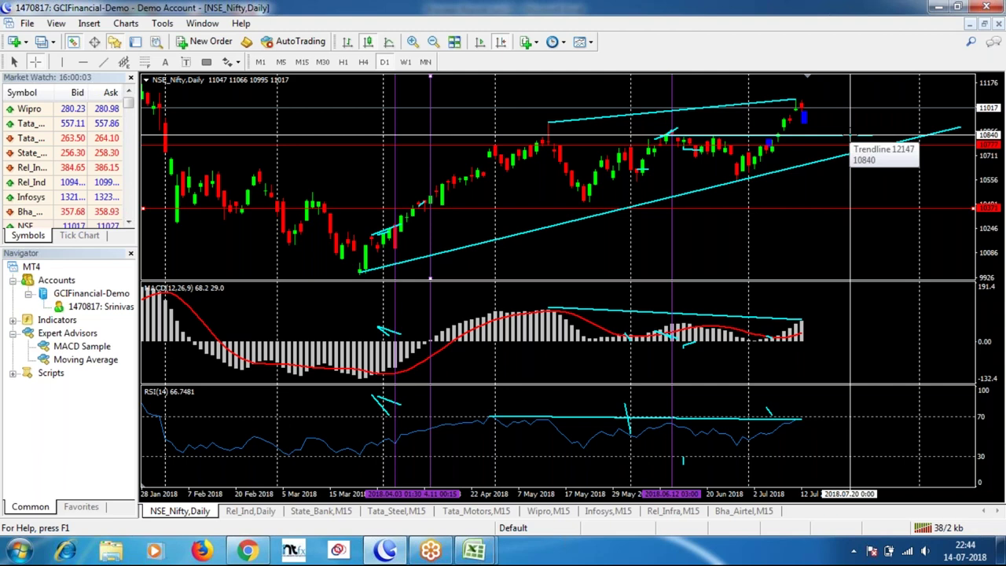
left_click(849, 136)
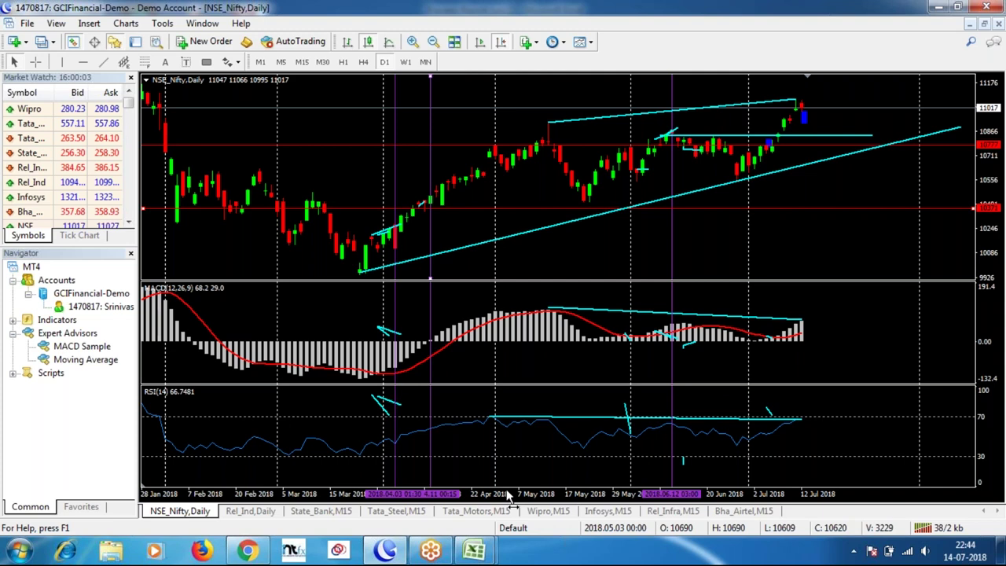
Step: Switch to the Excel trade report and review the 1st to 3rd moves in F4:H10 and the TP in E5 on Sheet2
left_click(476, 549)
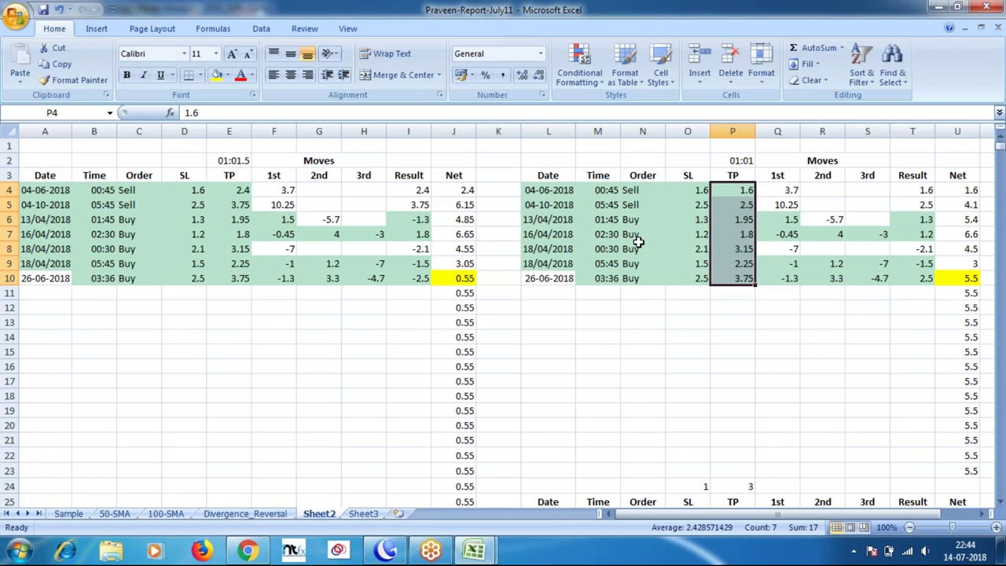
left_click_drag(271, 190, 383, 283)
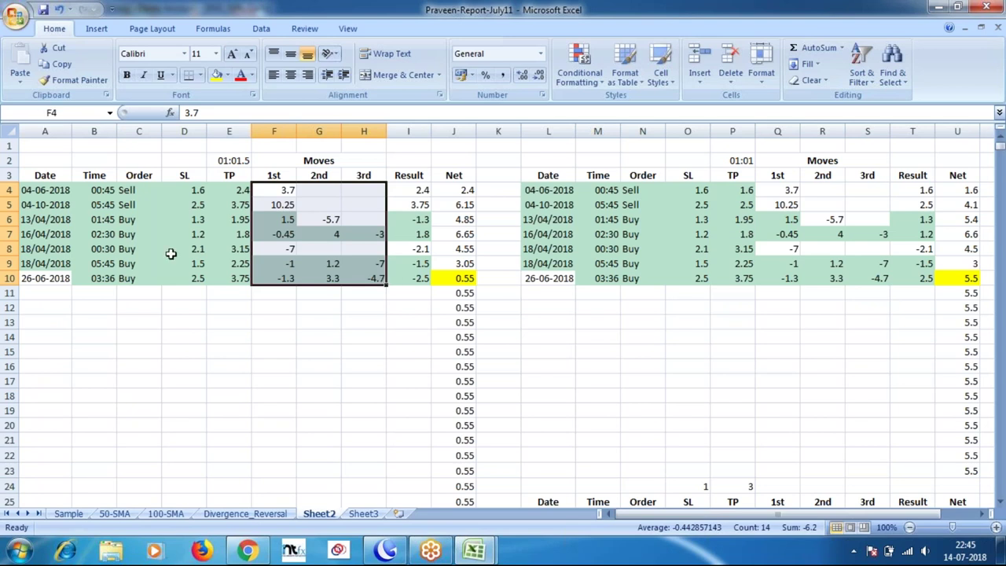
left_click(241, 204)
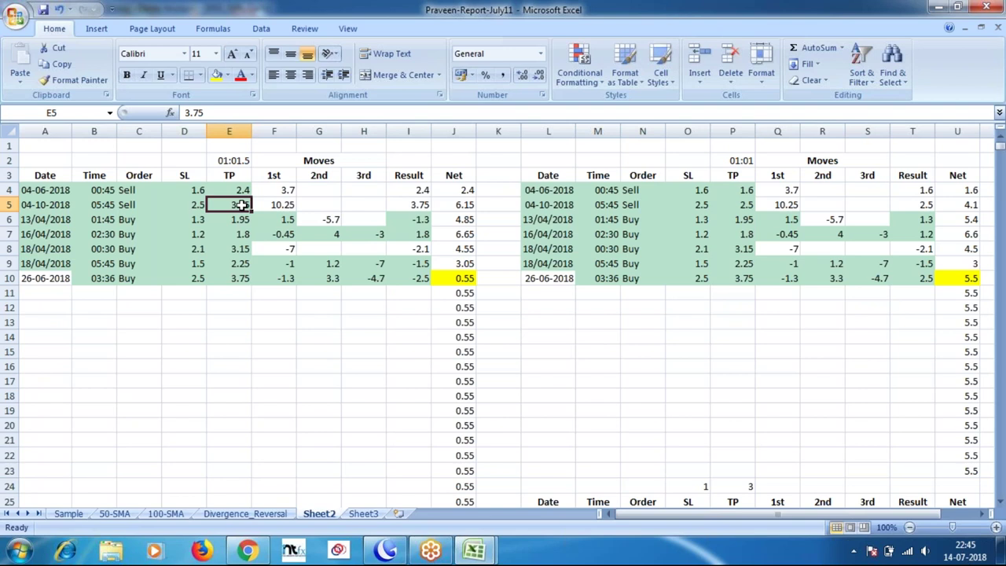